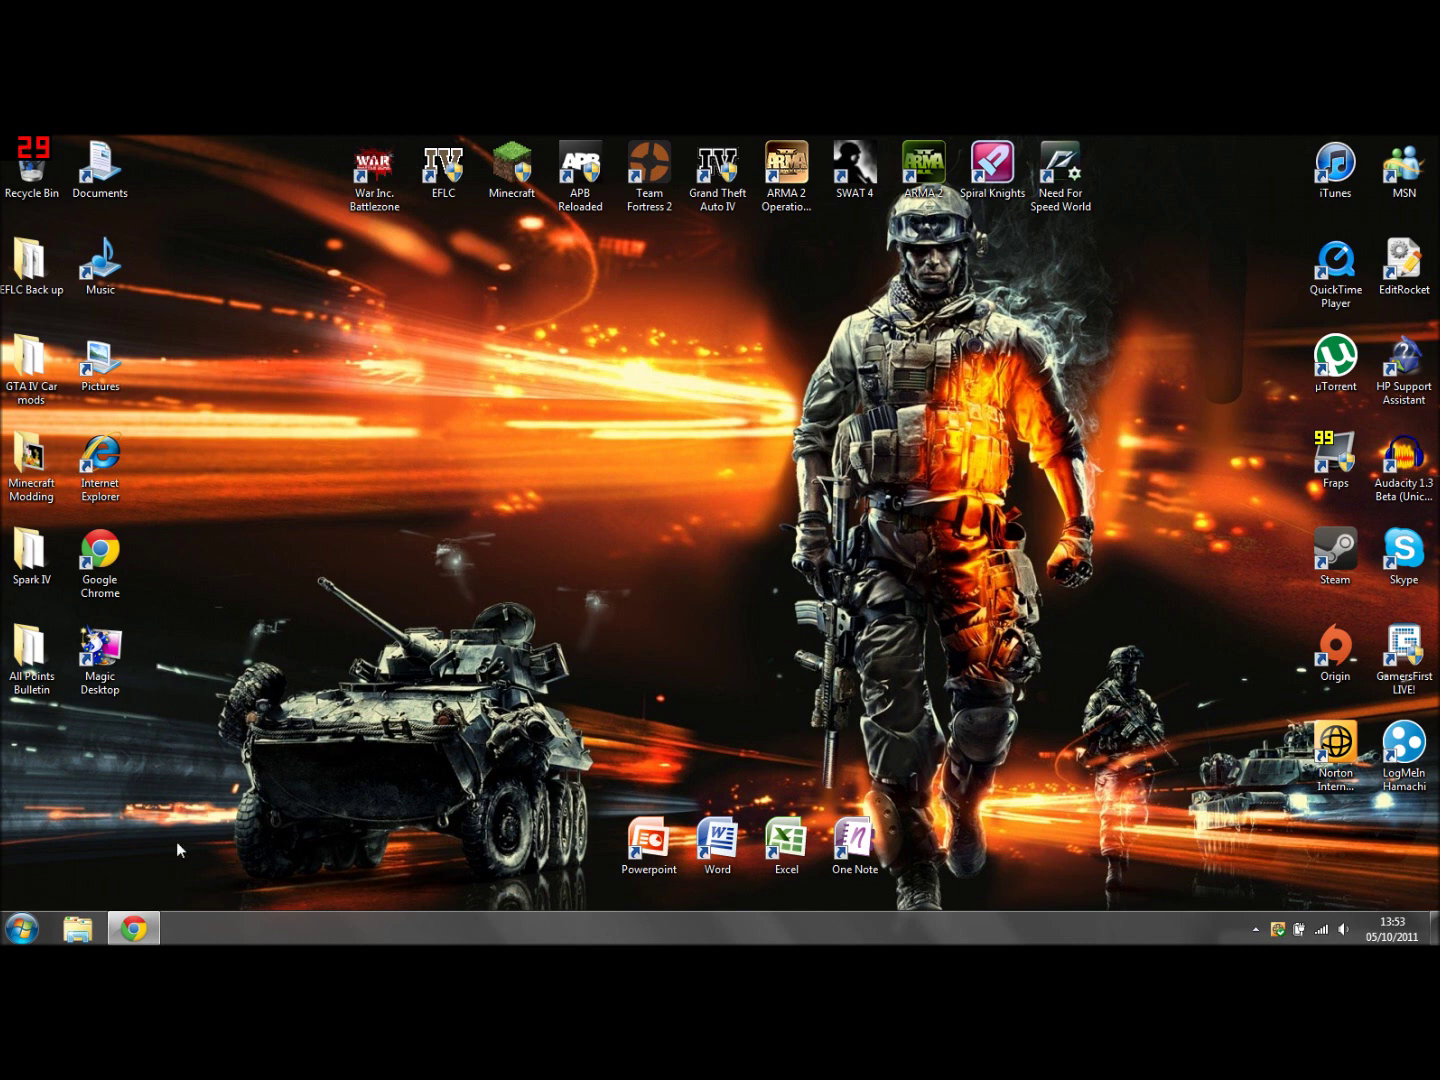
Step: Switch to Chrome and open the "NEED SUPPORT? READ THIS FIRST." announcement in the LCPDFR Support forum
click(149, 930)
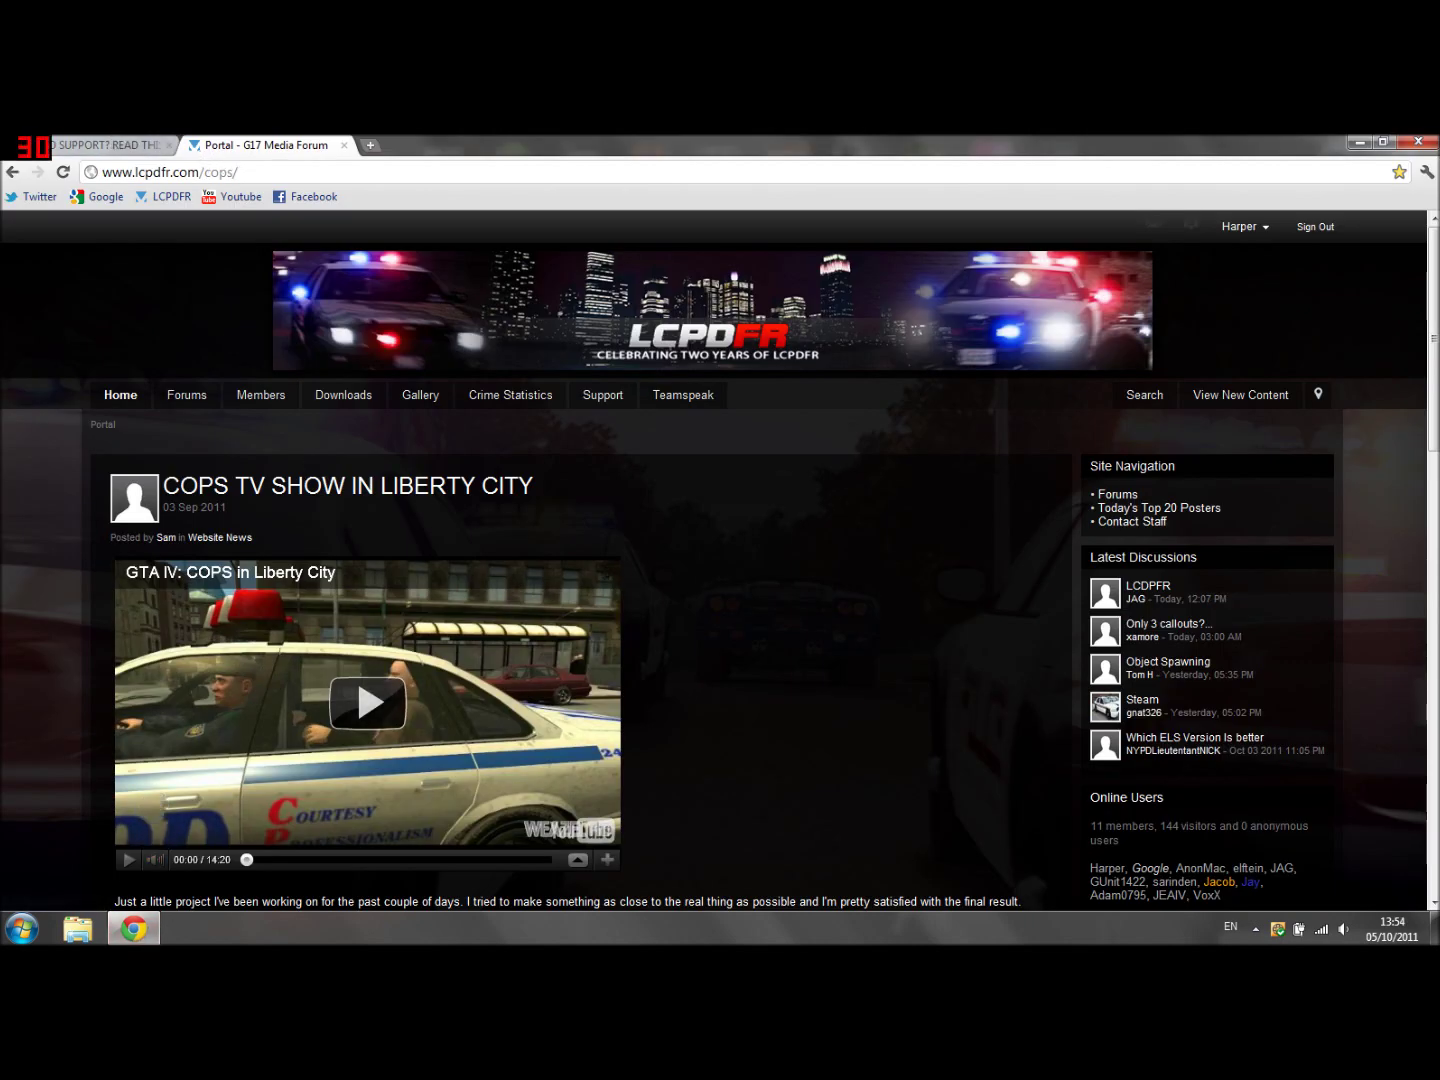
click(204, 401)
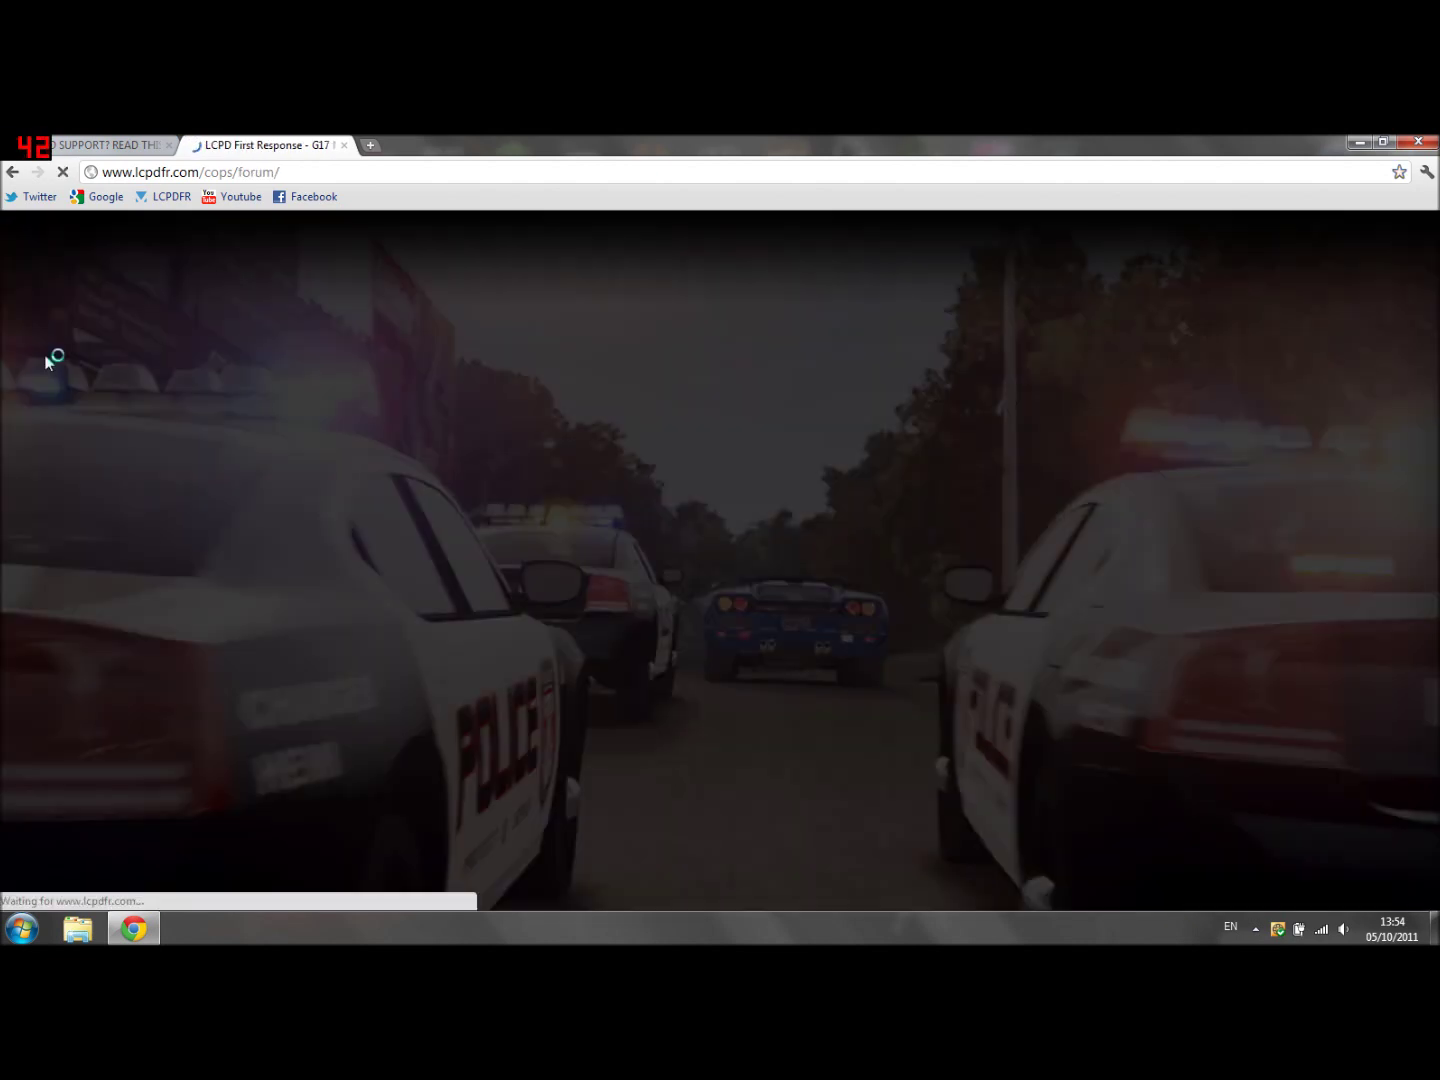
scroll(100, 460, down, 3)
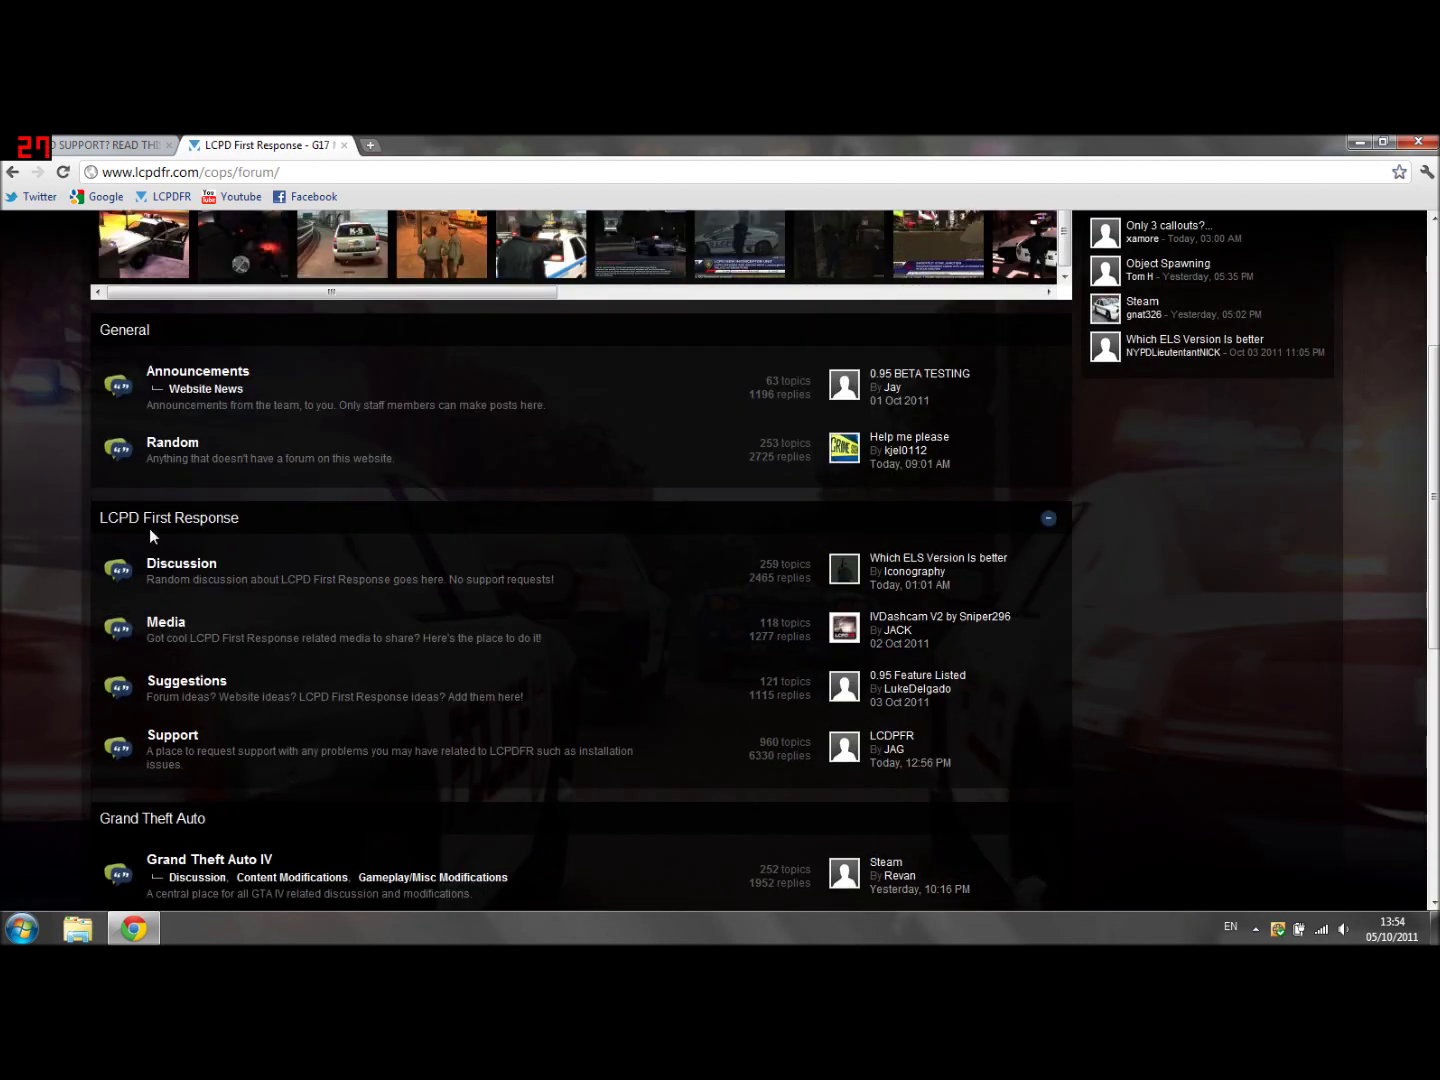
click(193, 741)
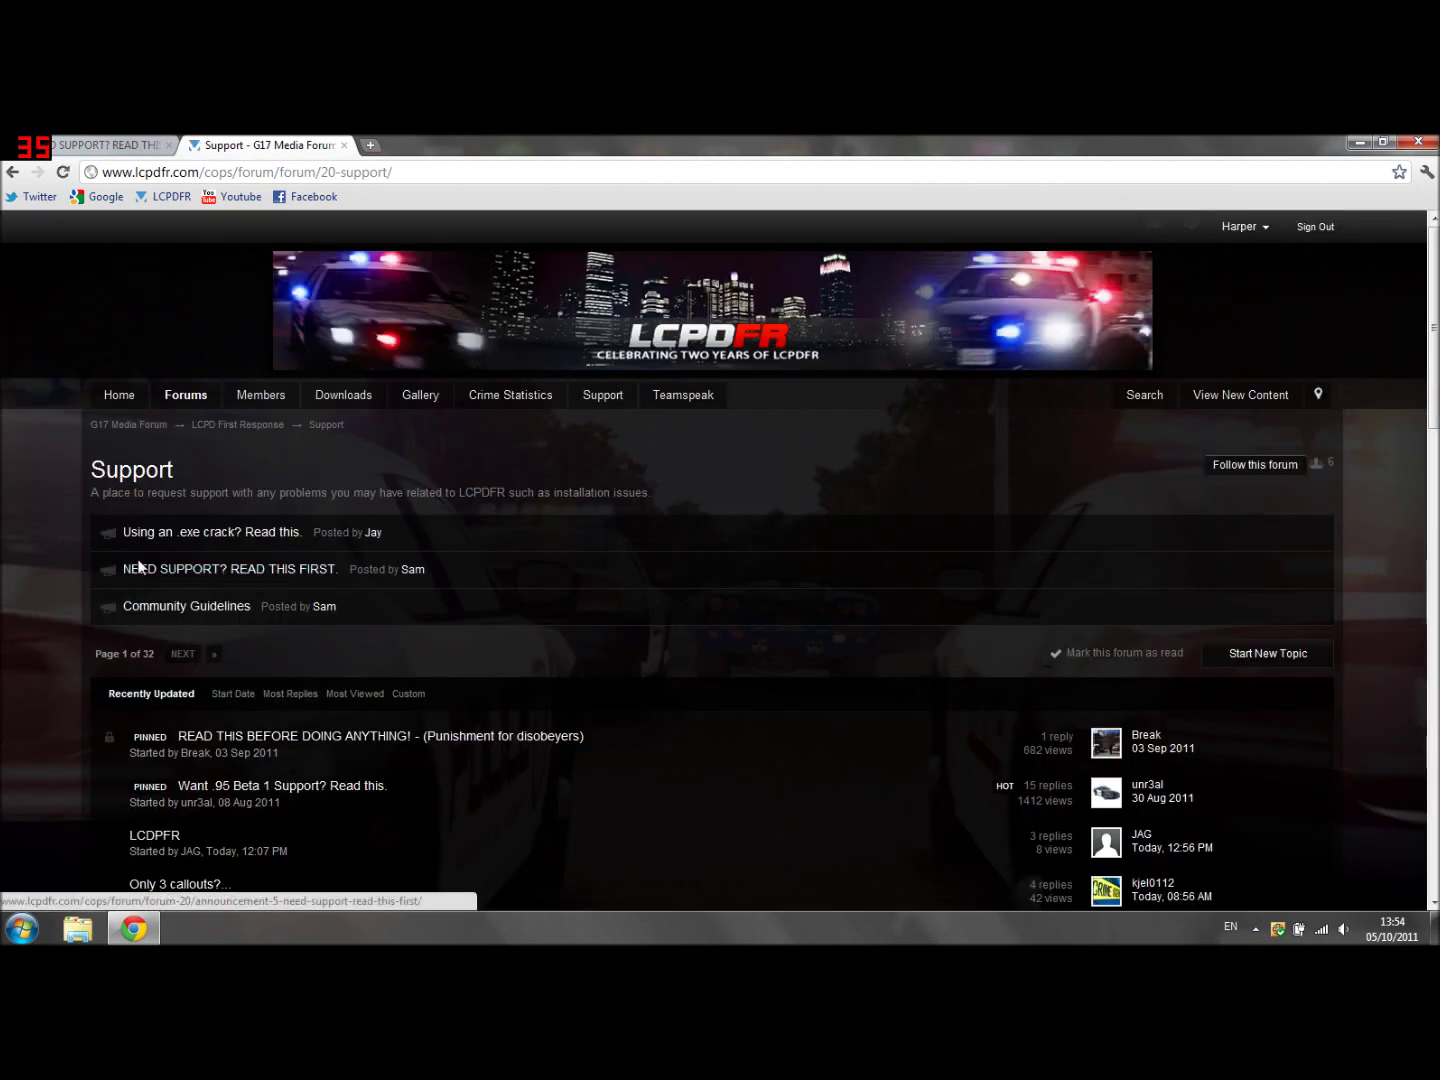
drag(104, 569, 340, 571)
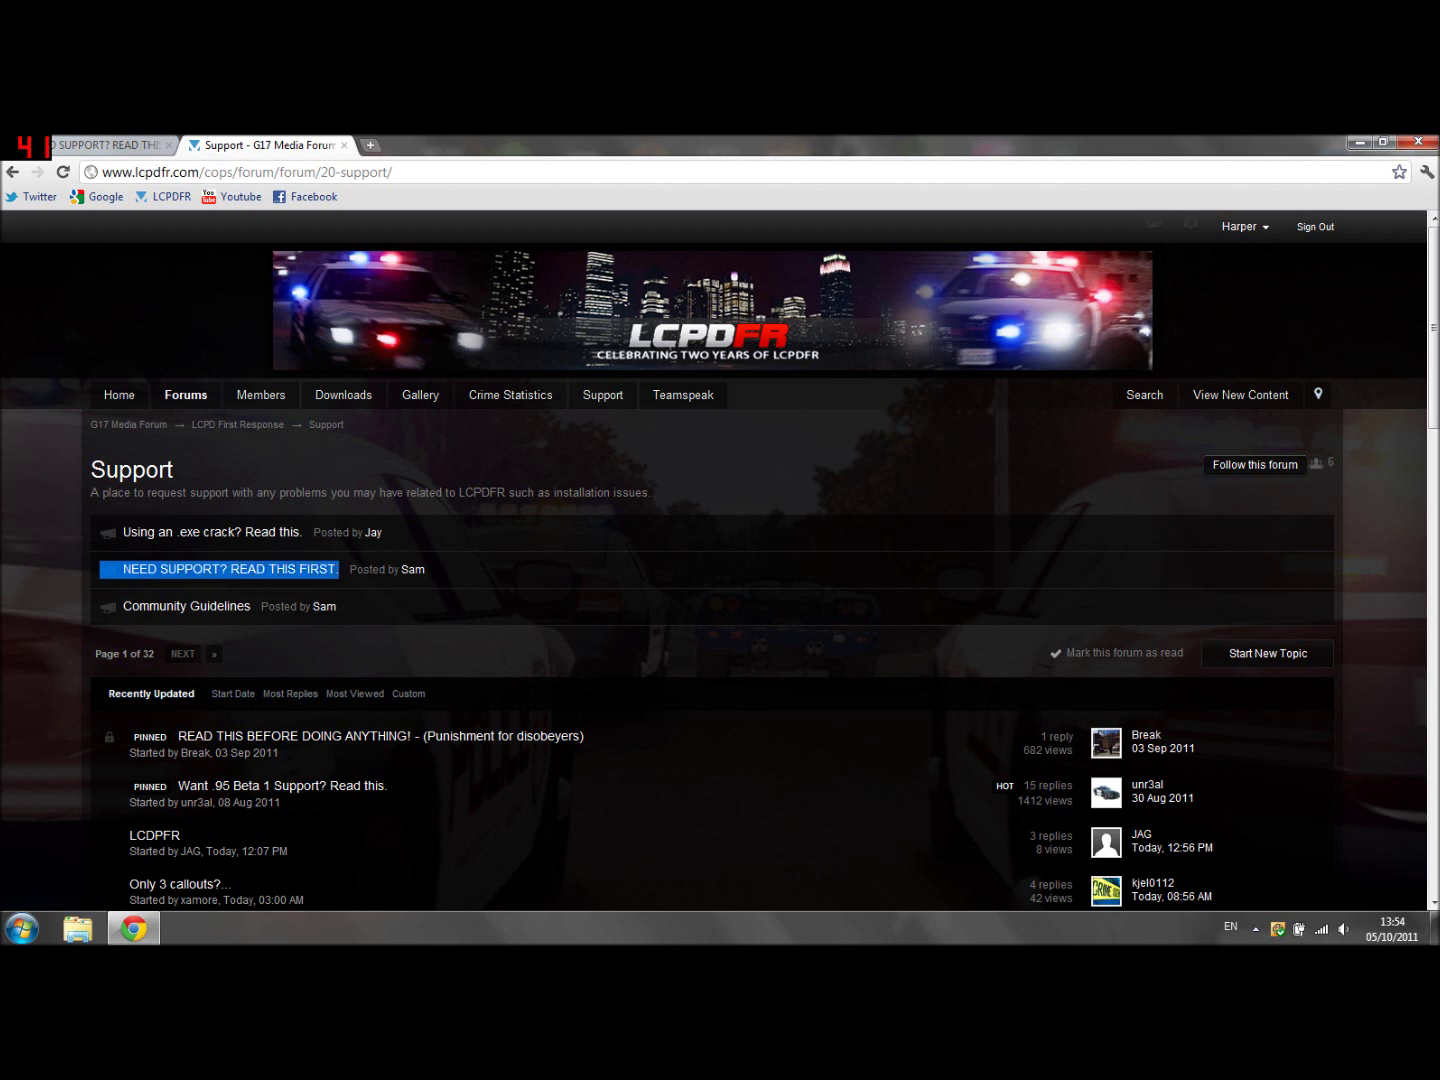
click(4, 498)
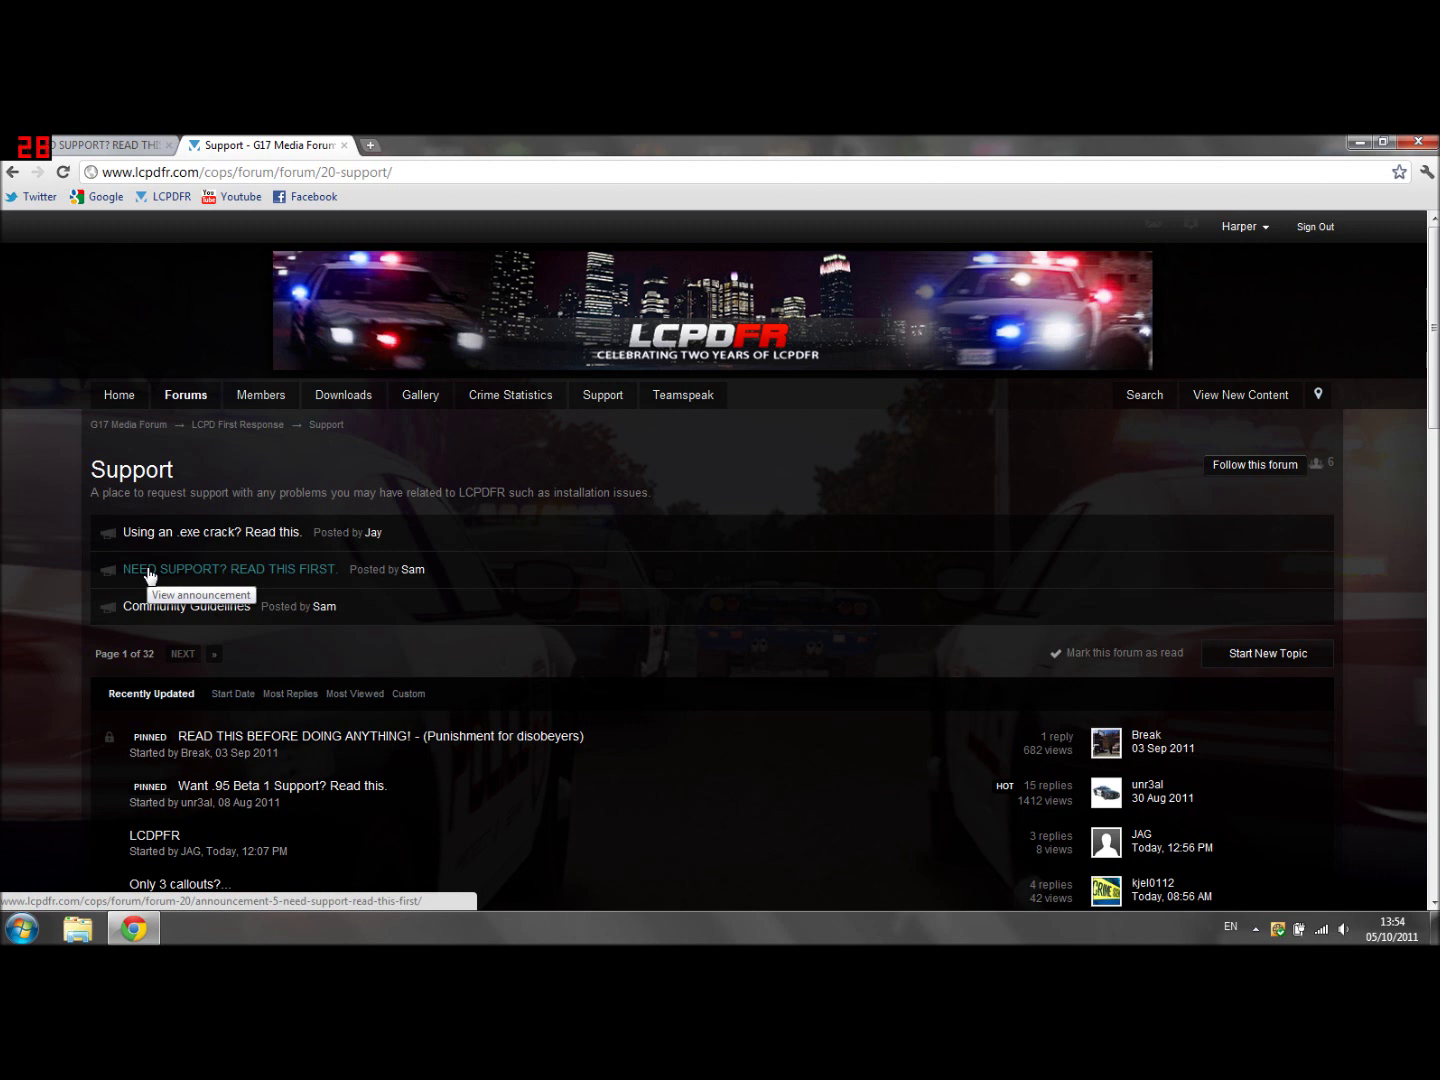
click(150, 571)
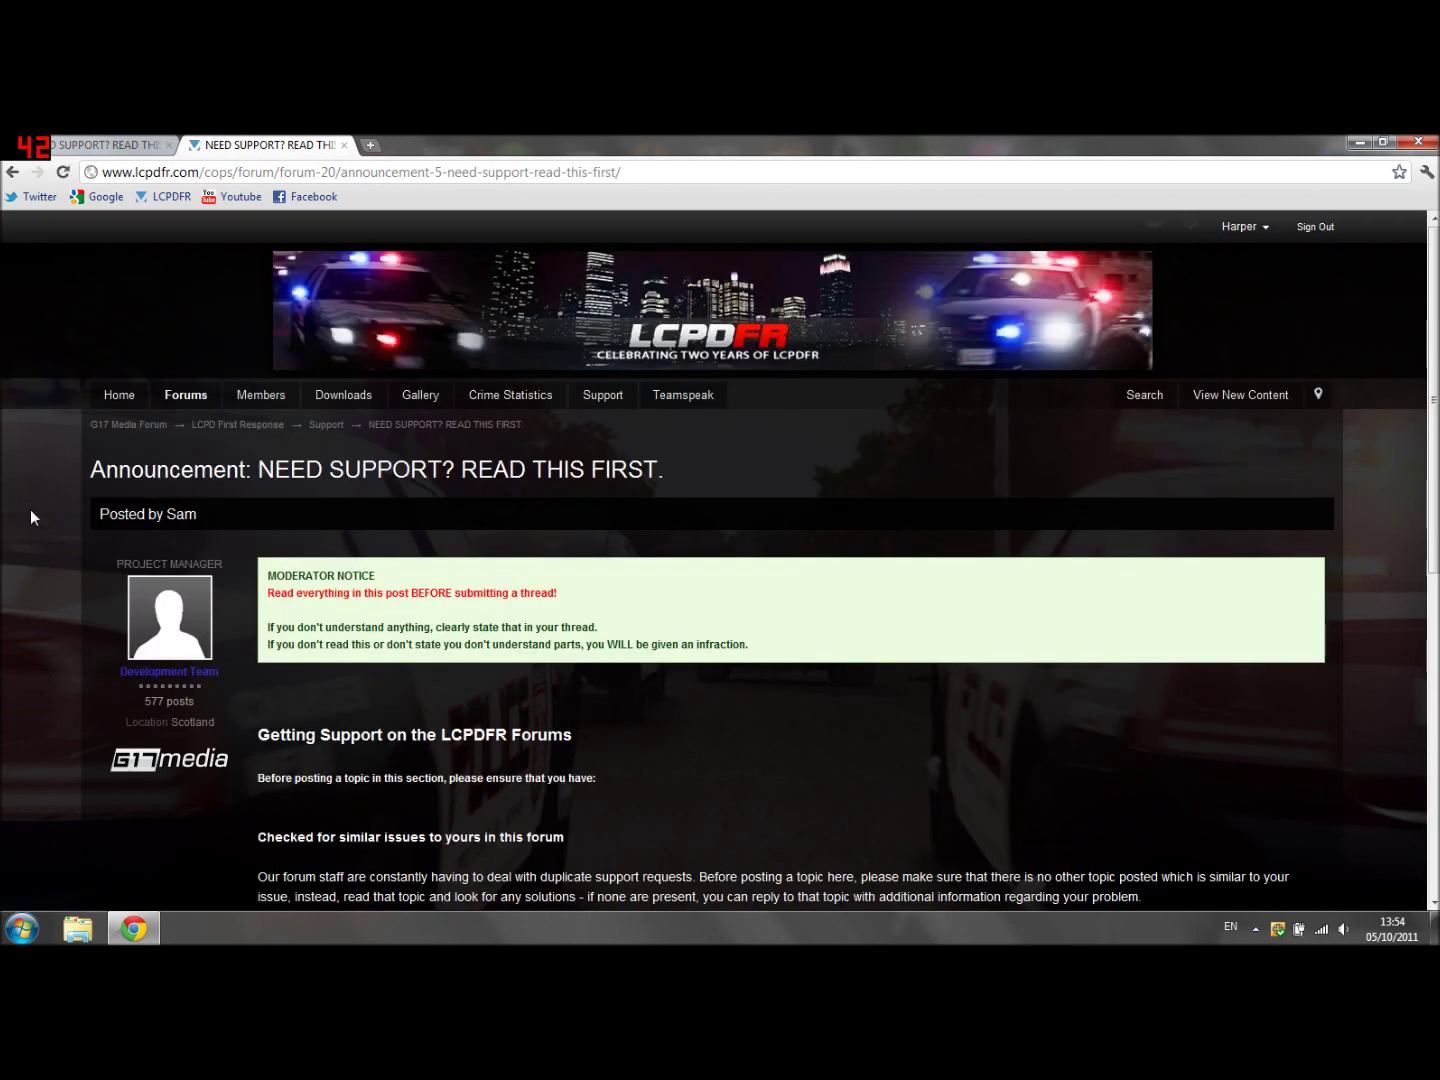
Step: Read the announcement's "Tried simple solutions" list, highlighting the items on cracks and on updating GTA IV to 1.0.7.0
scroll(272, 636, down, 1)
scroll(272, 638, down, 2)
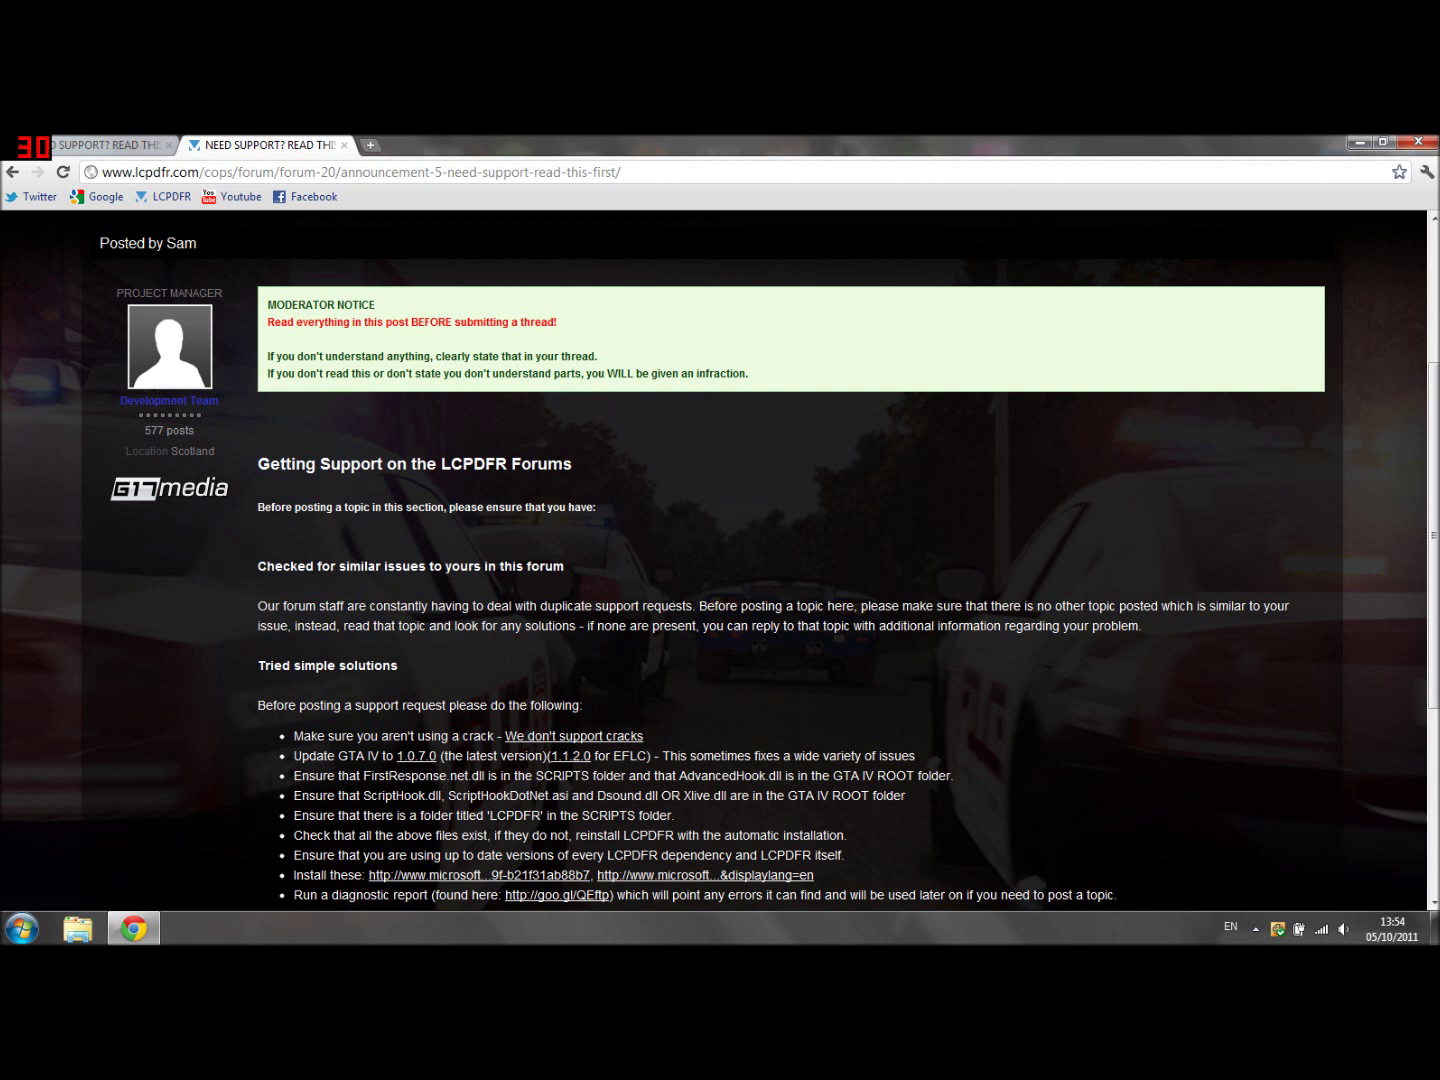
scroll(721, 561, down, 1)
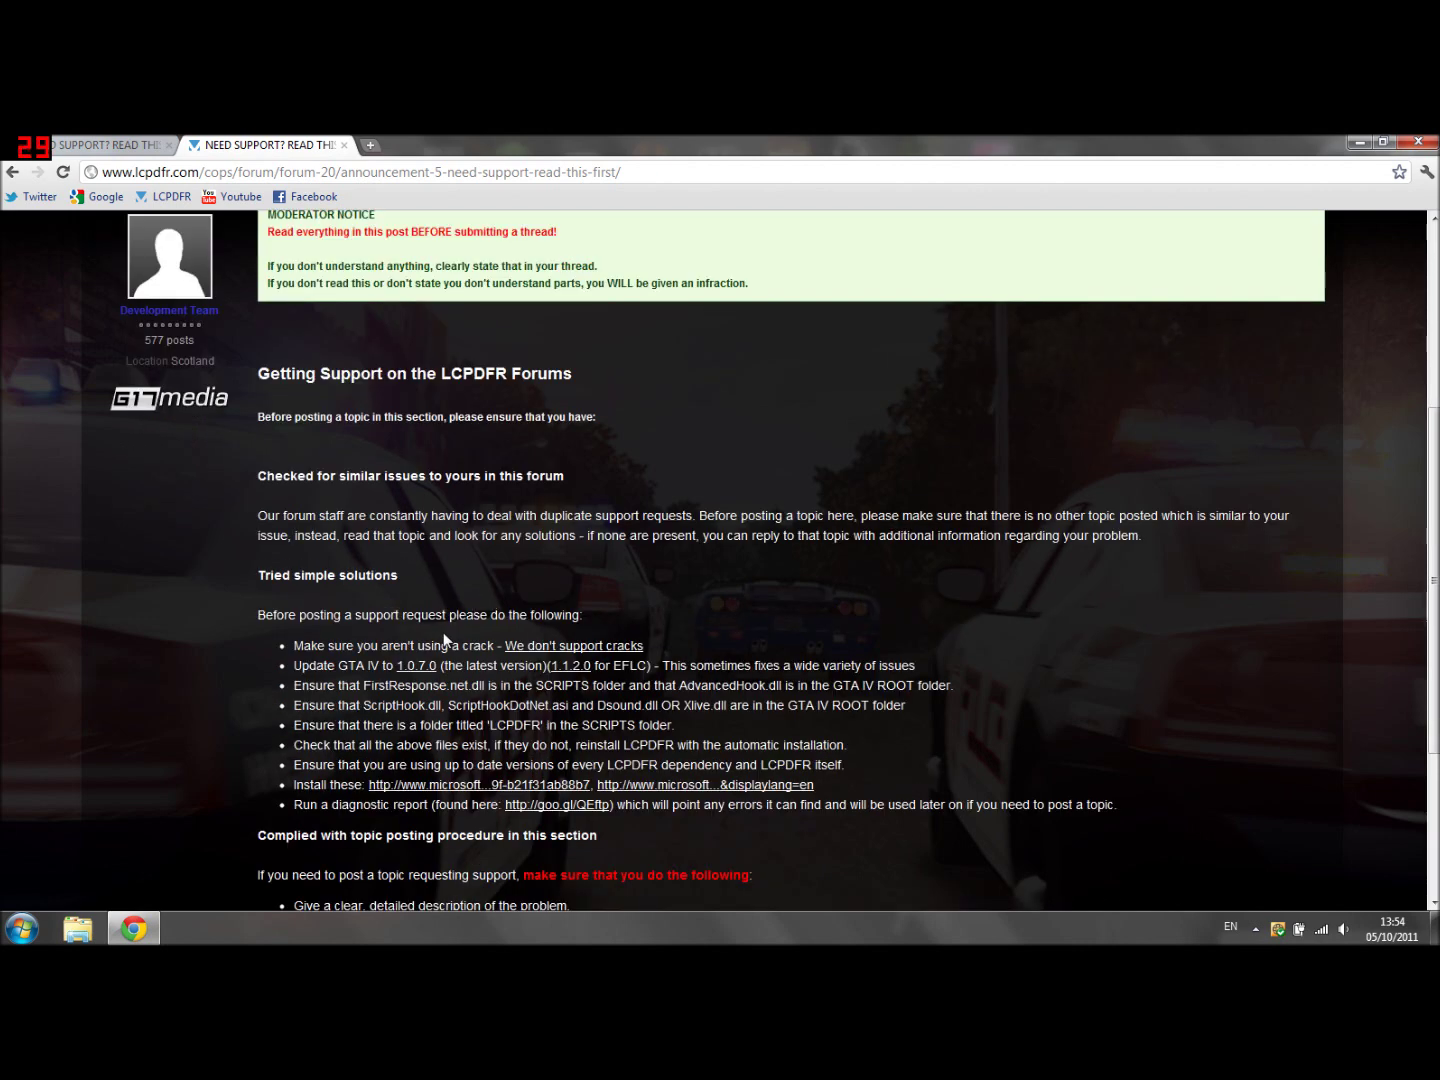
drag(502, 645, 642, 645)
click(988, 657)
drag(346, 665, 437, 665)
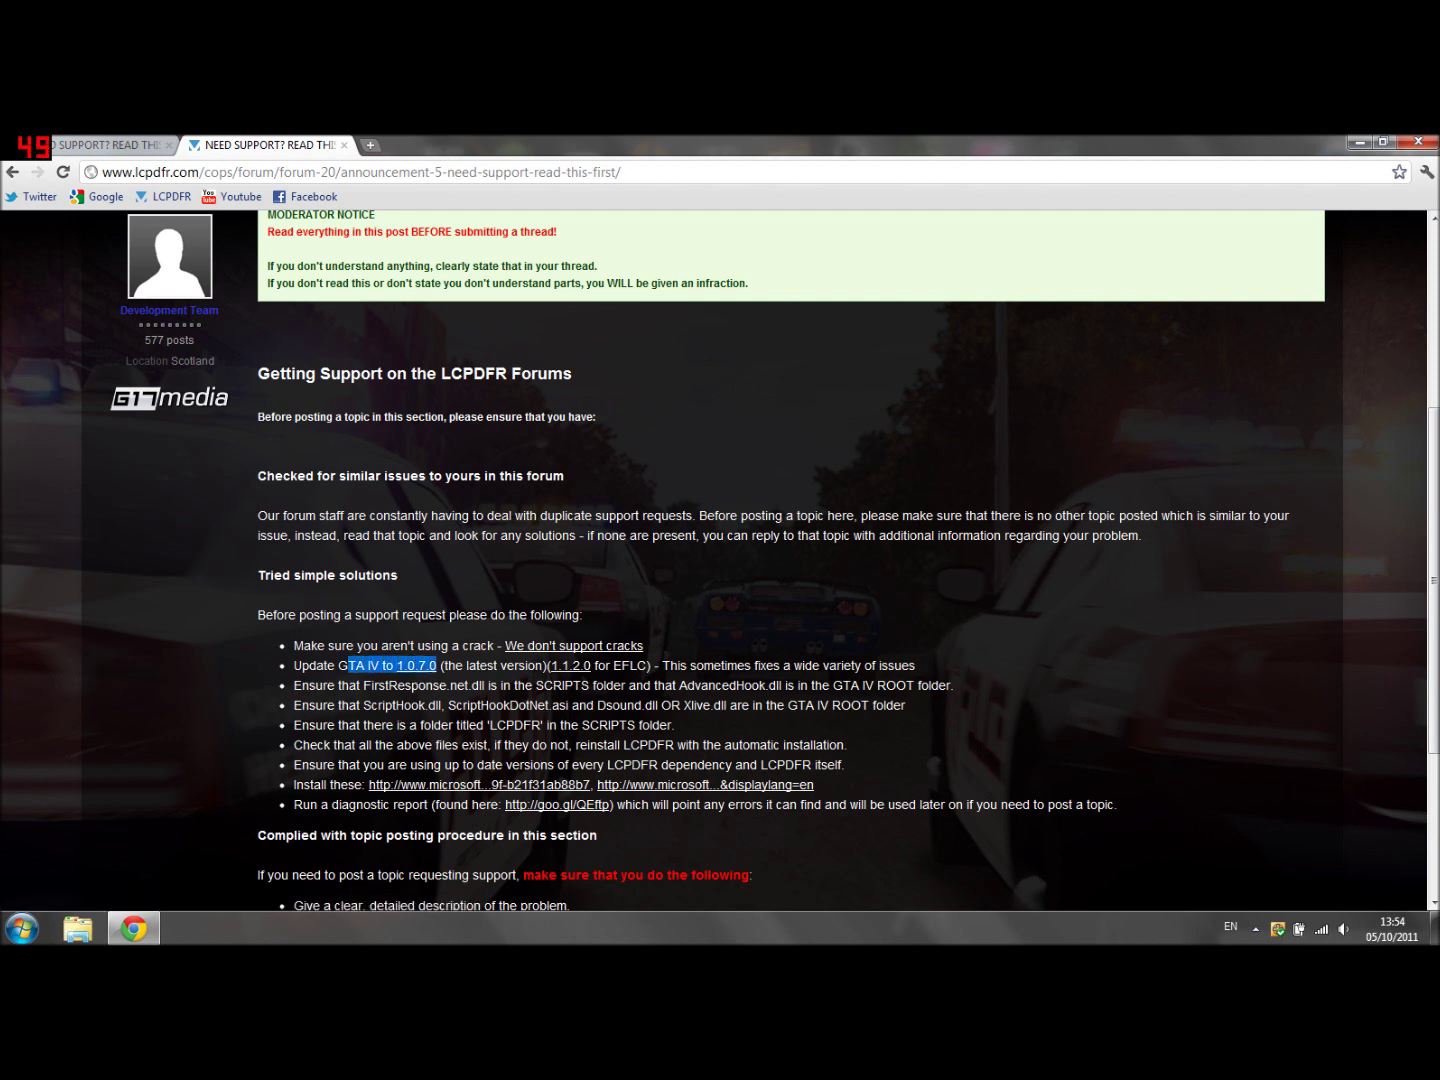
click(322, 633)
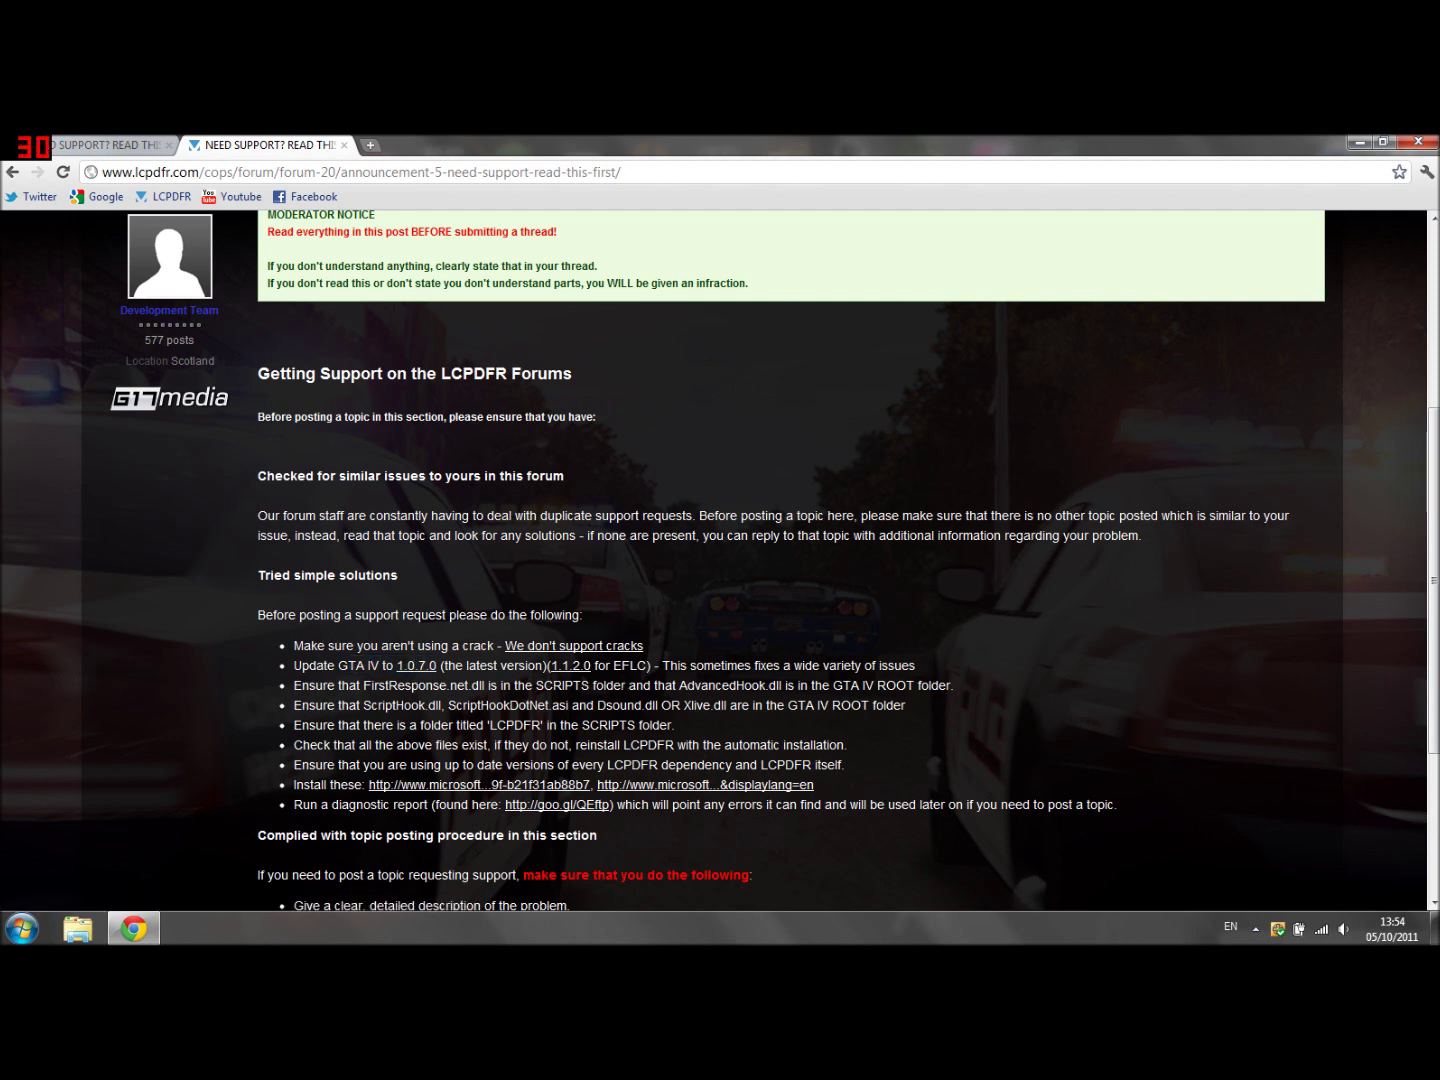
Step: Search the web in a new browser tab for "GTA IV 1.0.7.0 Patch Rockstar Games"
click(372, 147)
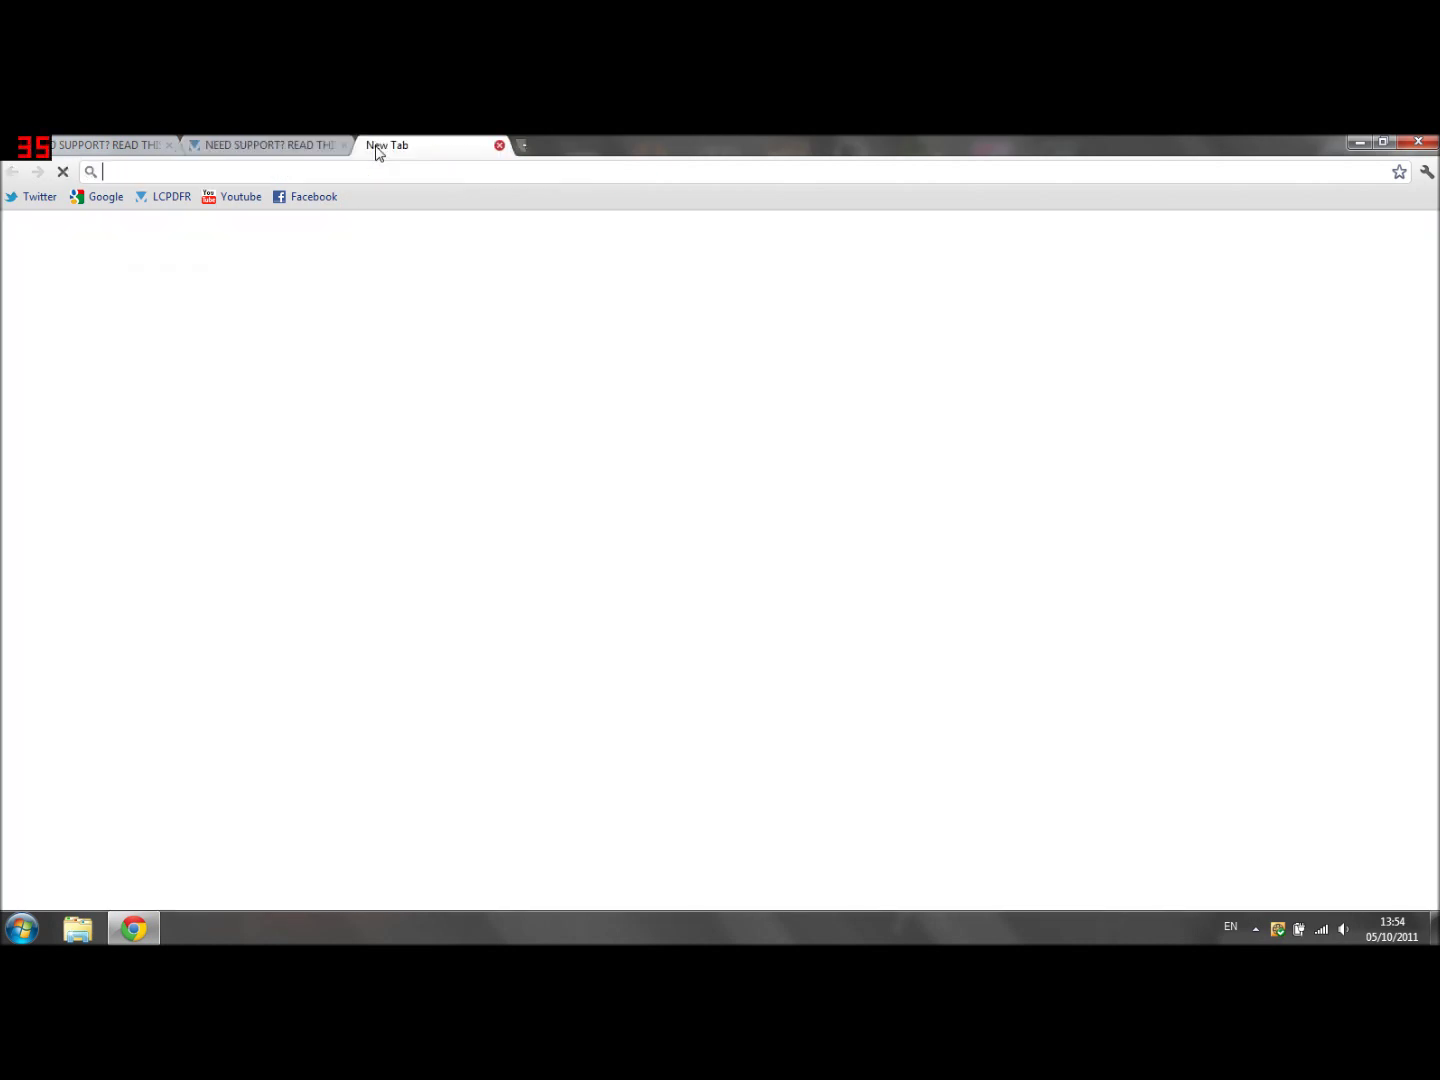
key(Caps_Lock)
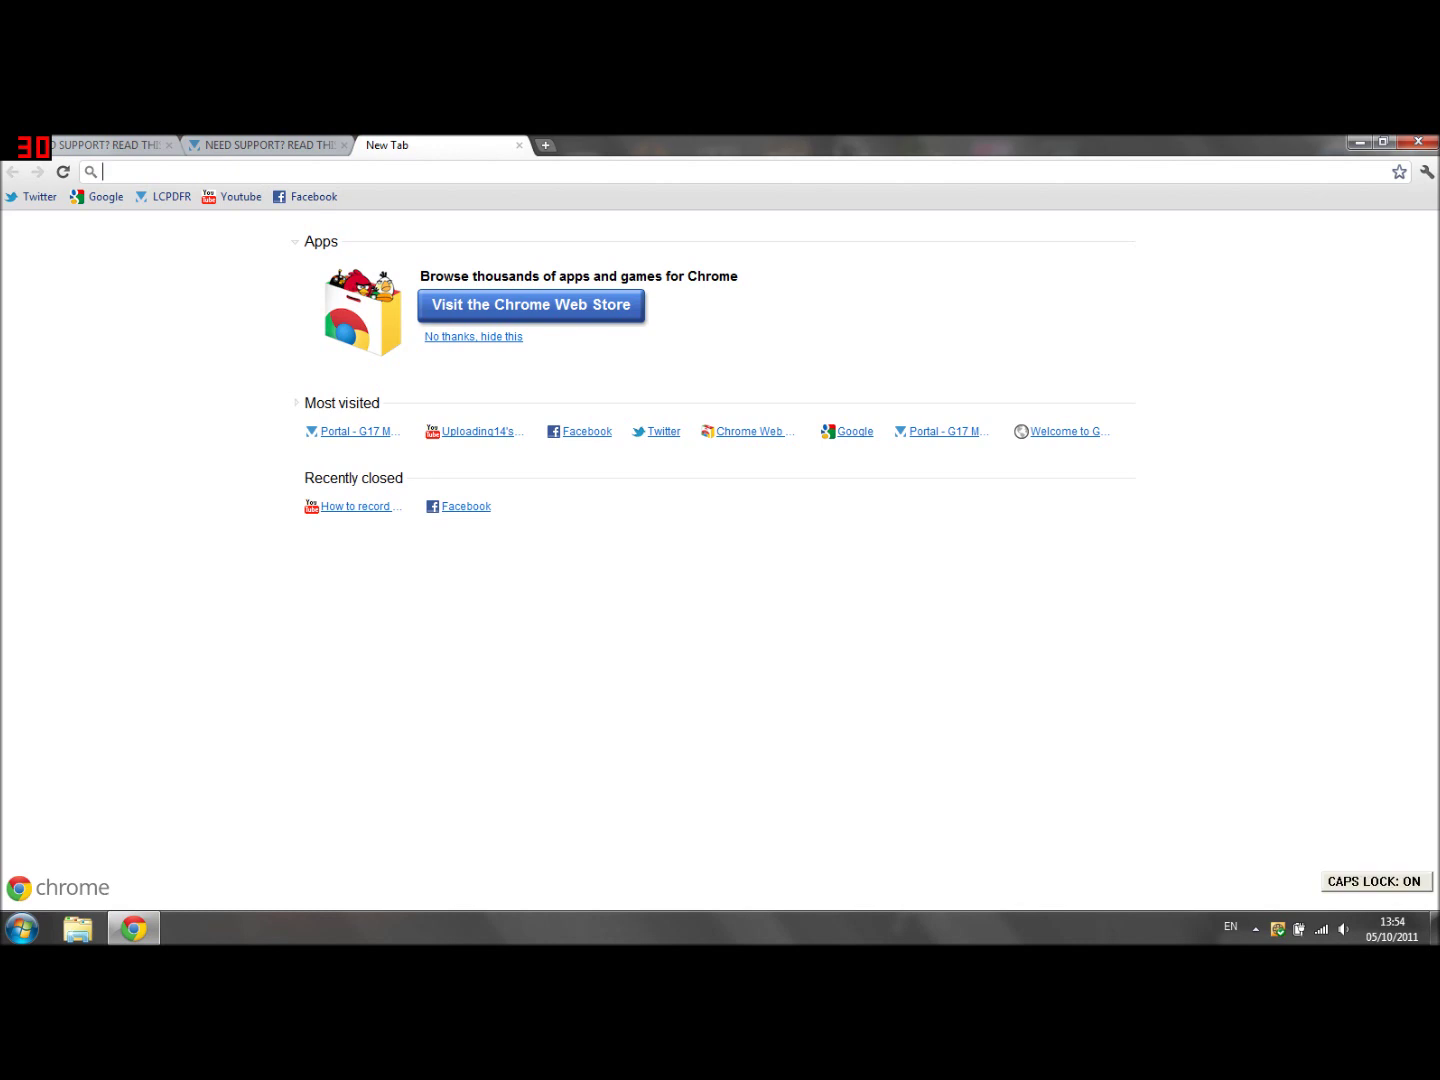
text(G)
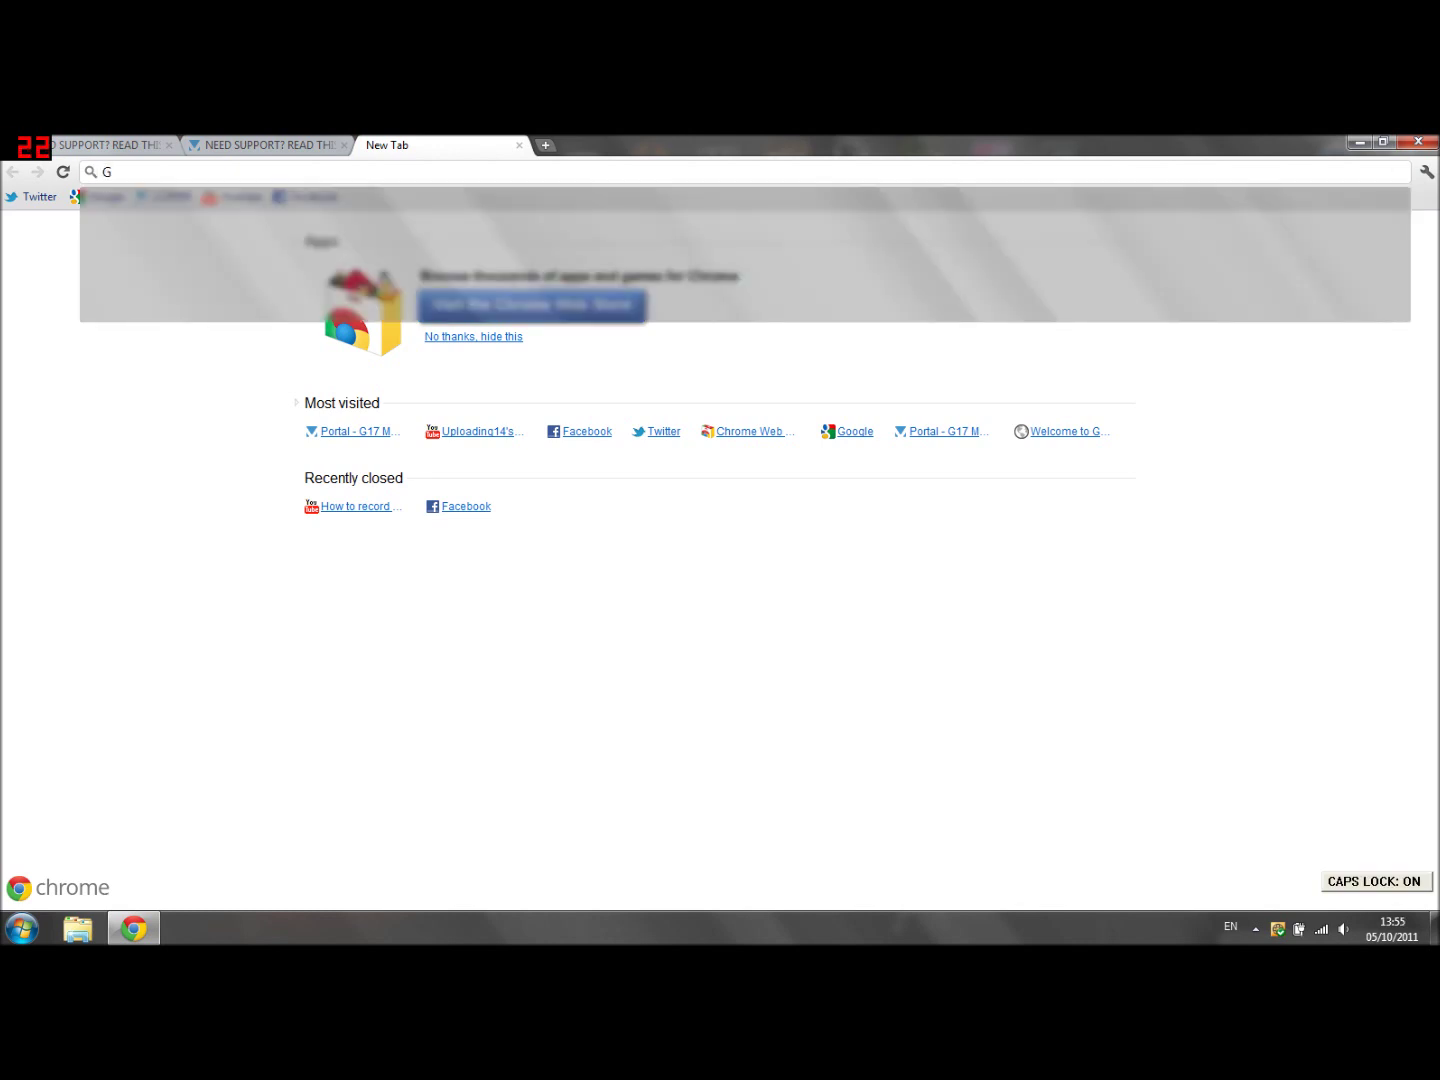
text(TA IV )
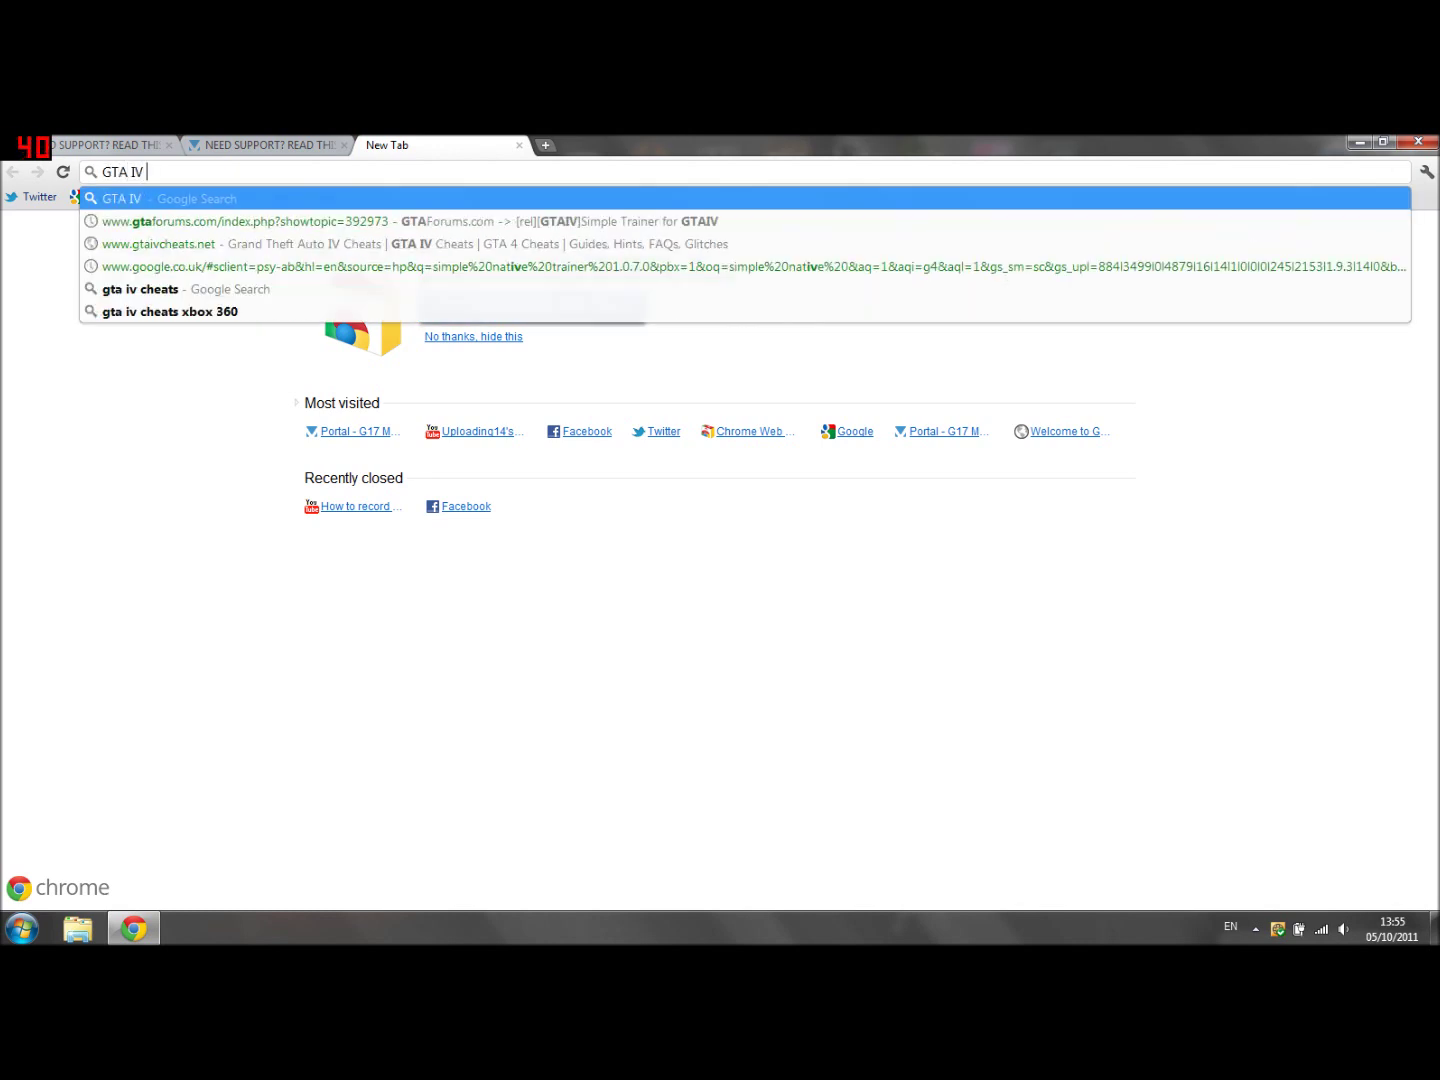
text(1.0.7.0)
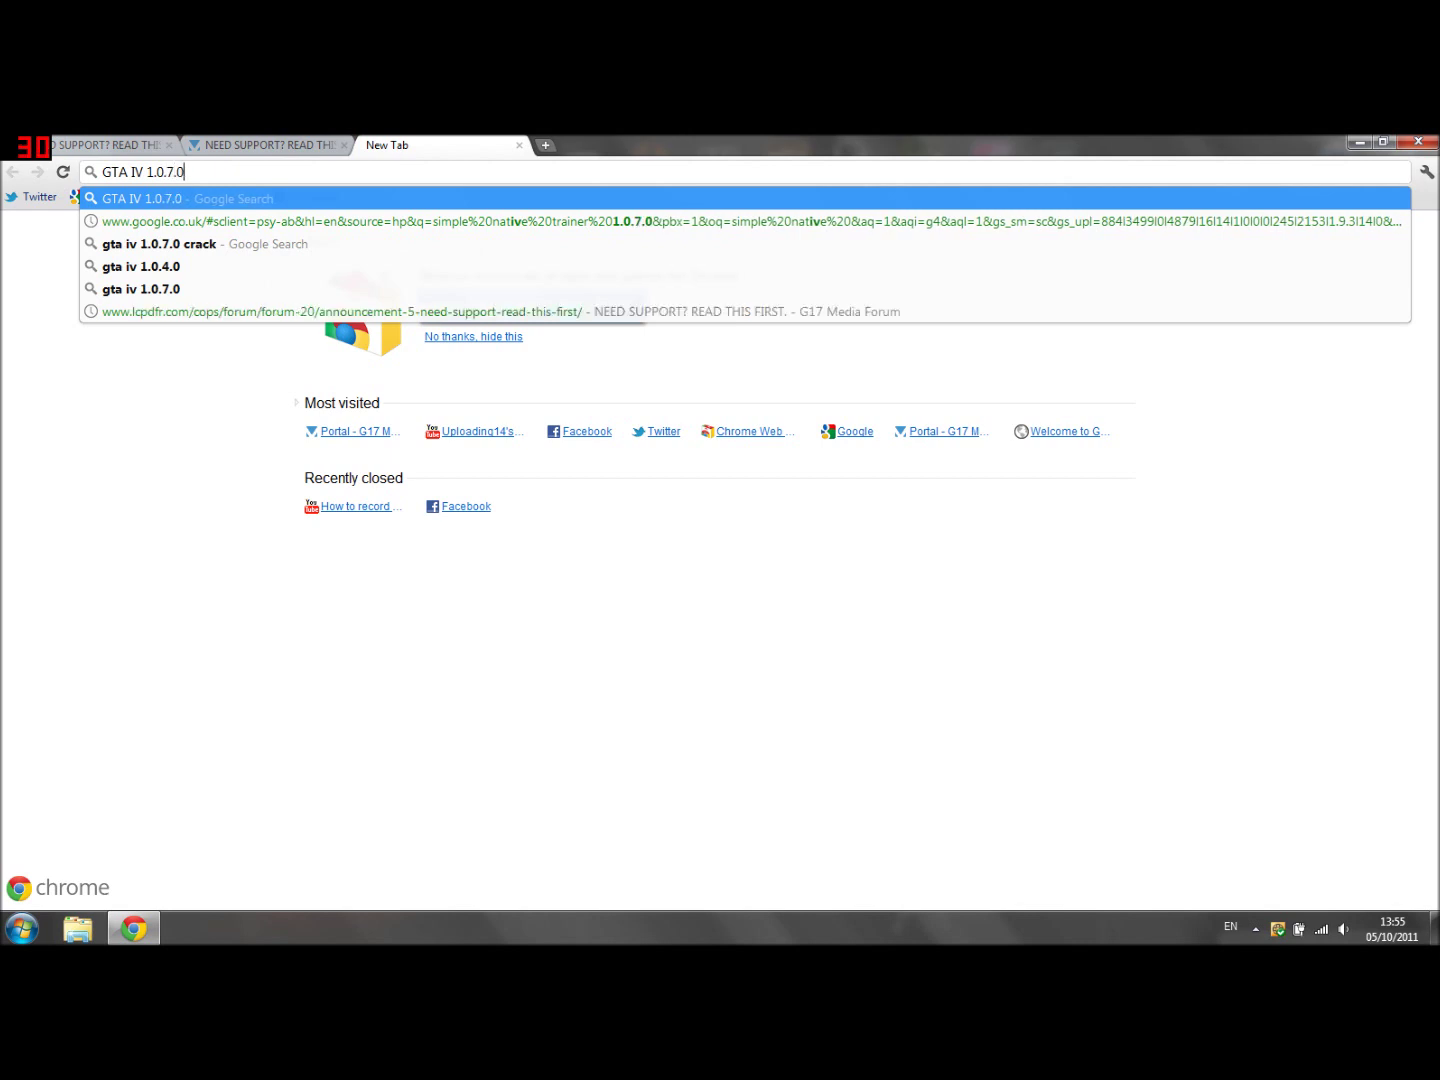
key(Caps_Lock)
text(P)
key(Caps_Lock)
text(a)
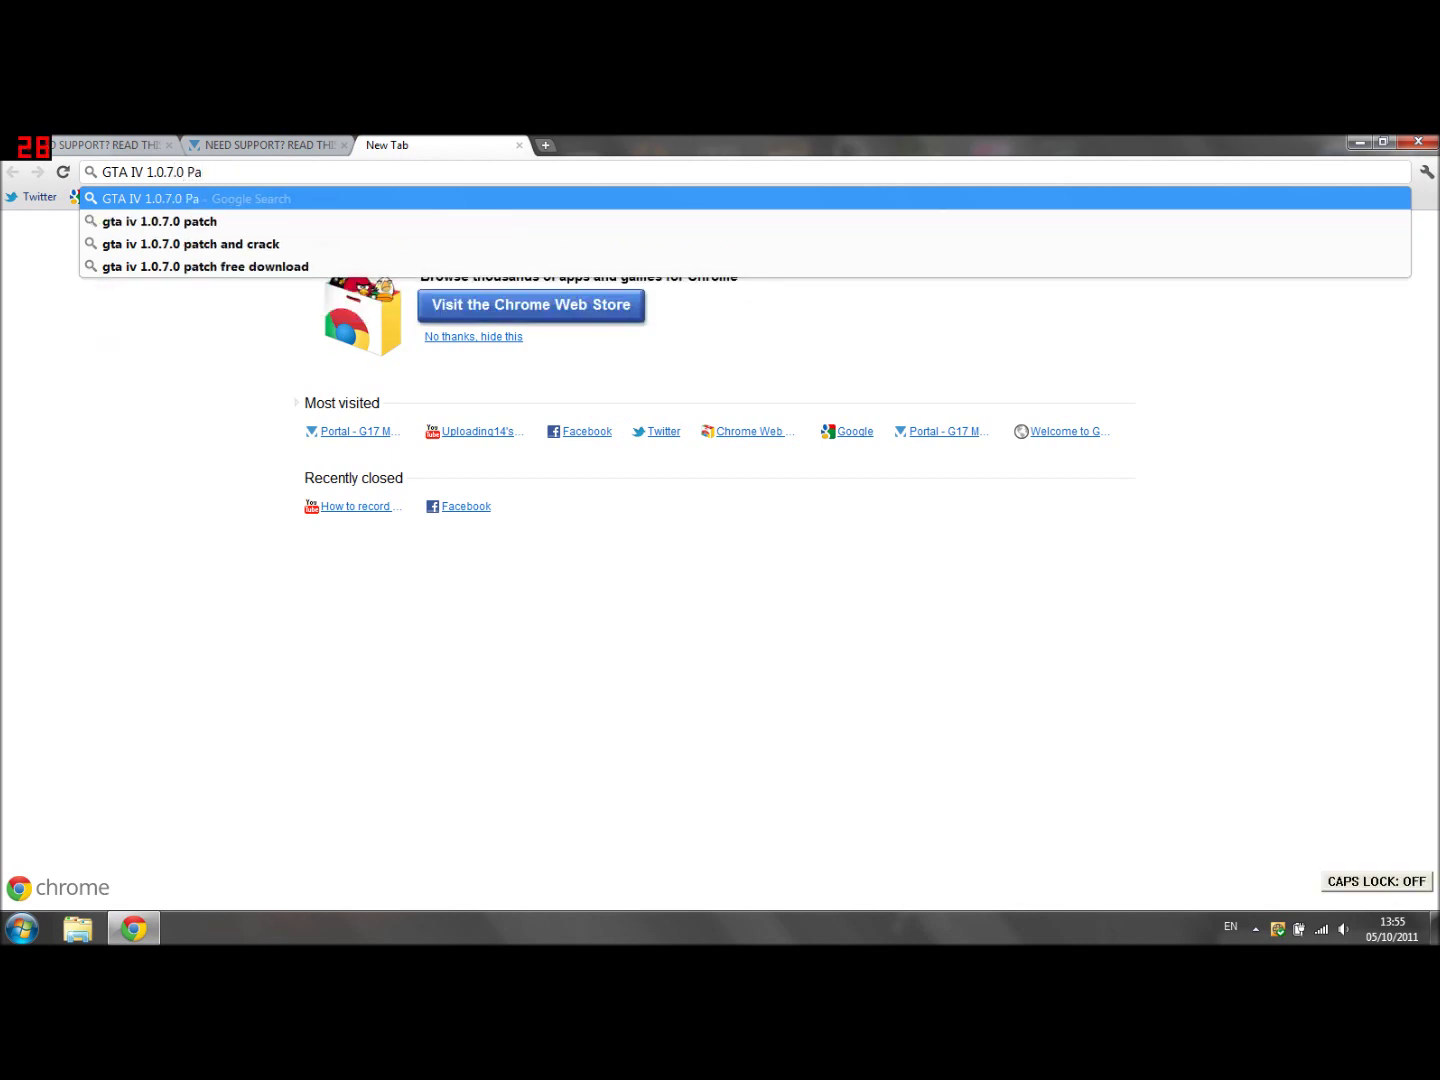
text(tch Rockstar)
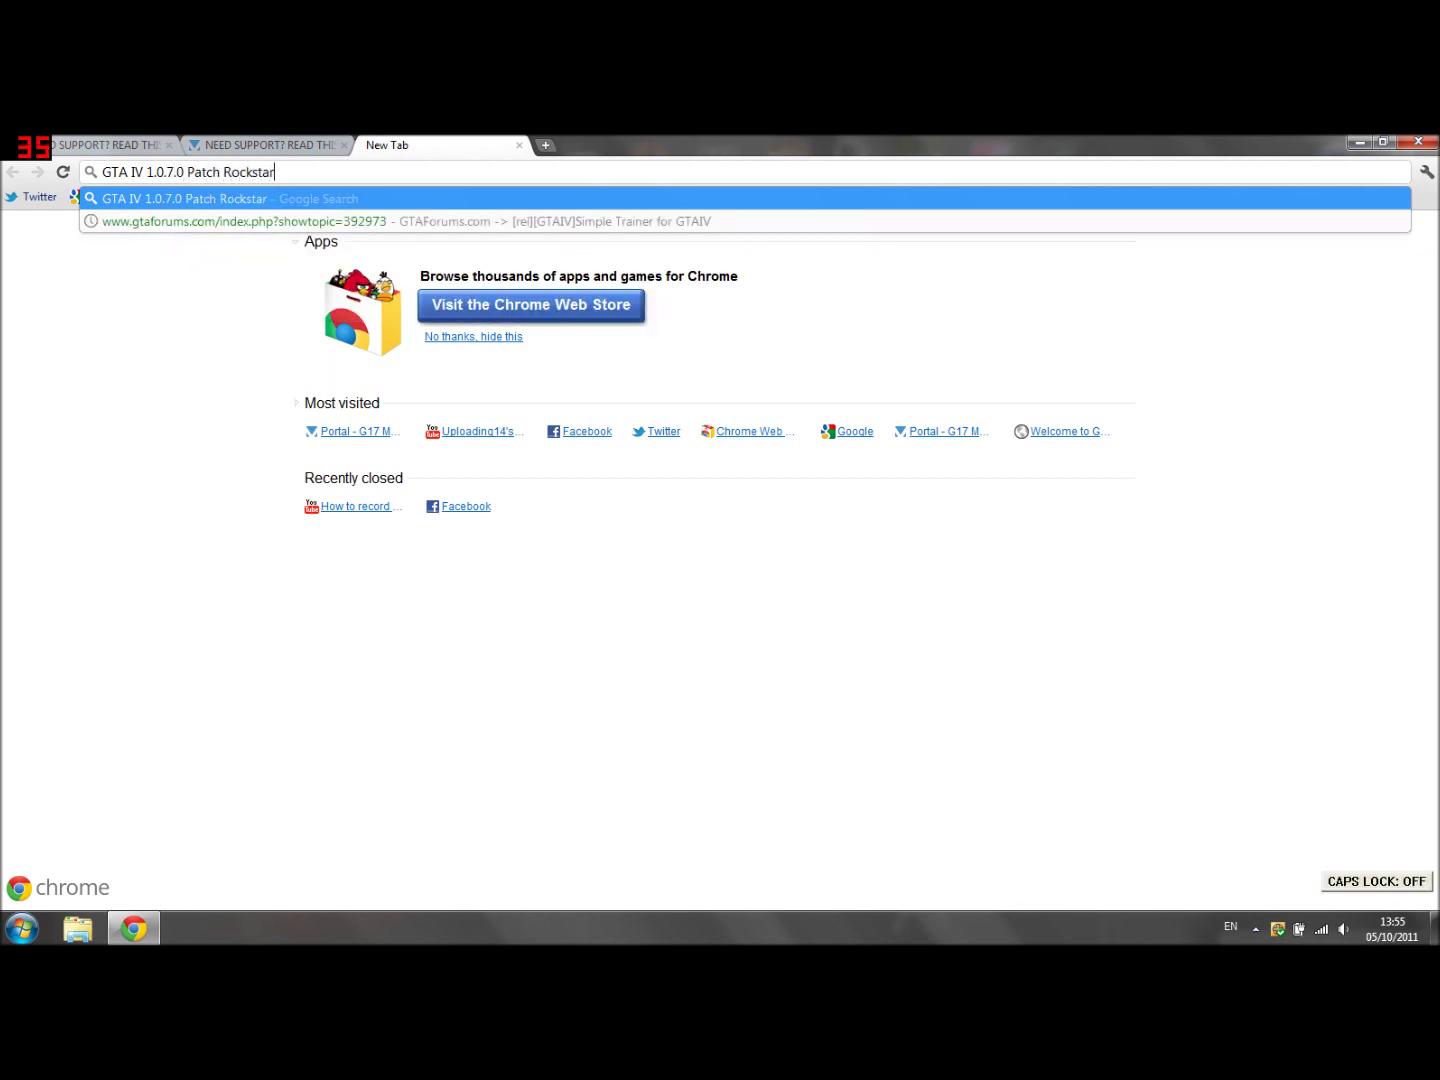
text( Games)
key(Return)
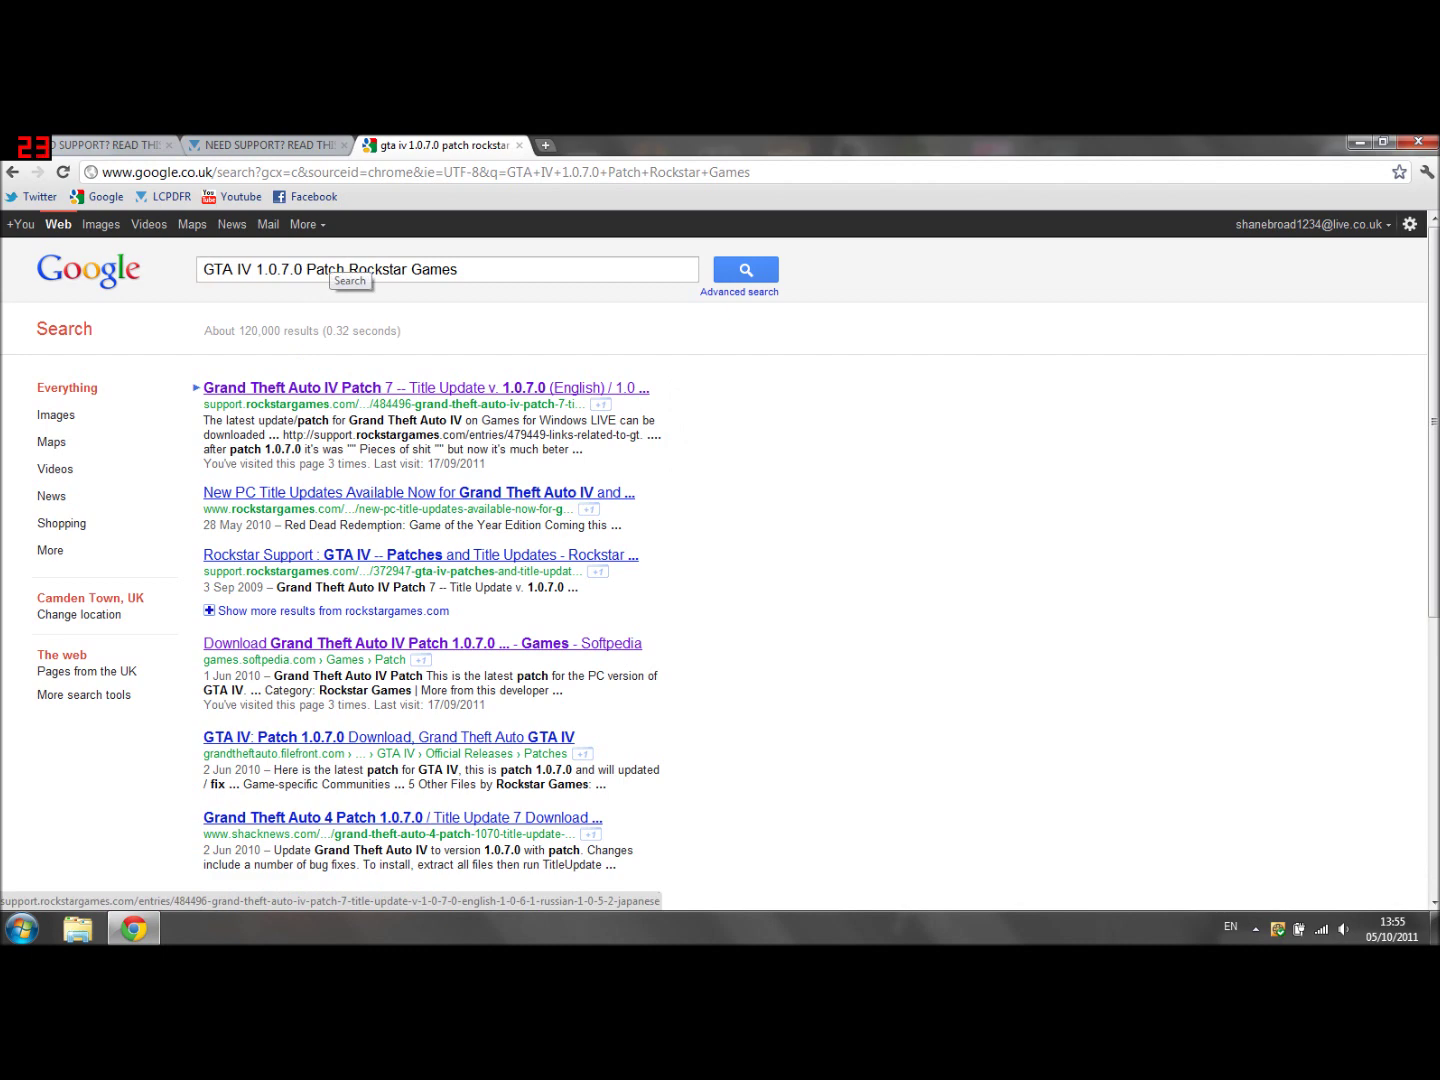
triple_click(340, 270)
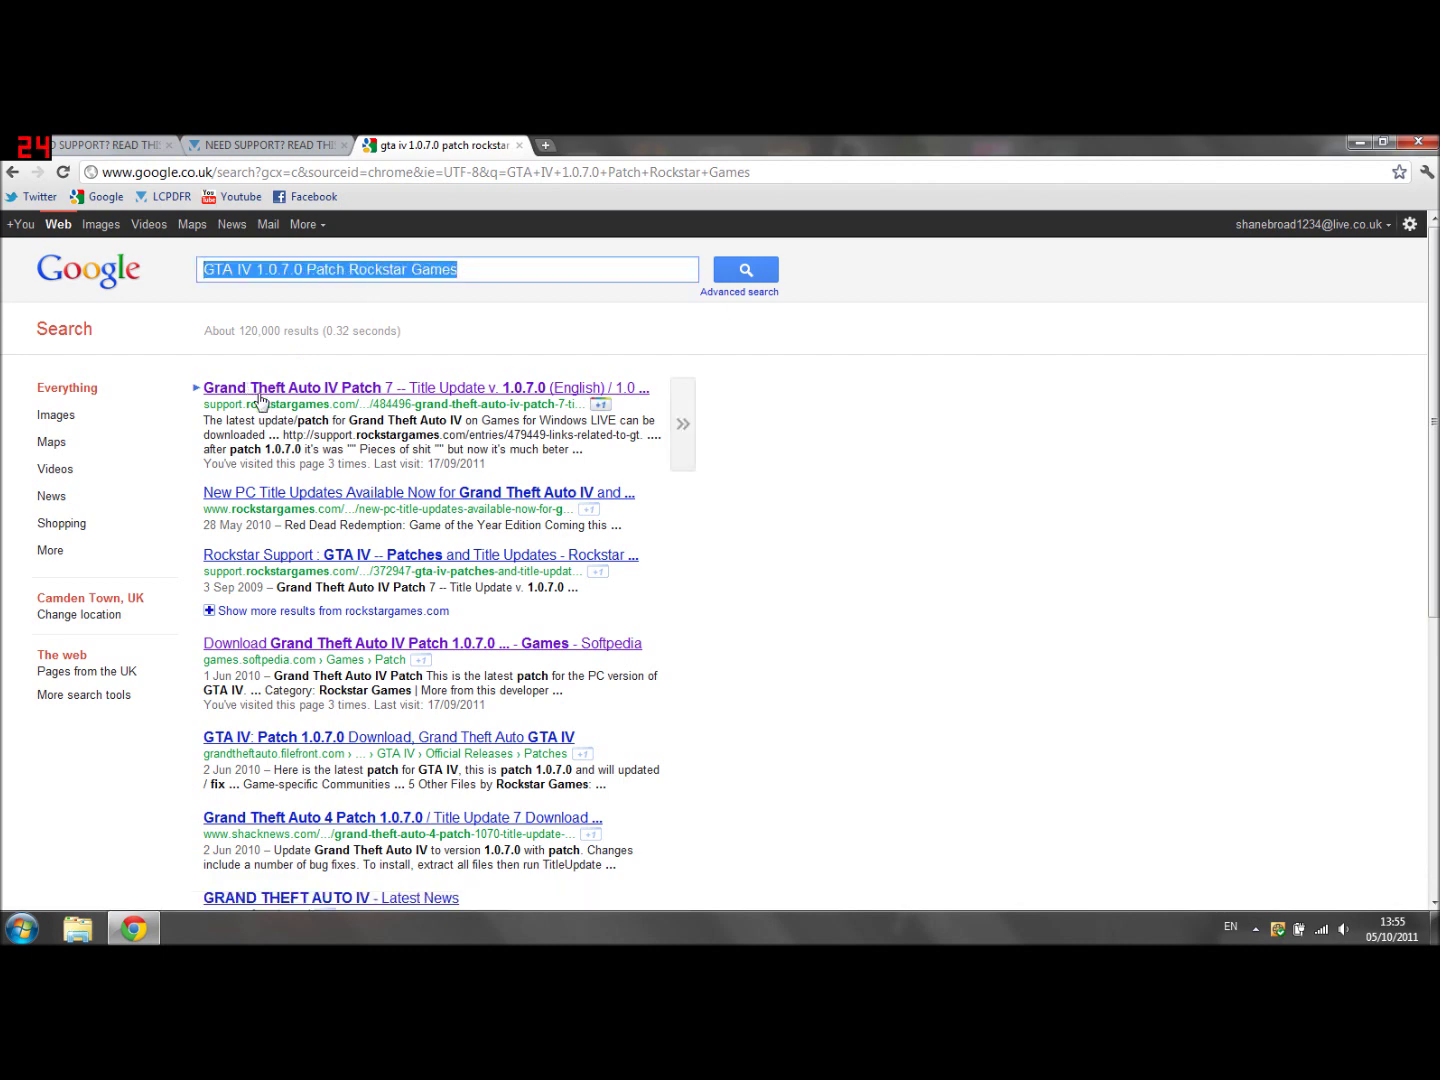
Step: Open the Rockstar support result for Grand Theft Auto IV Patch 7 and download the English patch file
click(253, 388)
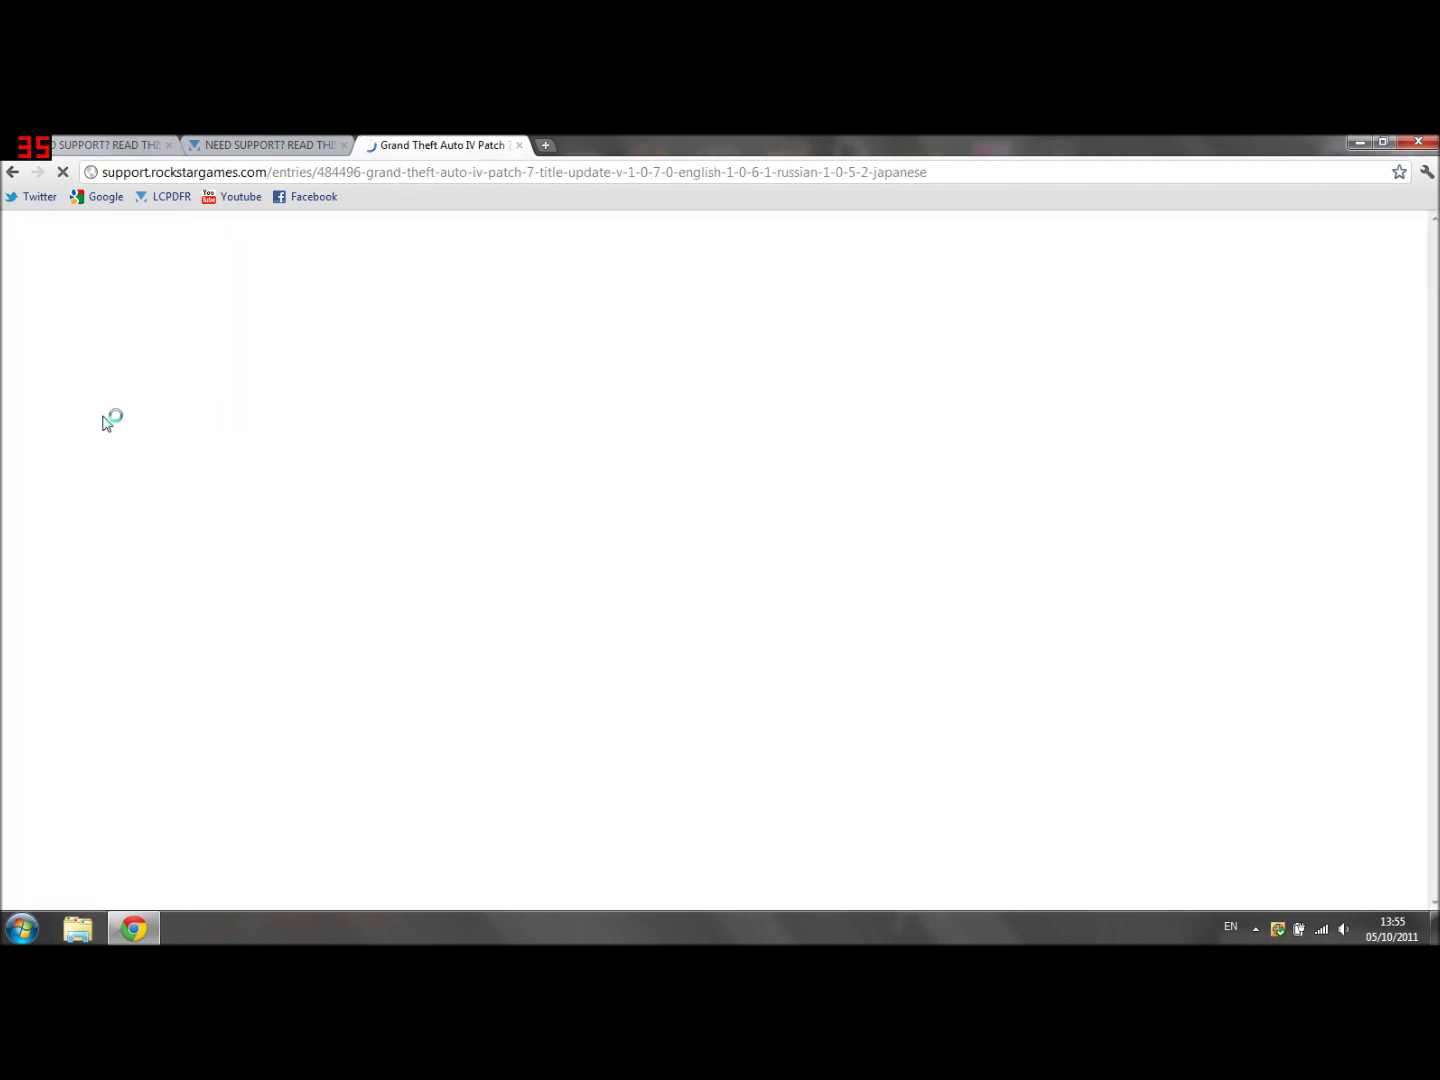
scroll(123, 476, down, 5)
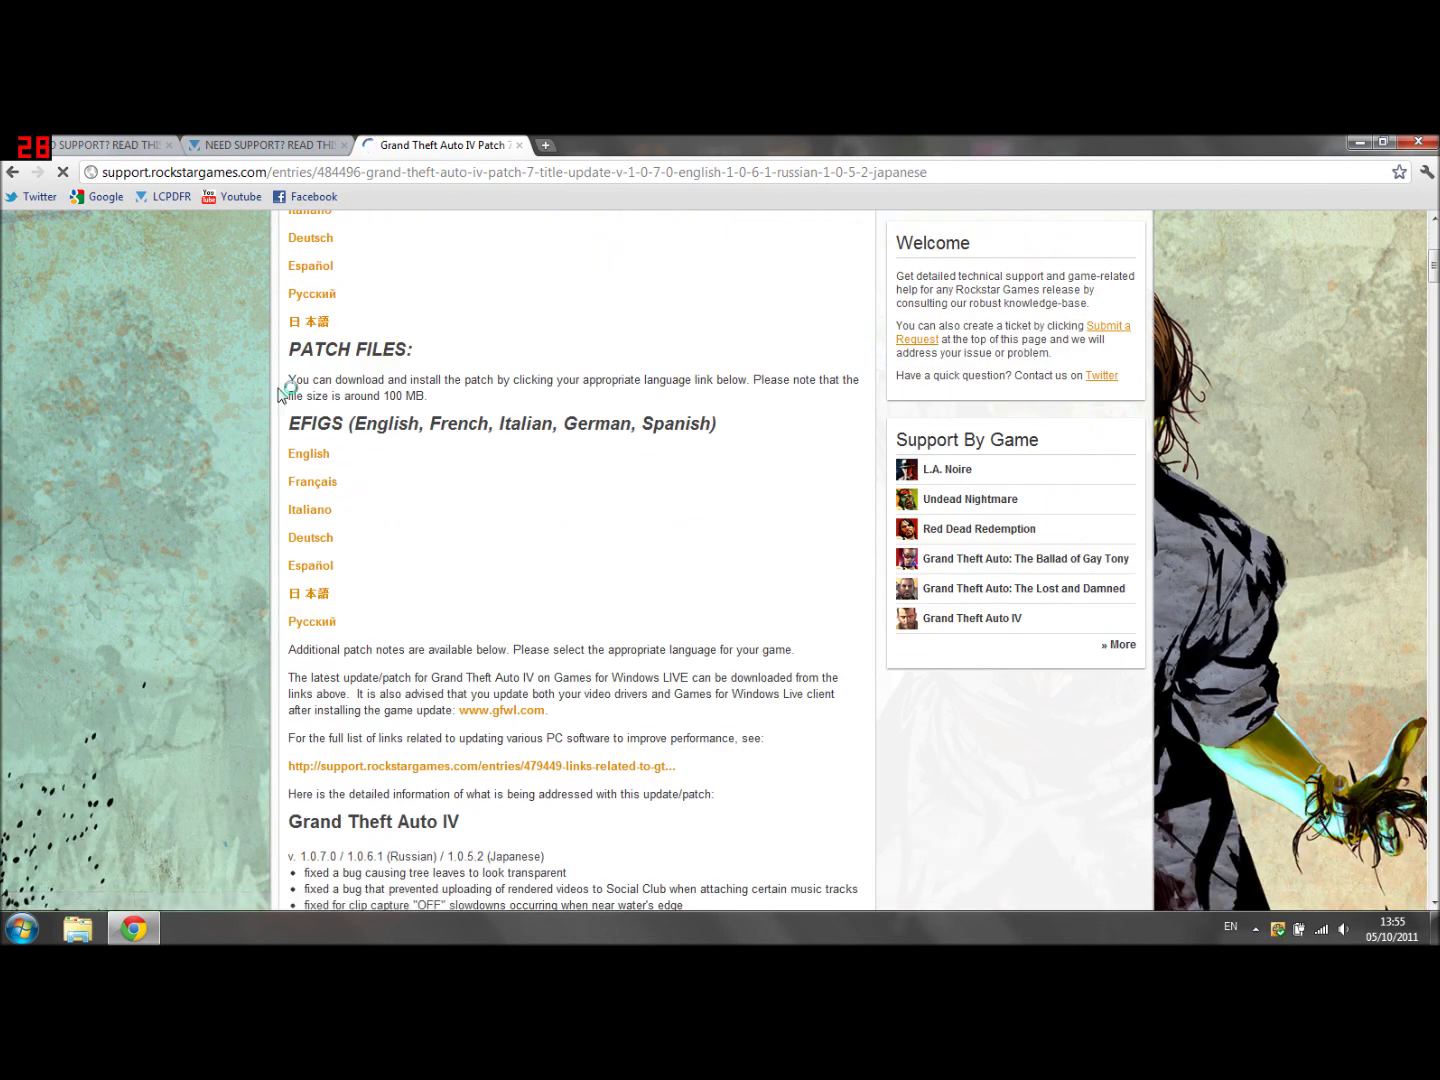
scroll(365, 452, down, 3)
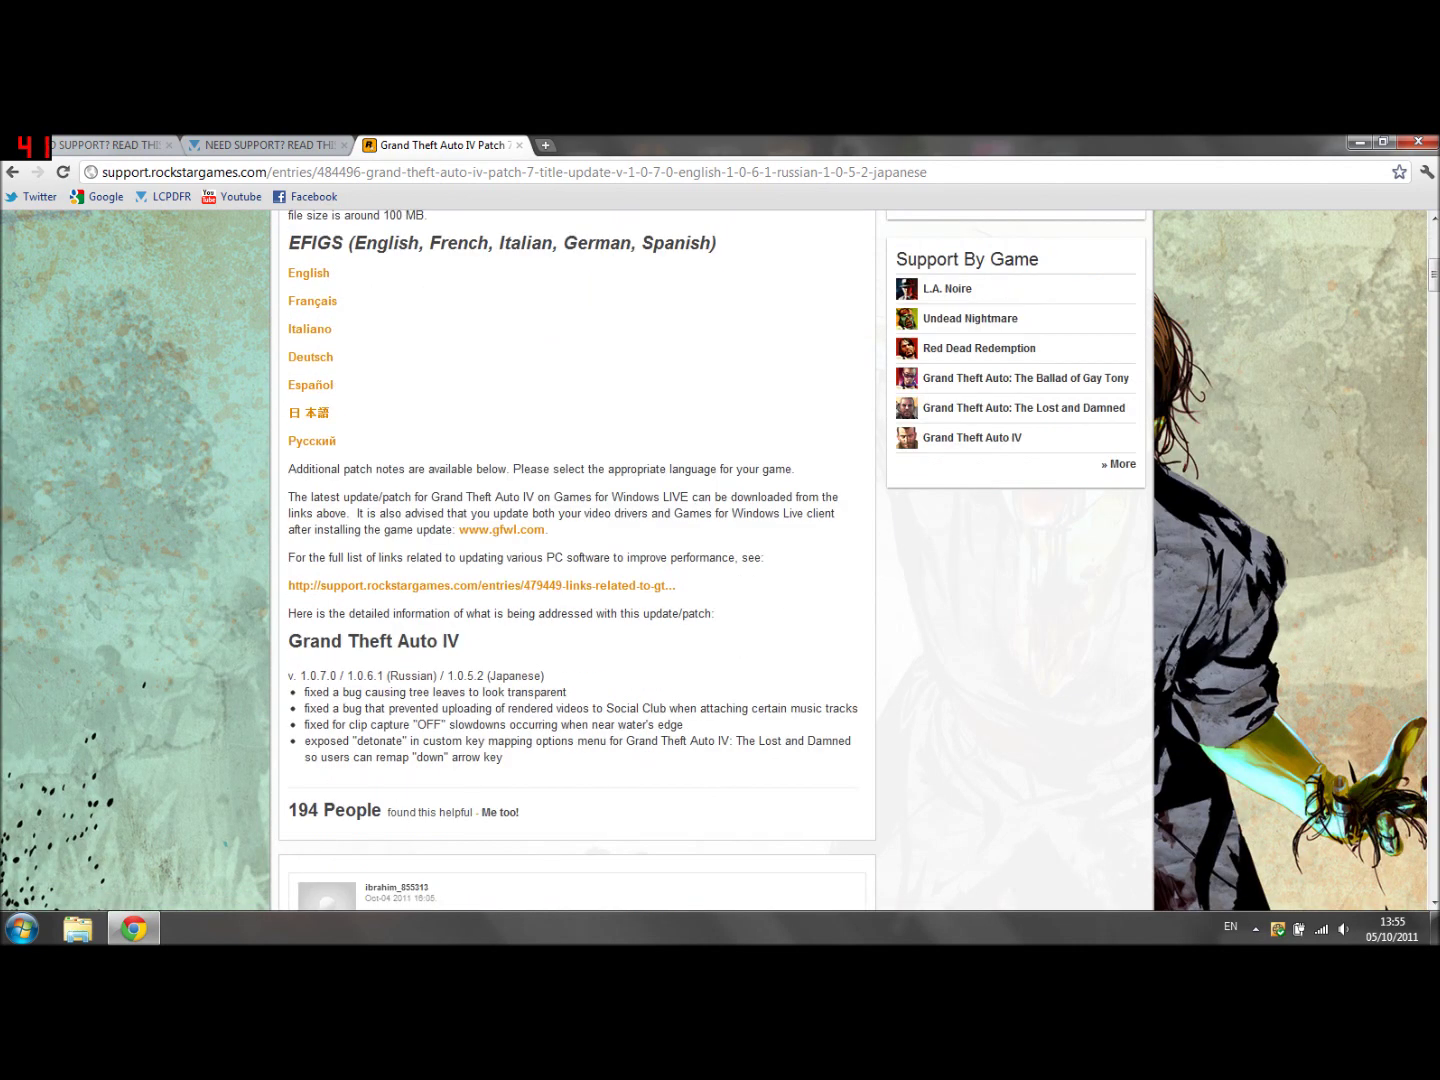
scroll(329, 419, up, 2)
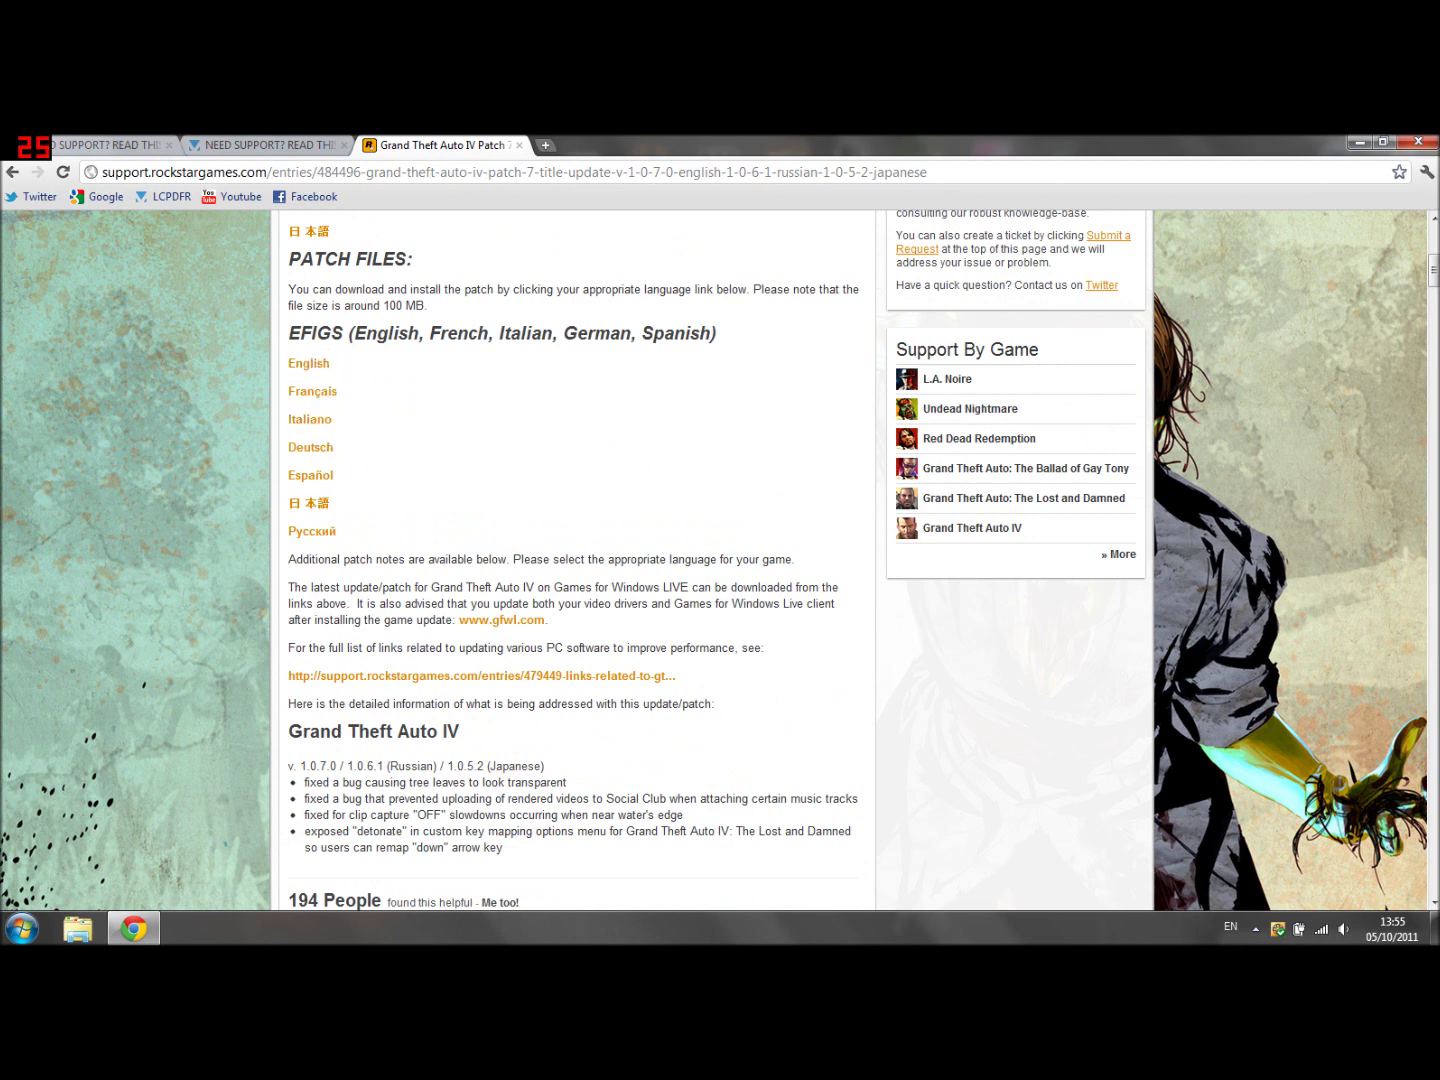
click(316, 368)
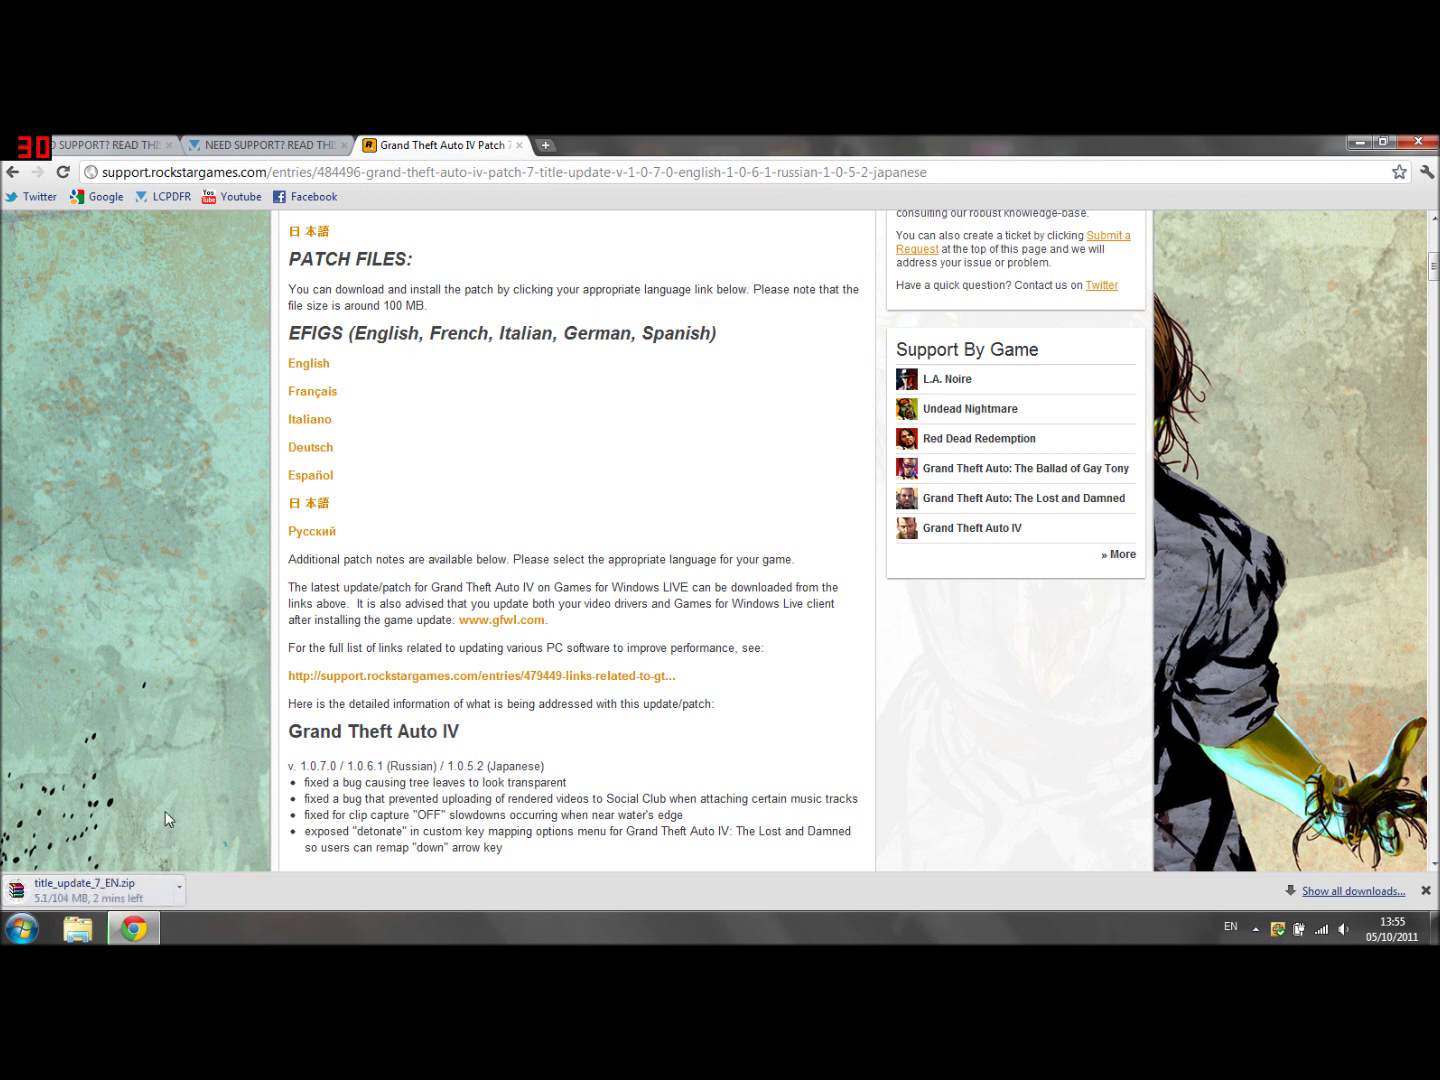
Step: Return to the support announcement and review the required locations of FirstResponse.net.dll and AdvancedHook.dll
click(240, 143)
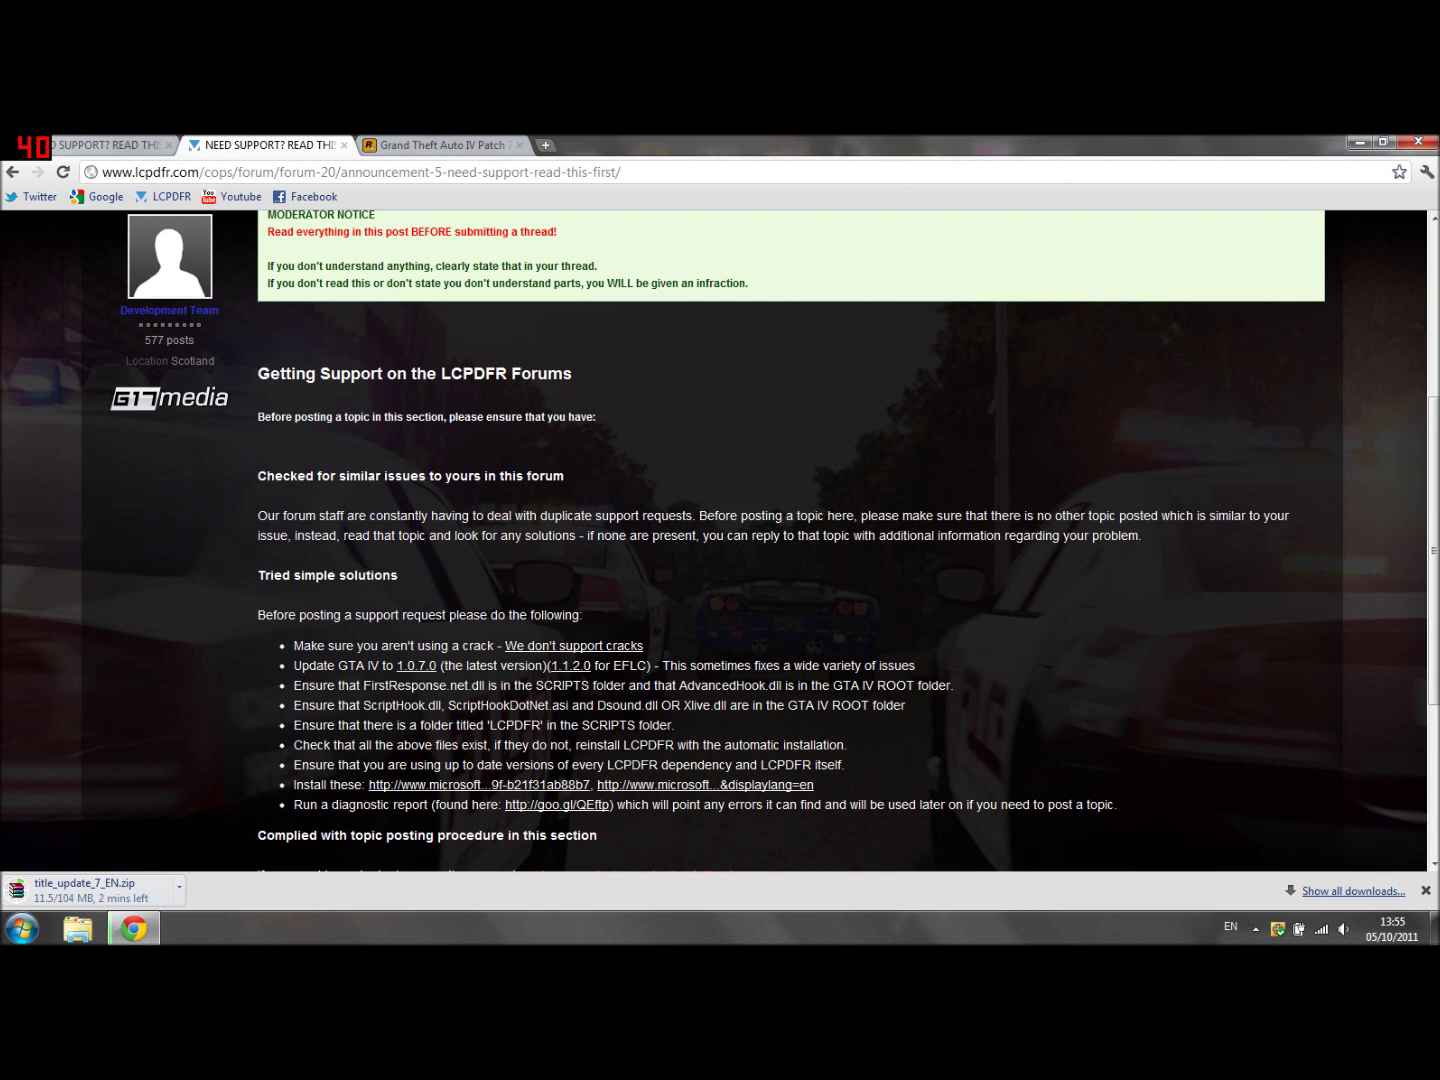
drag(371, 685, 929, 685)
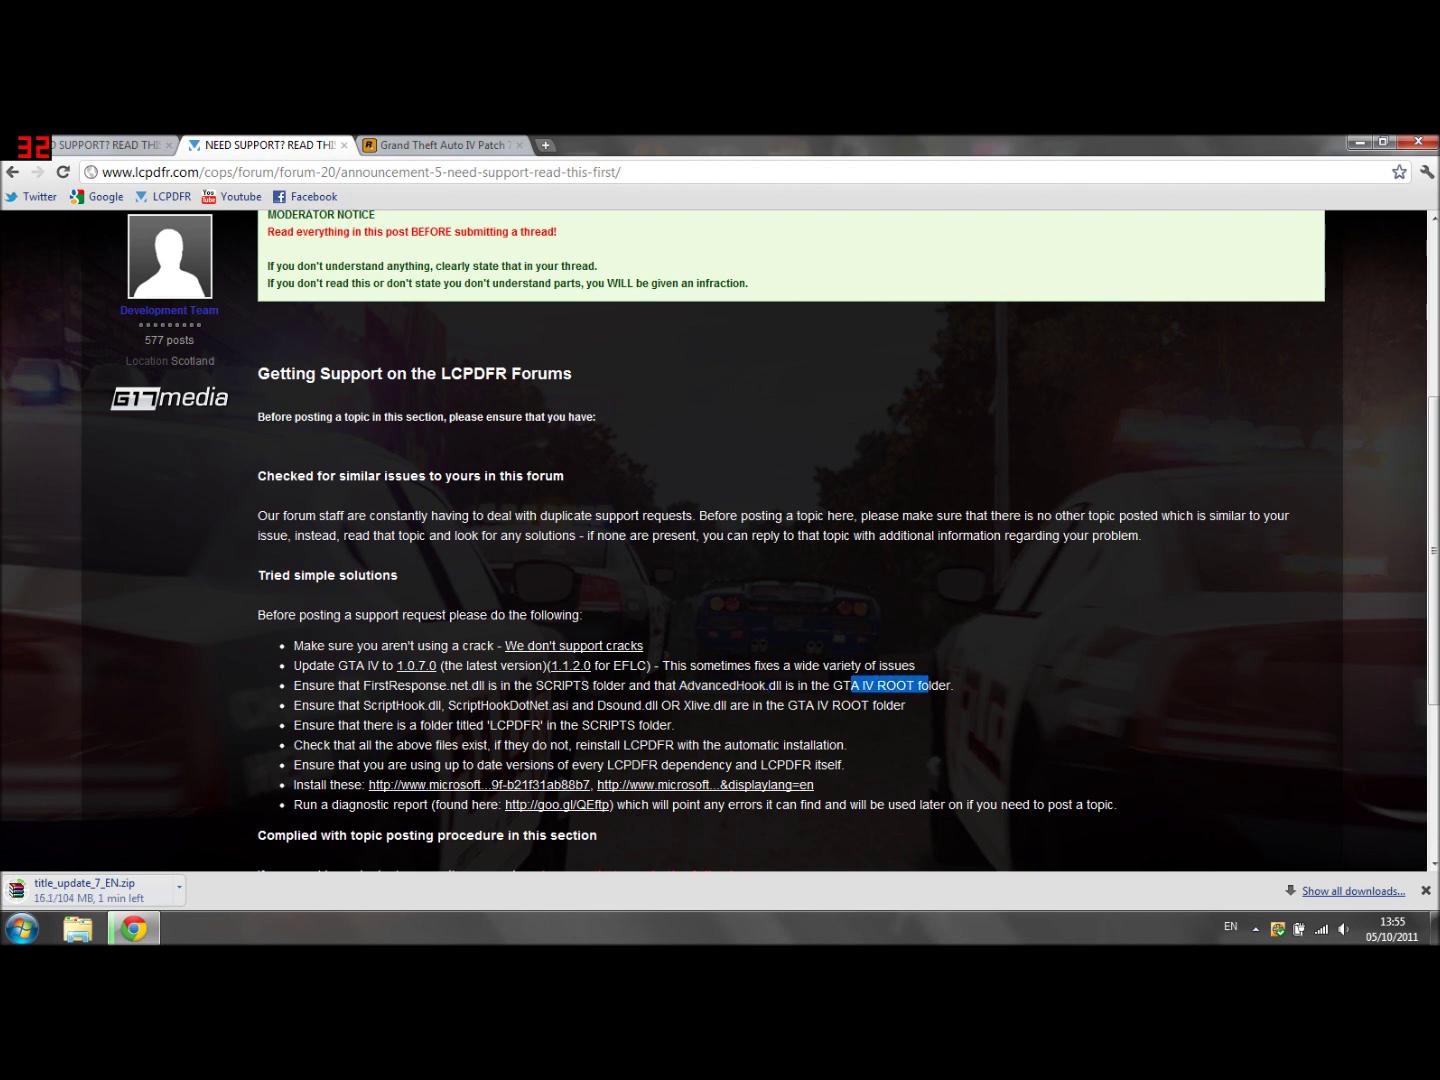
click(1003, 674)
Step: Minimize the browser and open the file location of the desktop's Grand Theft Auto IV shortcut
click(1355, 145)
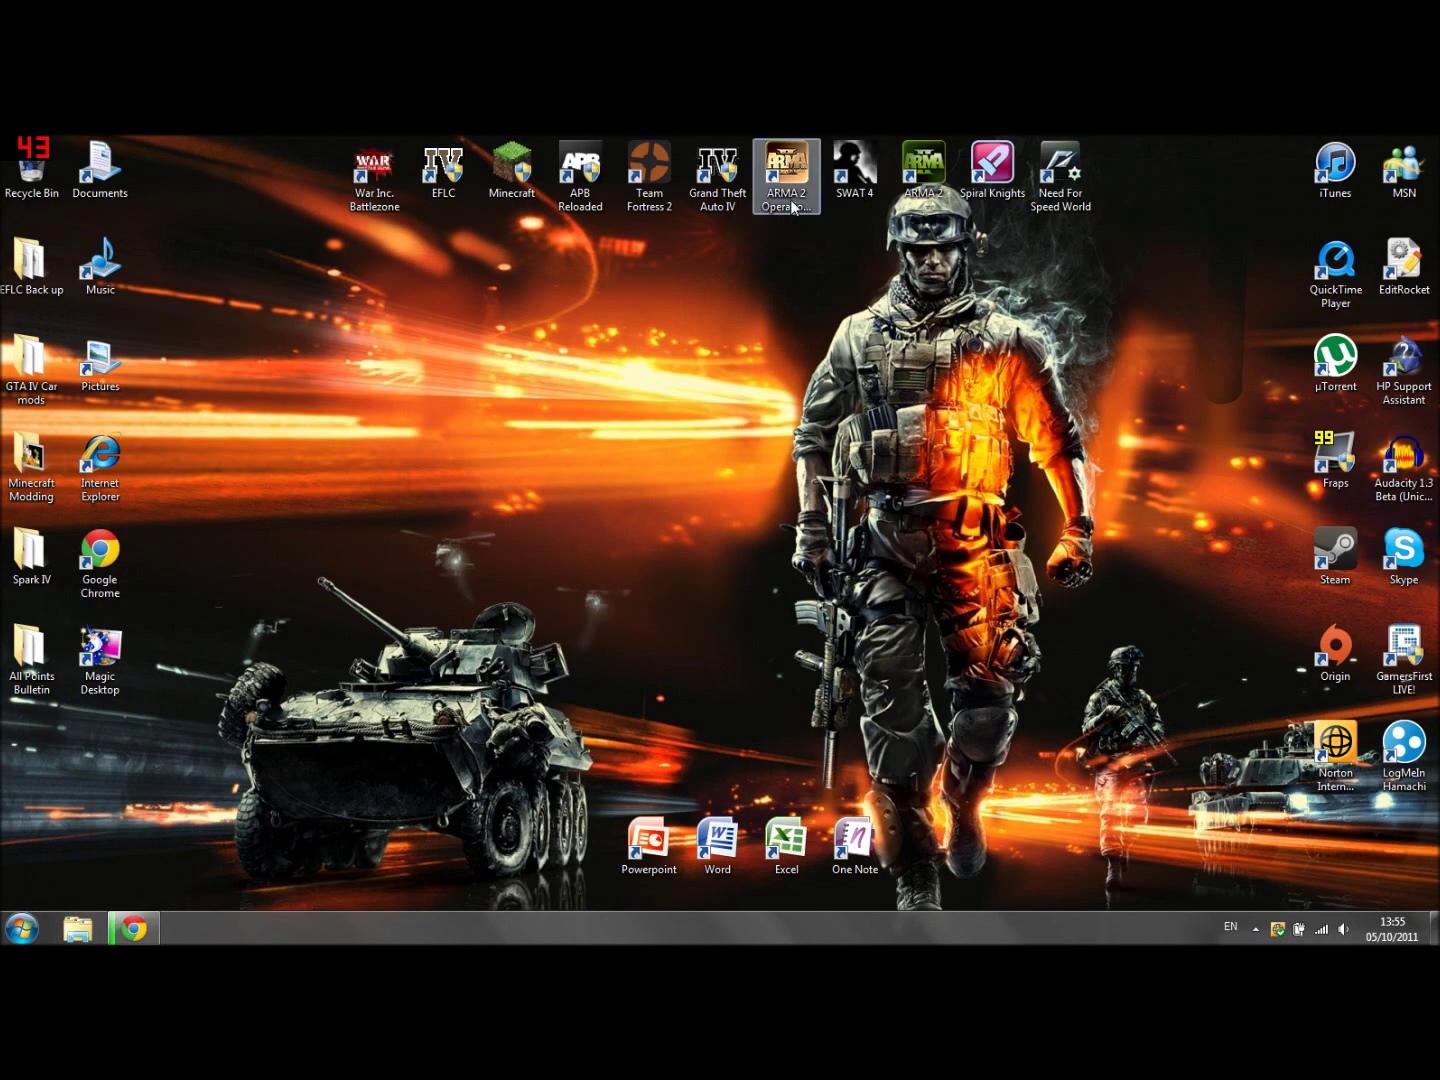
right_click(701, 172)
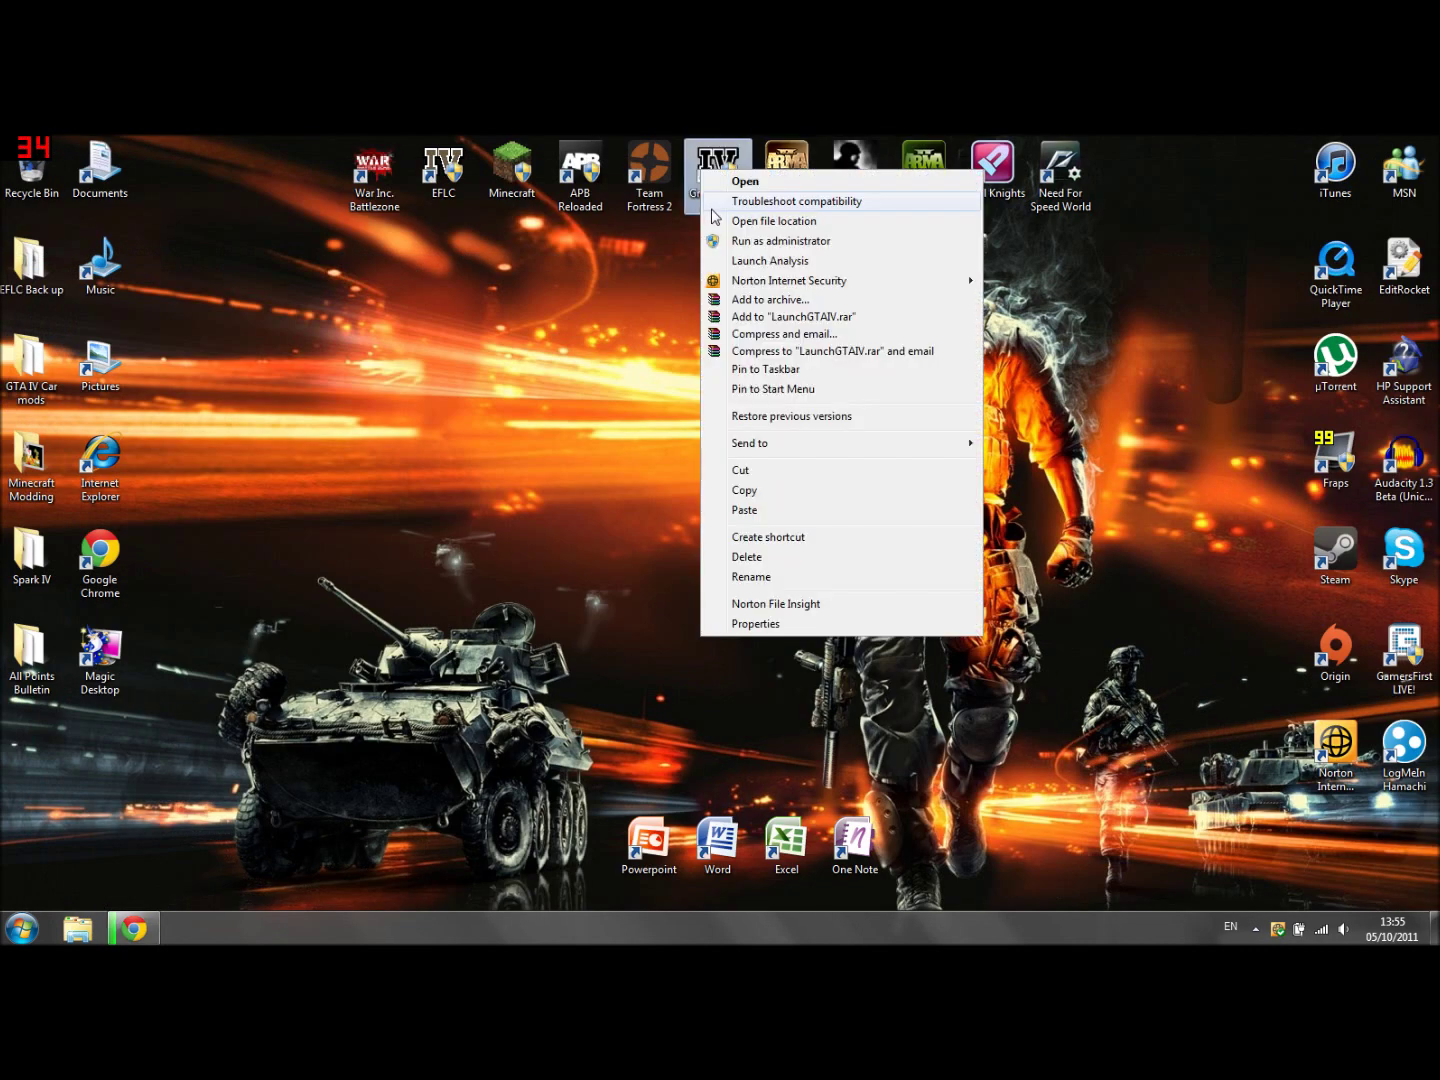
click(726, 163)
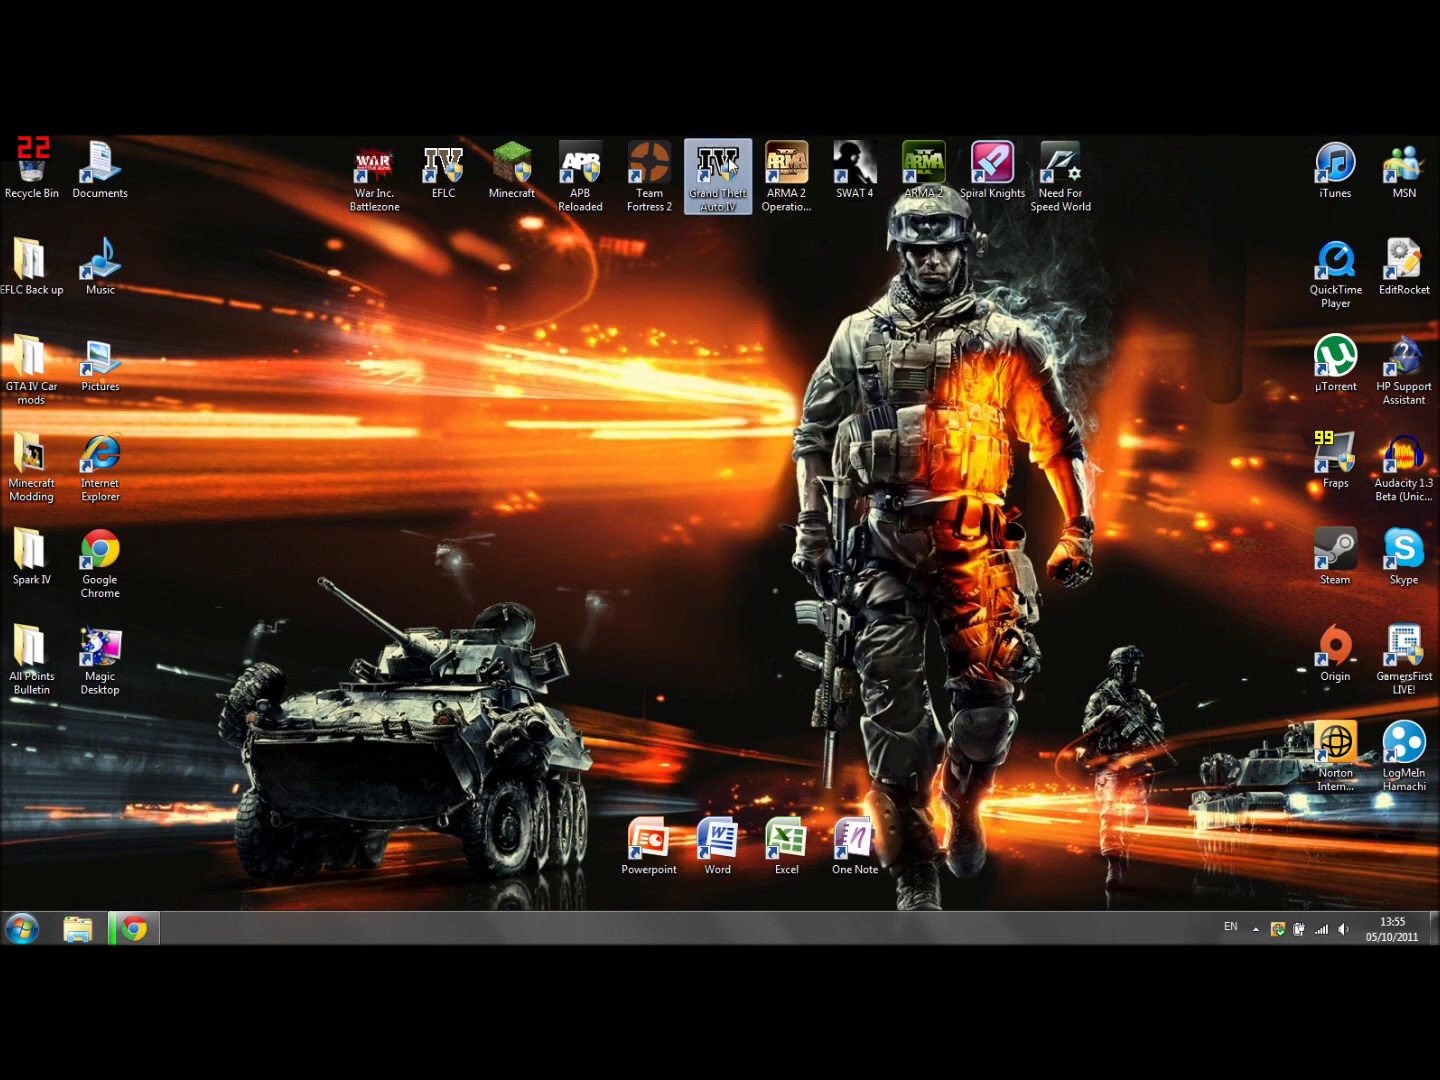
right_click(728, 157)
click(753, 210)
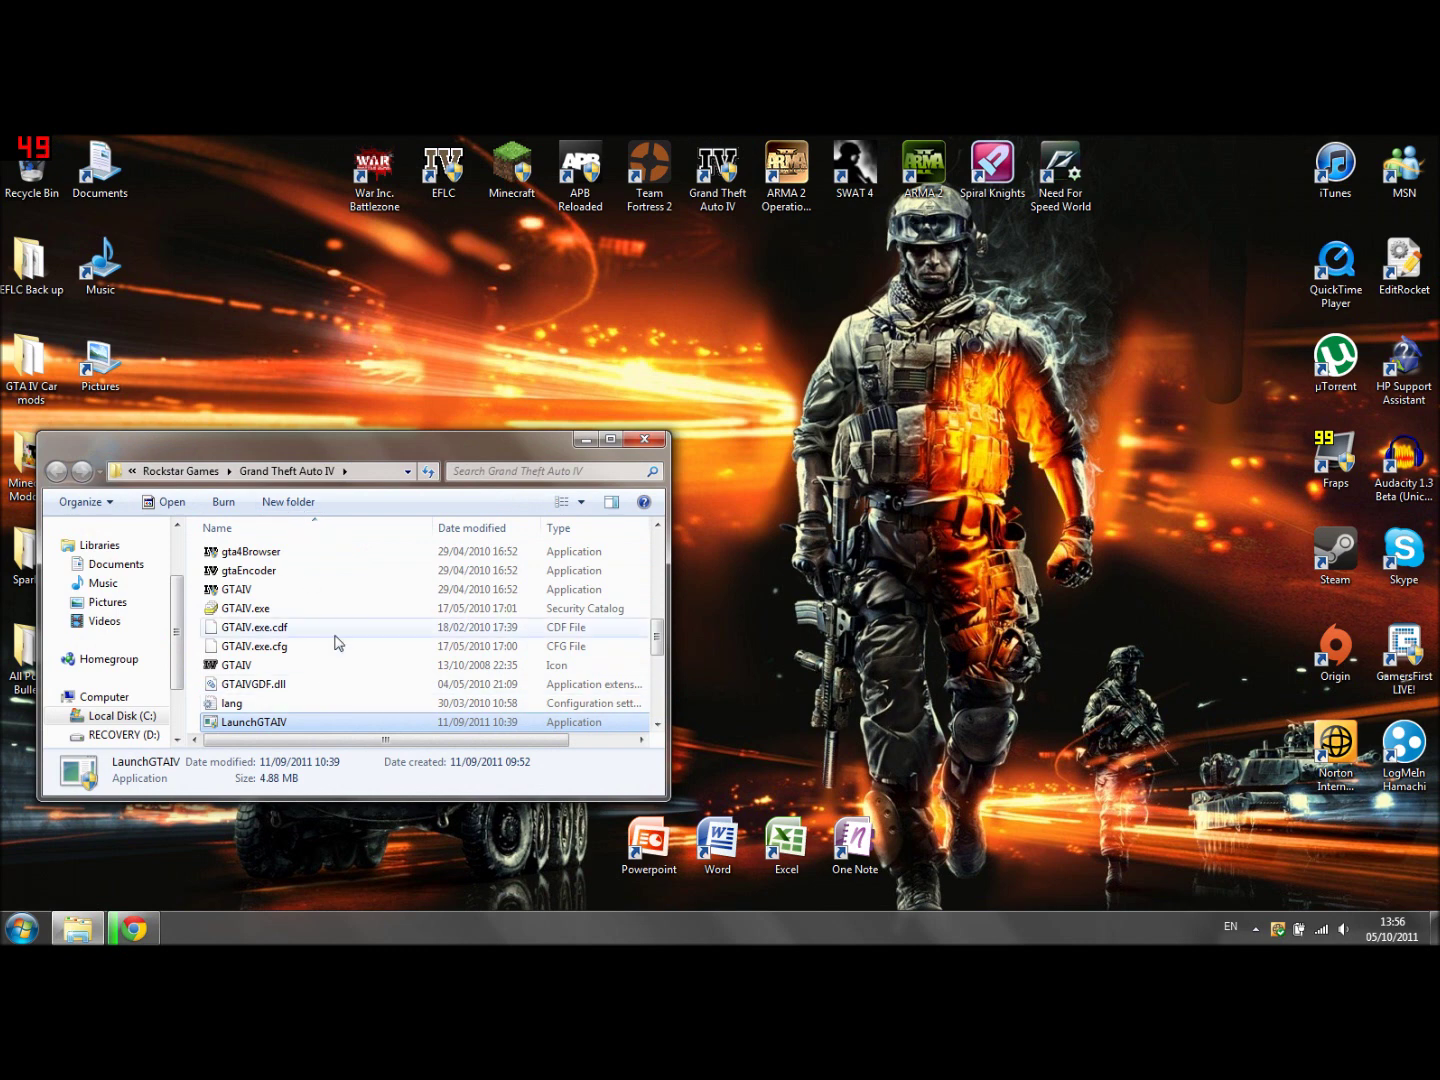
Step: Check the game's root folder for AdvancedHook.dll and inspect its scripts folder down through LCPDFR to Audio
scroll(333, 643, up, 3)
scroll(330, 644, up, 2)
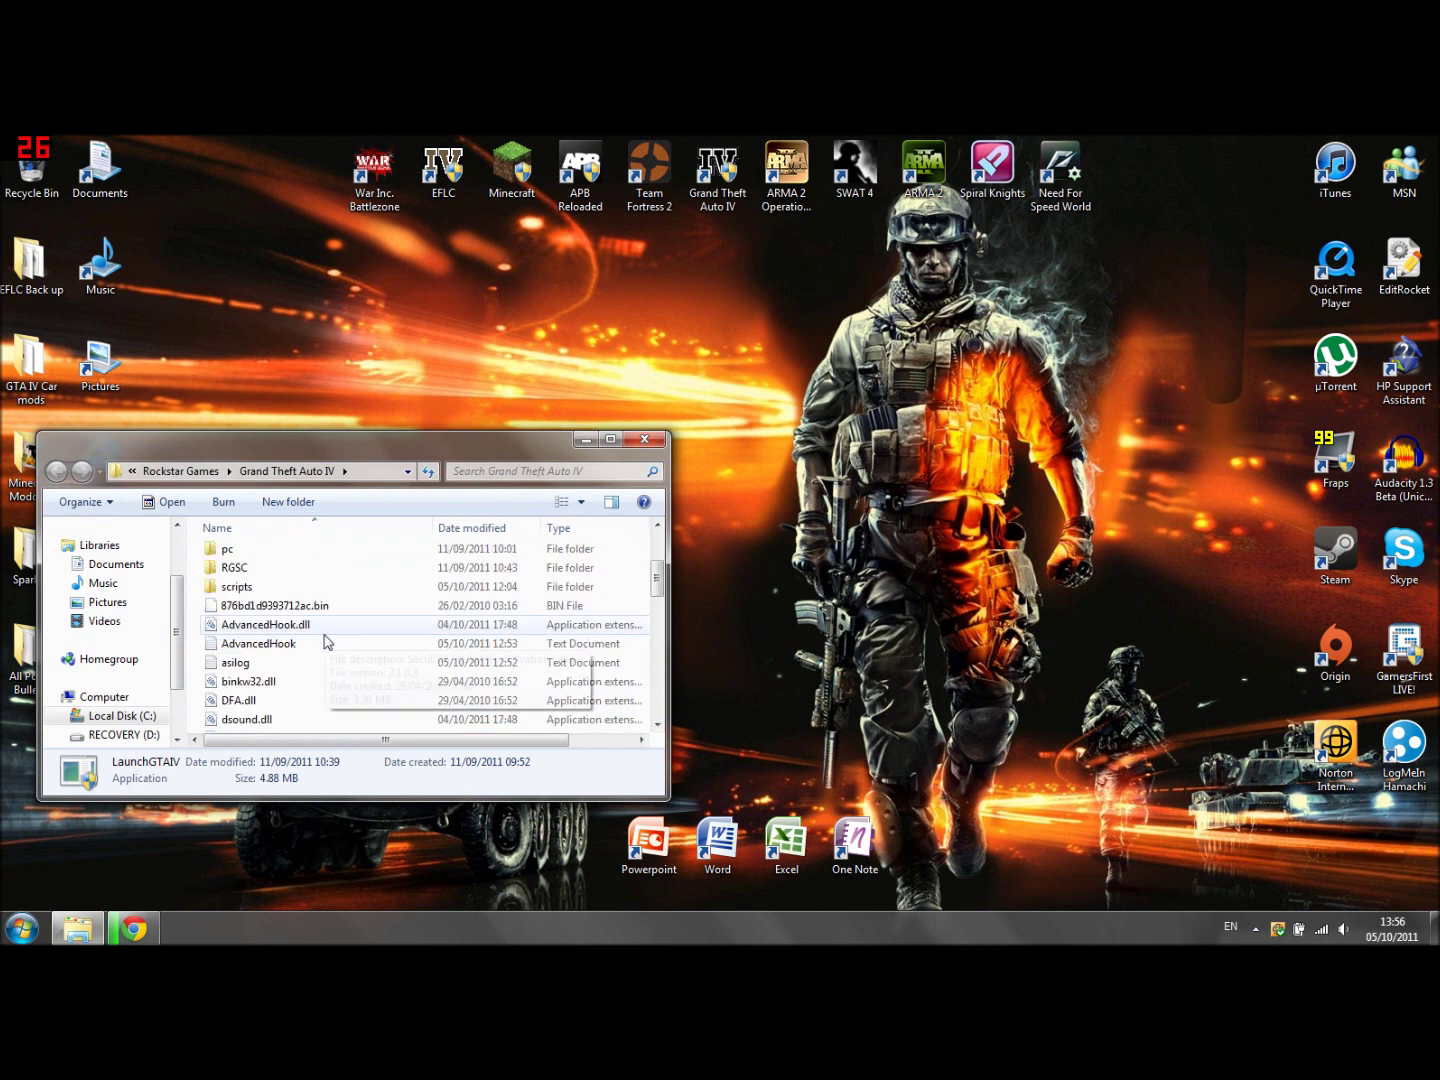
double_click(239, 588)
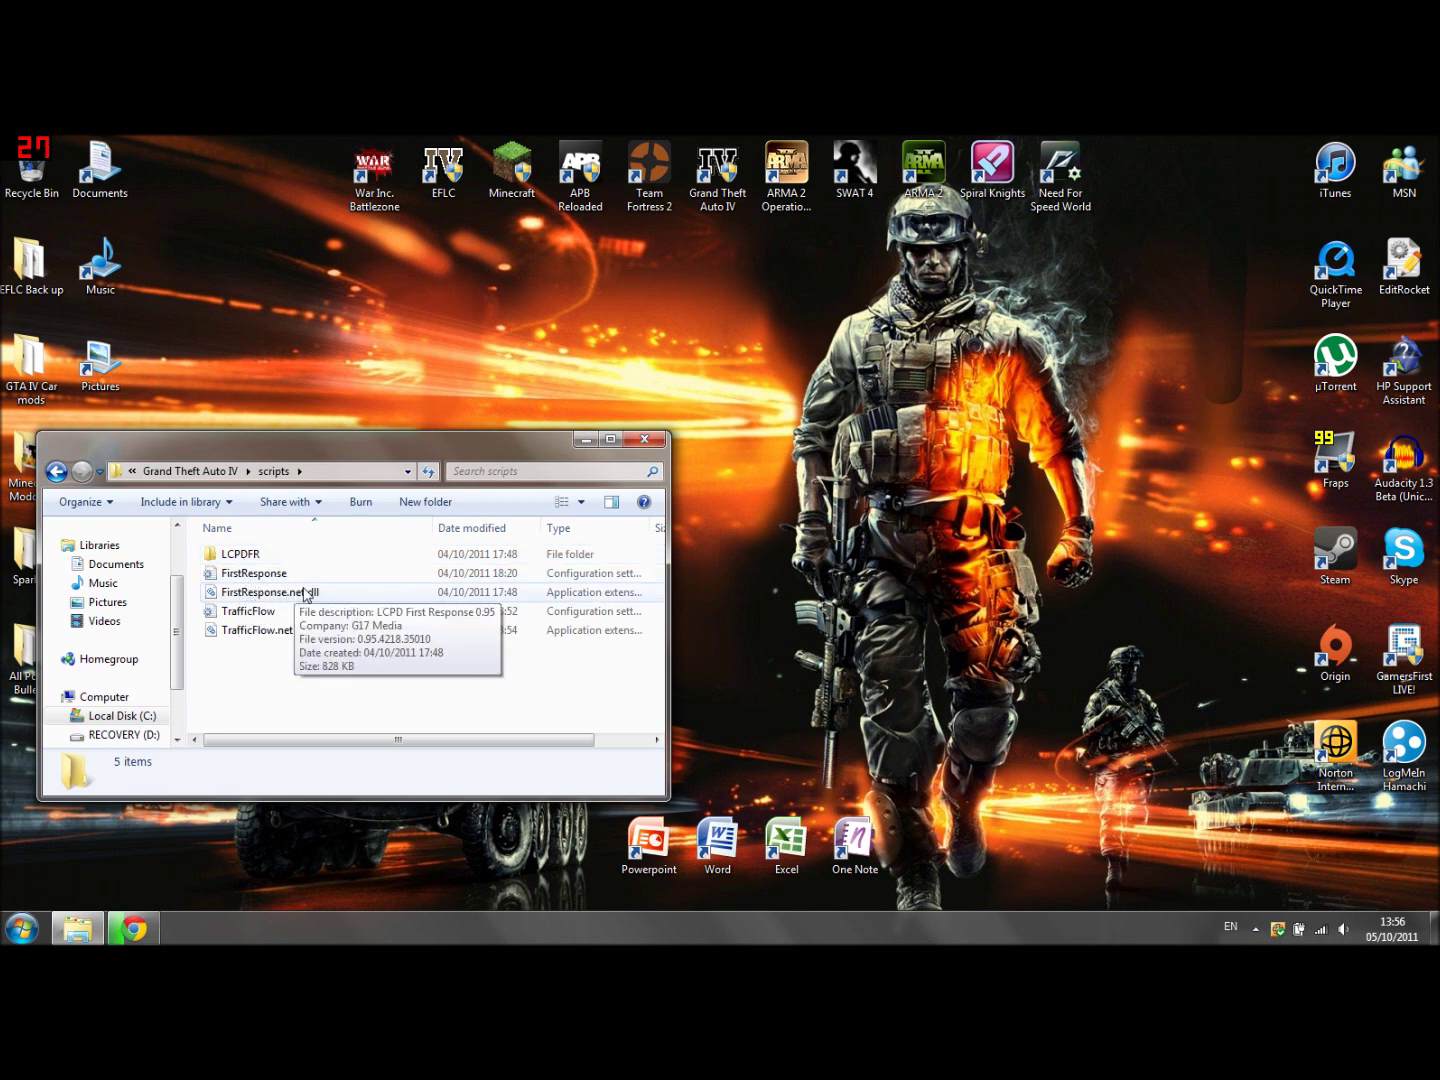
double_click(270, 561)
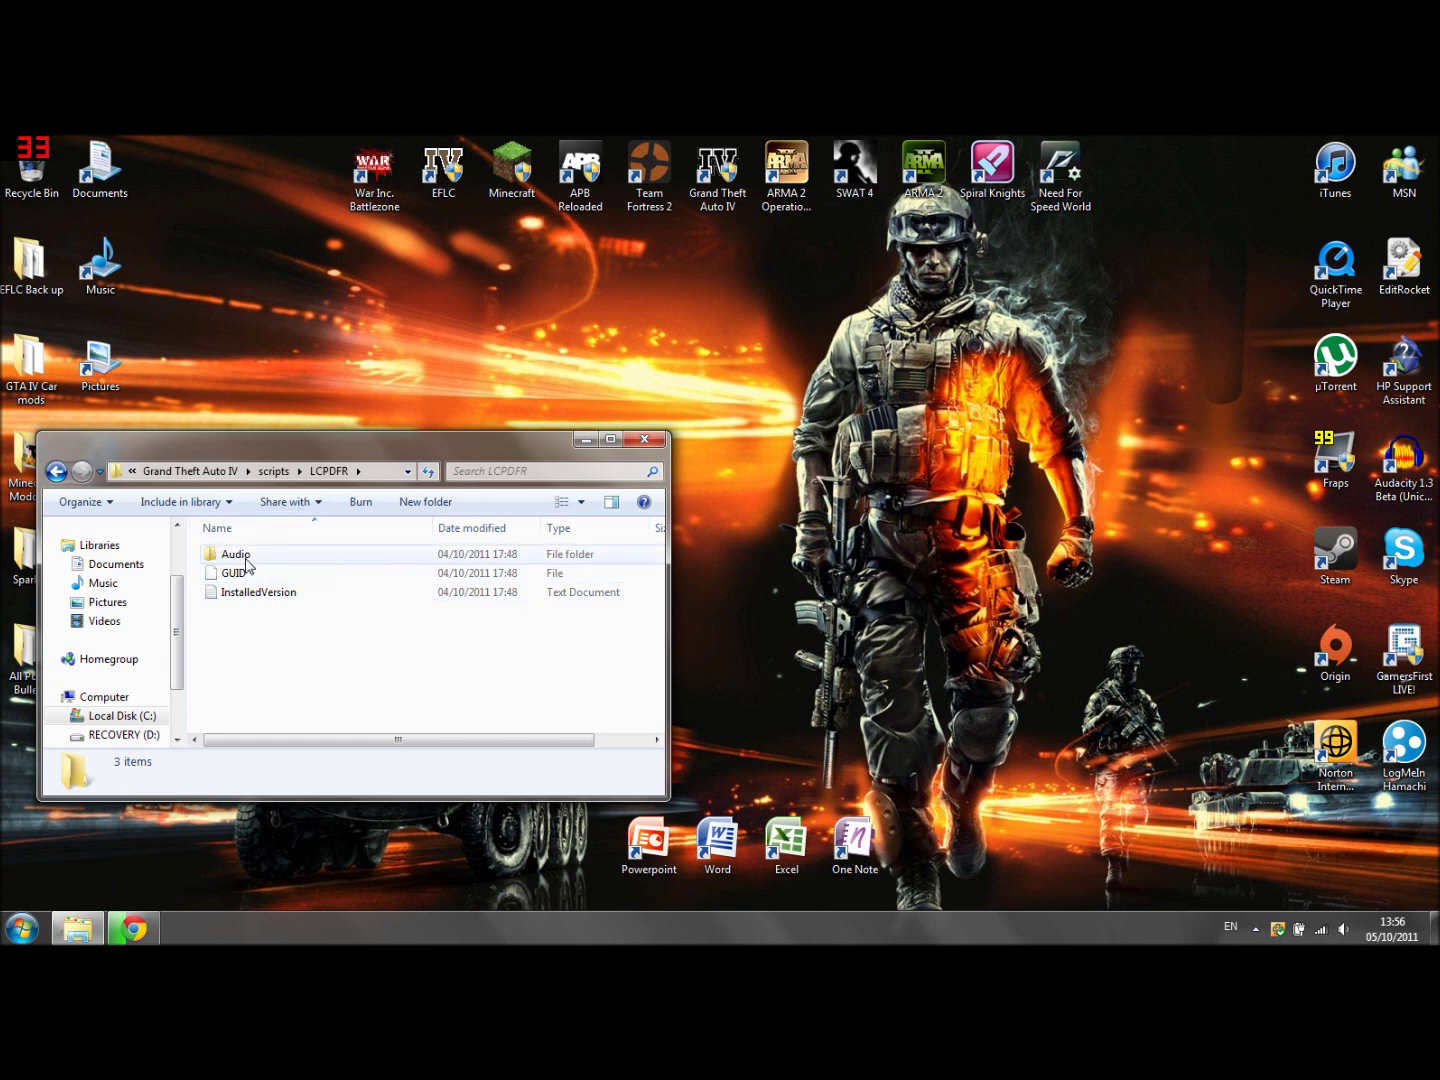
double_click(262, 556)
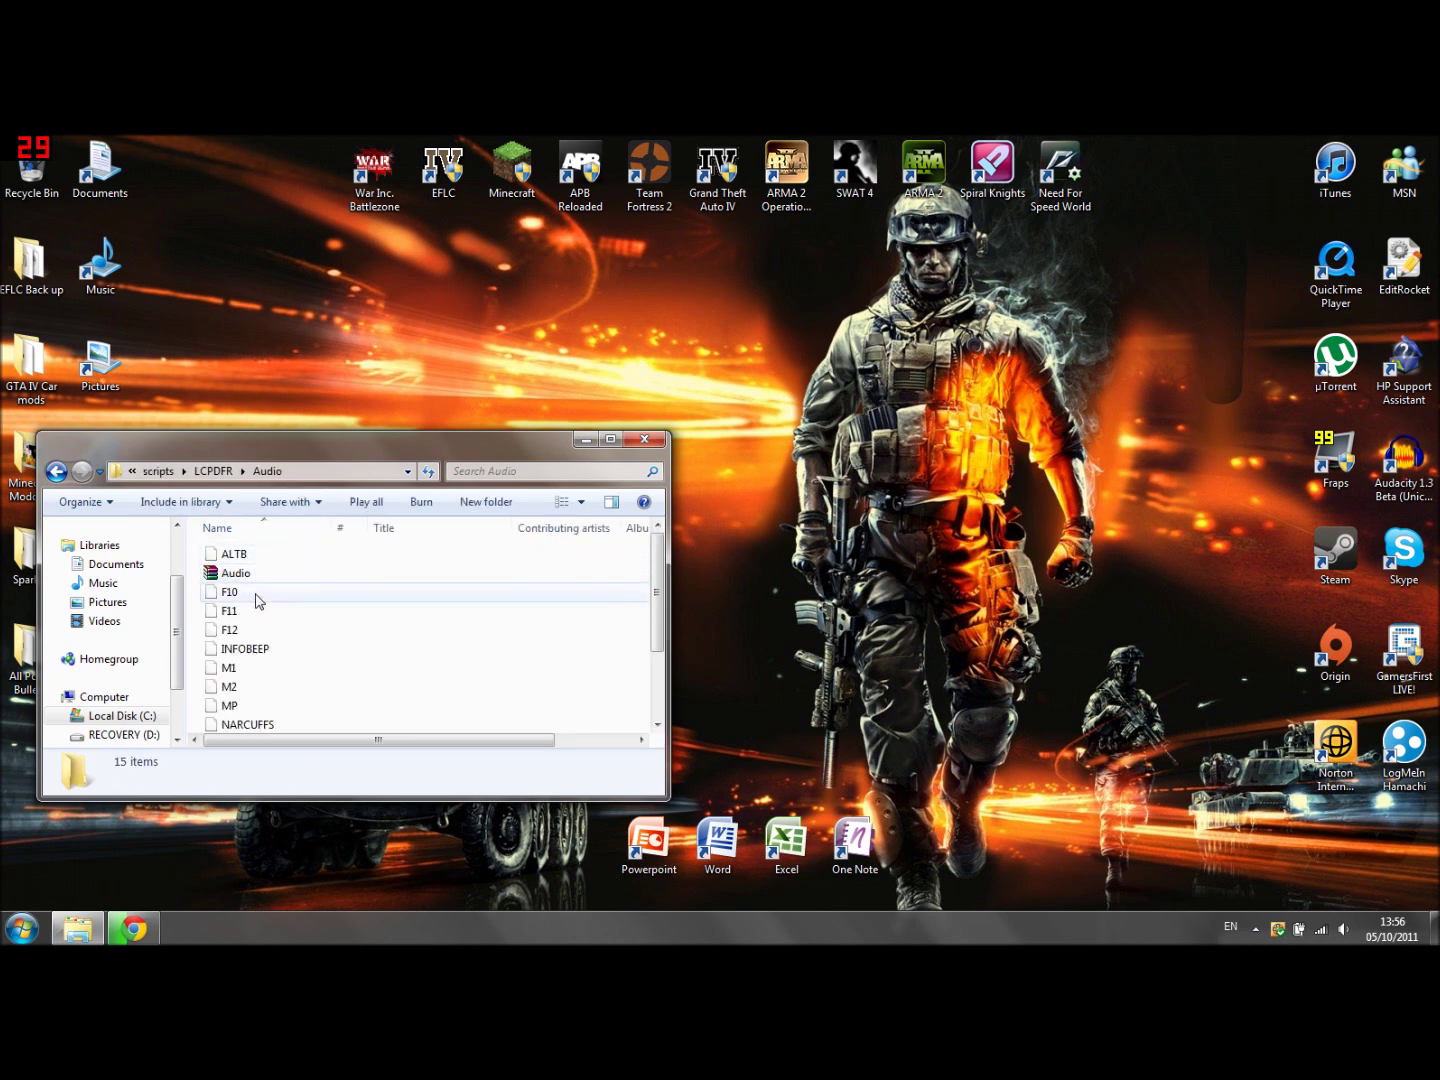
Step: Look over the Audio folder's files, return to the Grand Theft Auto IV root folder and minimize its window
scroll(258, 610, down, 2)
scroll(257, 650, up, 2)
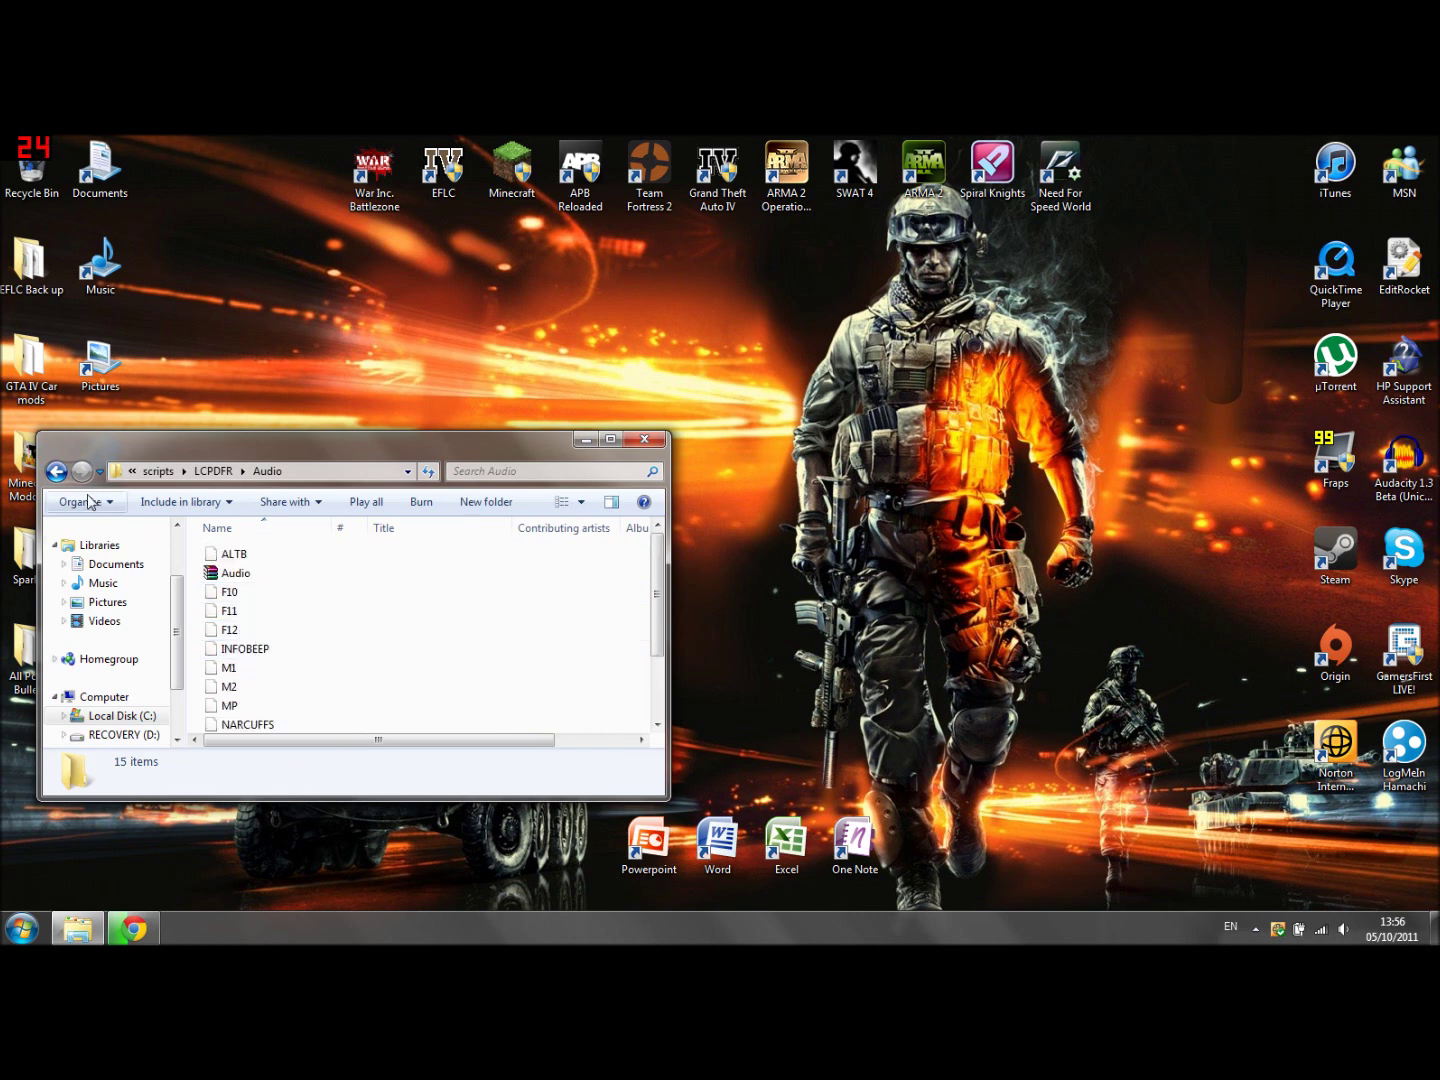
click(58, 471)
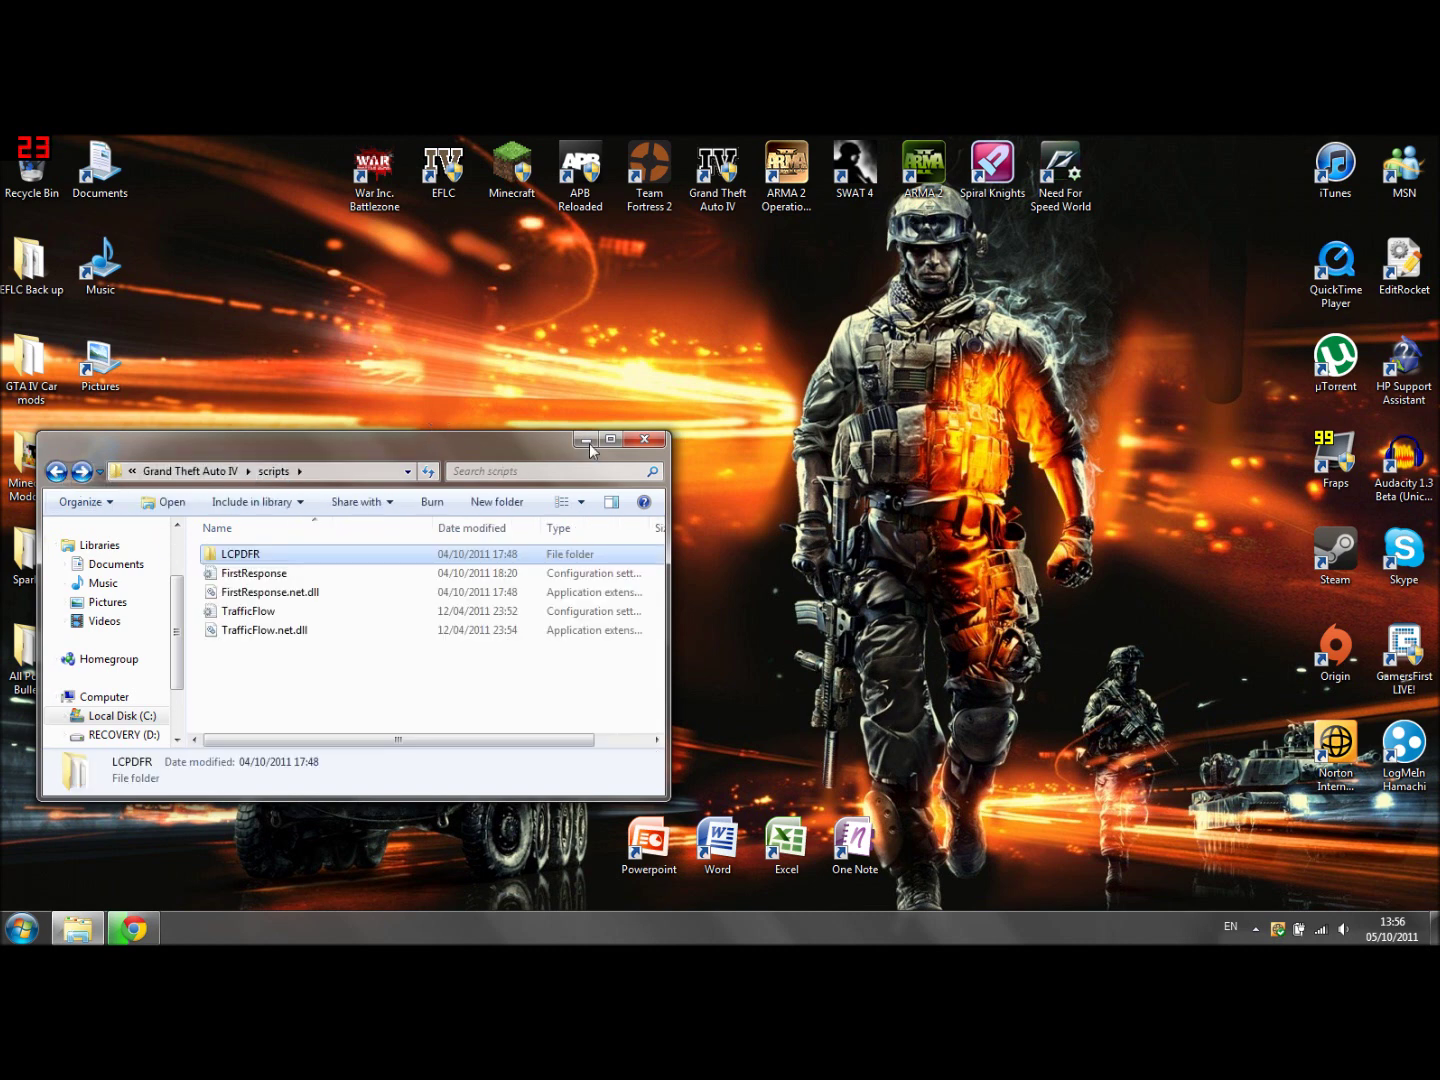
click(58, 471)
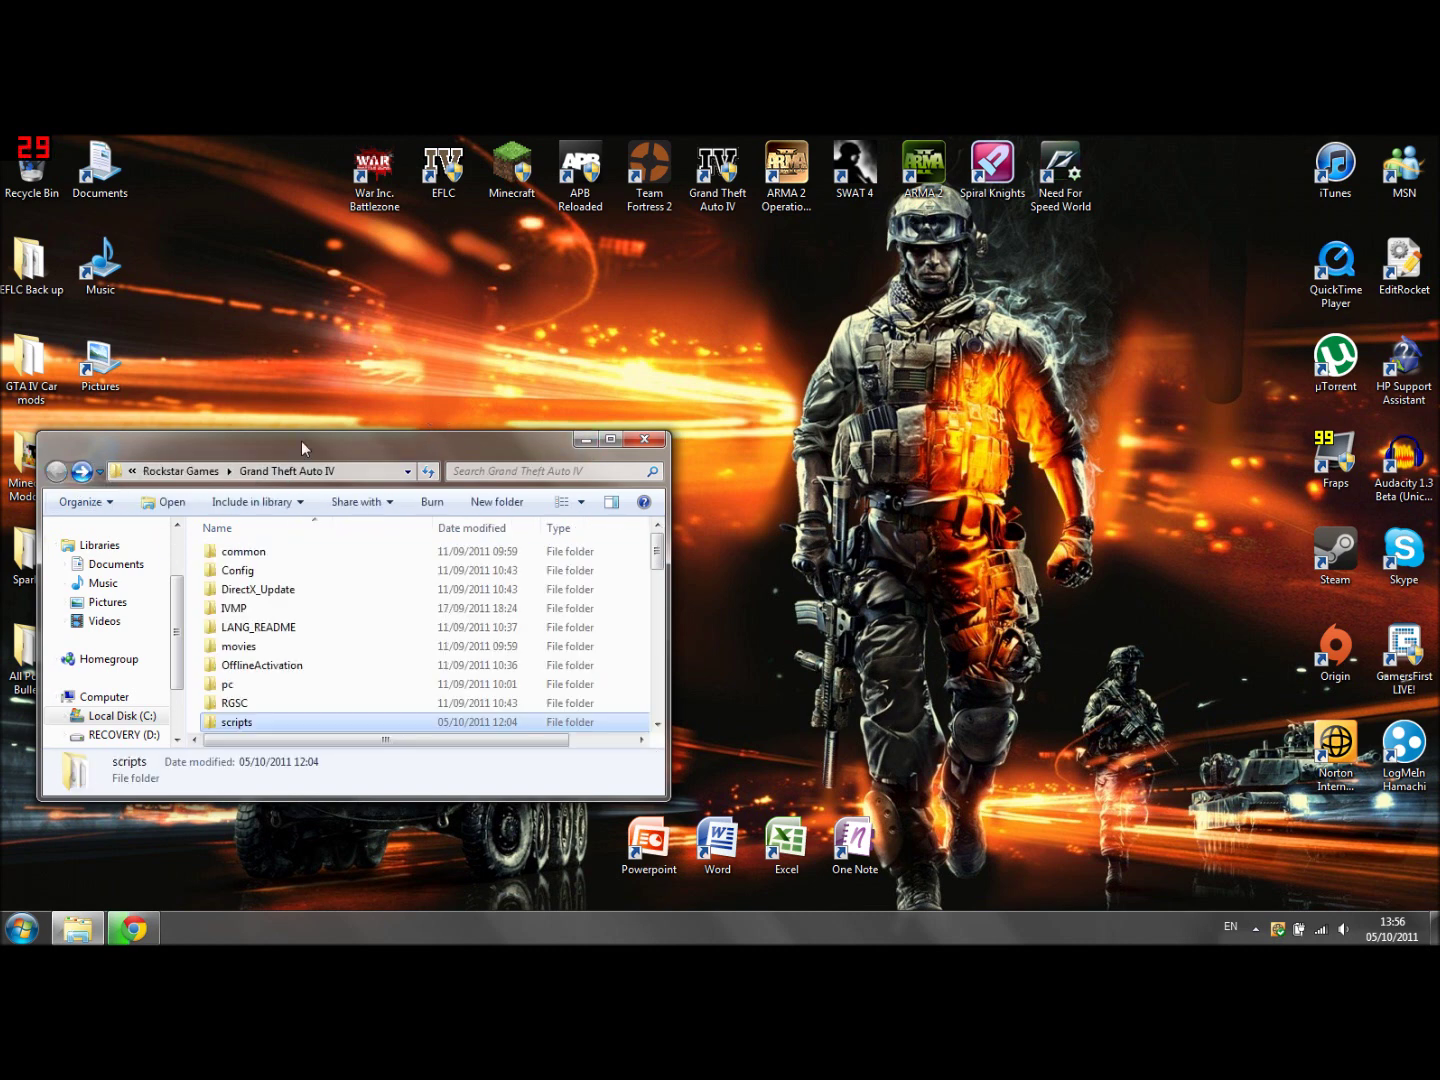
click(585, 440)
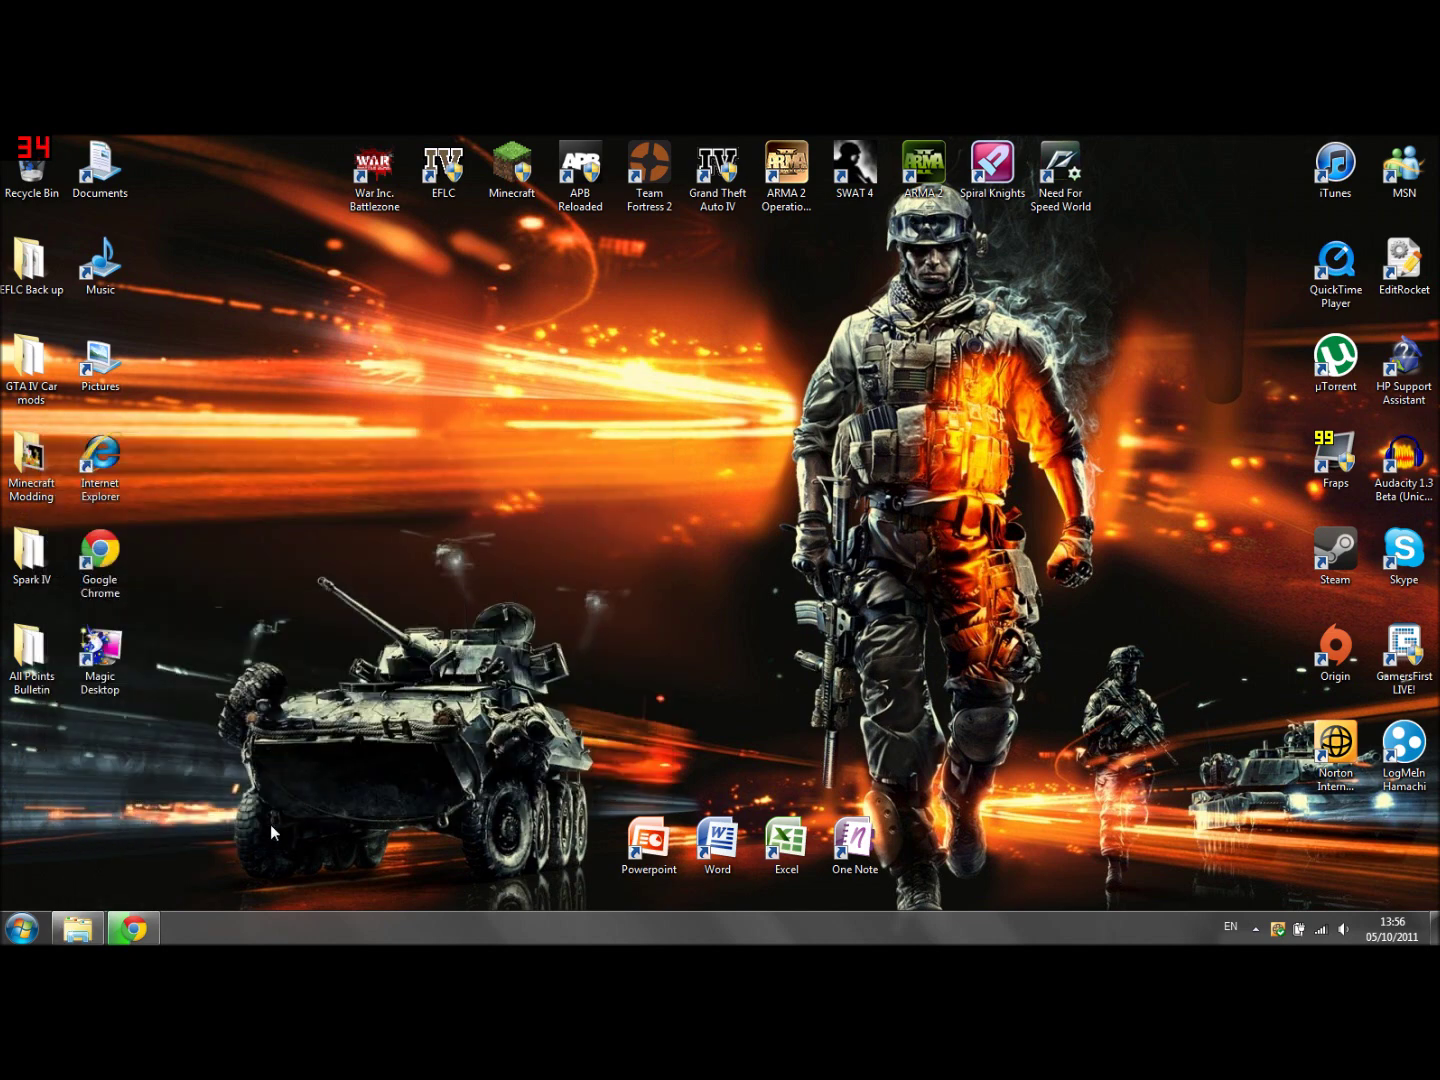
Step: Switch to Chrome, search for "Simple Native Trainer 1.0.7.0" and open the GTAGaming page for Simple Trainer Version 6.3
click(135, 921)
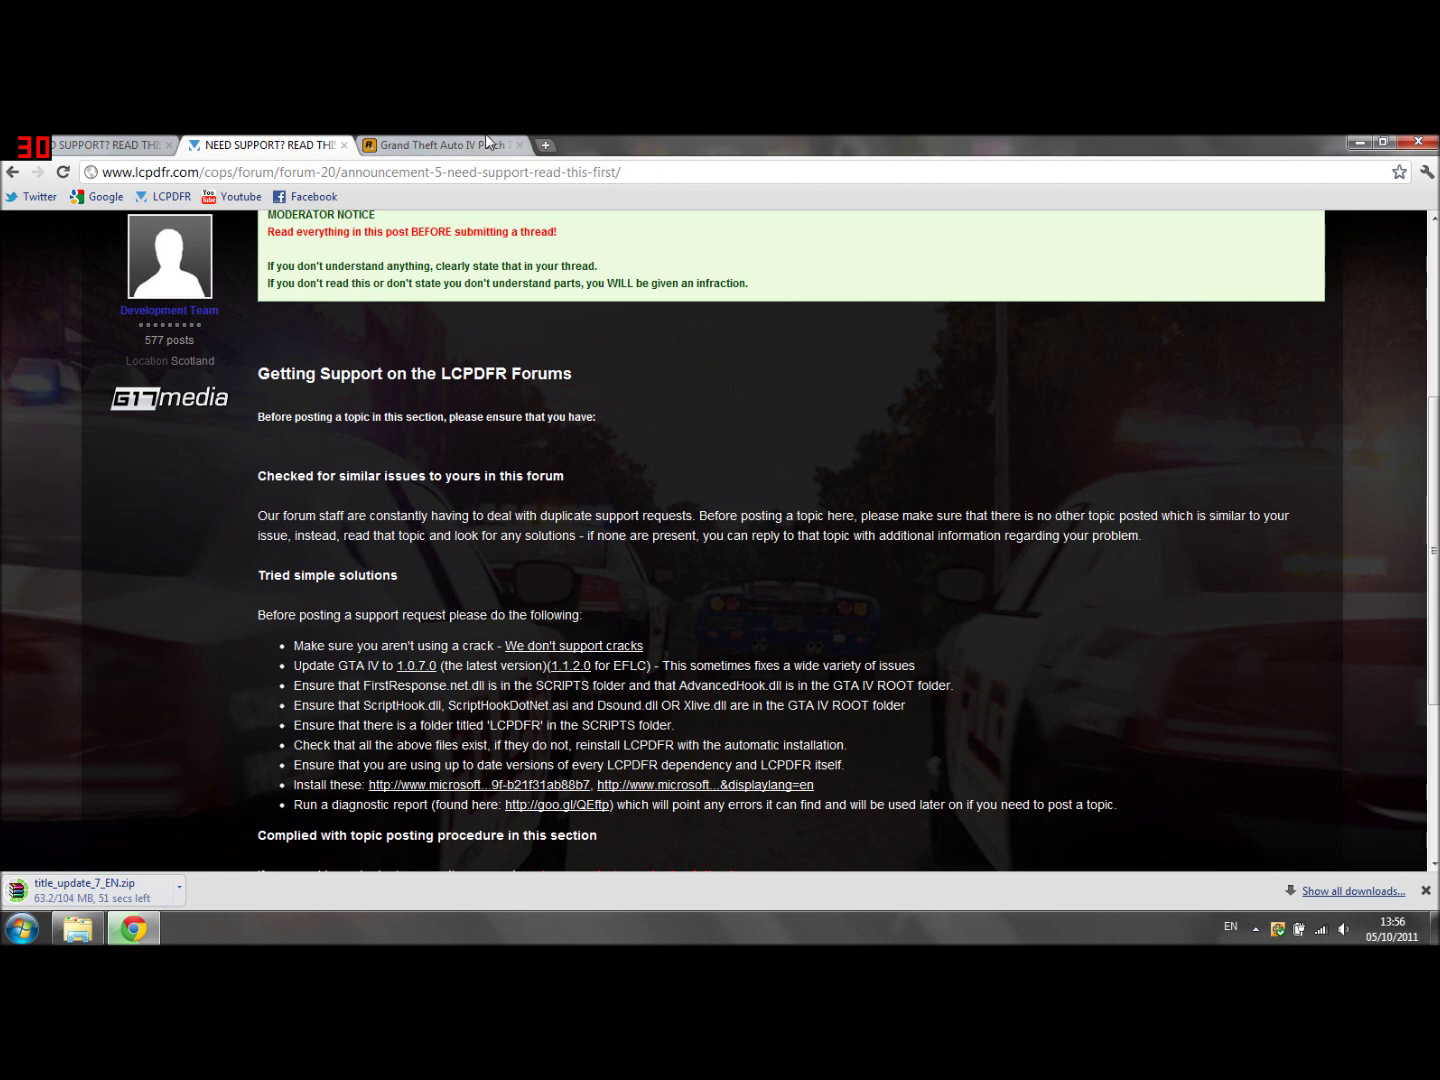
click(405, 143)
click(405, 174)
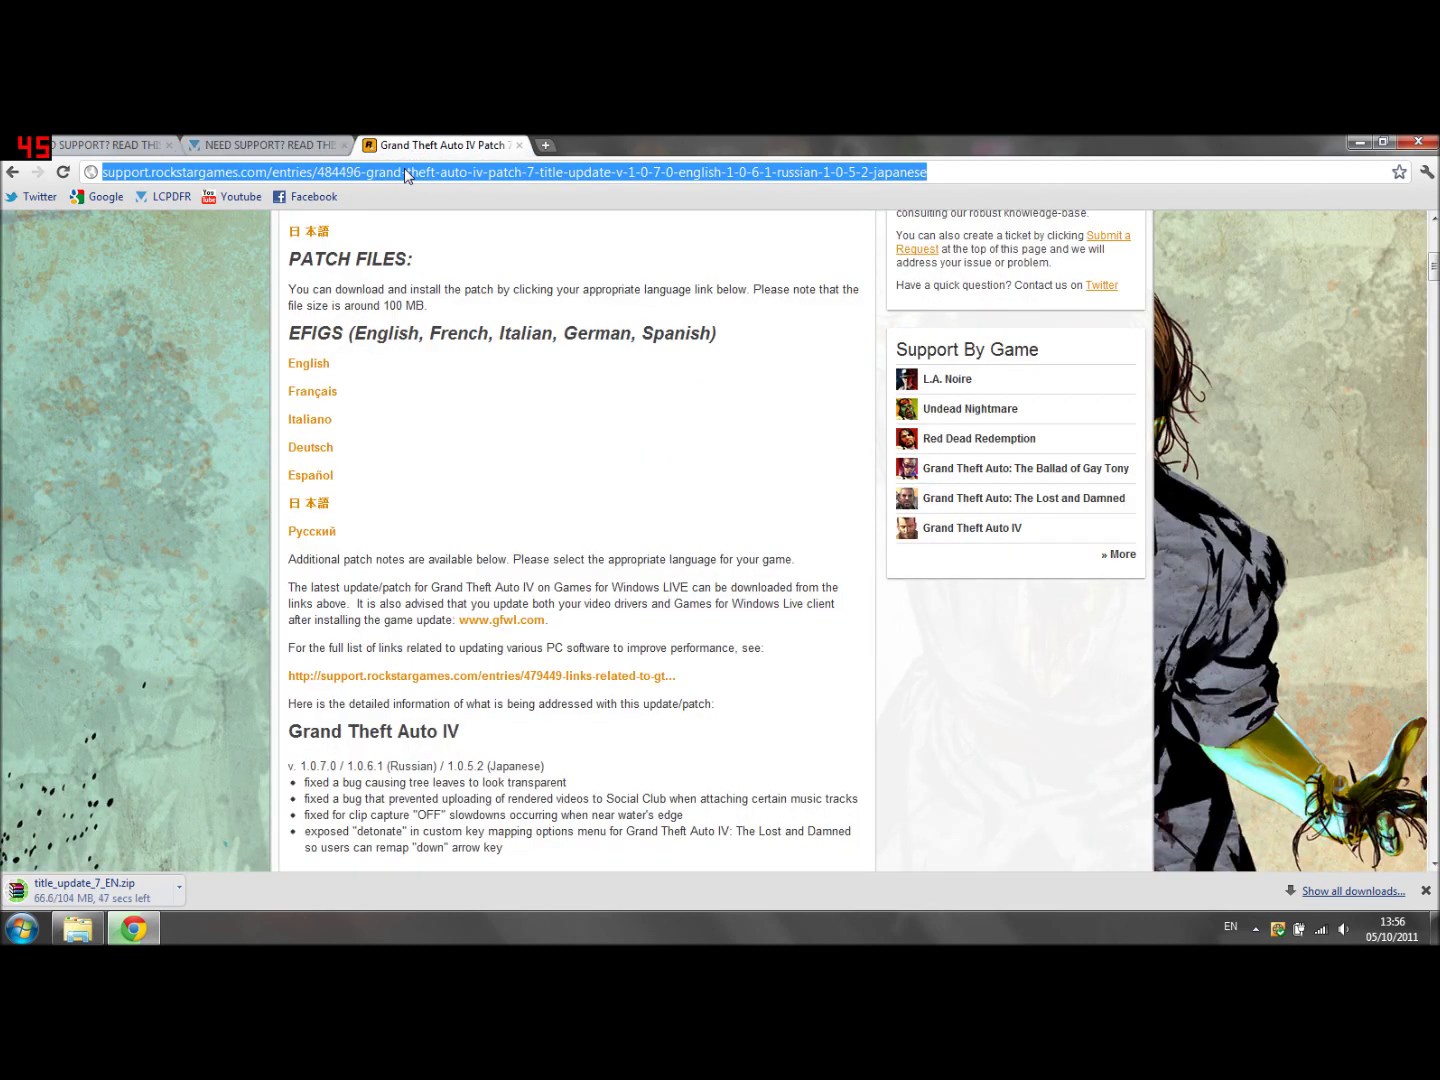
text(Simple Native Trainer)
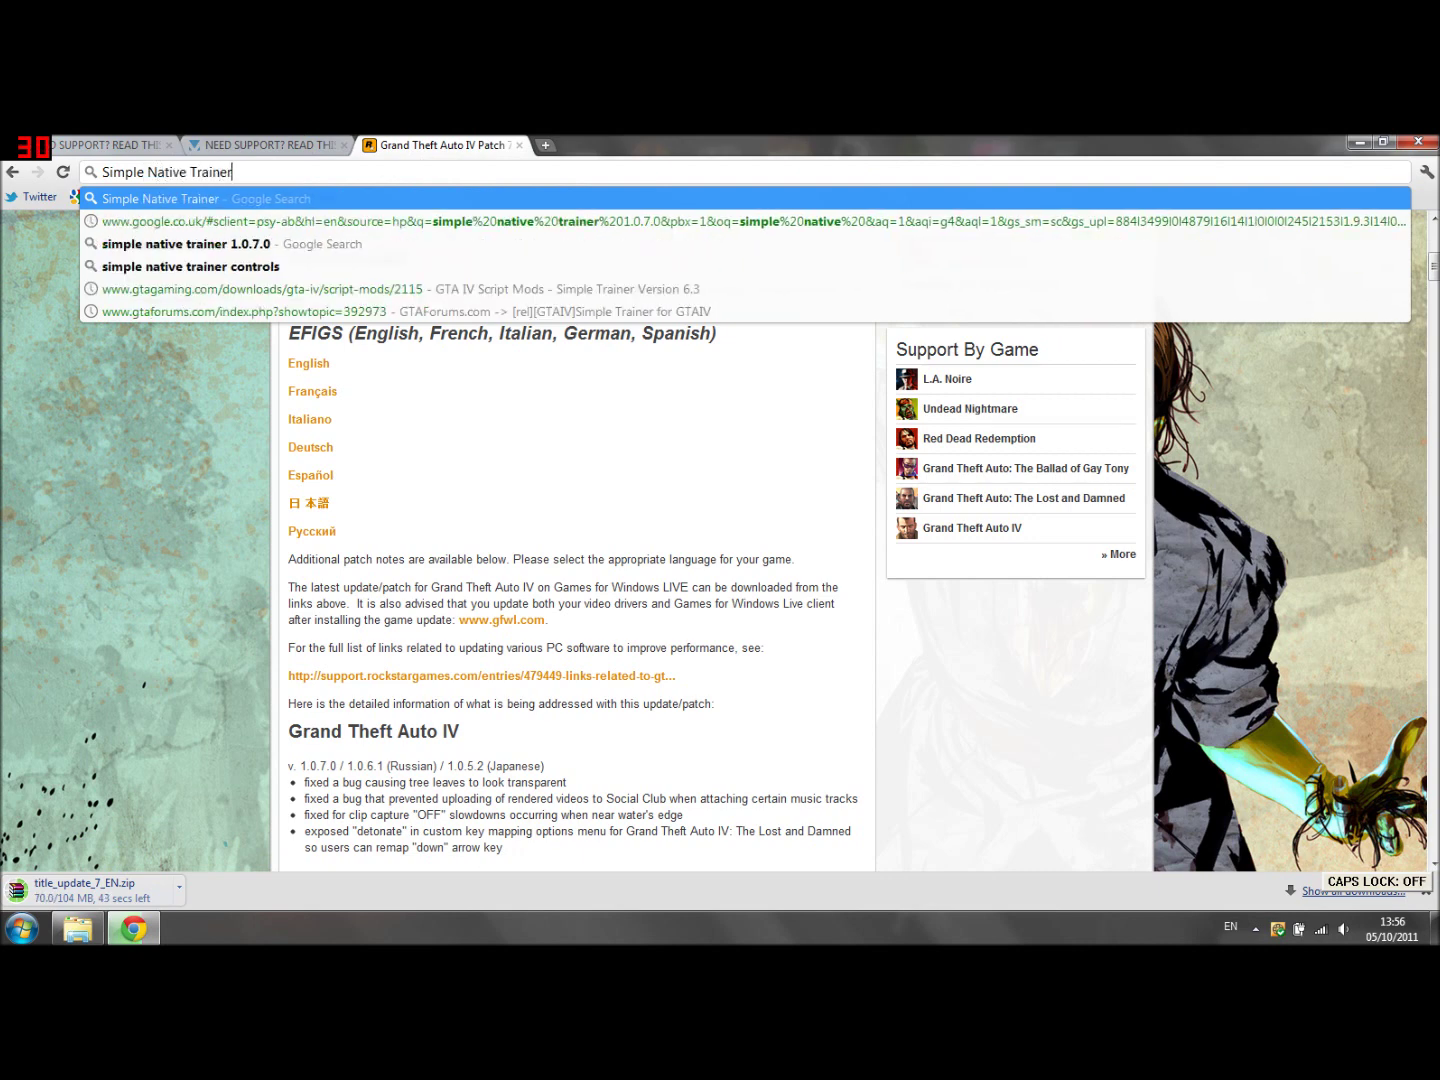
text( 1.0.)
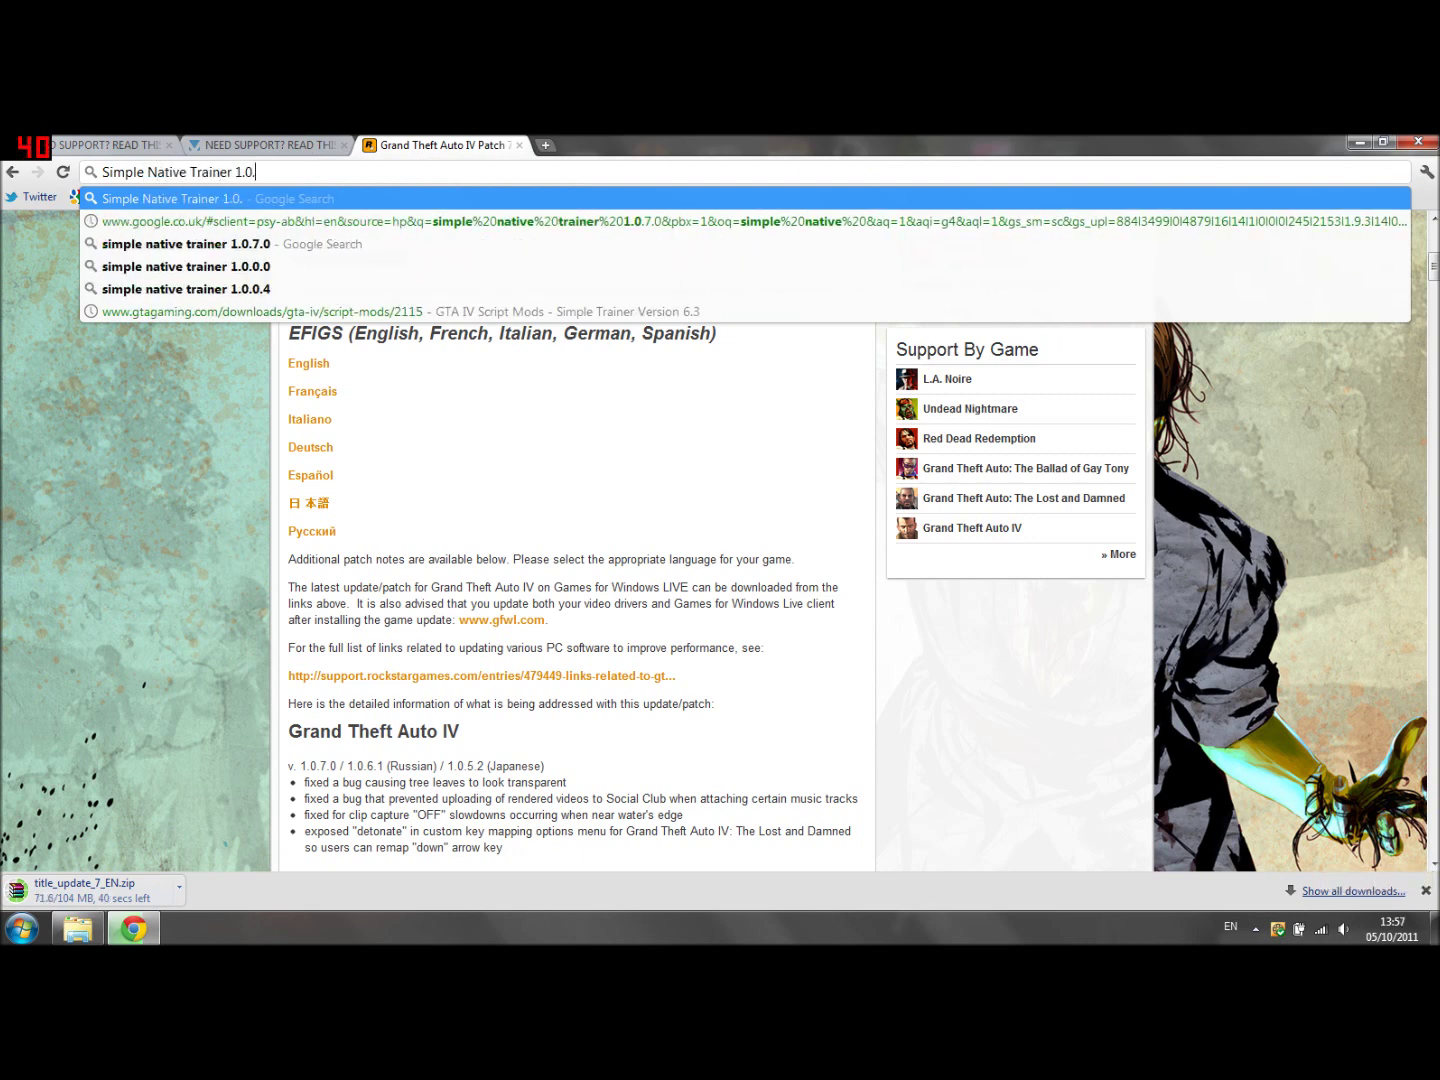
text(7.0)
key(Return)
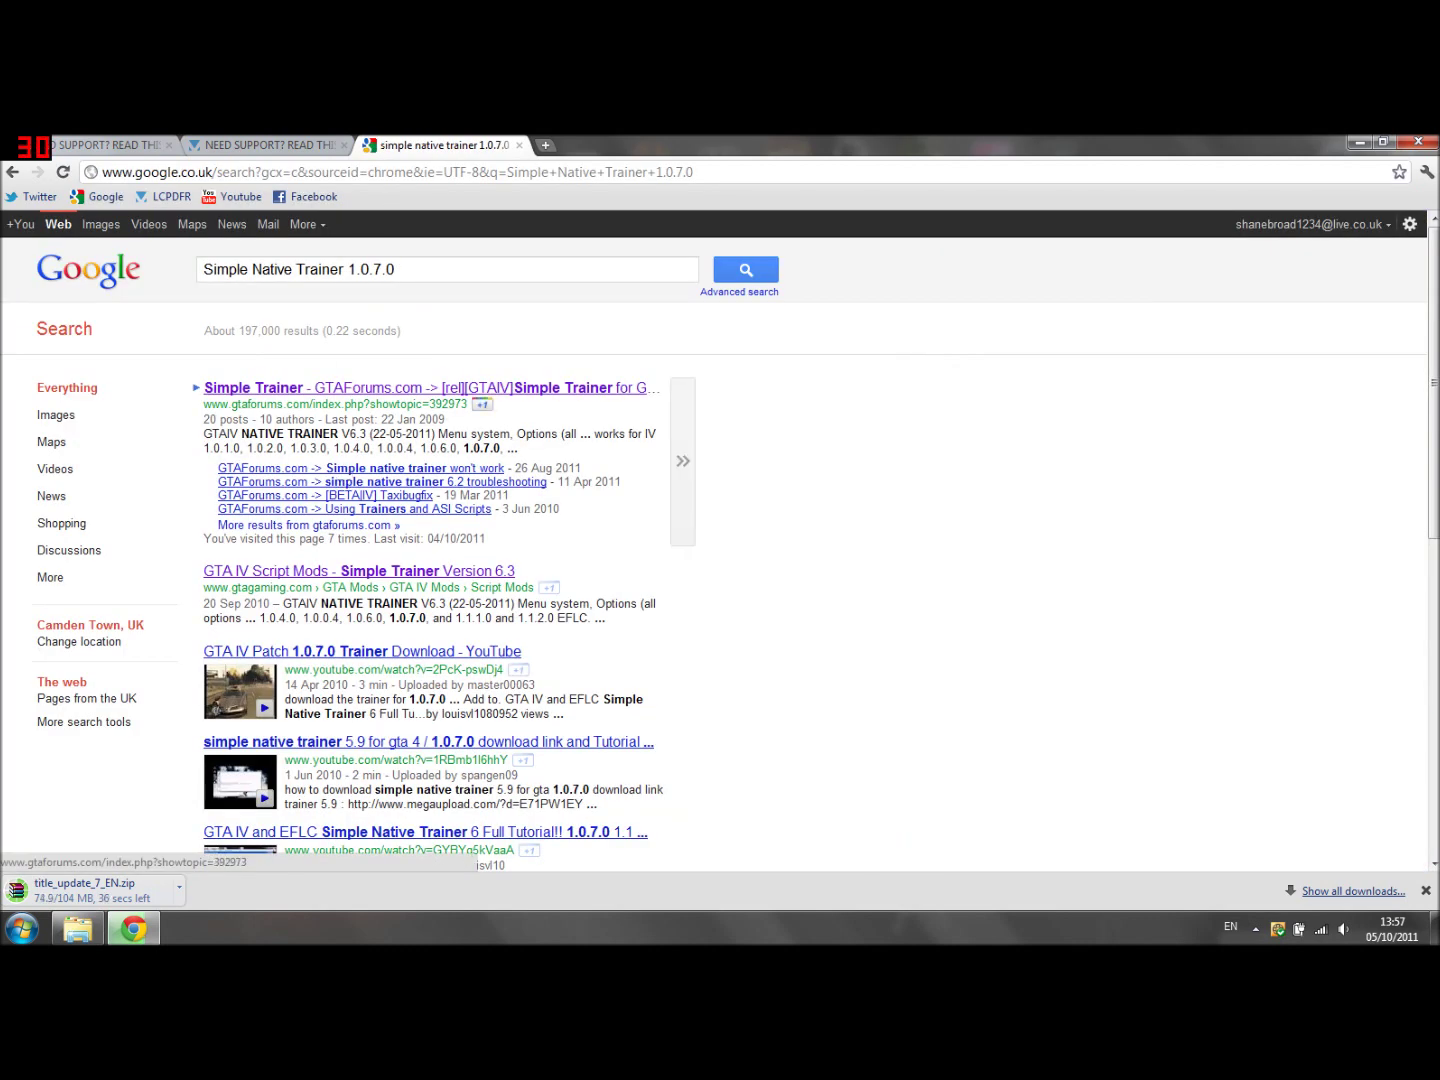
click(329, 571)
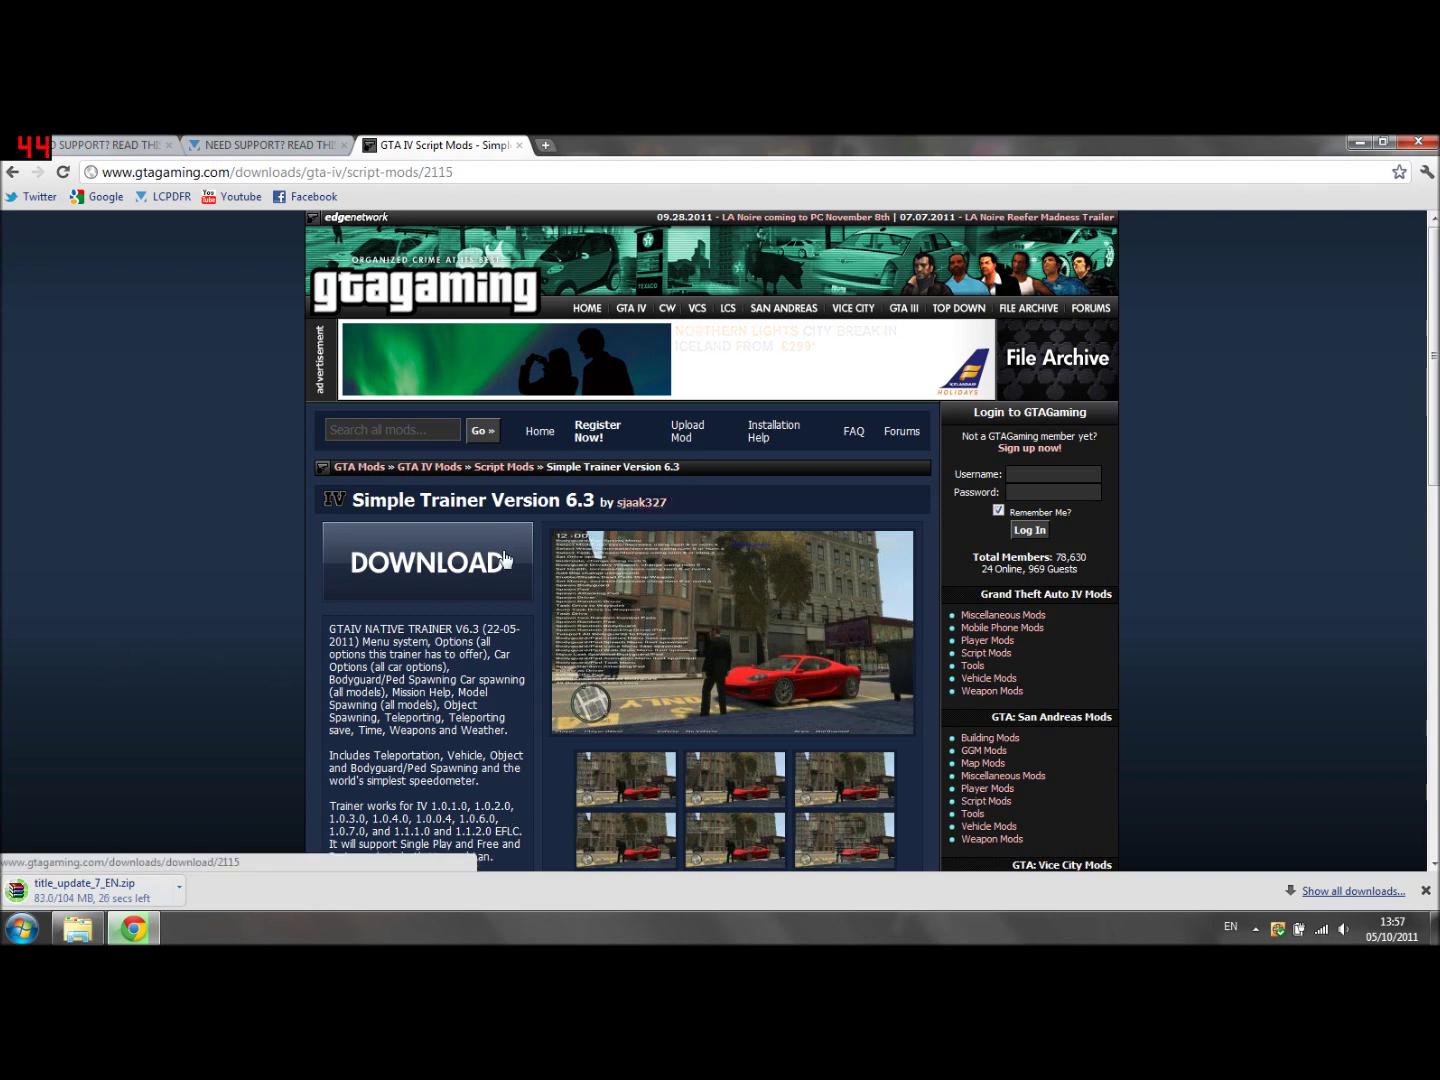
Step: Minimize the browser and look through the desktop's EFLC Back up and GTA IV Car mods folders, closing each
click(1358, 141)
double_click(22, 270)
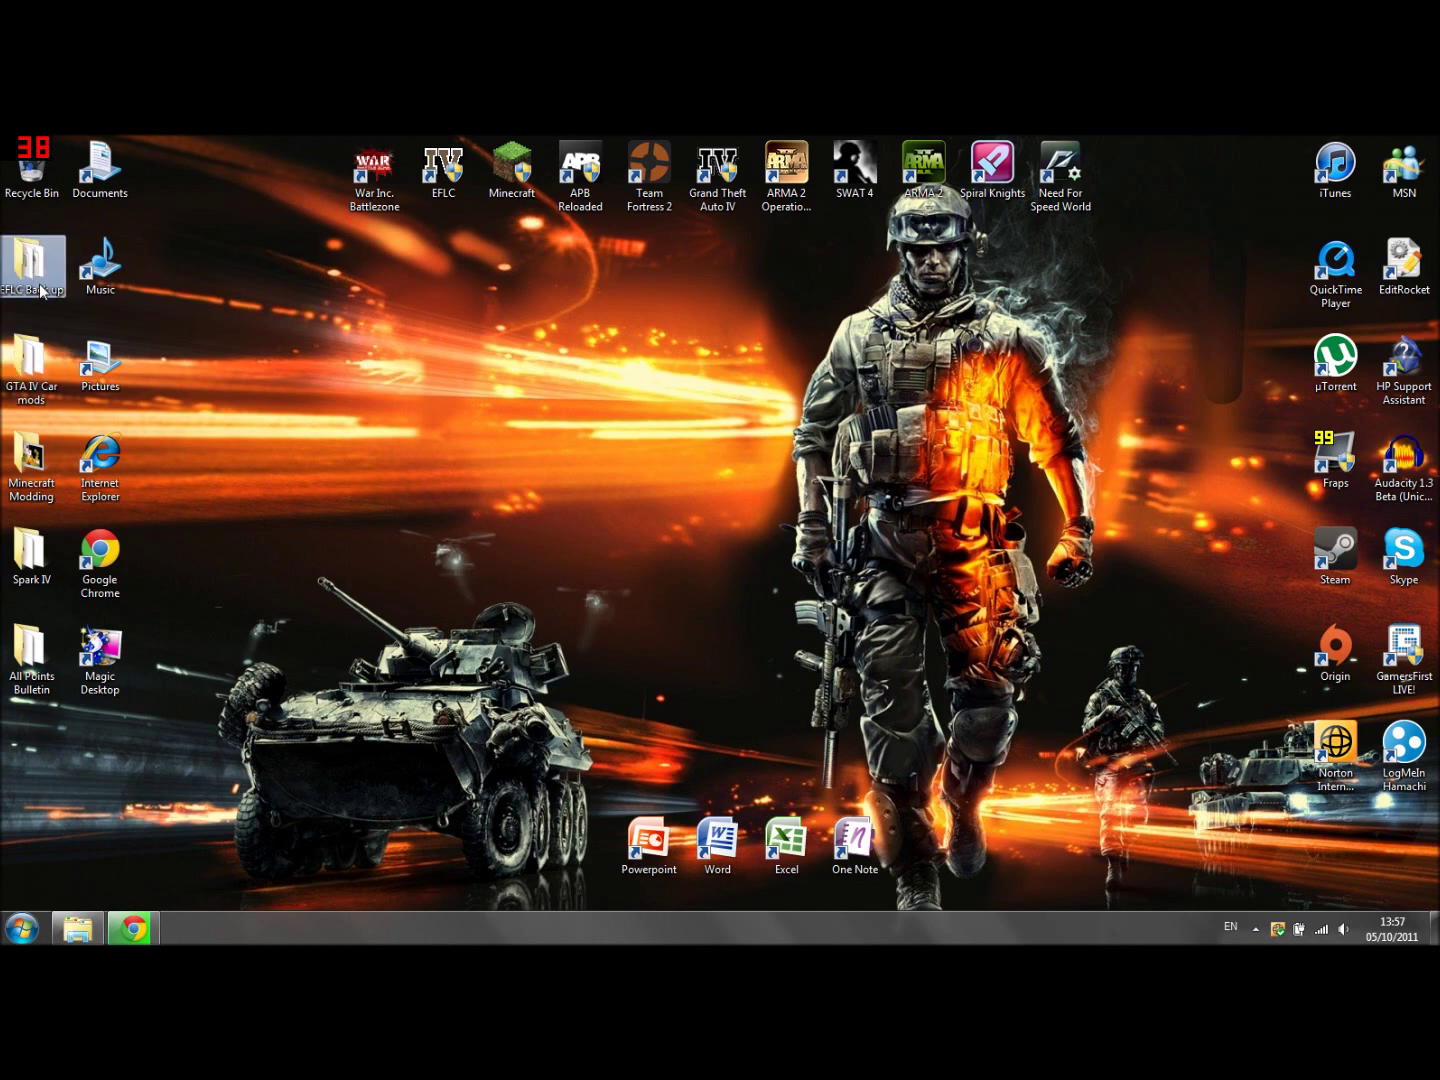
click(668, 462)
double_click(30, 368)
scroll(485, 628, down, 3)
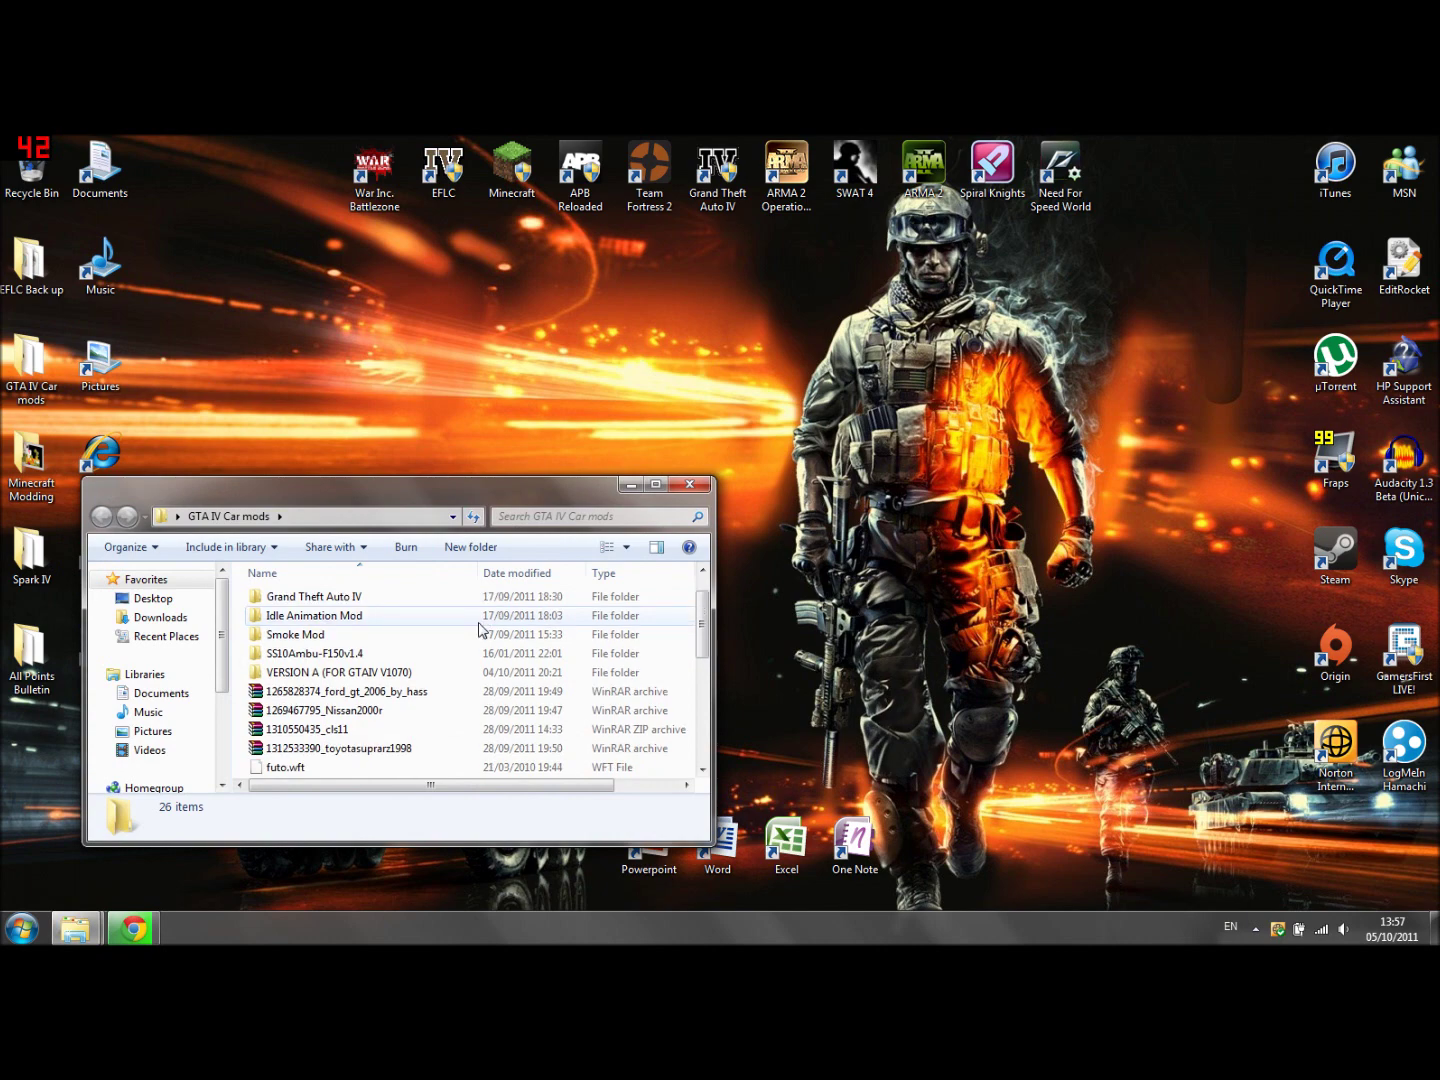
scroll(455, 720, down, 3)
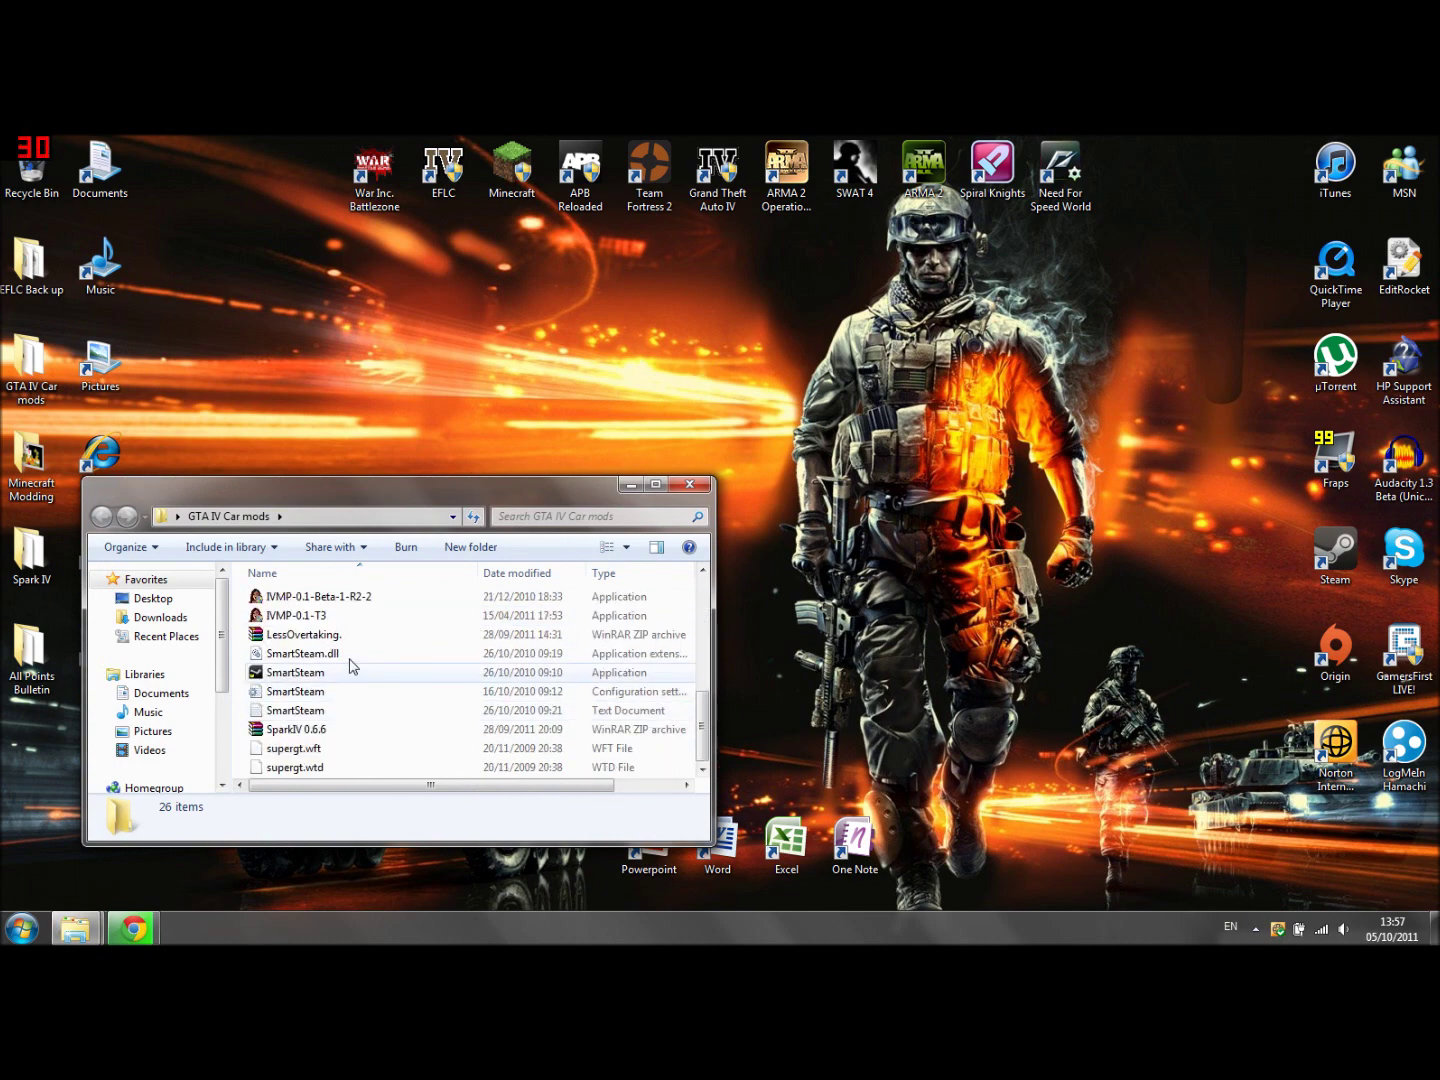
click(688, 484)
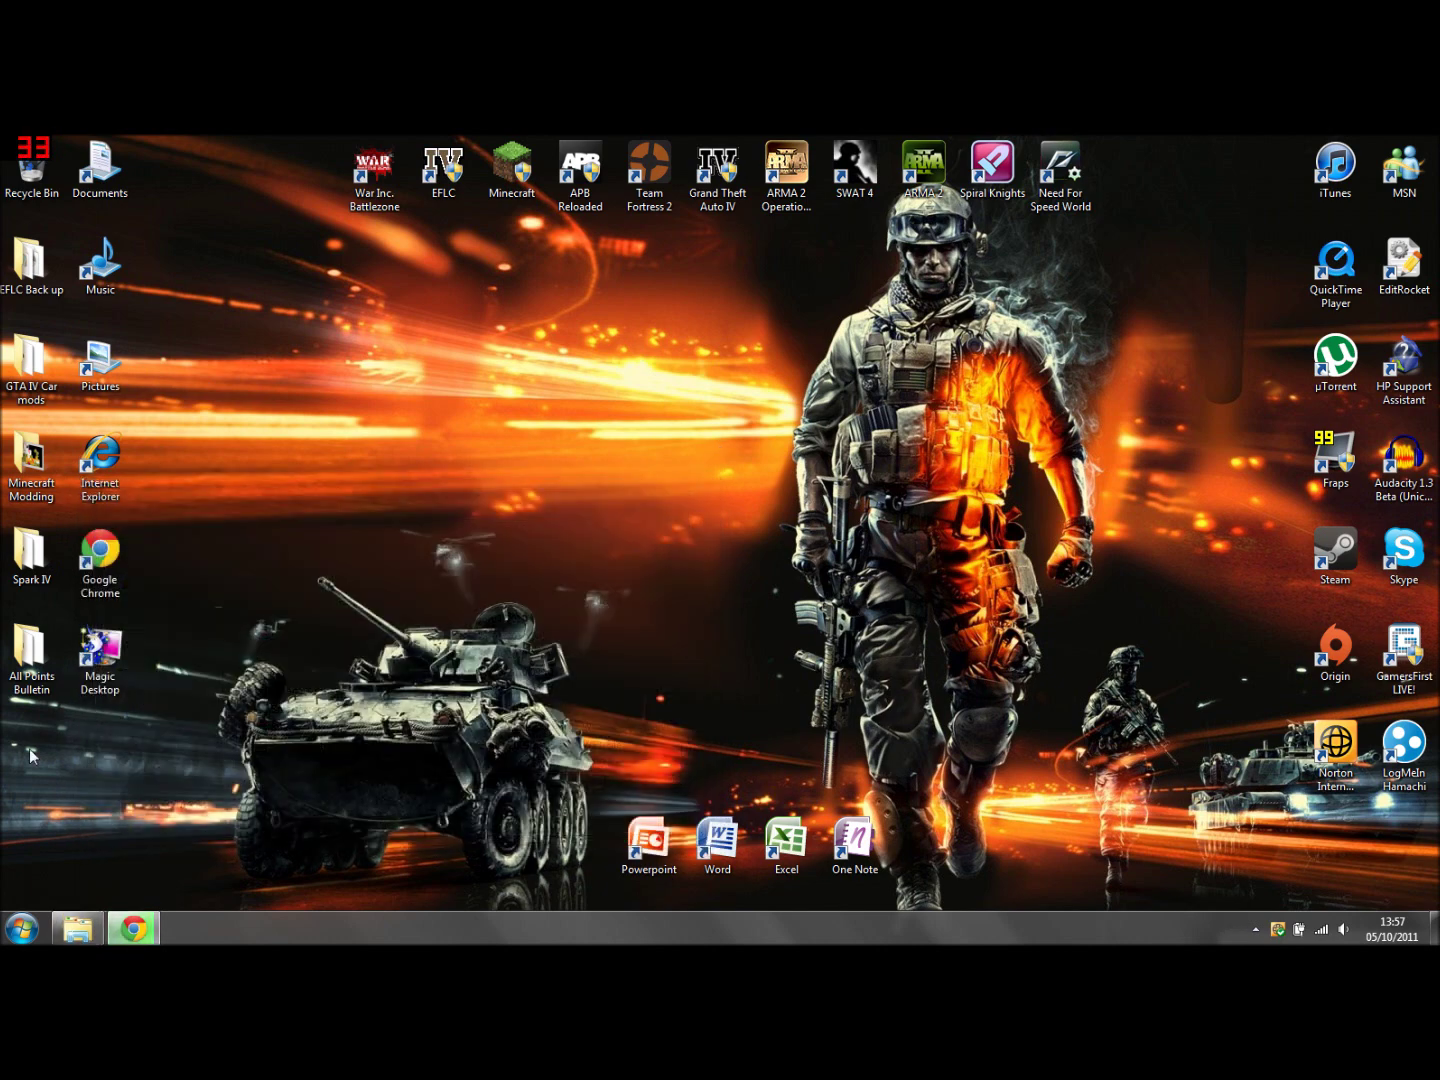
click(22, 929)
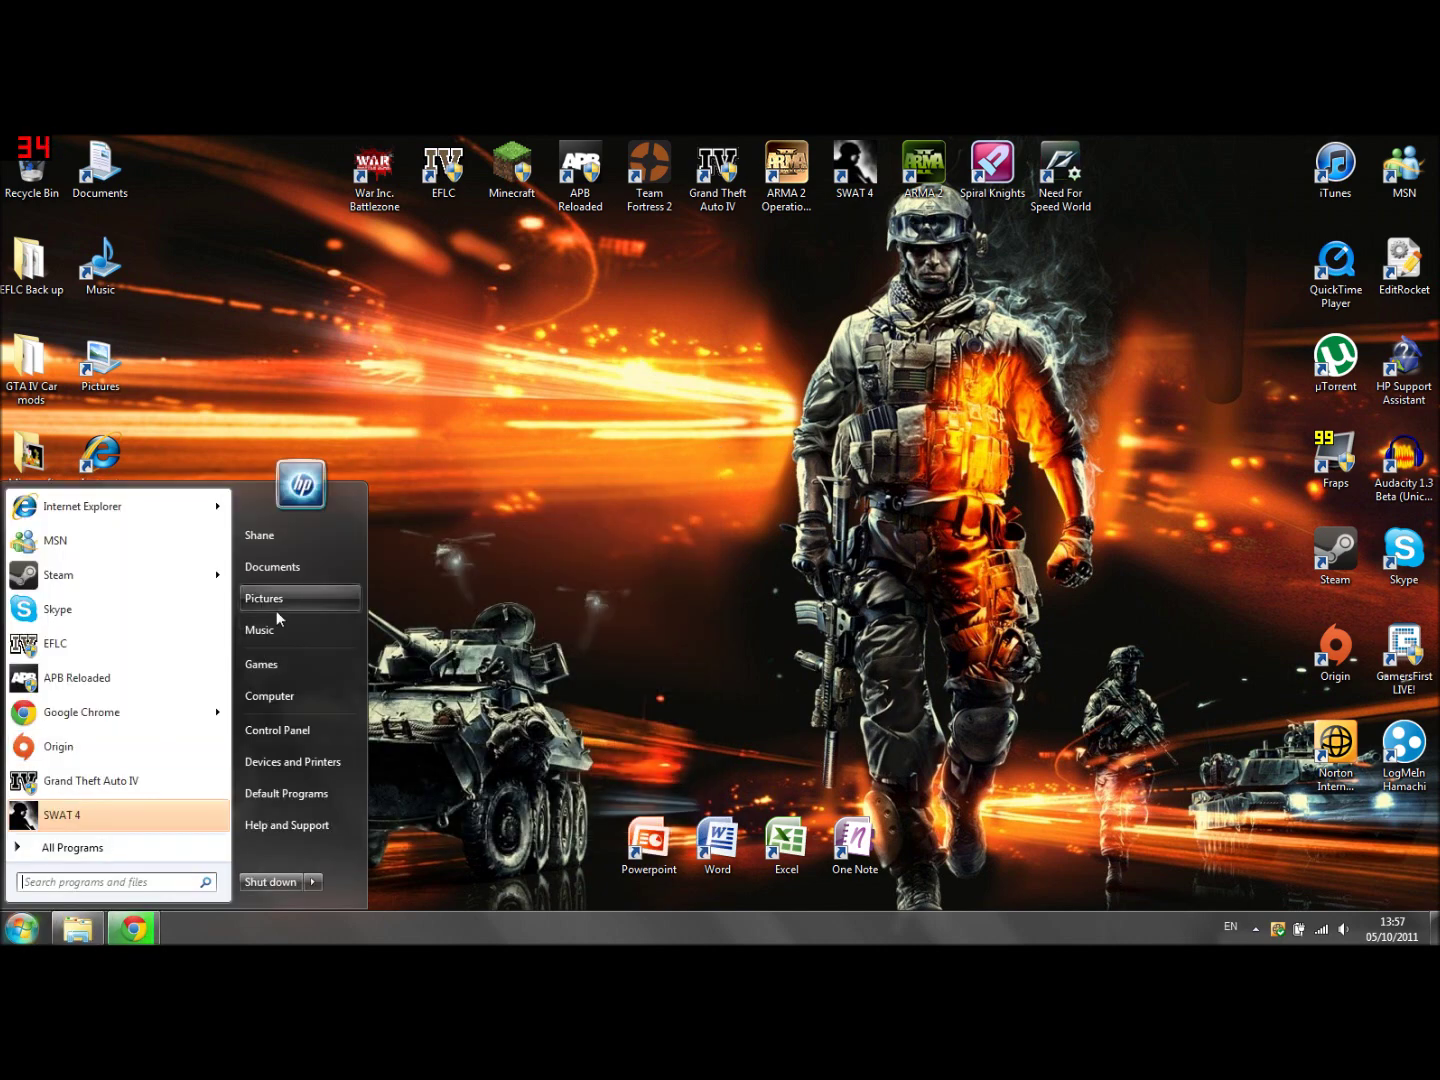
click(260, 540)
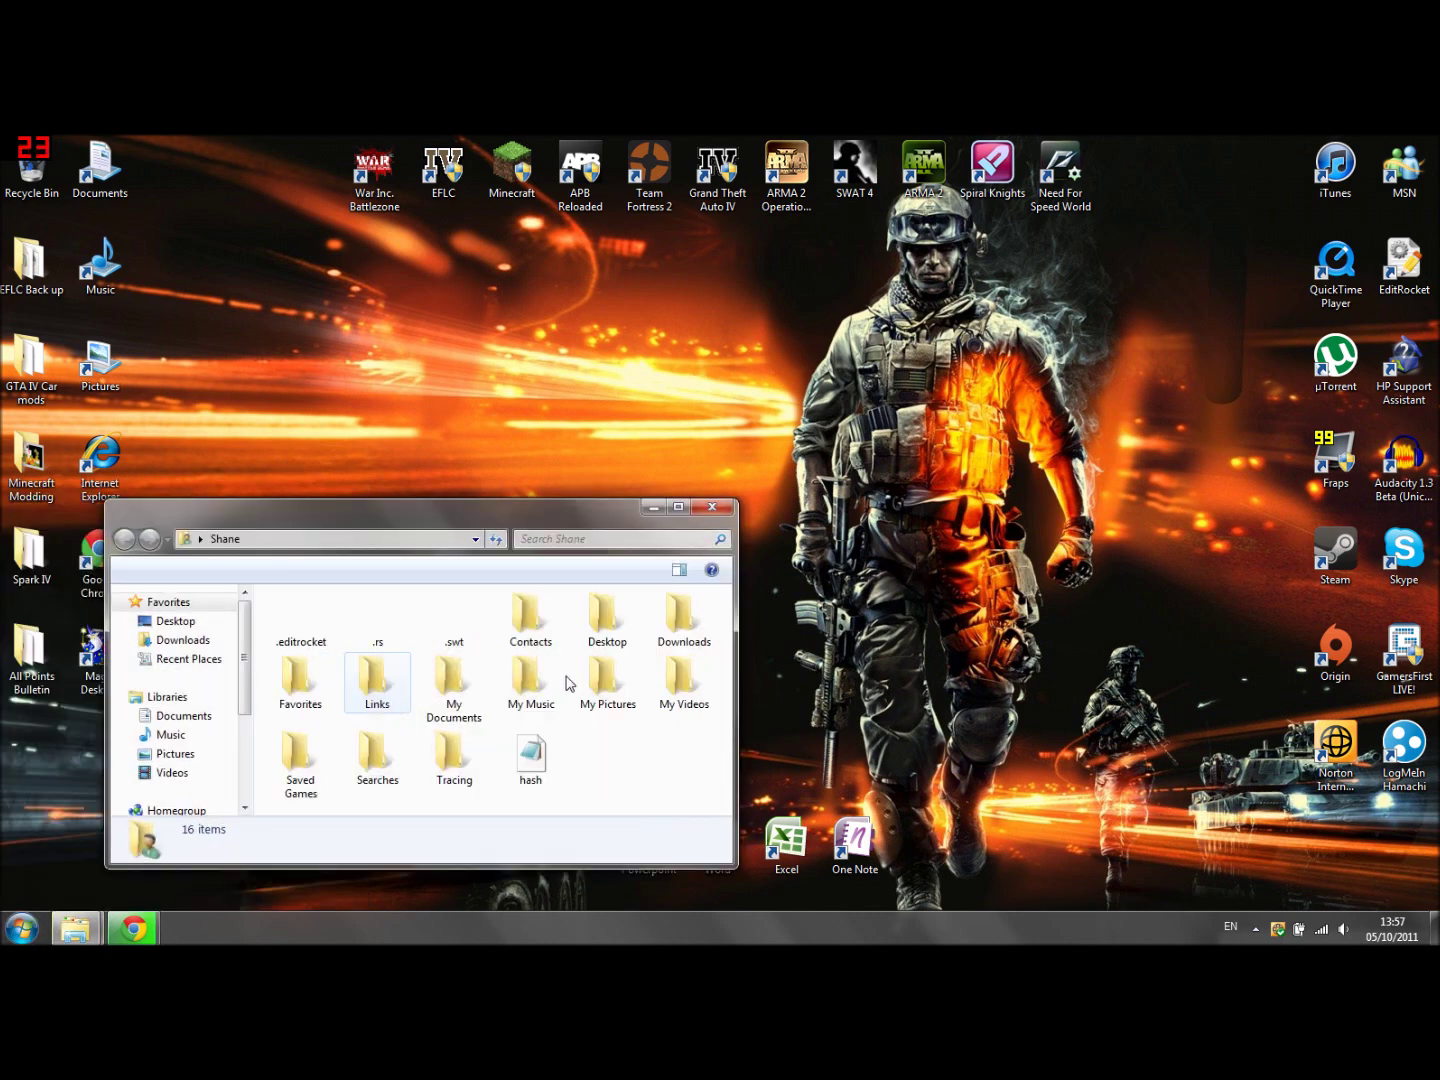
double_click(681, 622)
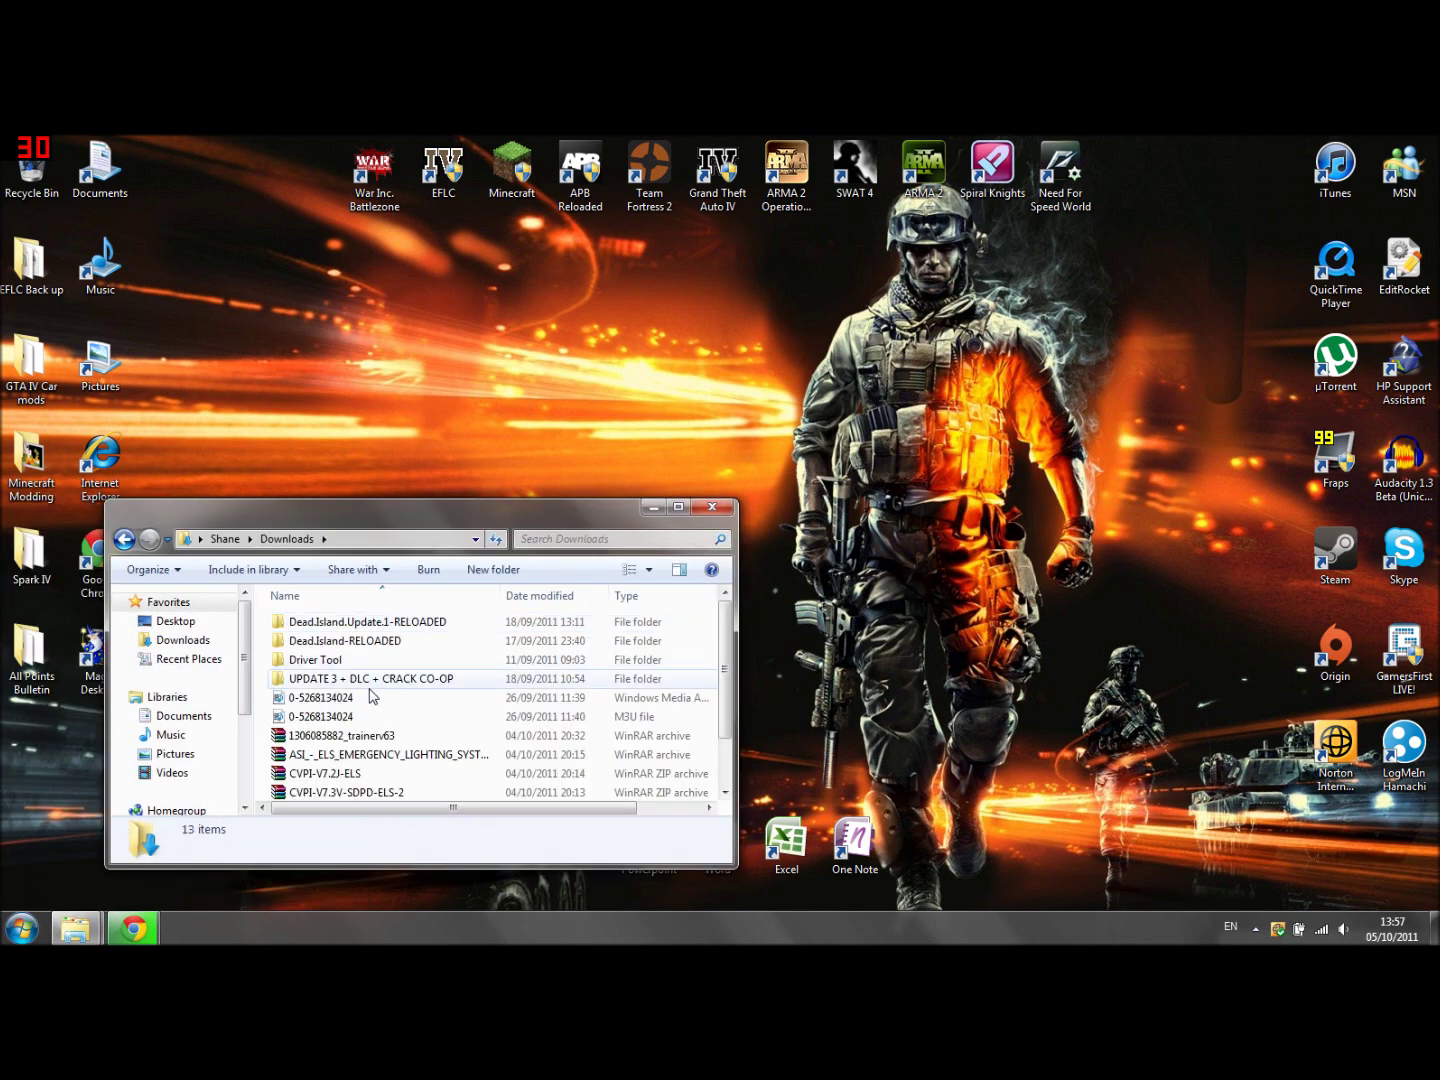
scroll(370, 697, down, 1)
click(360, 677)
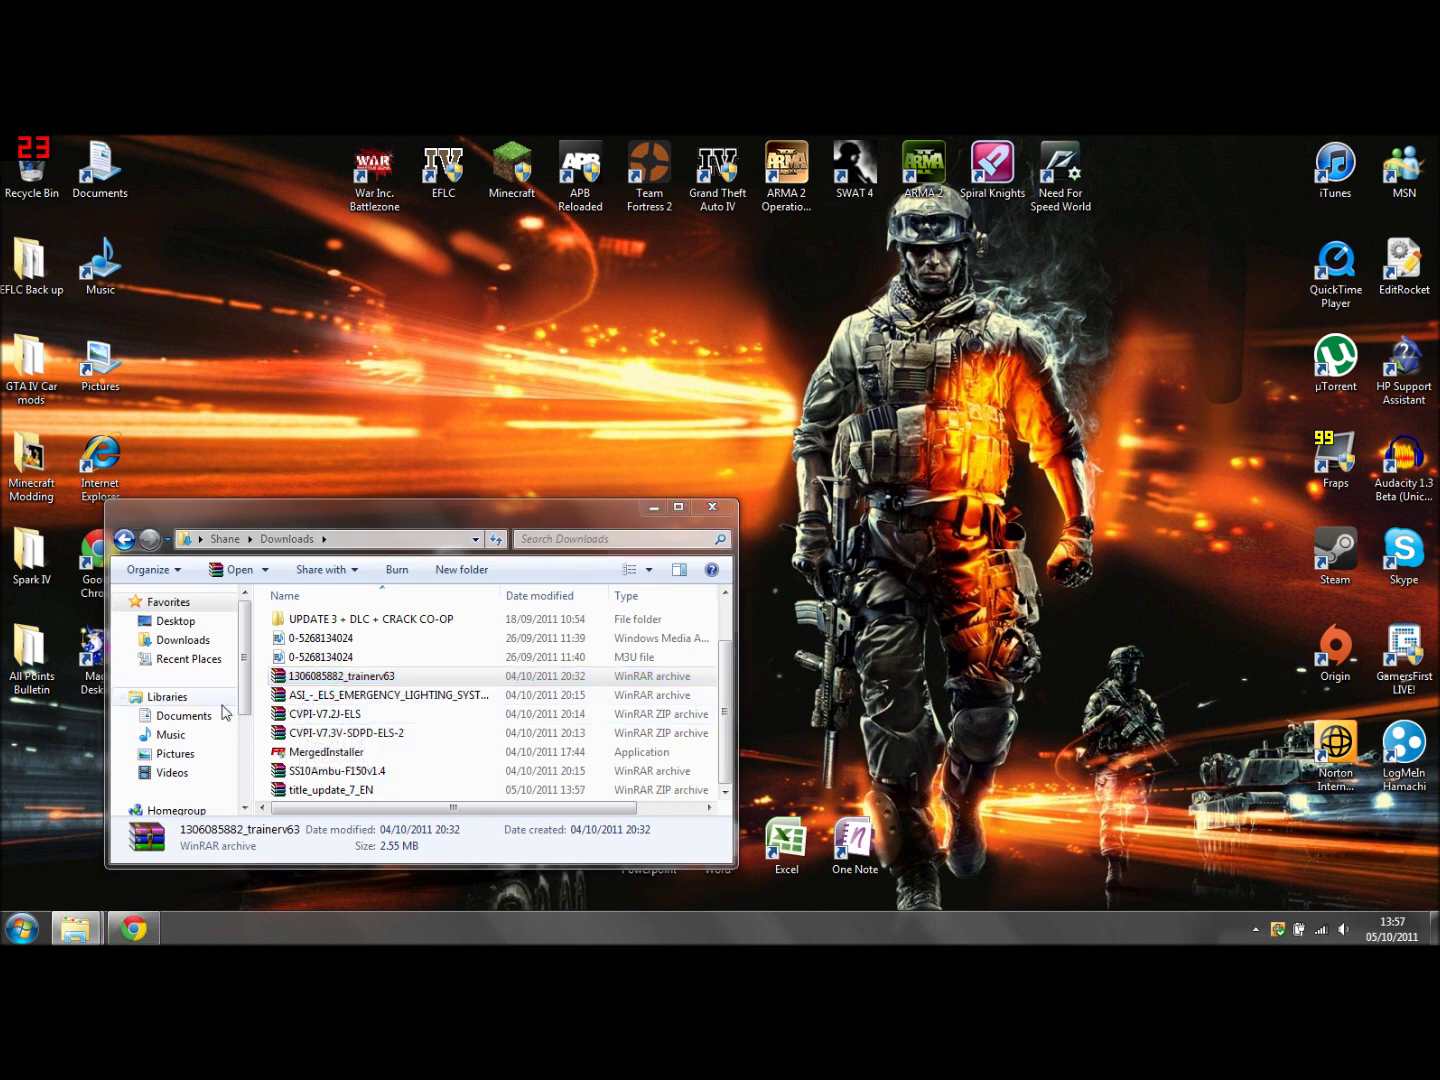
click(257, 697)
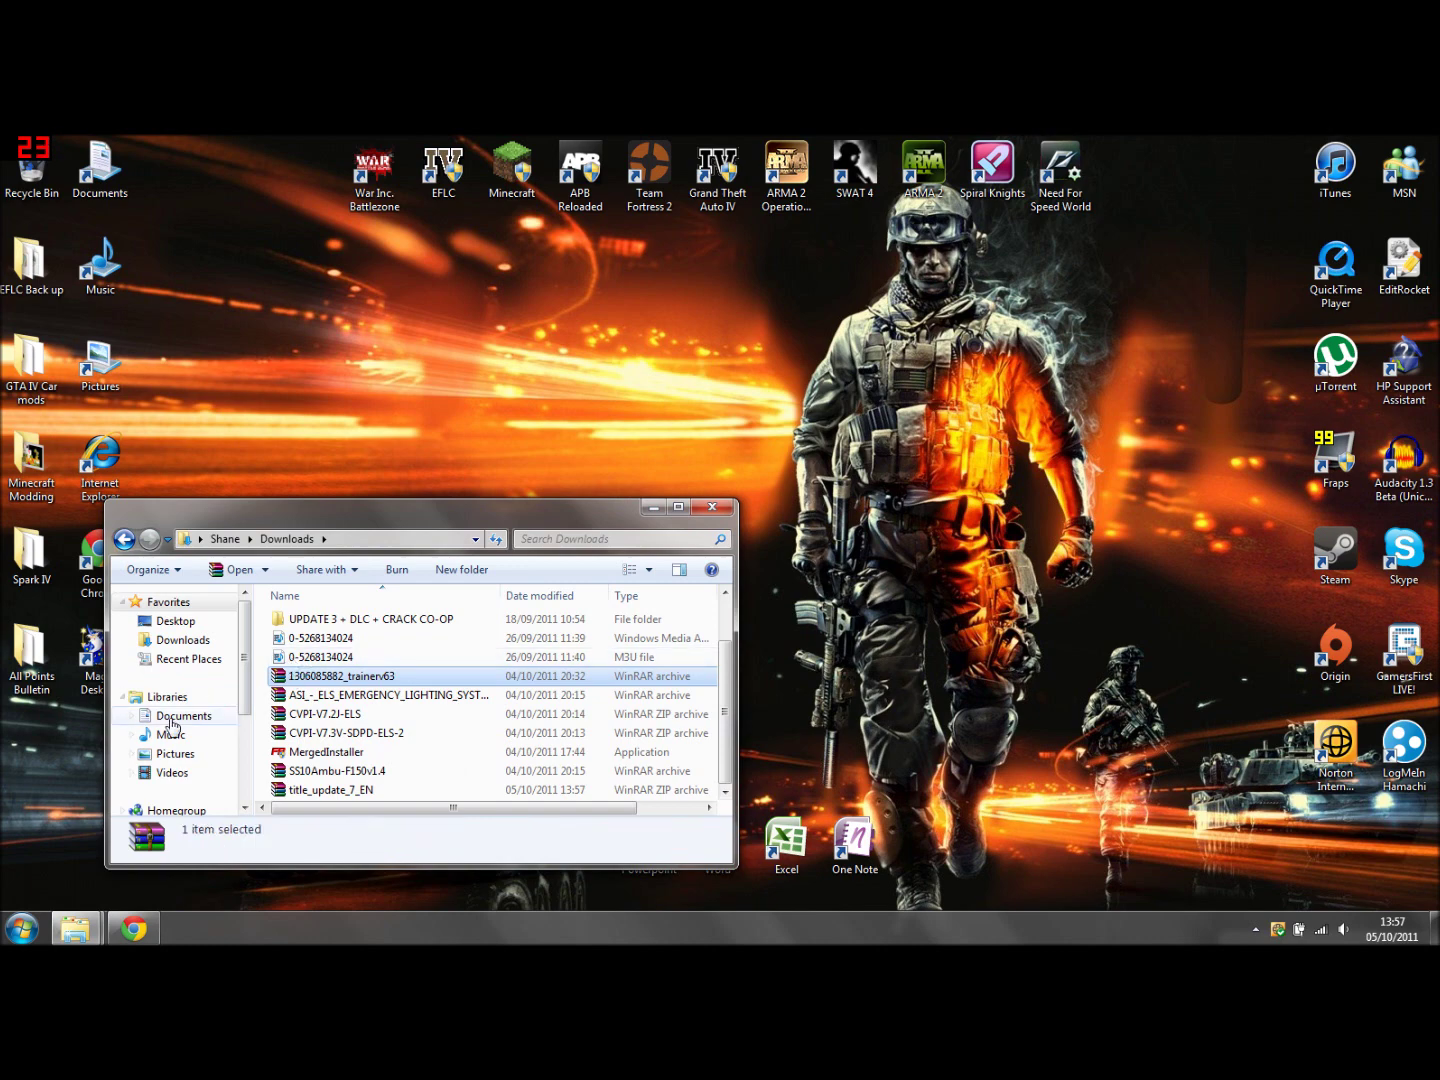
double_click(301, 676)
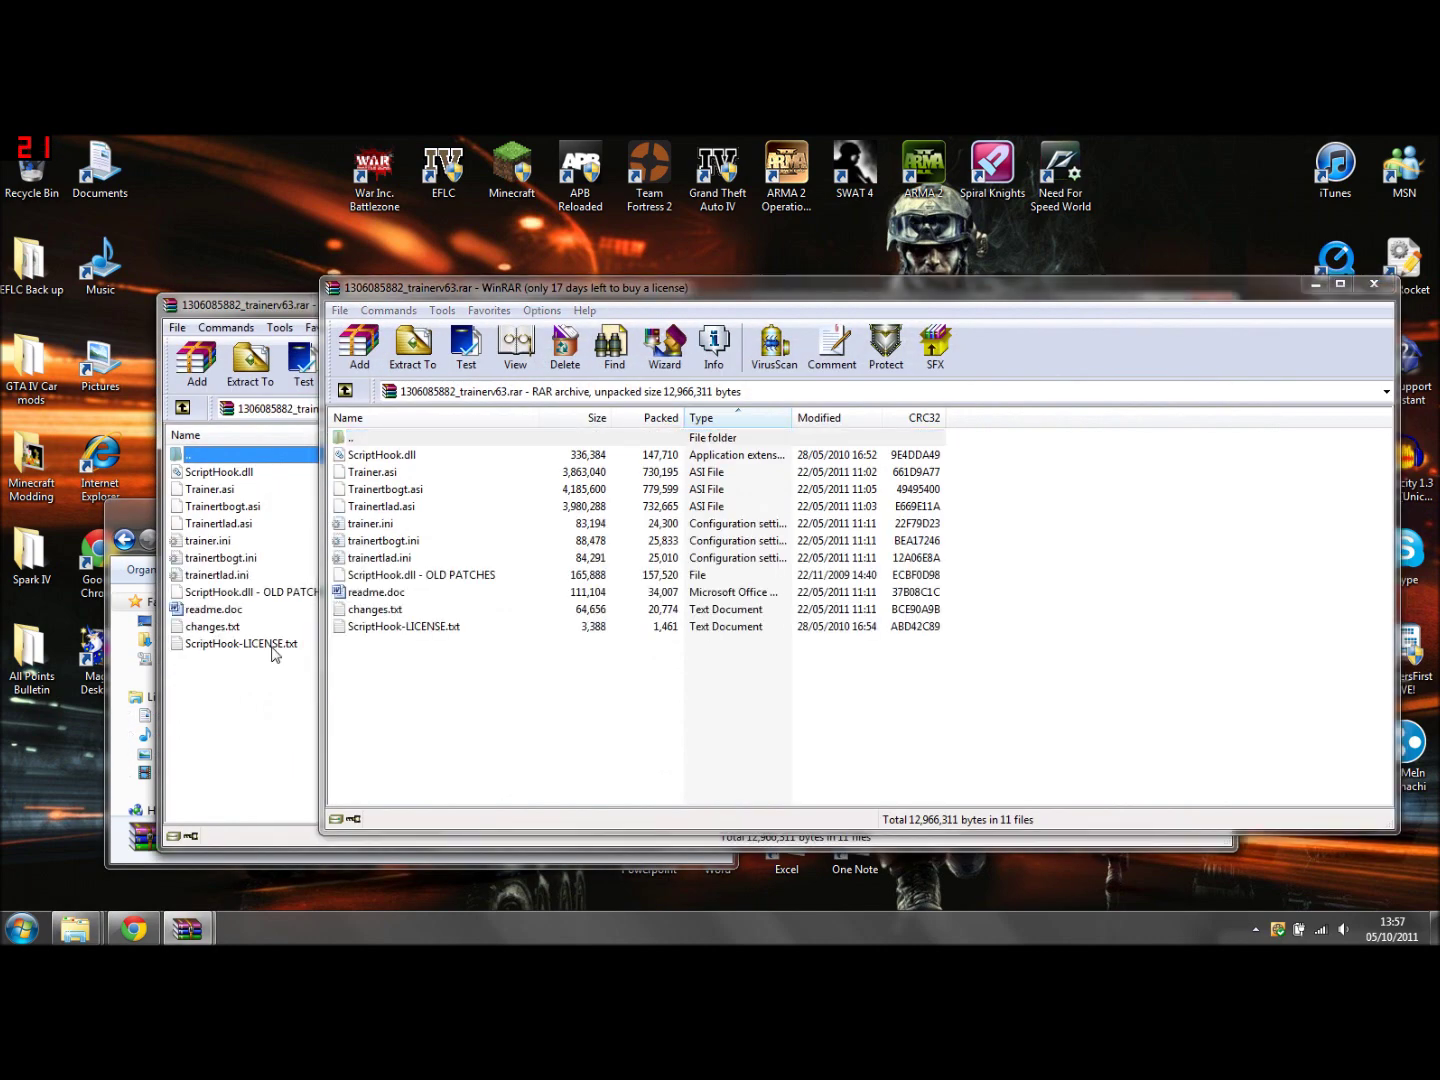
click(1371, 285)
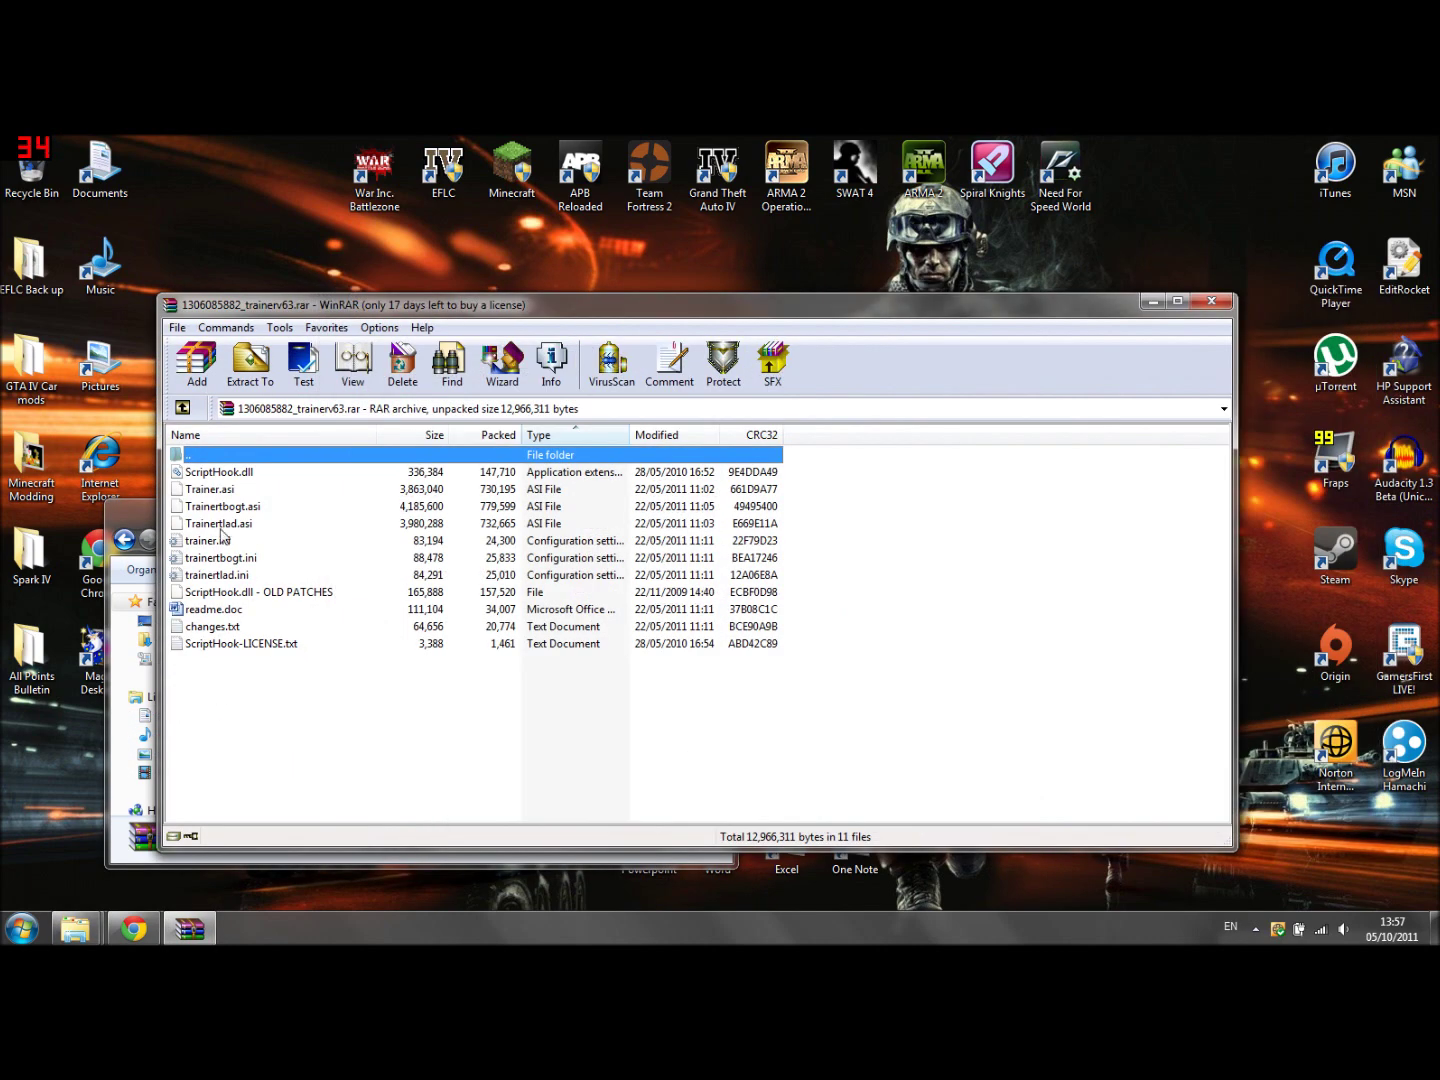
Step: Examine the trainer archive's files, including ScriptHook.dll, the .asi and .ini files, the old-patches ScriptHook file and readme.doc
click(218, 473)
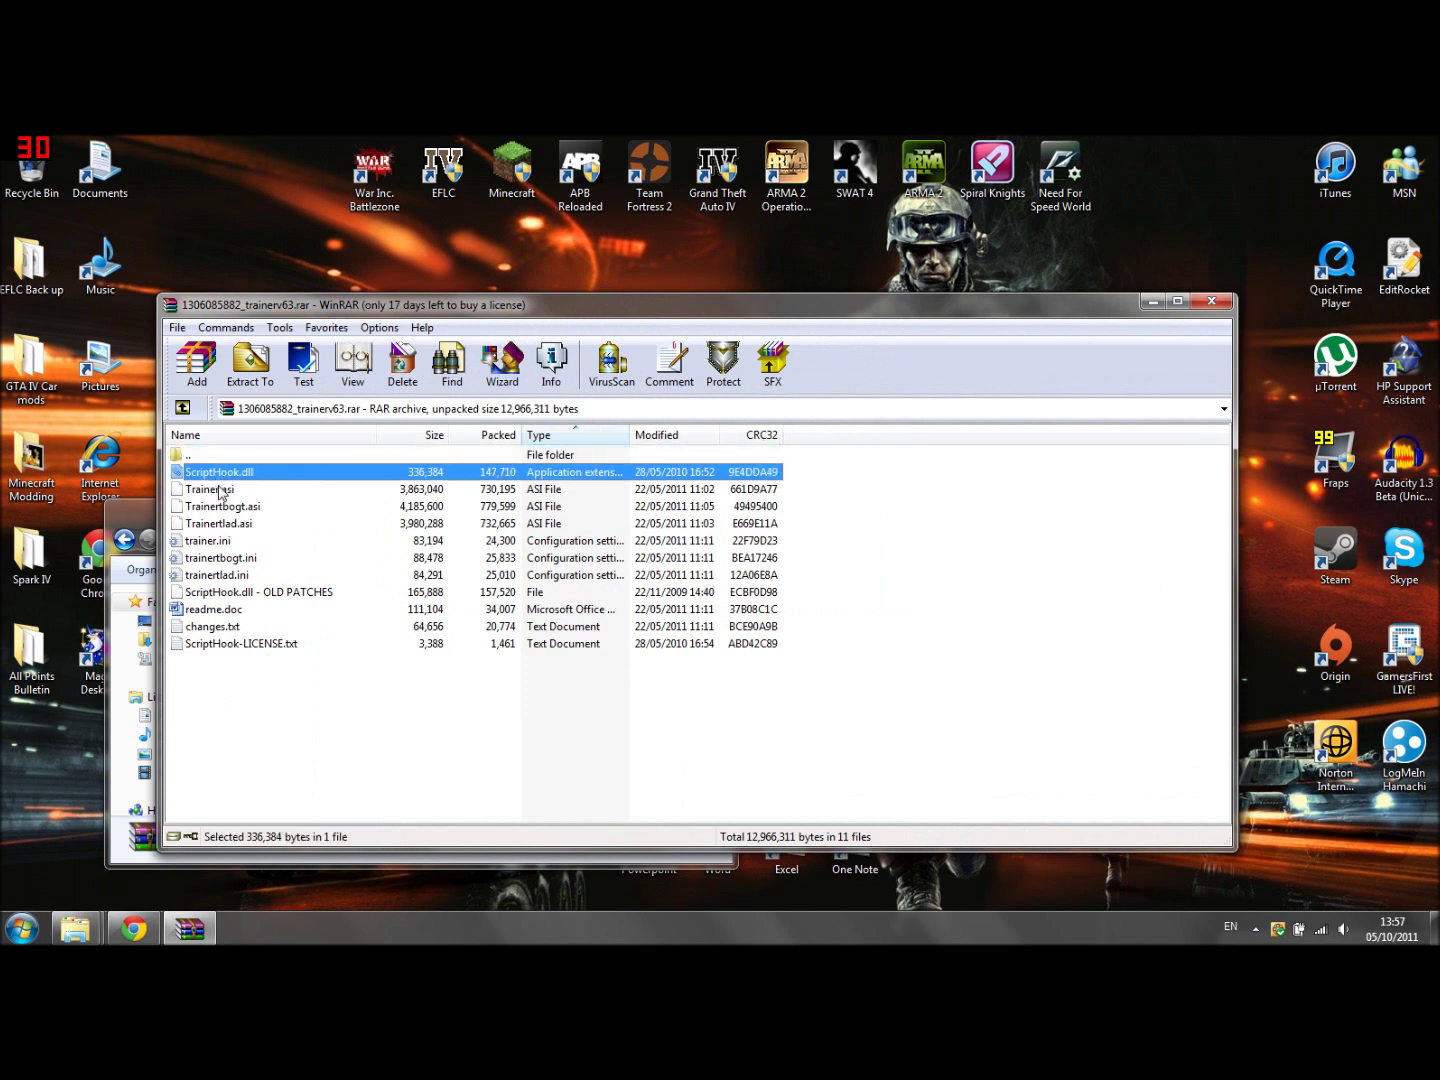
click(220, 490)
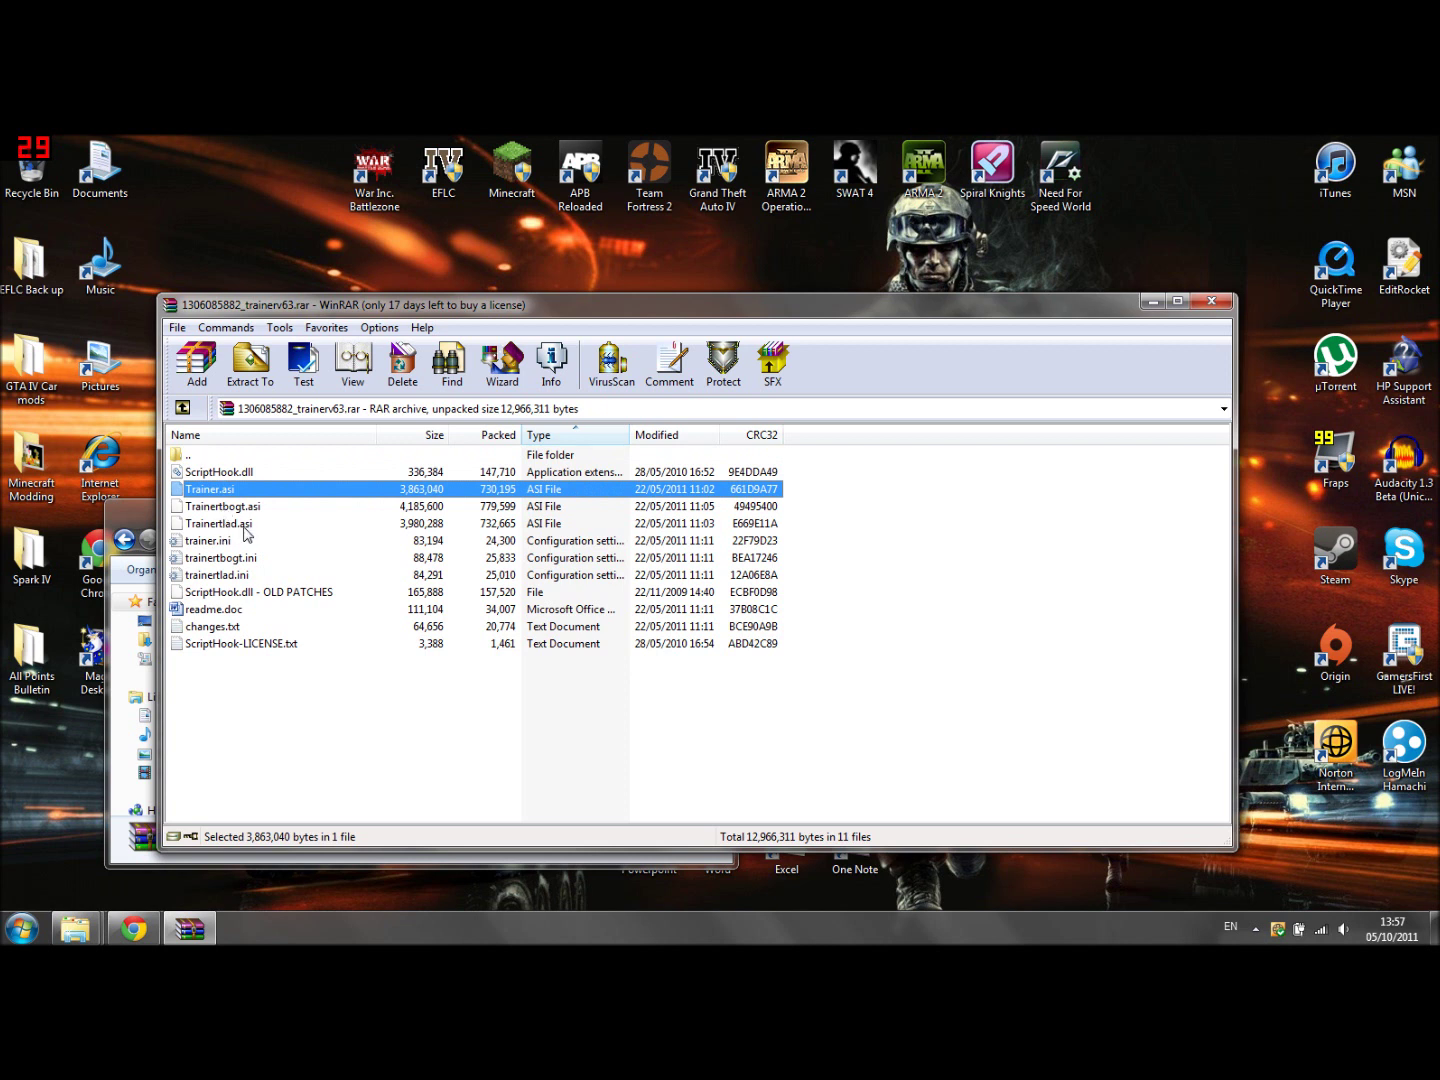
click(245, 527)
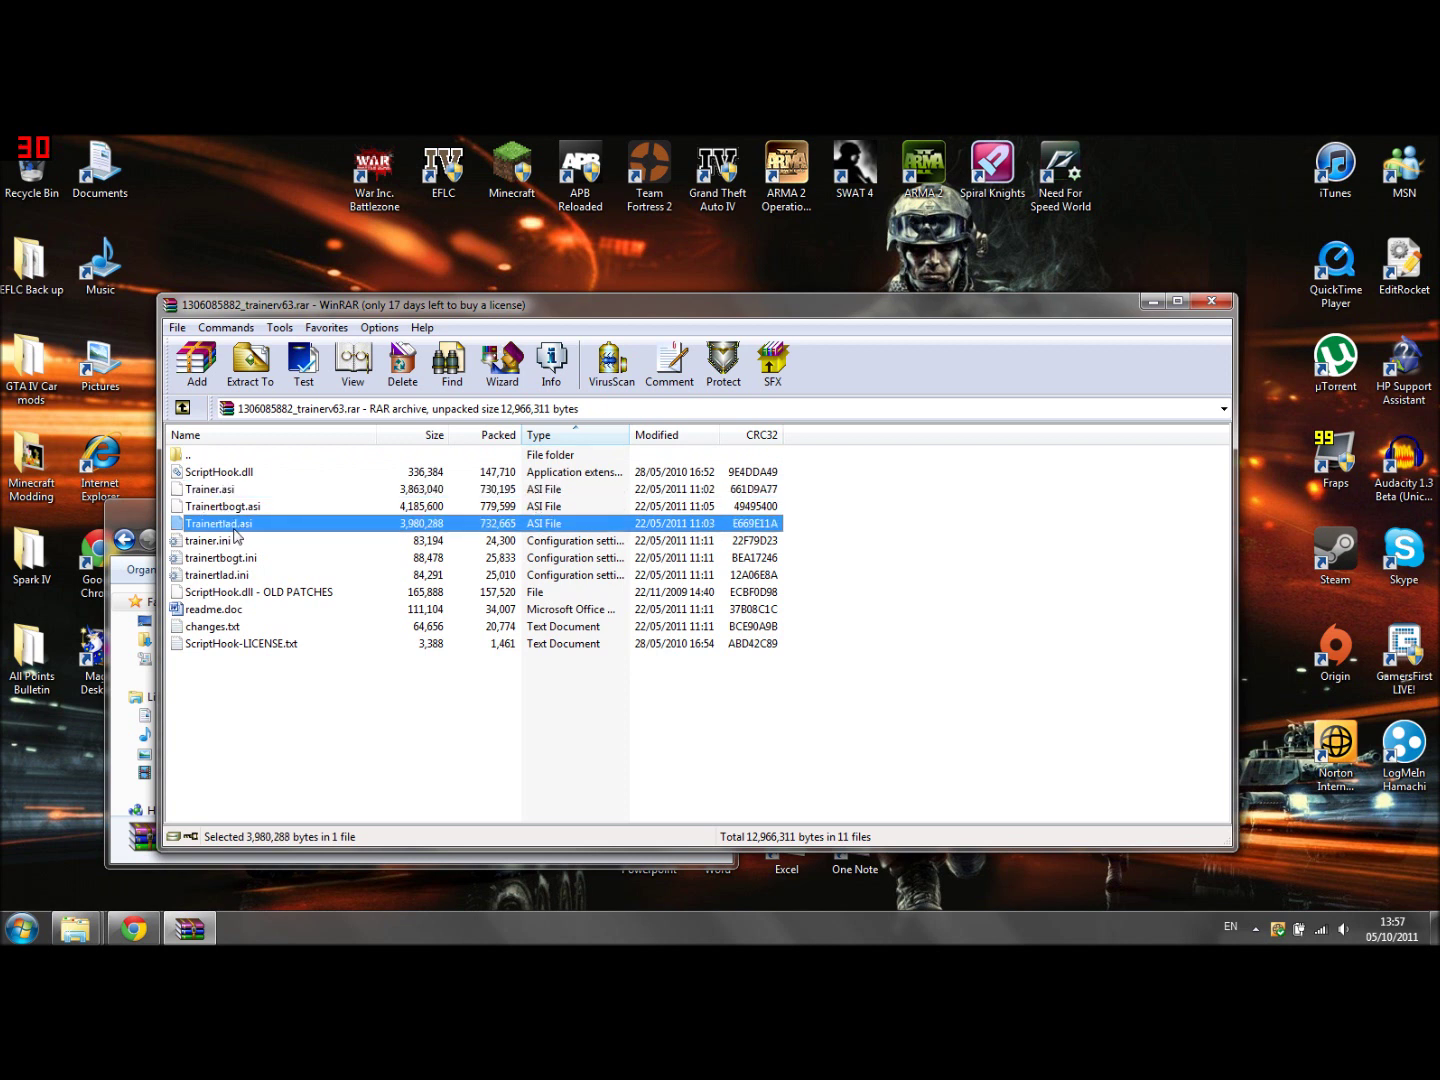
click(212, 541)
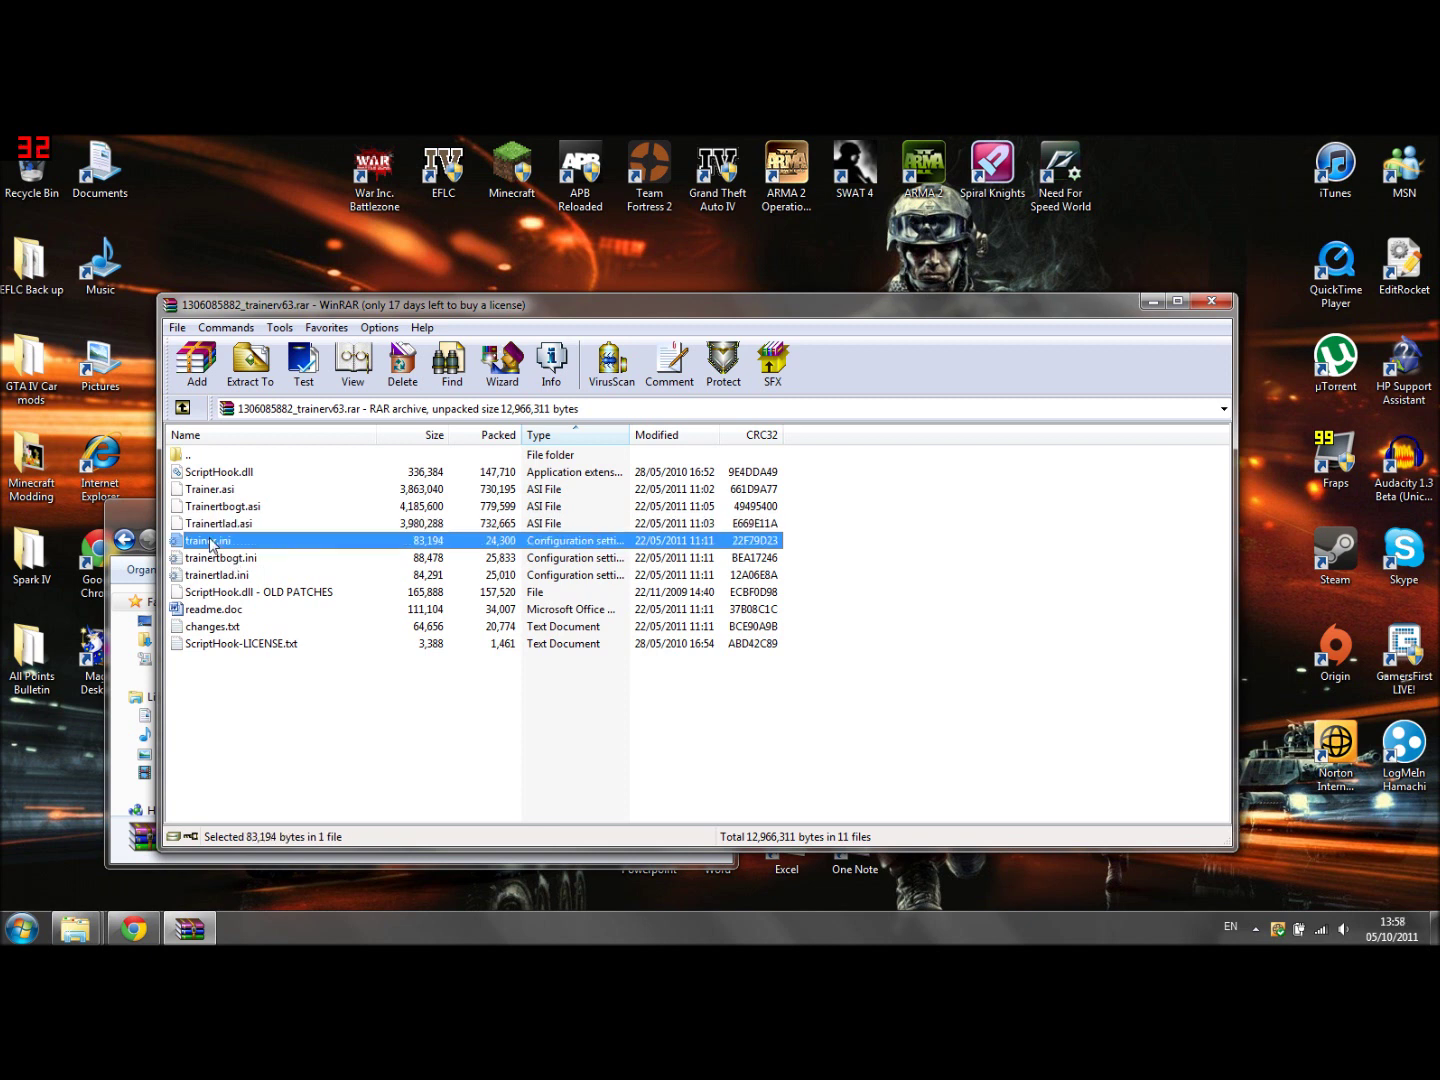
click(211, 558)
click(211, 575)
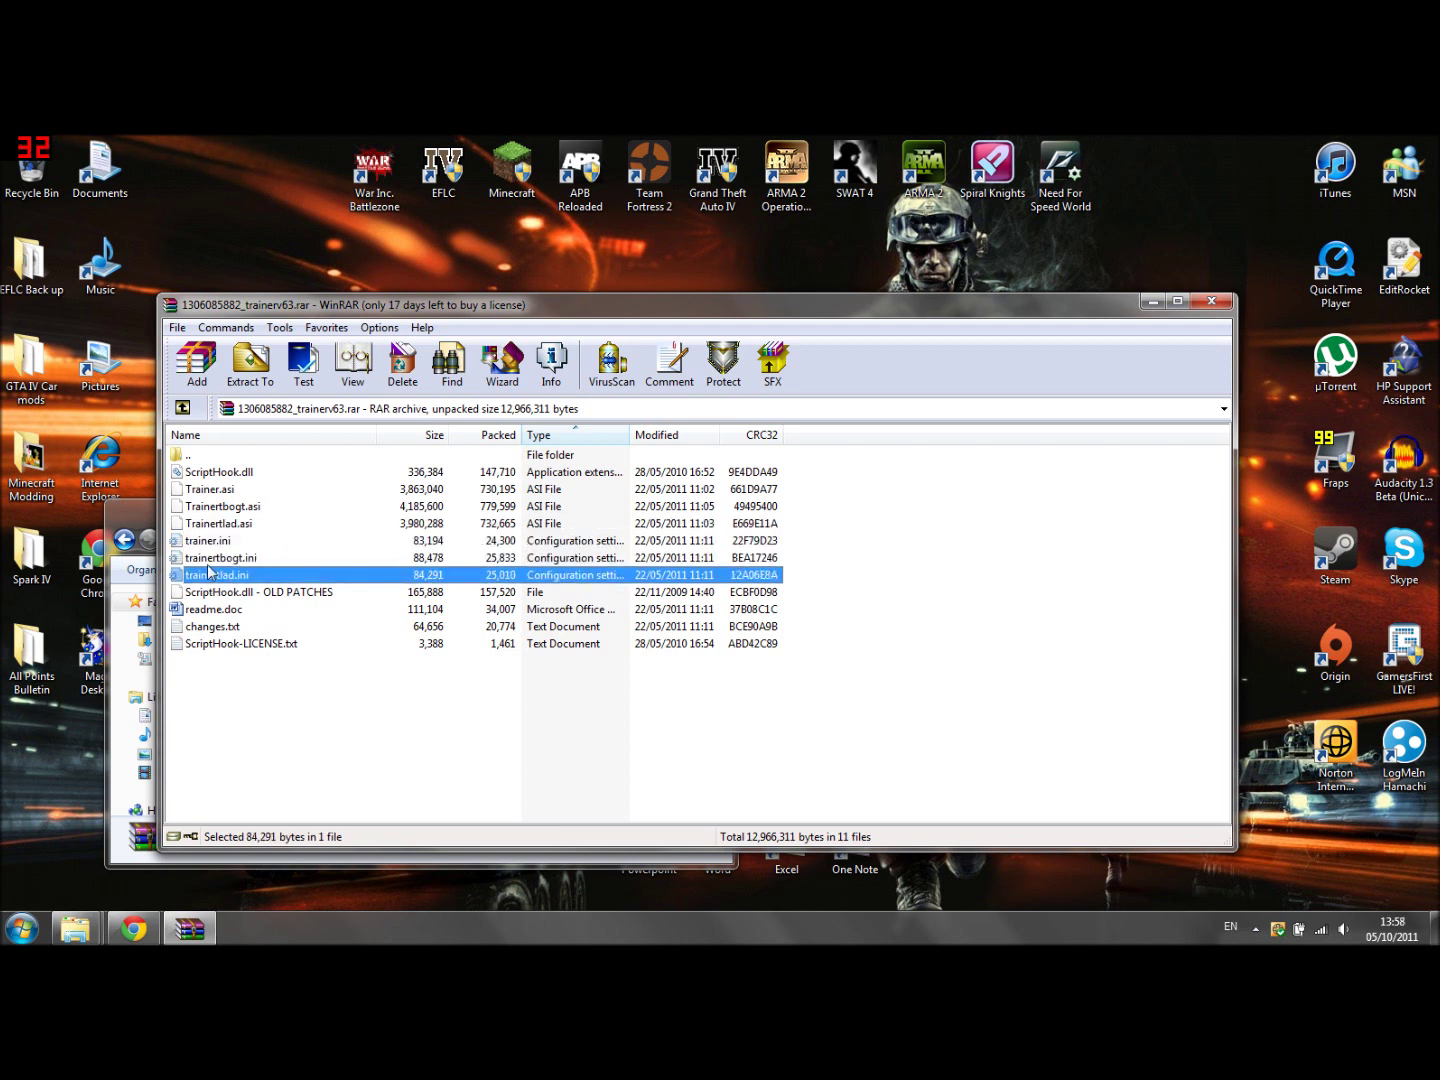
click(211, 558)
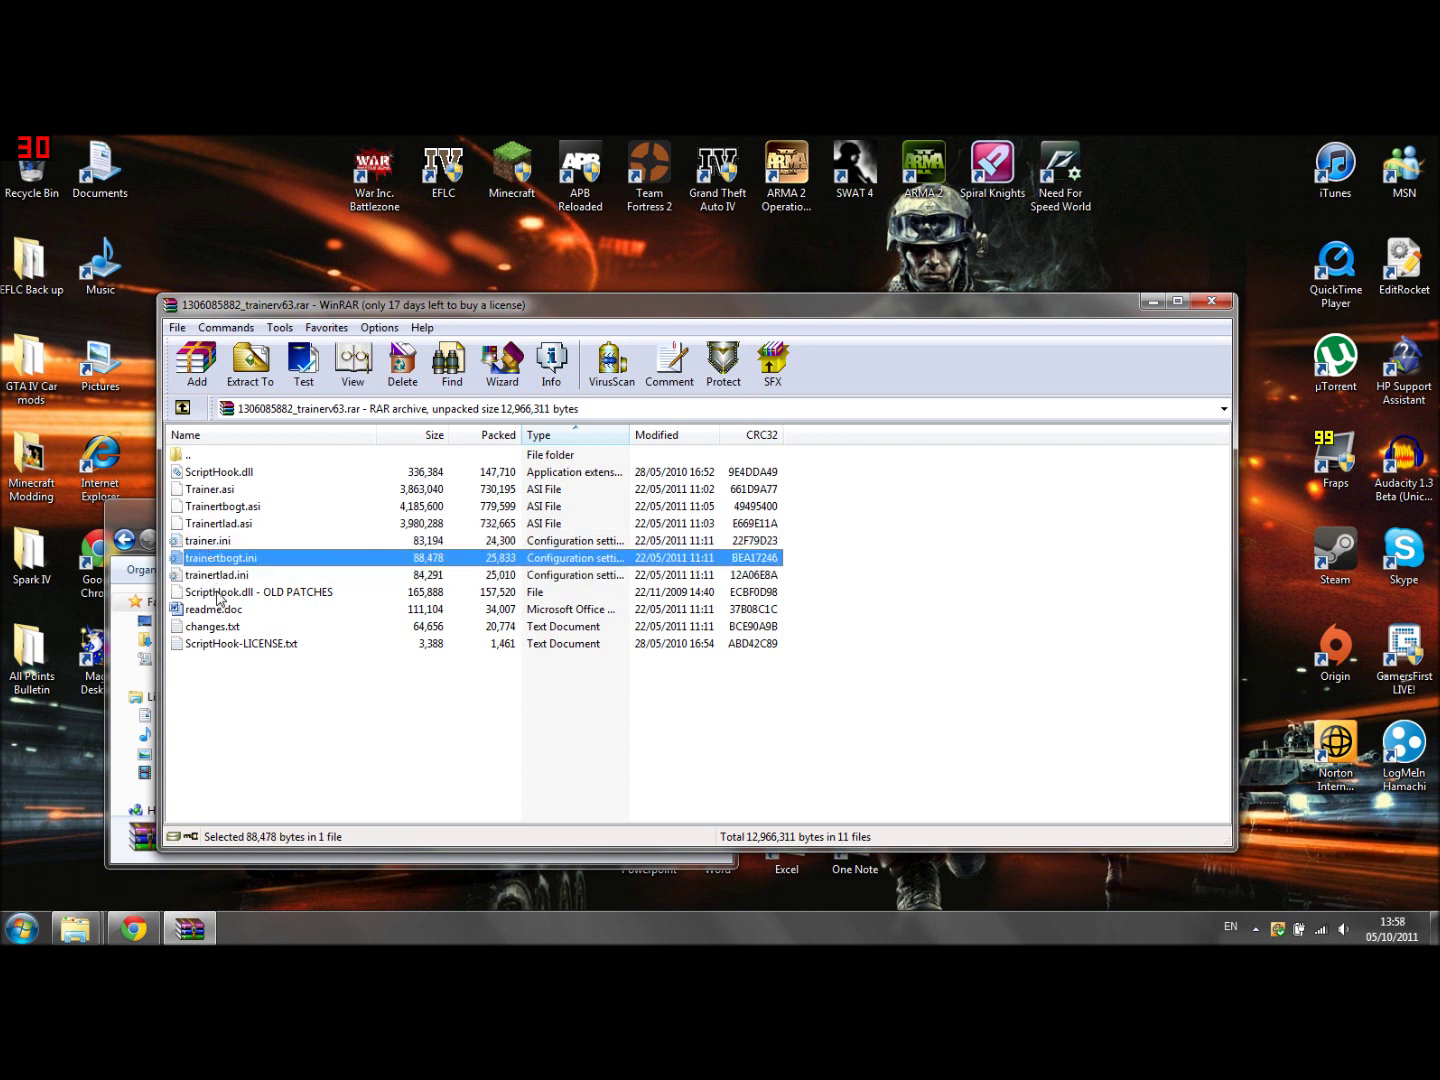
click(217, 593)
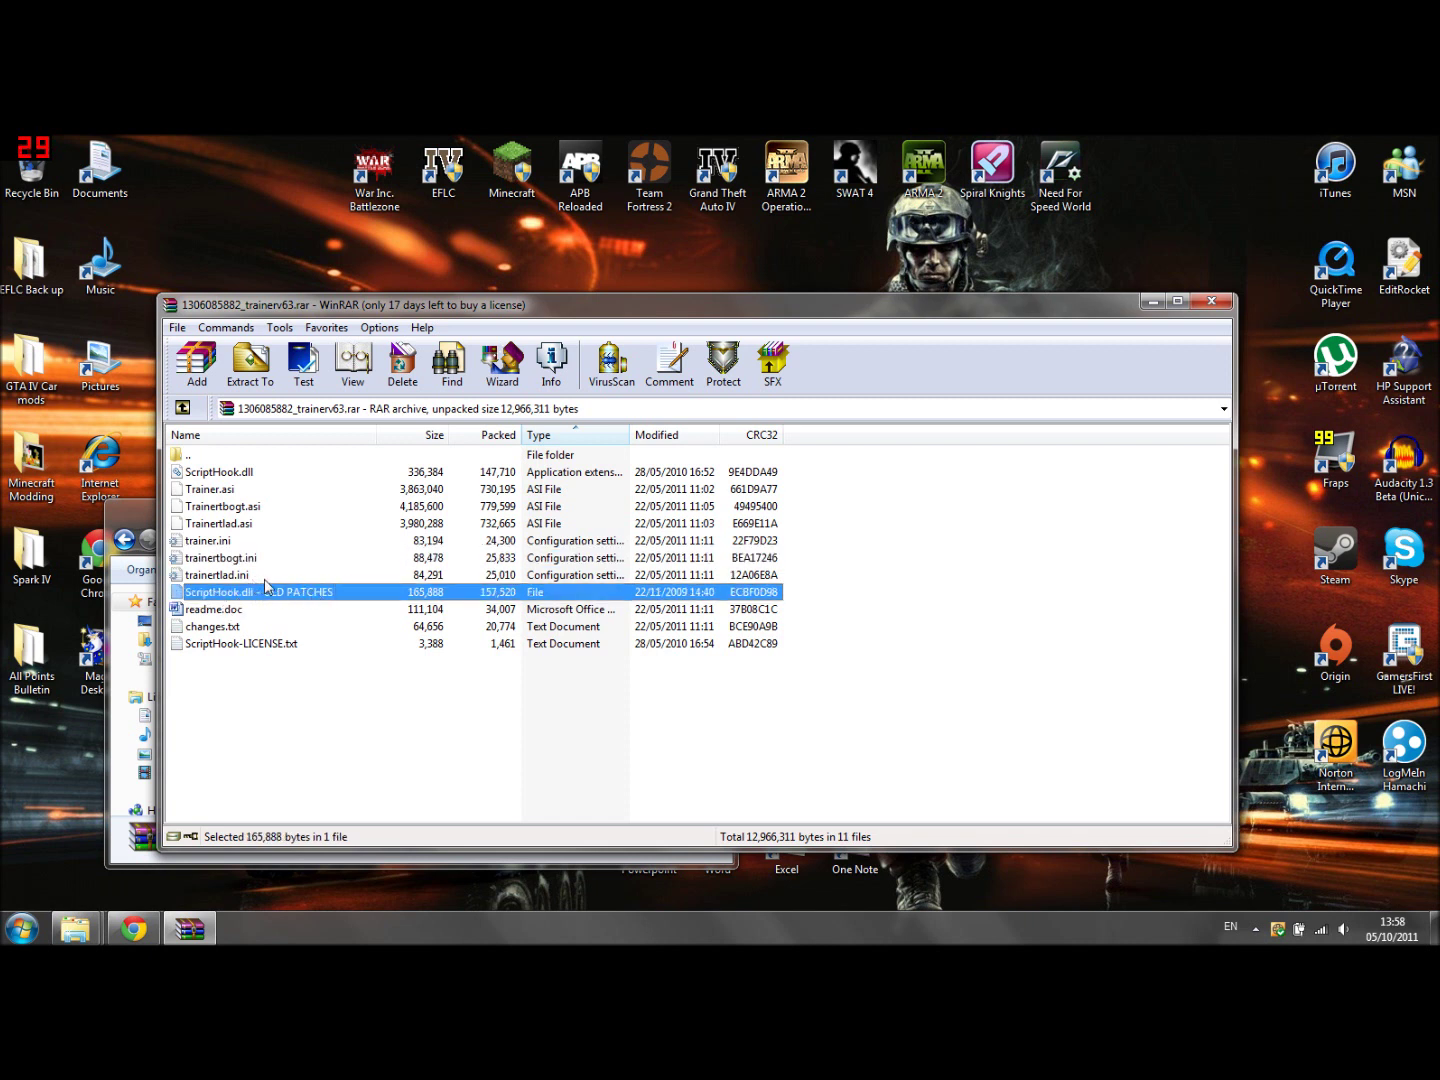
click(221, 616)
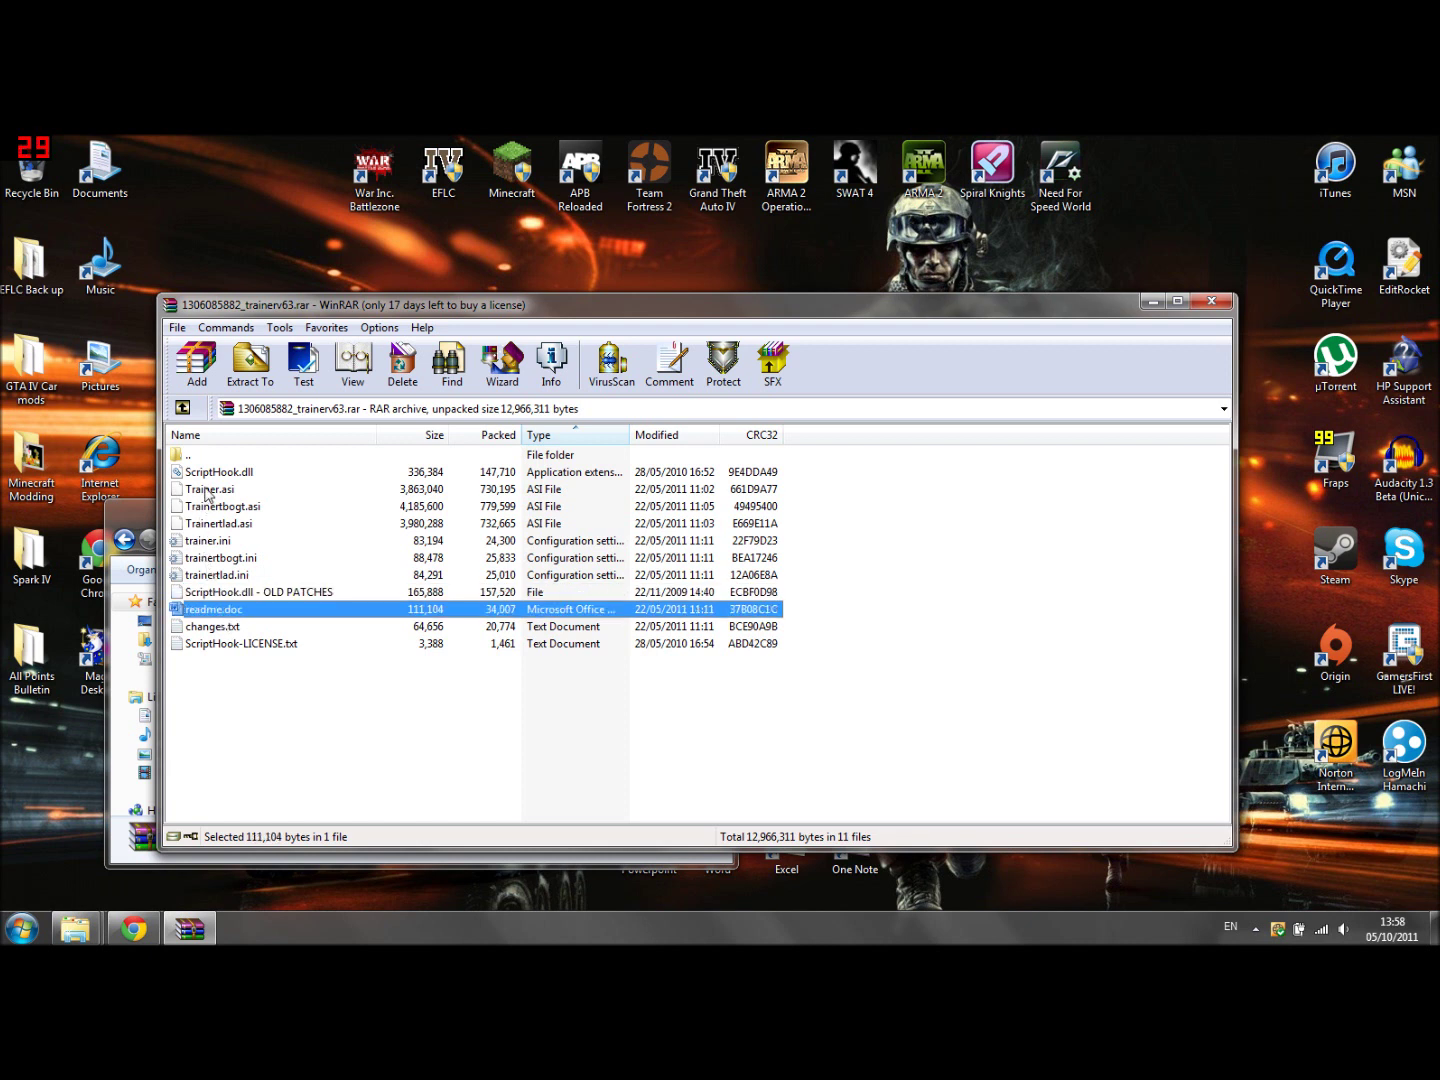
Step: Select Trainer.asi and trainer.ini in the archive and bring the Grand Theft Auto IV root folder window forward
click(208, 492)
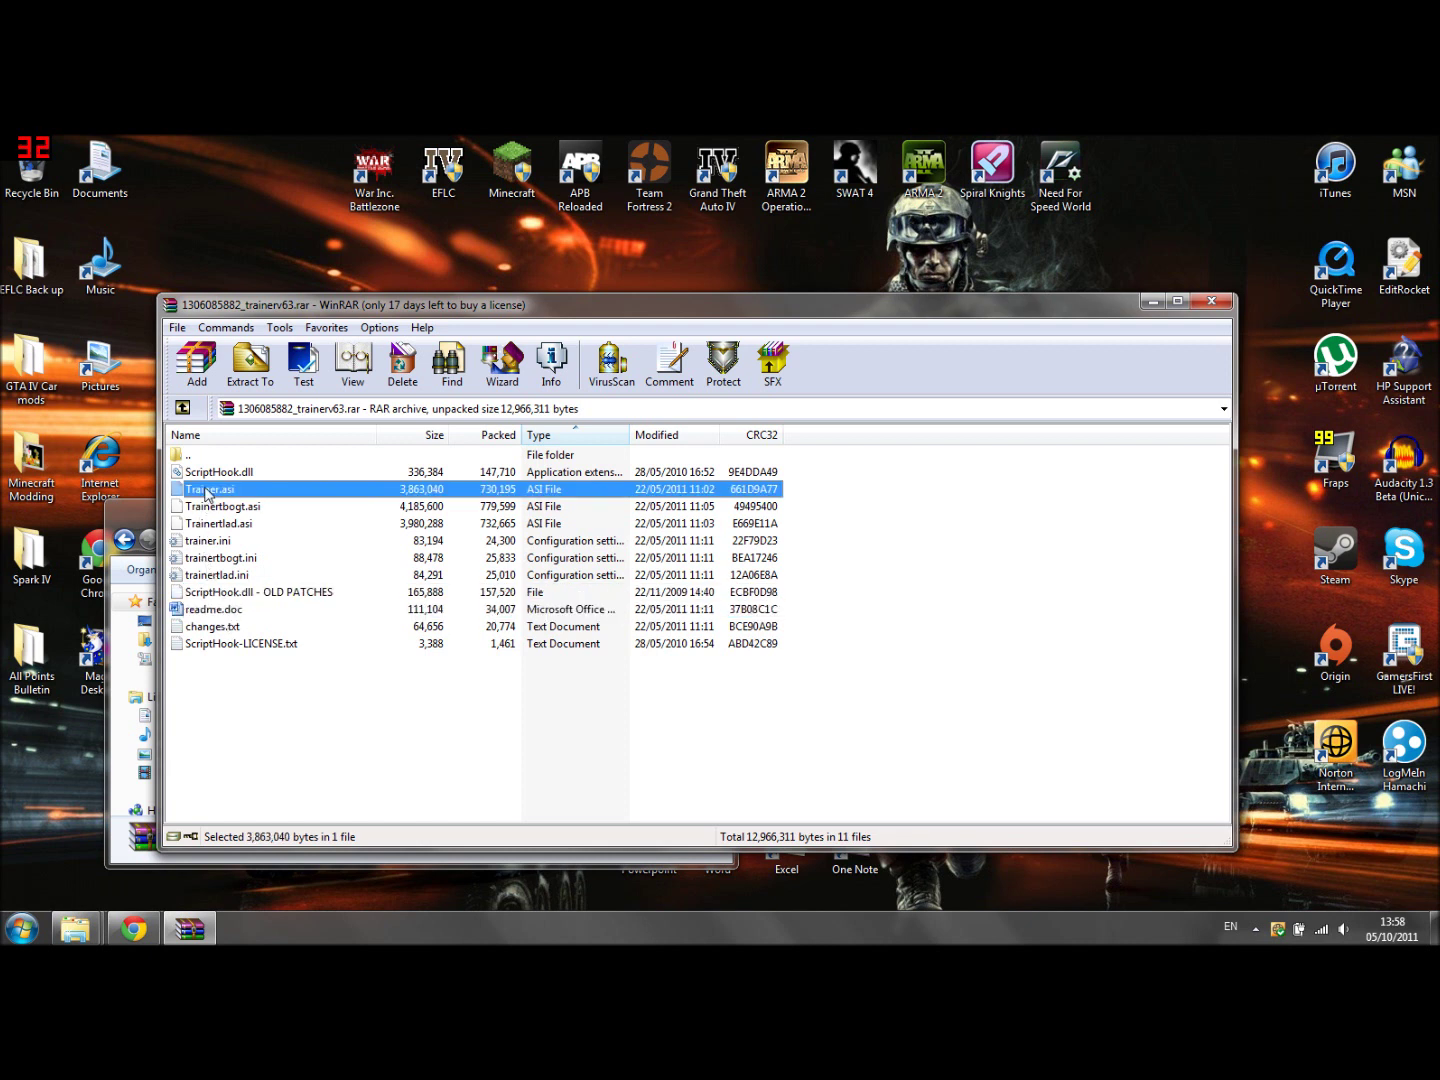
ctrl+click(216, 541)
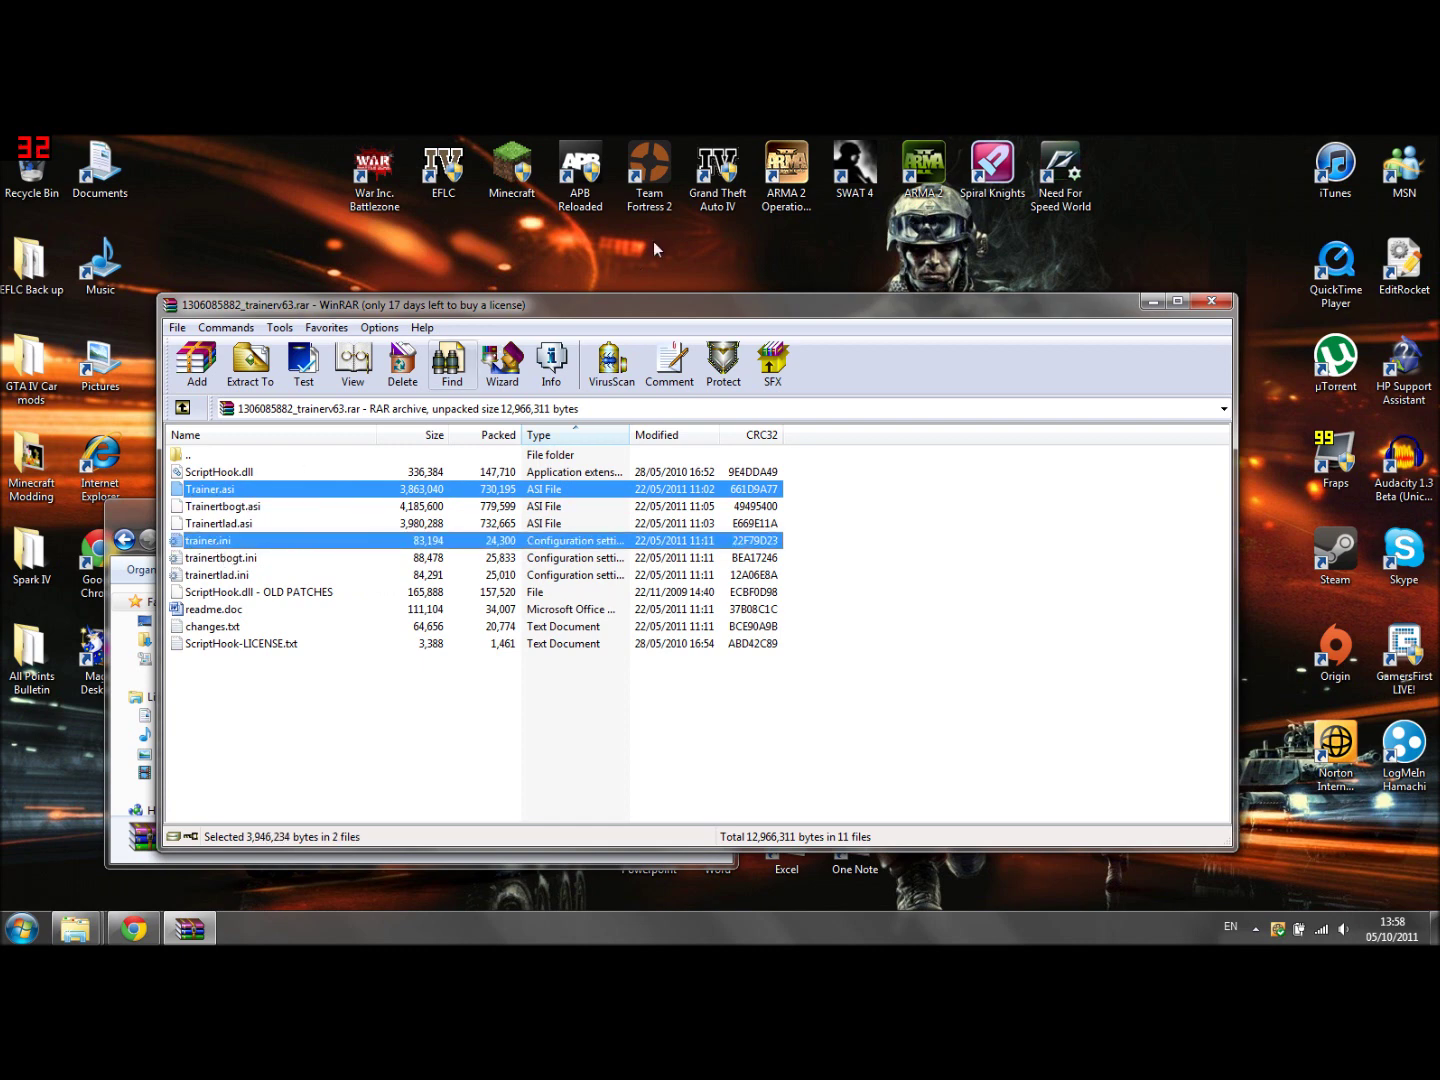
click(88, 923)
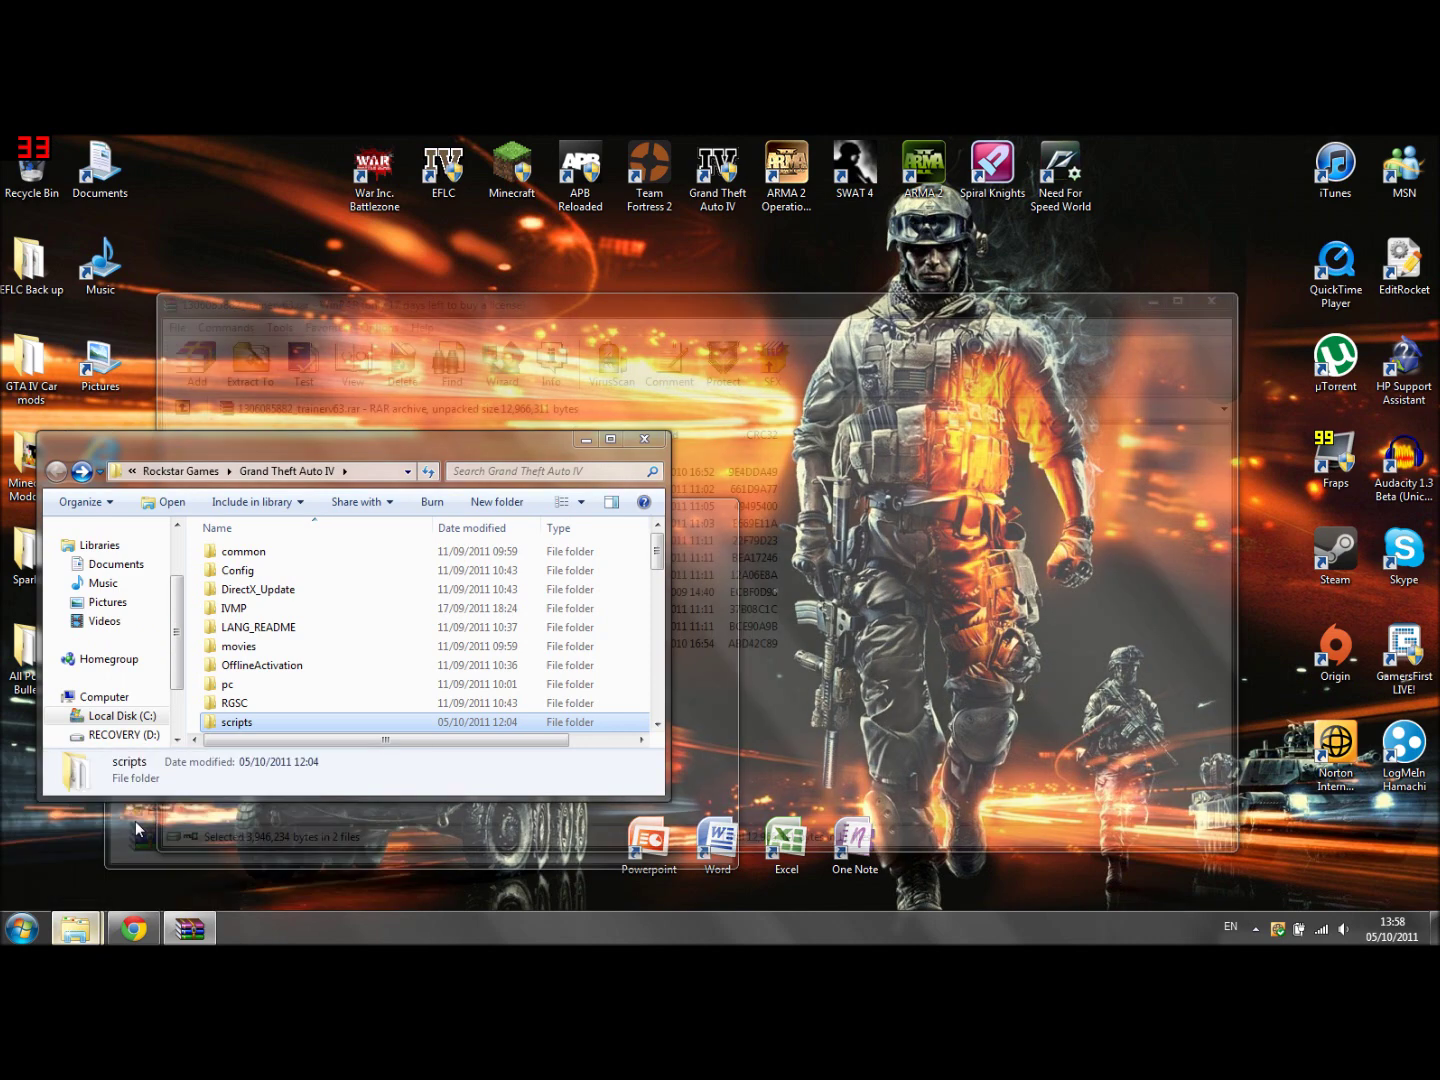
click(129, 829)
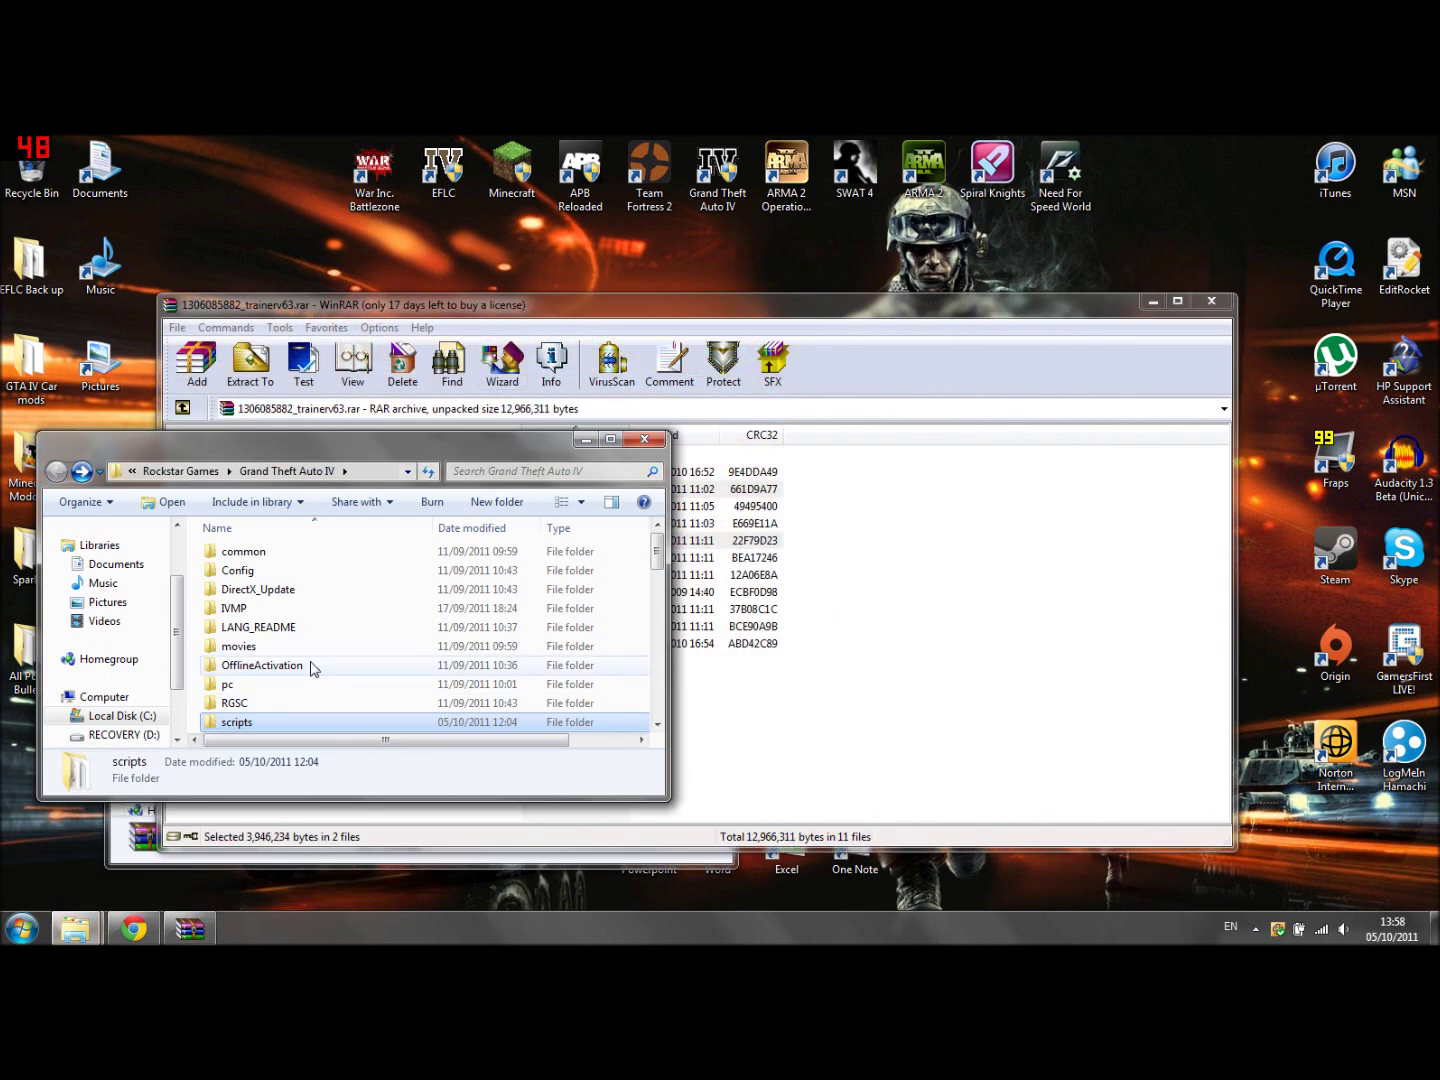
Step: Clear the archive's file selection, open the EFLC shortcut's file location and place that folder window beside the trainer archive
click(806, 743)
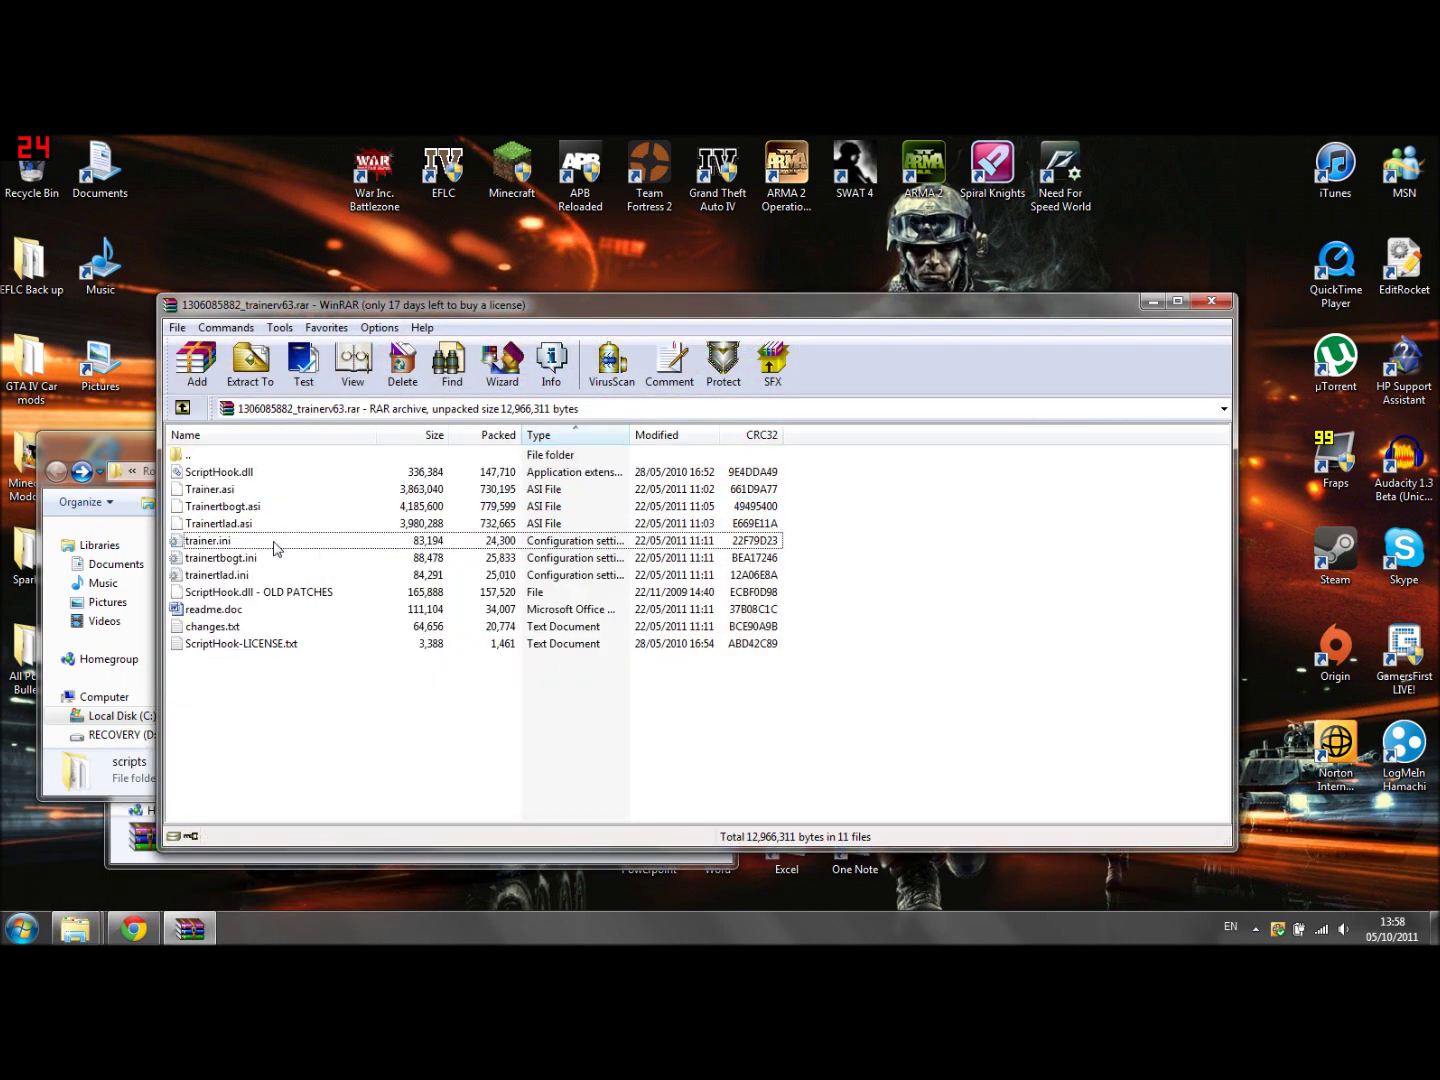
right_click(441, 192)
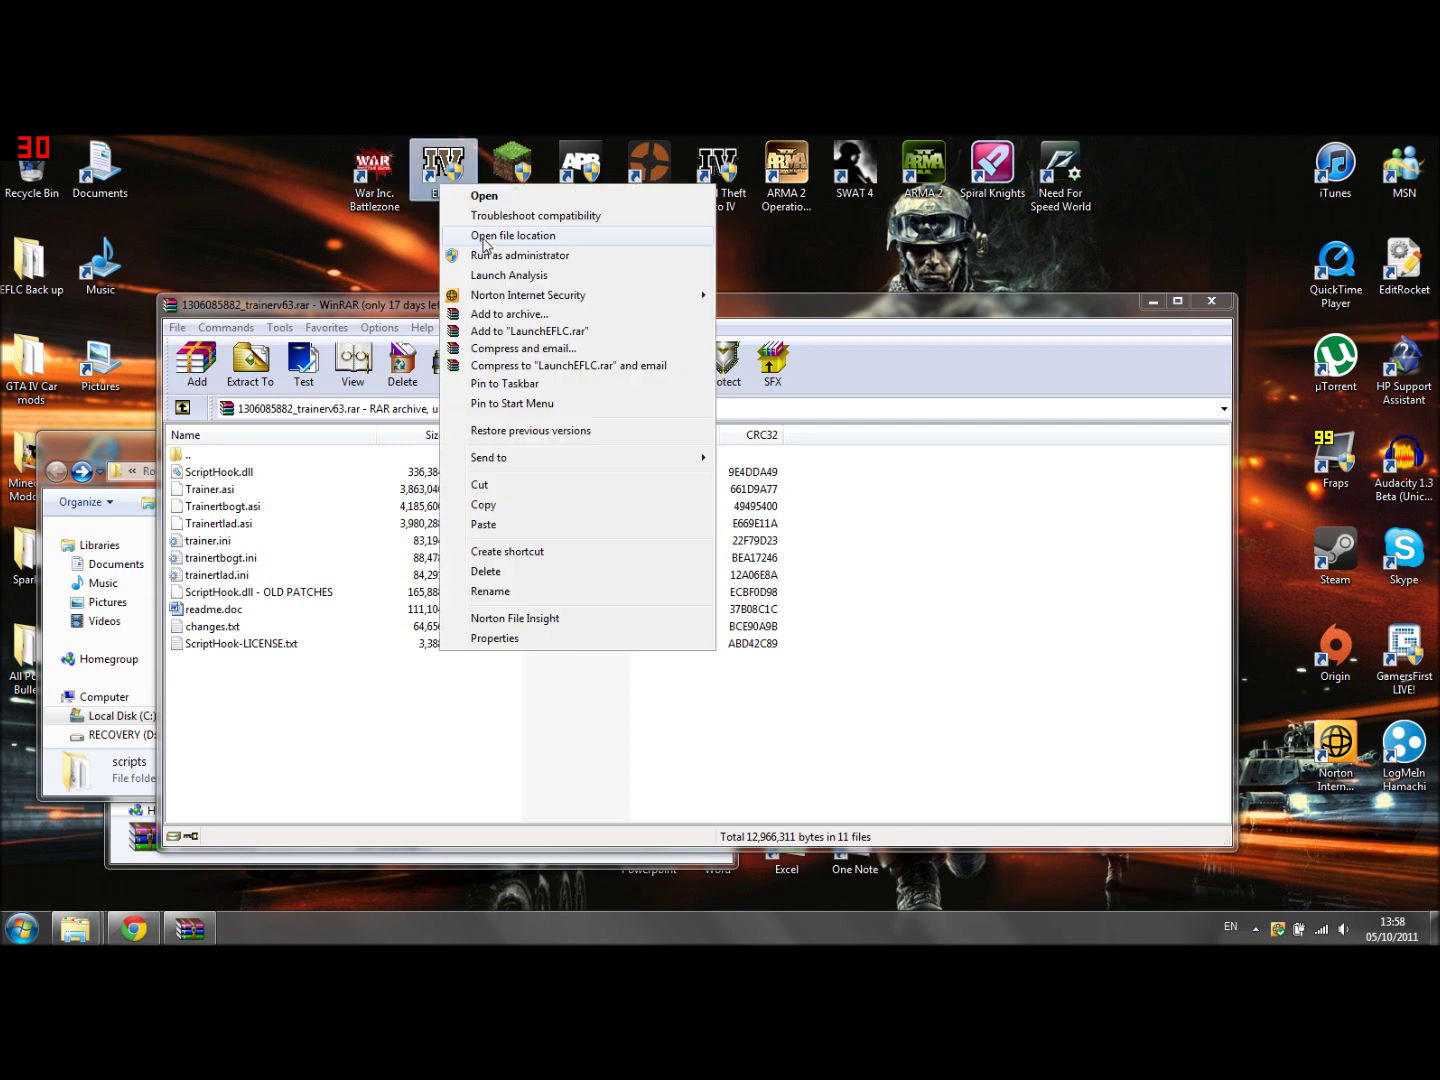
click(480, 238)
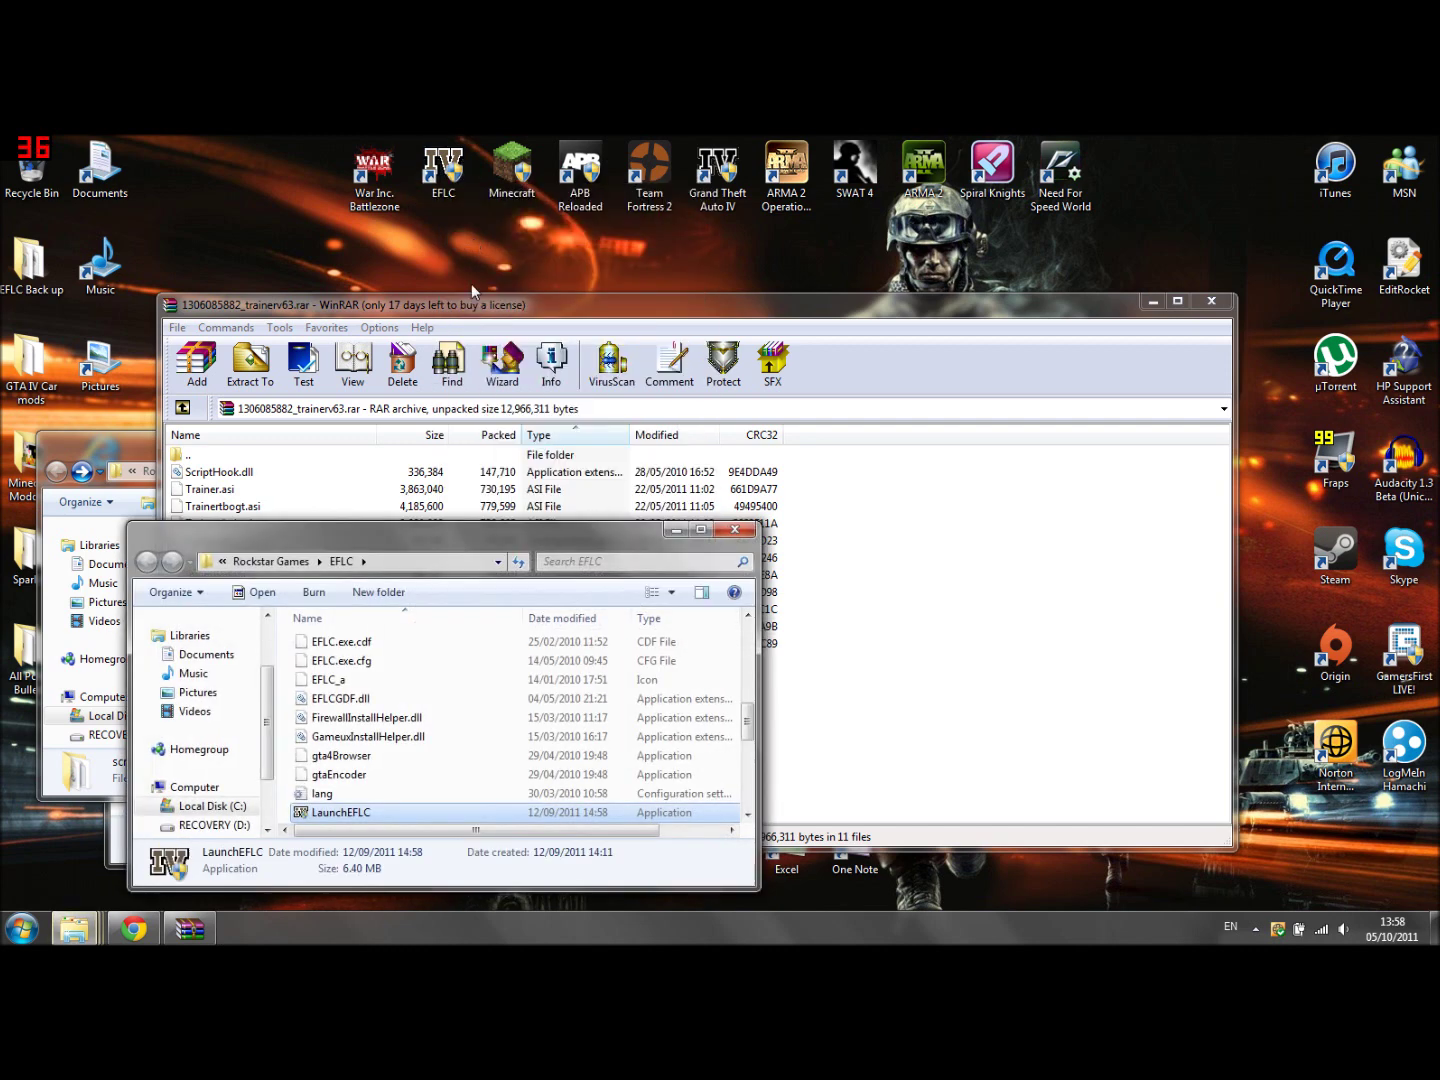
drag(413, 530, 955, 418)
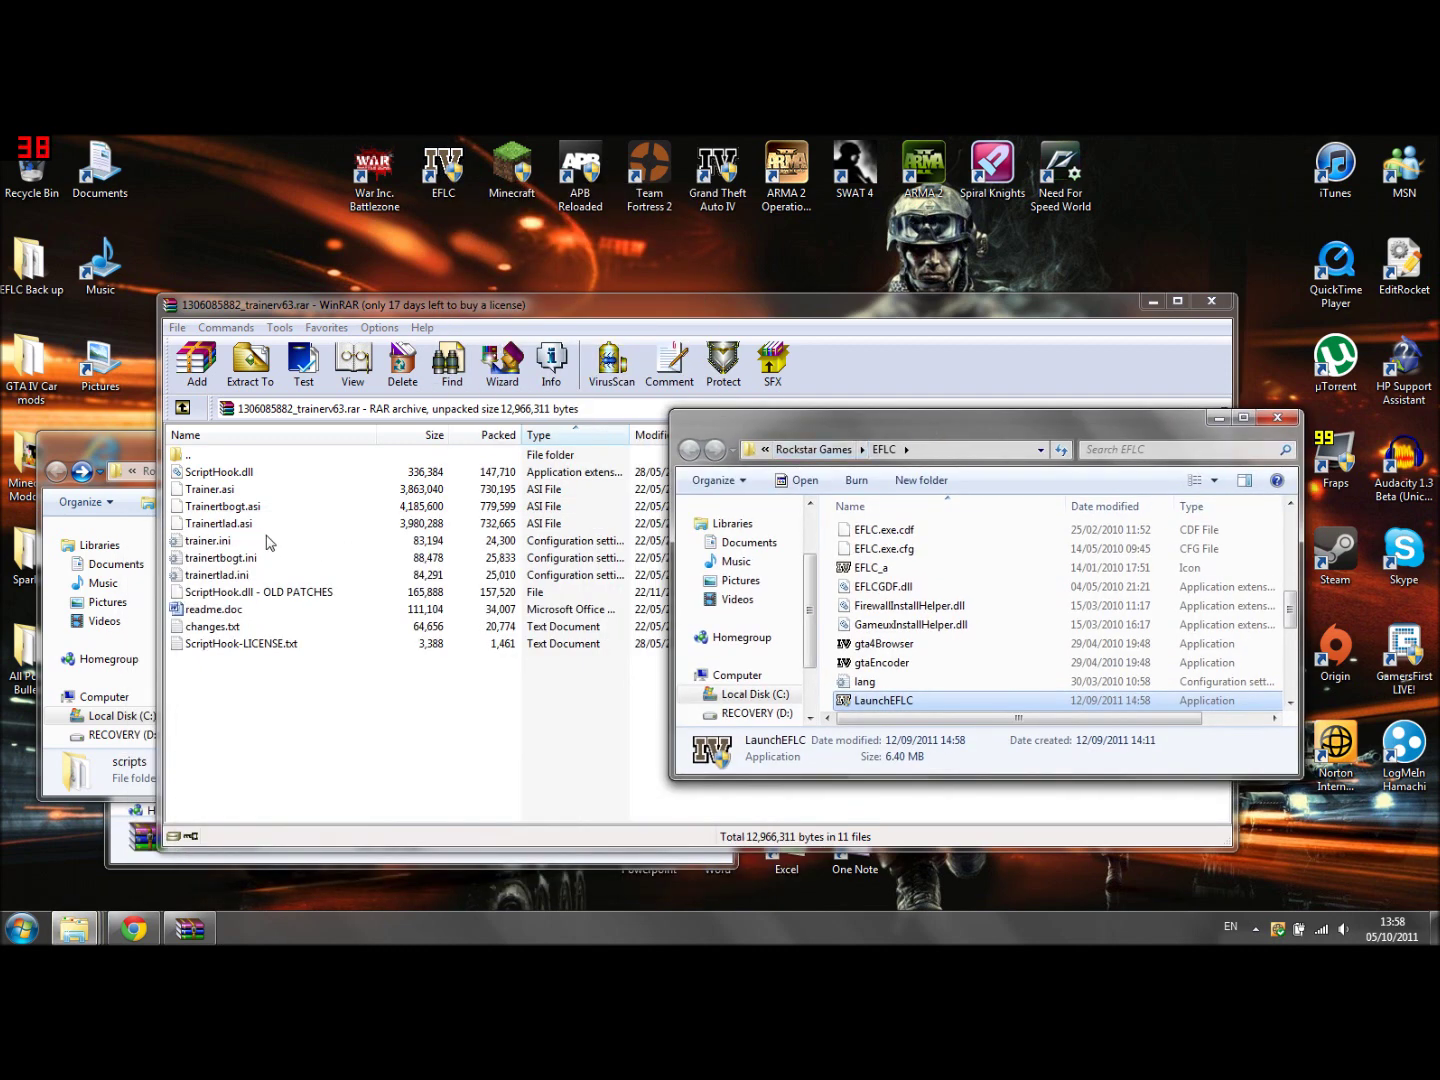
Step: Select Trainertbogt.asi, Trainertlad.asi, trainer.ini, trainertbogt.ini and trainertlad.ini in the archive and bring the EFLC folder's file list forward
click(222, 510)
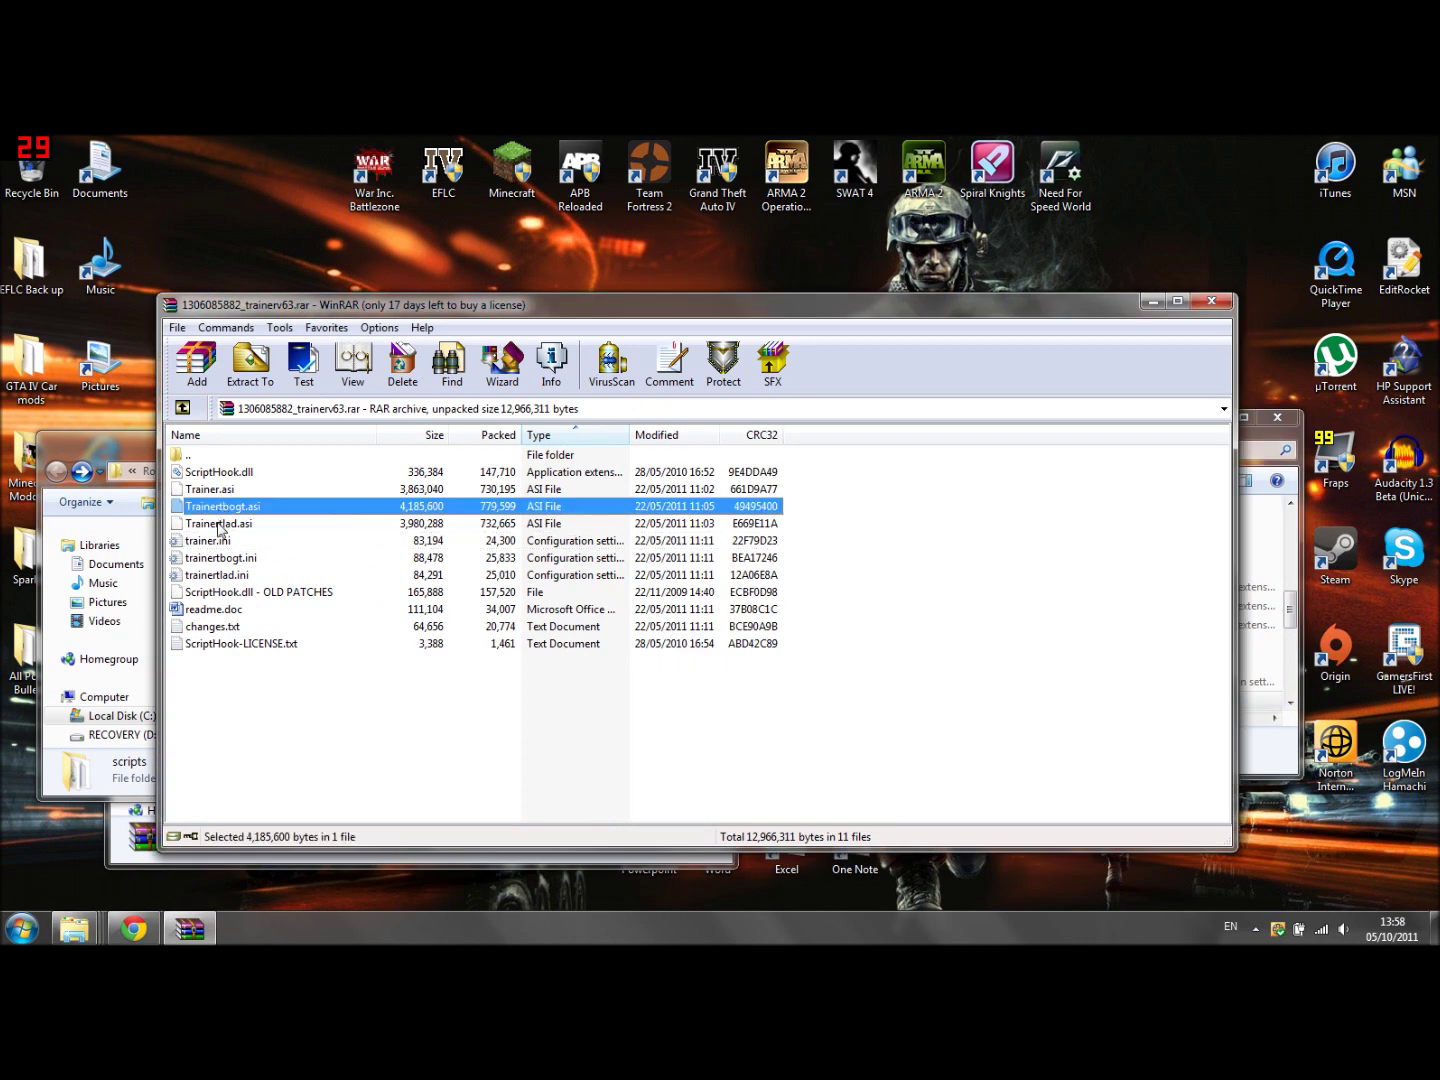
ctrl+click(221, 524)
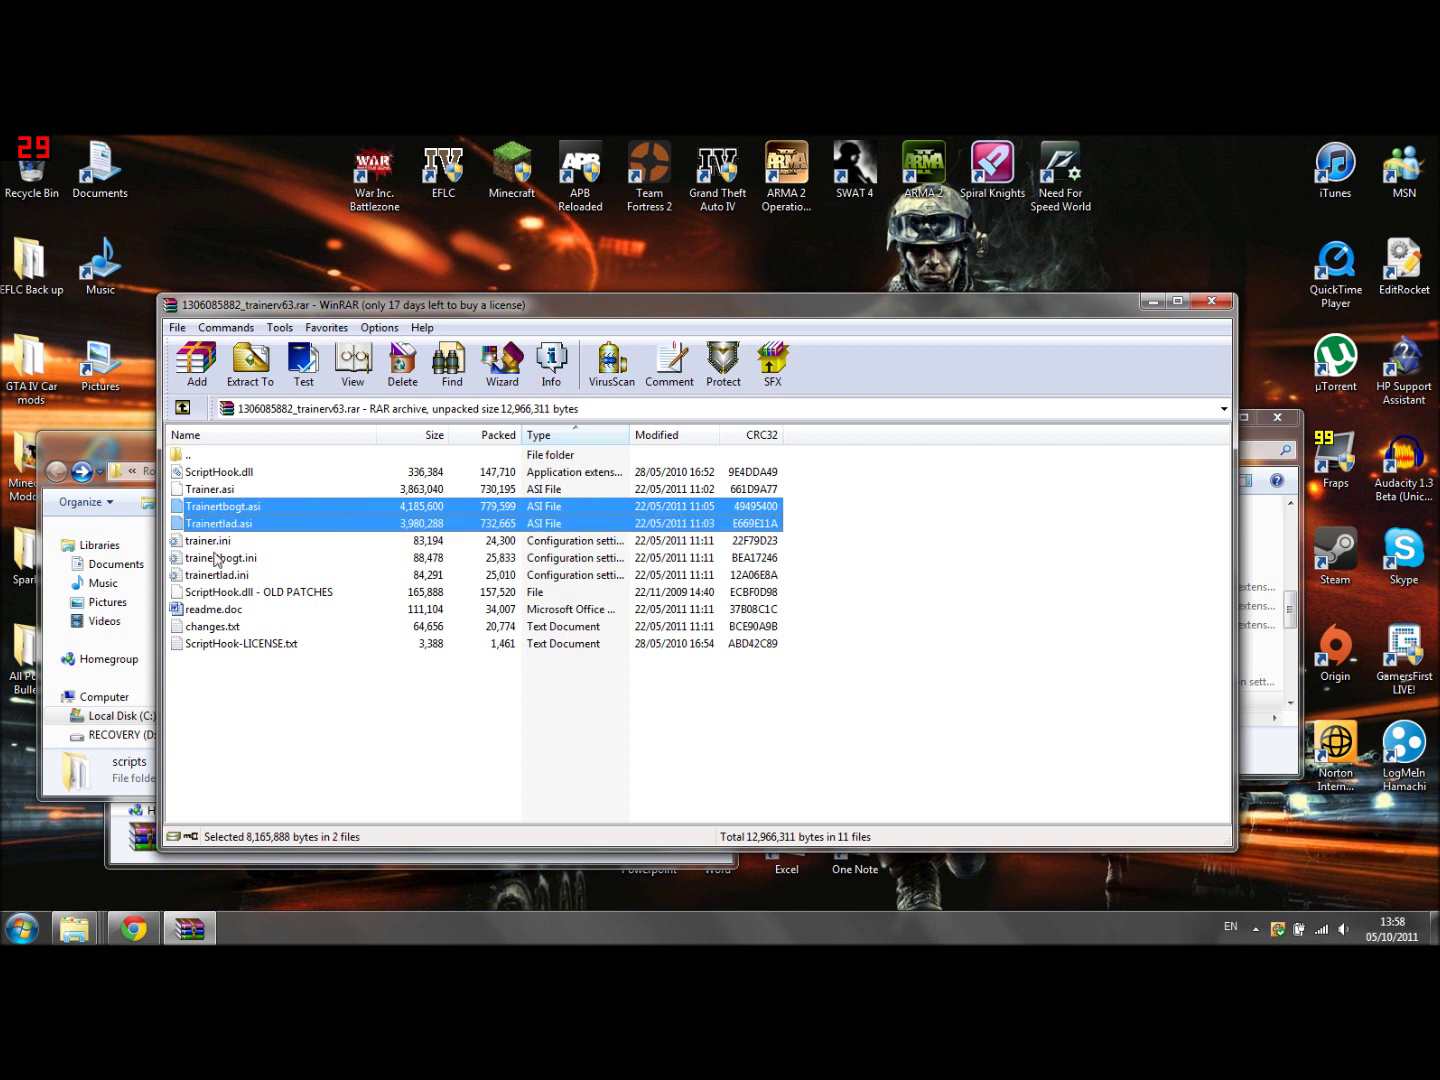
ctrl+click(208, 541)
ctrl+click(211, 559)
ctrl+click(216, 575)
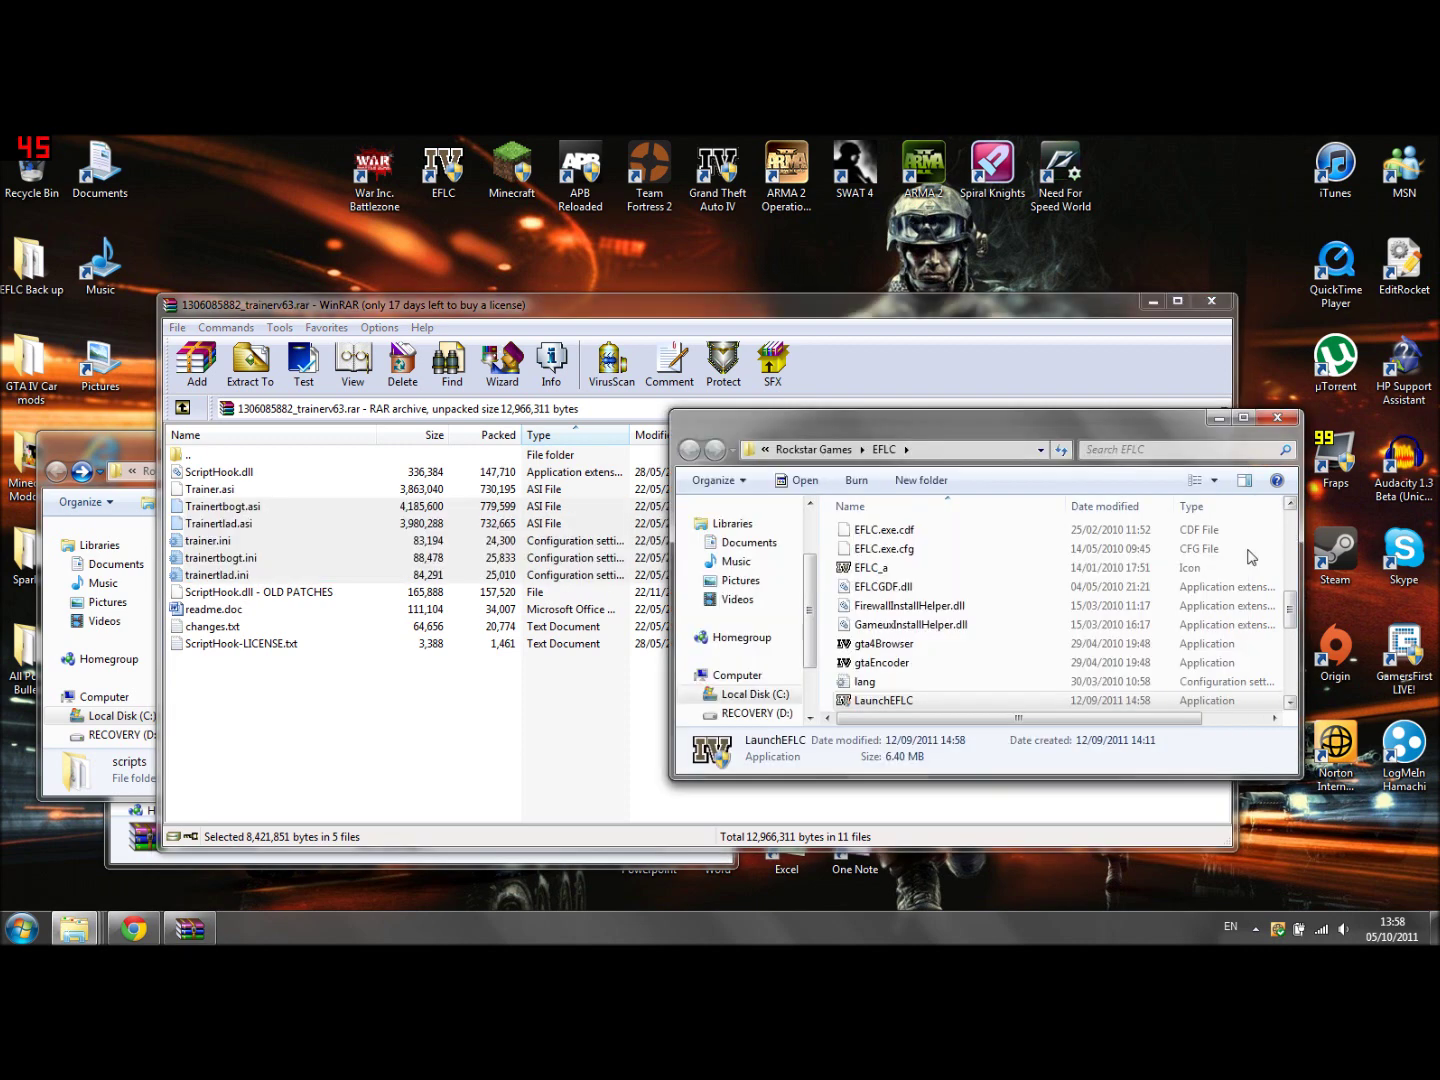
click(1263, 560)
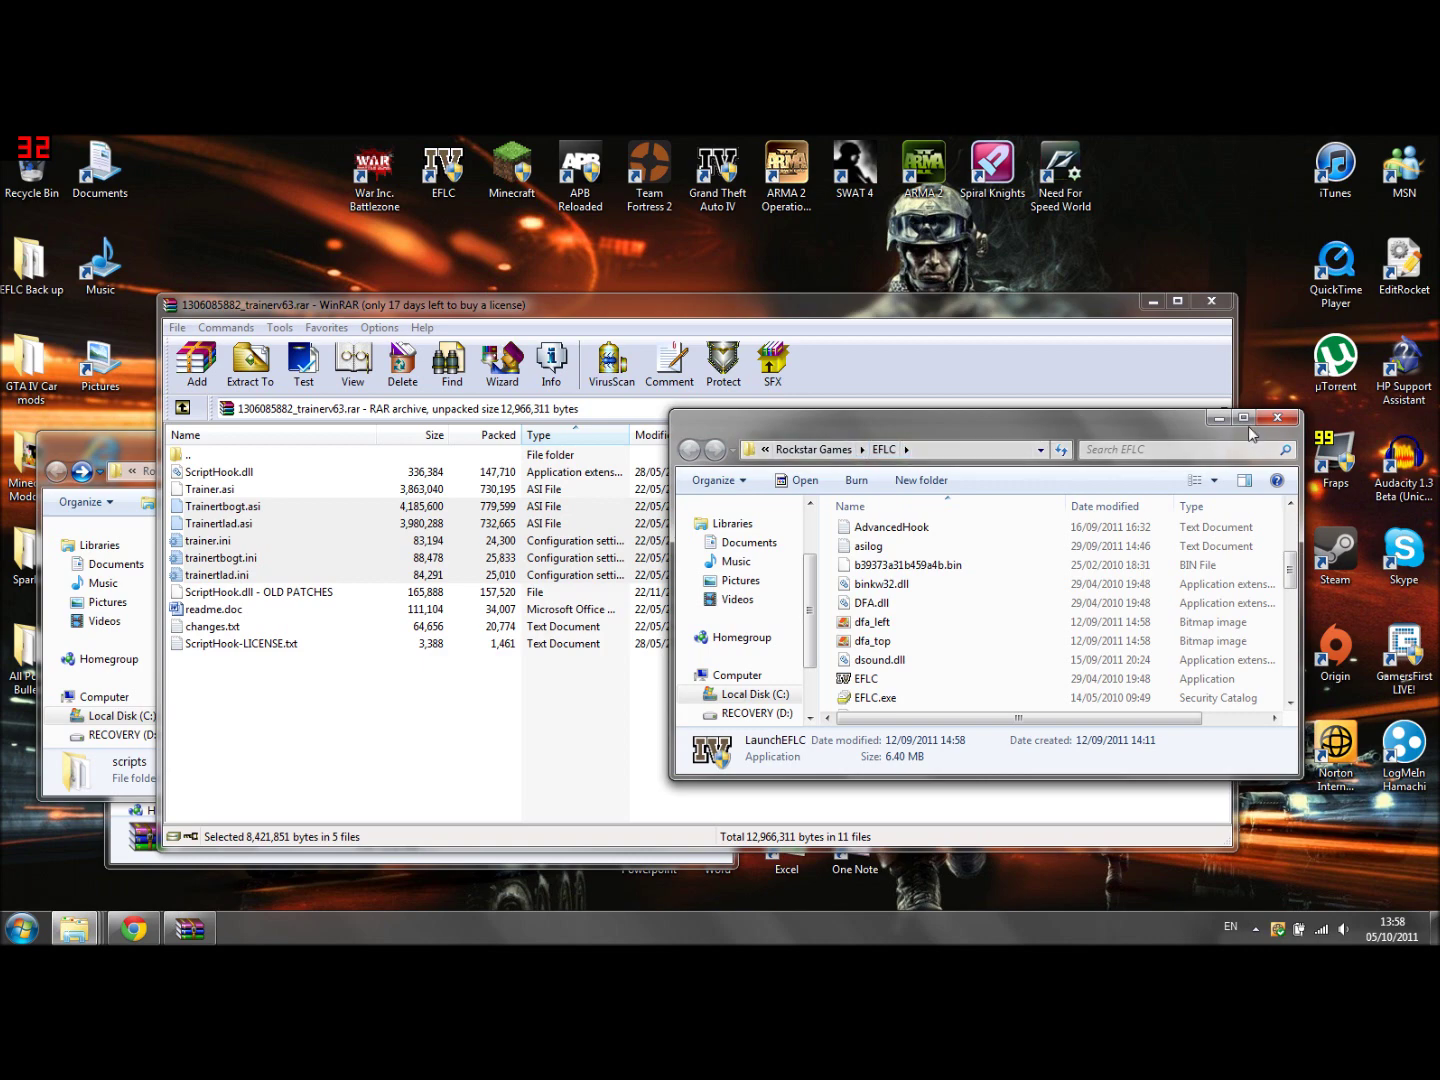
Step: Close the EFLC folder and the trainer archive, and minimize the Grand Theft Auto IV folder window
click(1276, 417)
click(1226, 311)
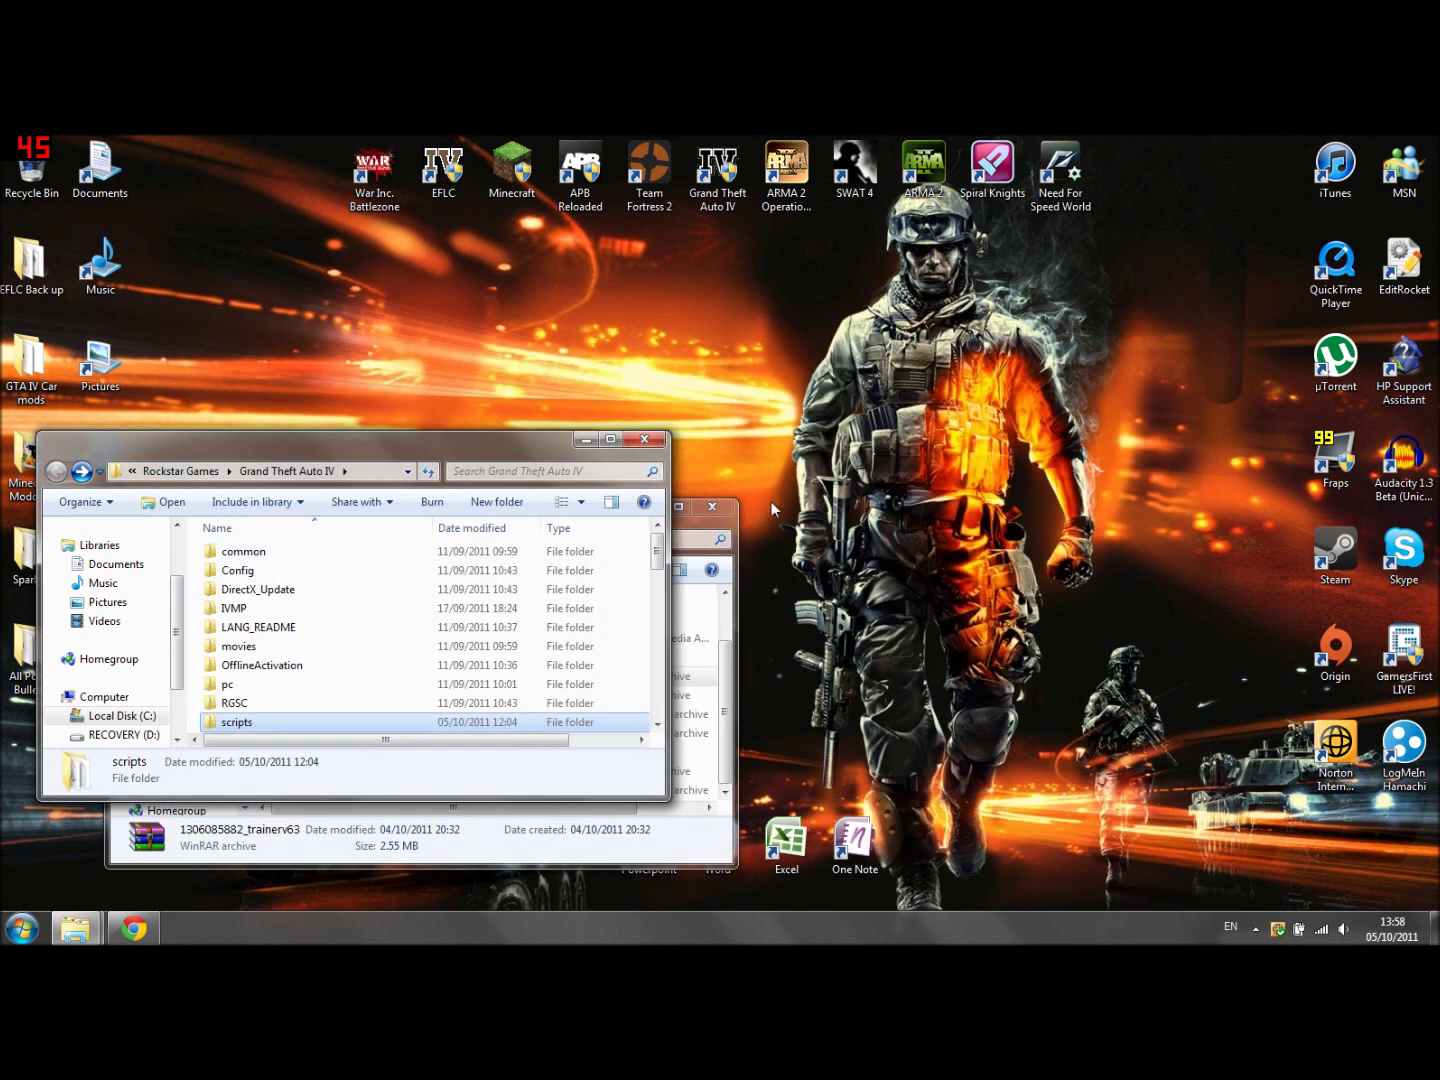
scroll(560, 570, down, 3)
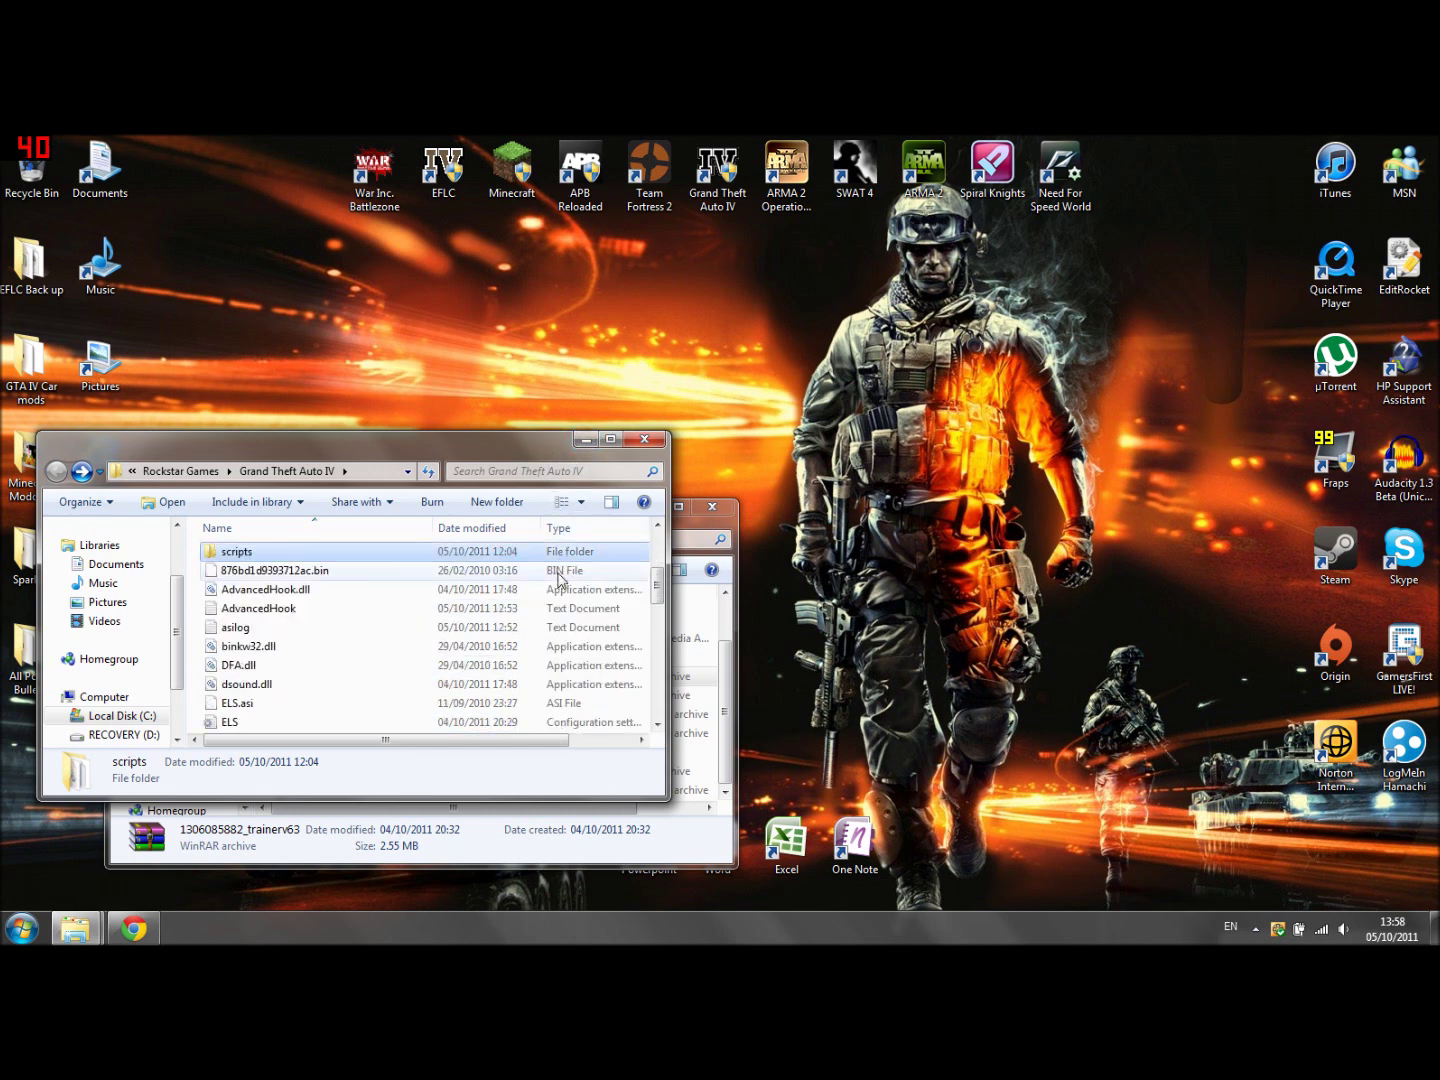
click(584, 441)
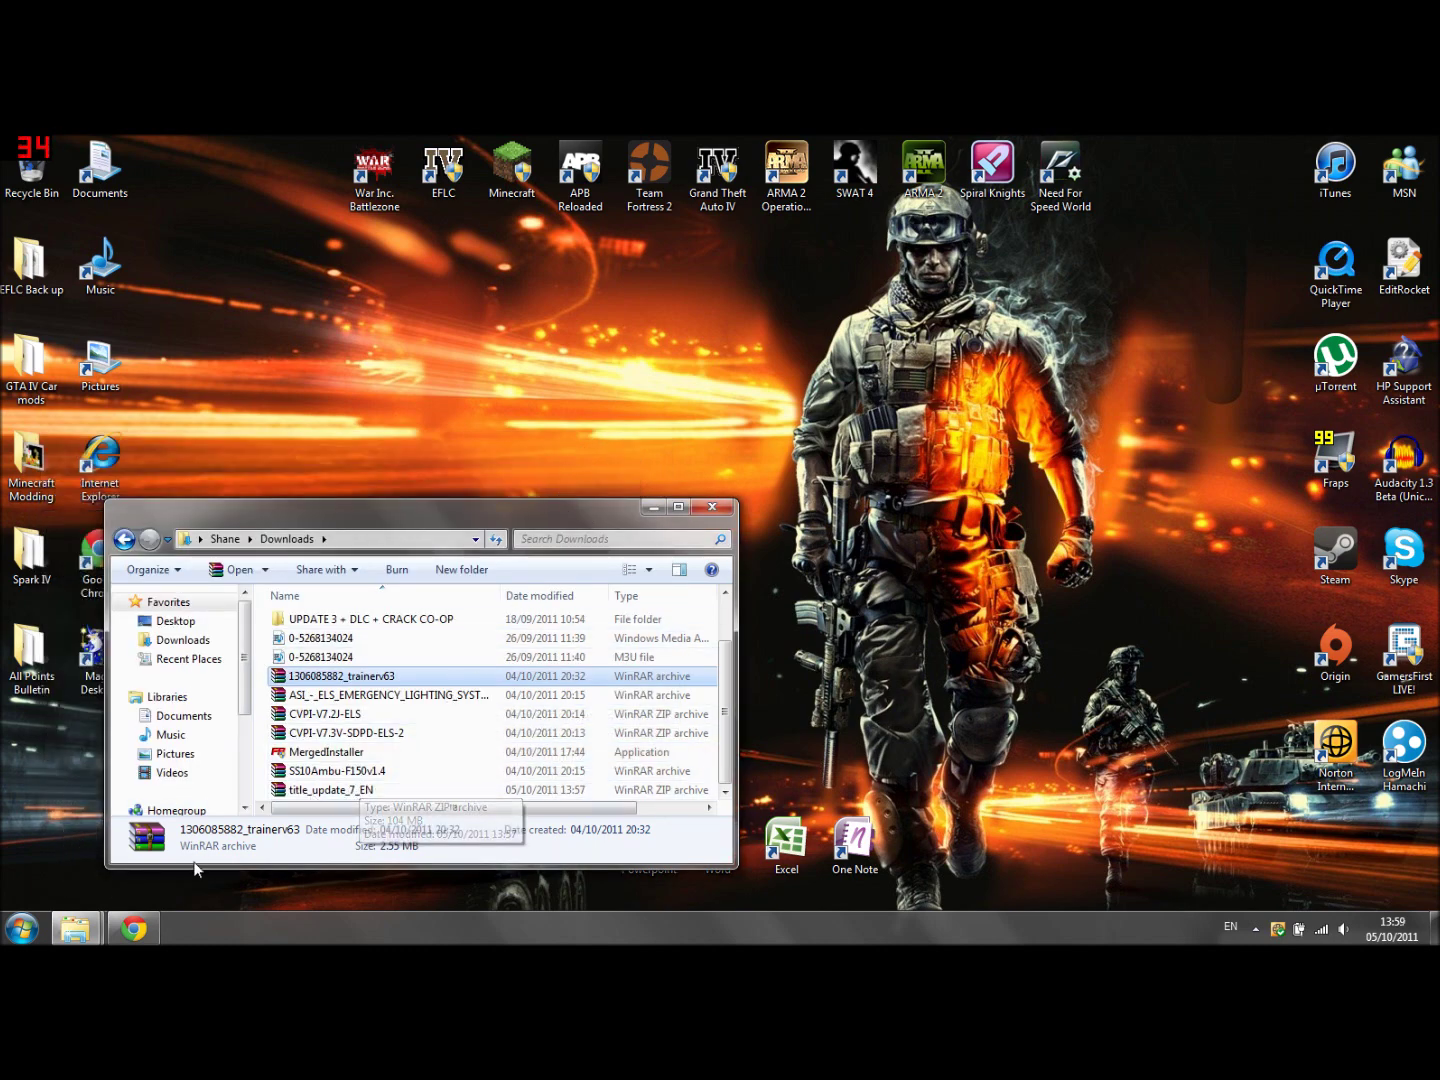
Step: Open the title_update_7_EN archive from the Downloads folder and extract its title_update_7_EN folder to the Desktop
click(134, 929)
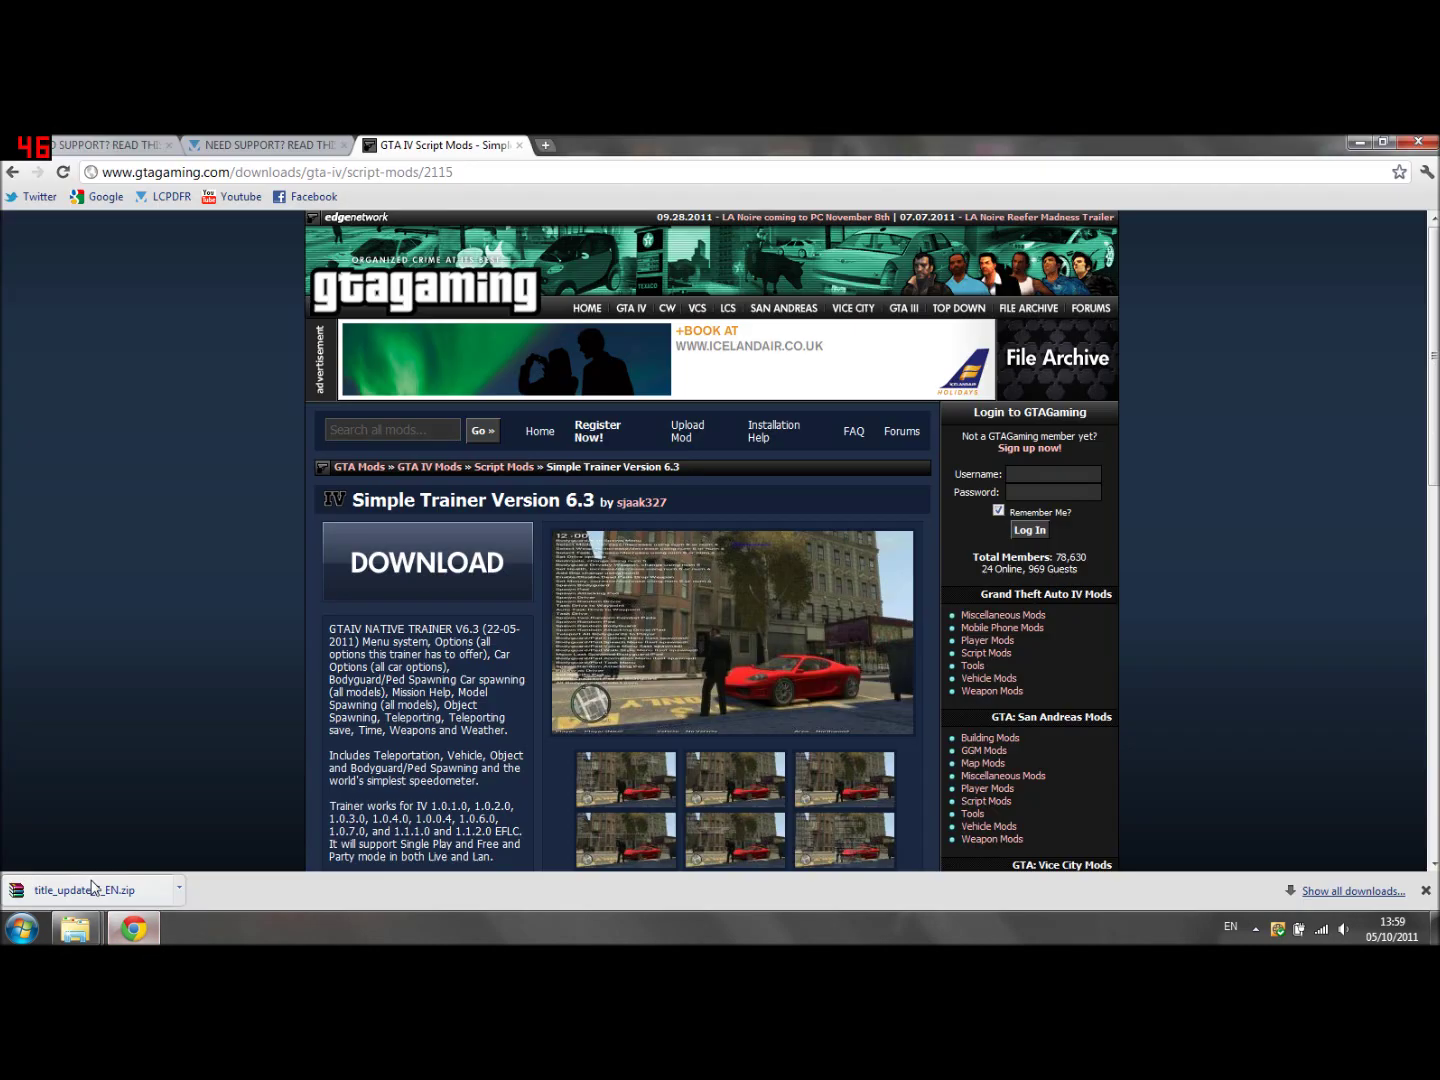
click(134, 930)
double_click(314, 790)
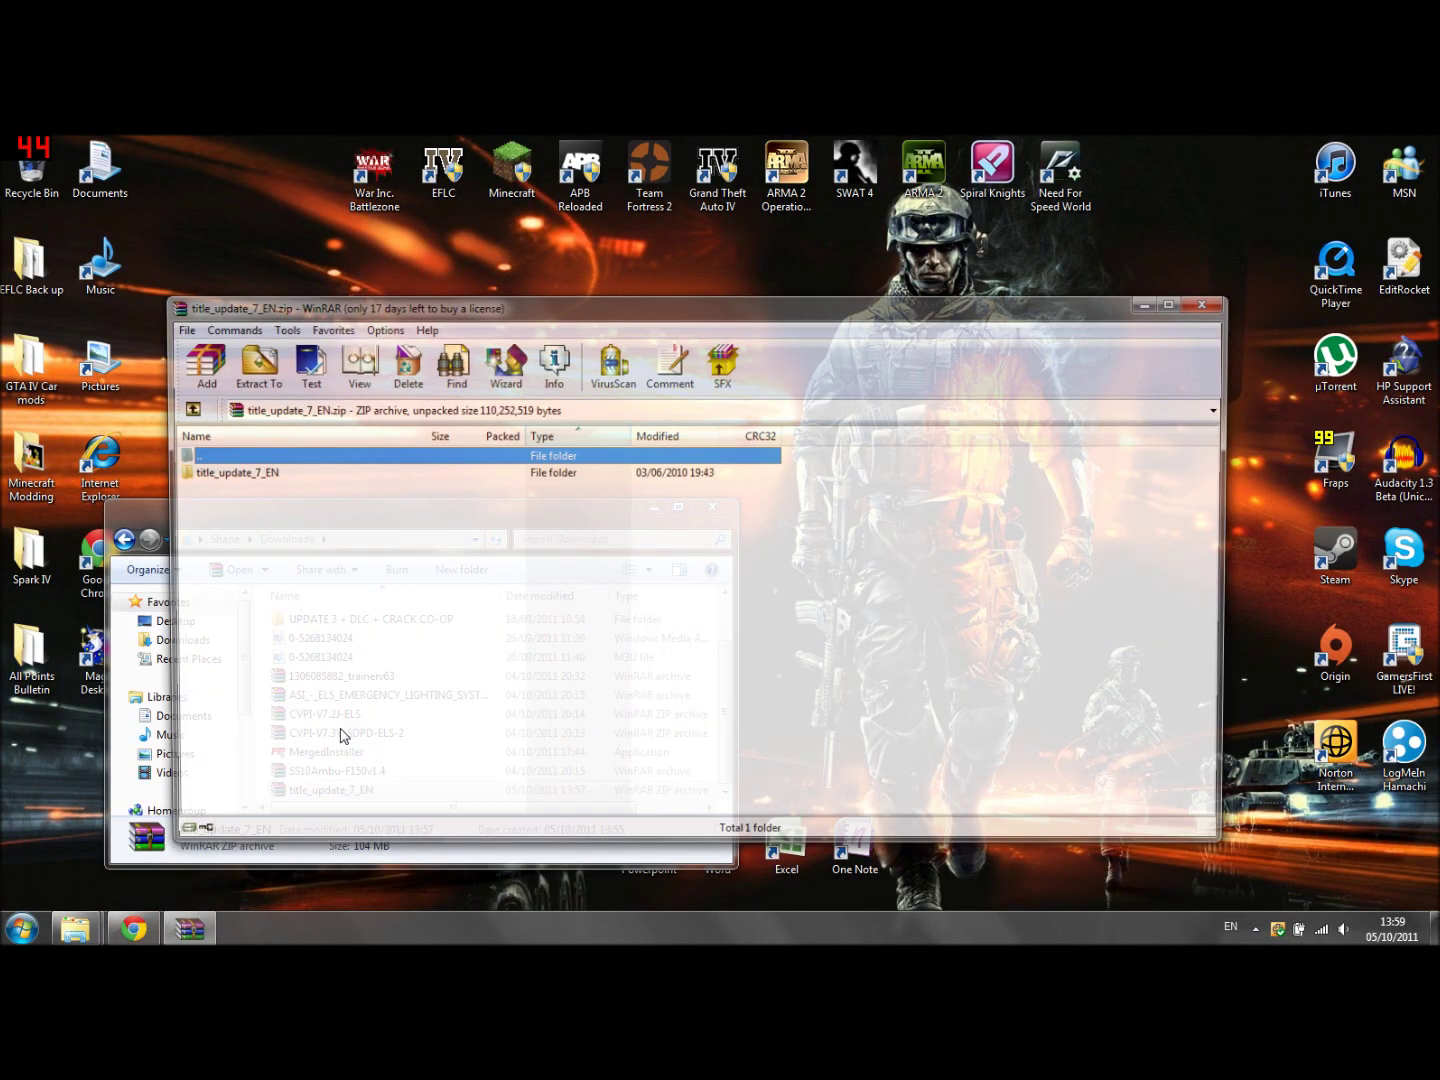
click(228, 474)
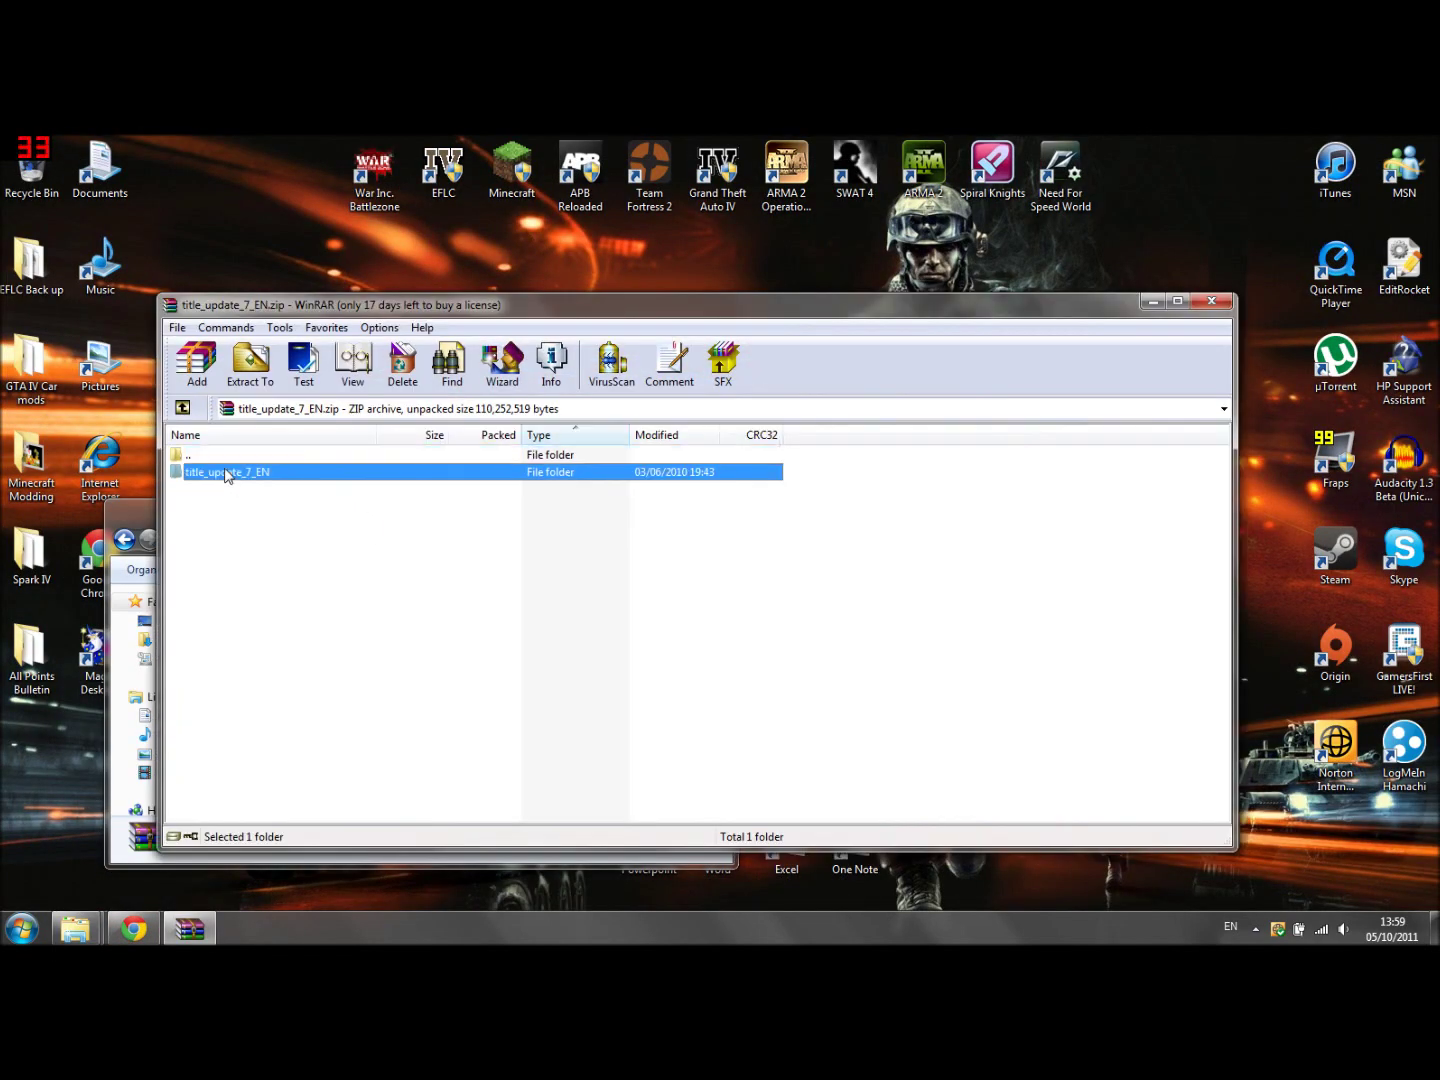
click(252, 365)
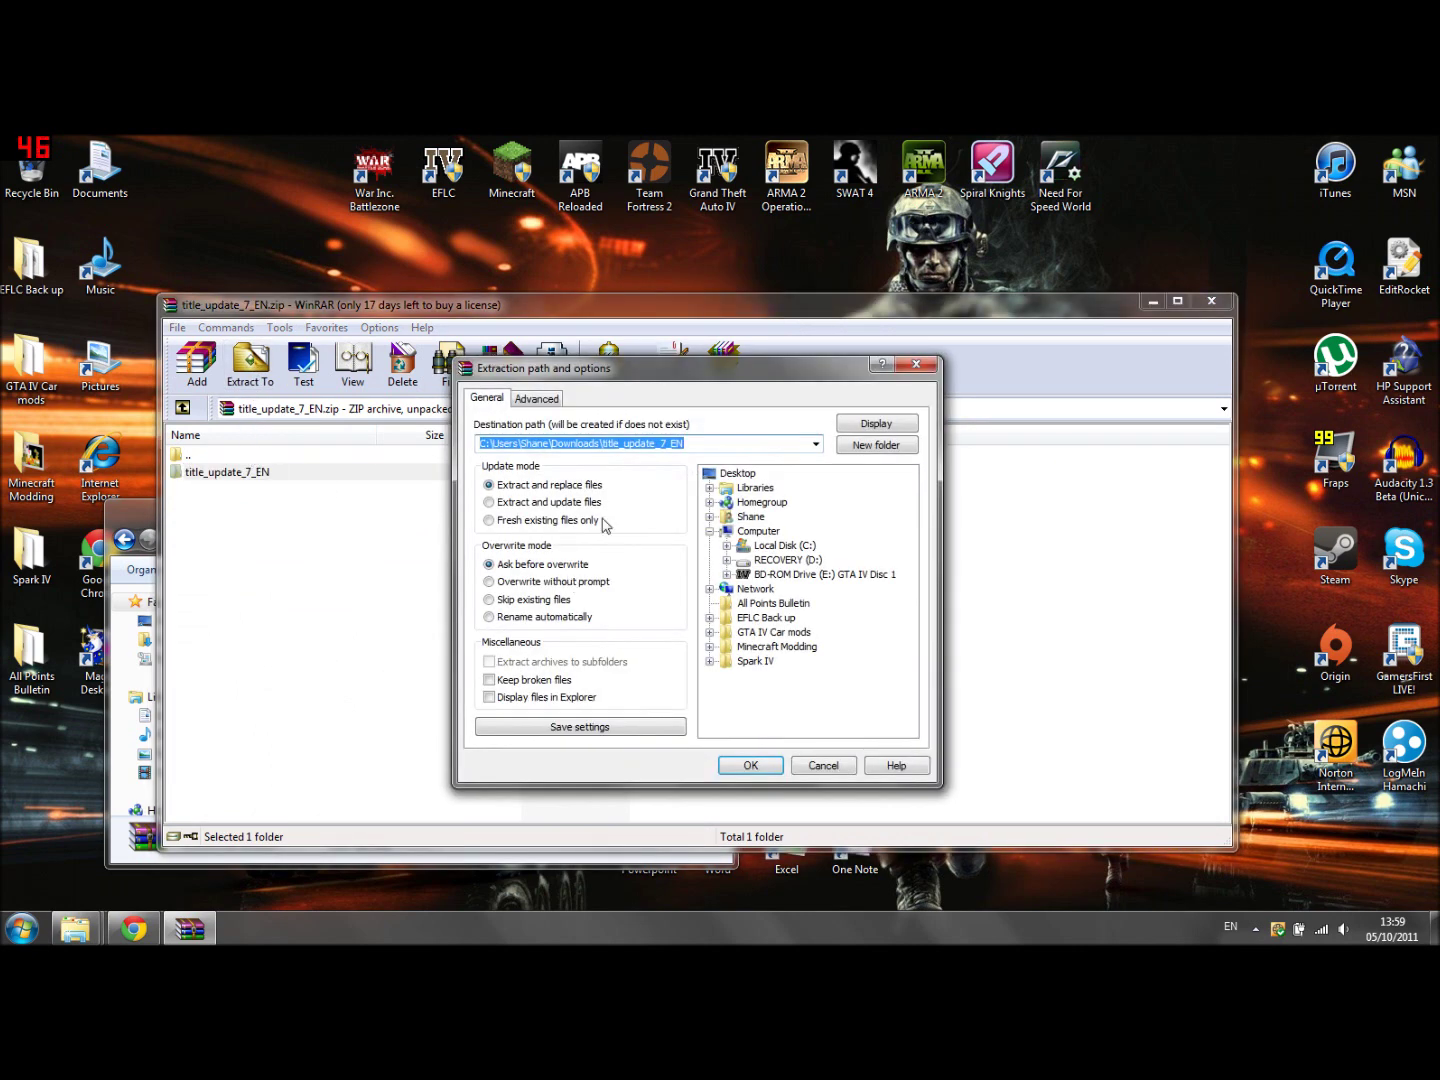
click(735, 473)
click(751, 765)
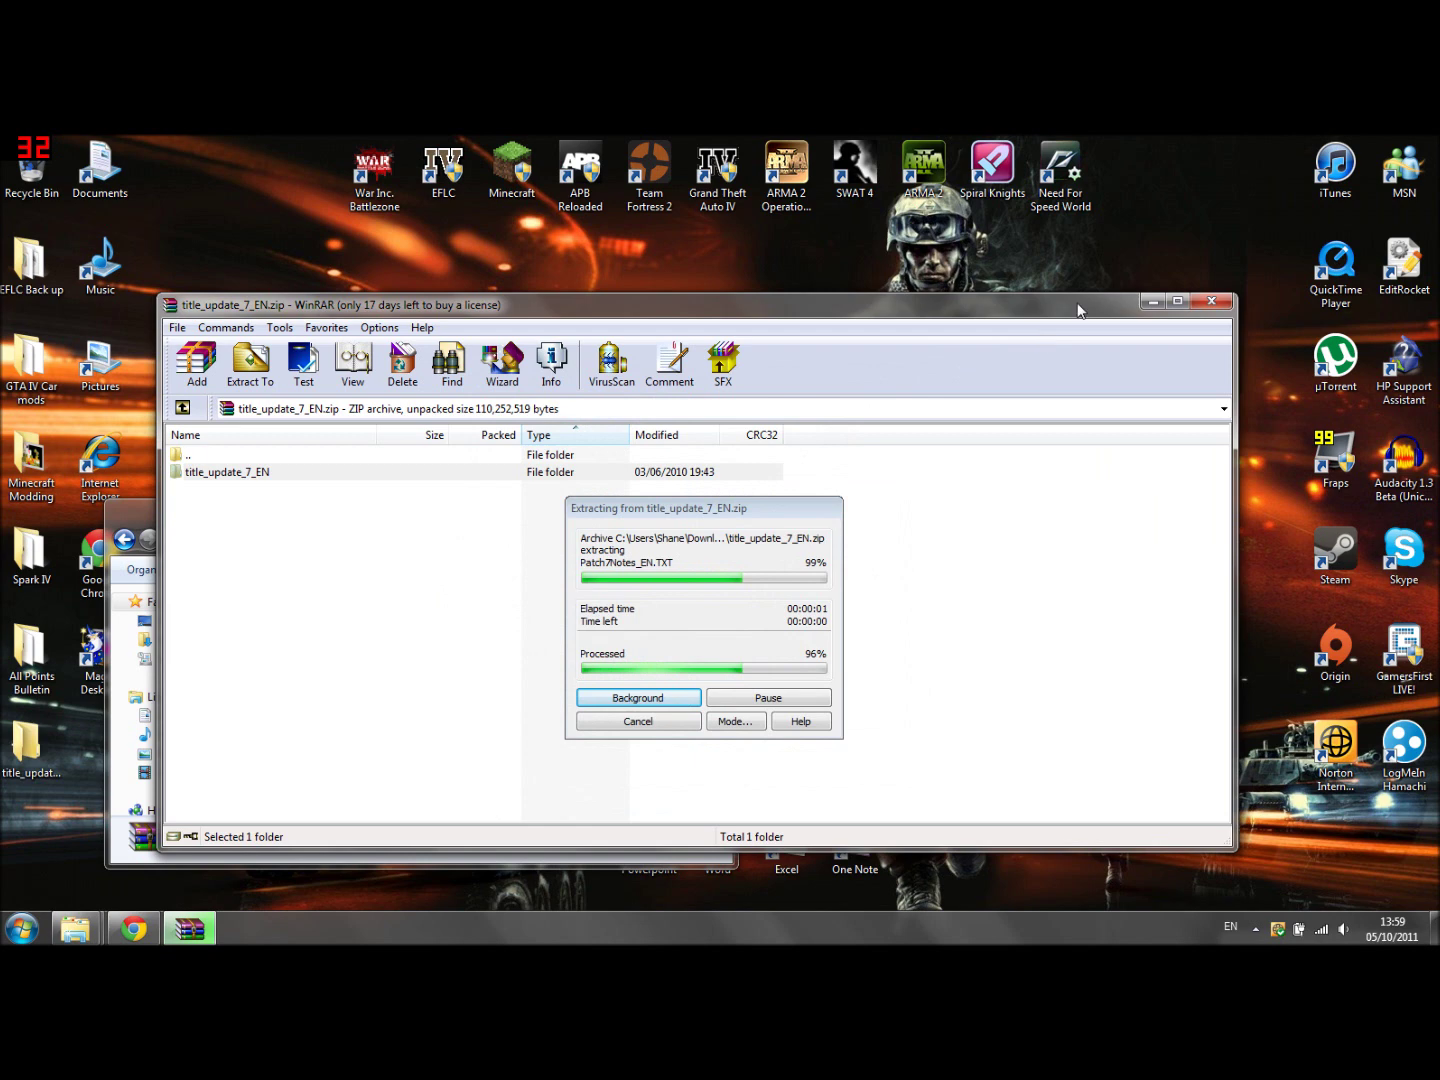
Step: Clear the archive and Downloads windows away, and open the extracted title_update_7_EN folder after moving it toward the desktop's middle
click(1145, 303)
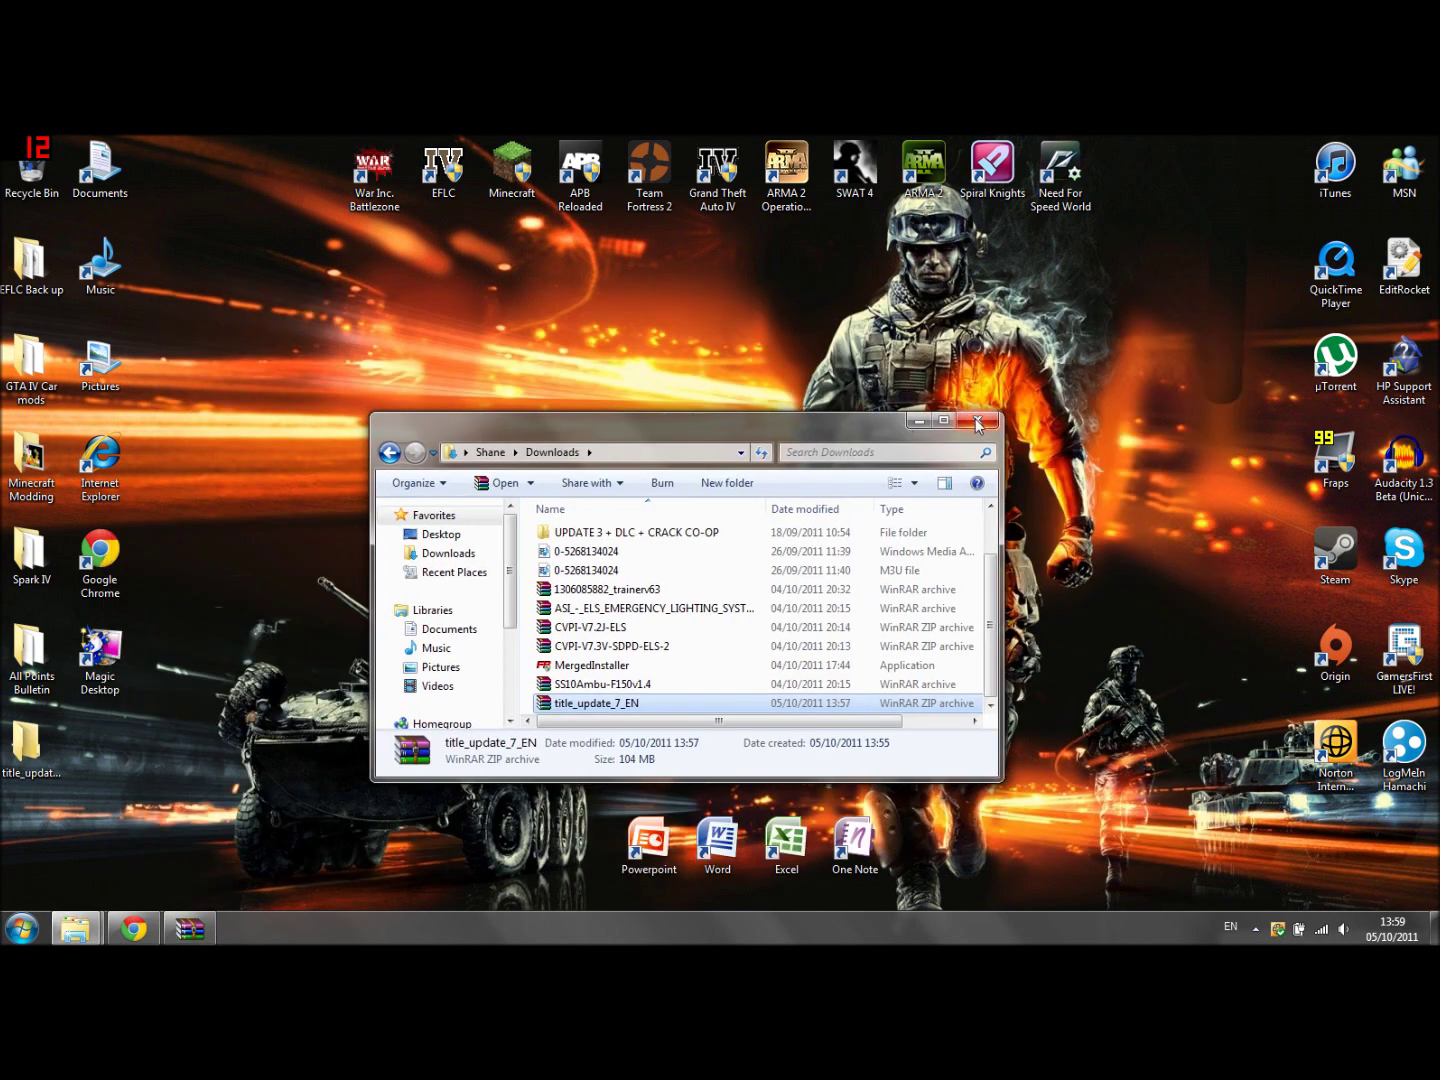
click(1068, 415)
drag(14, 761, 507, 628)
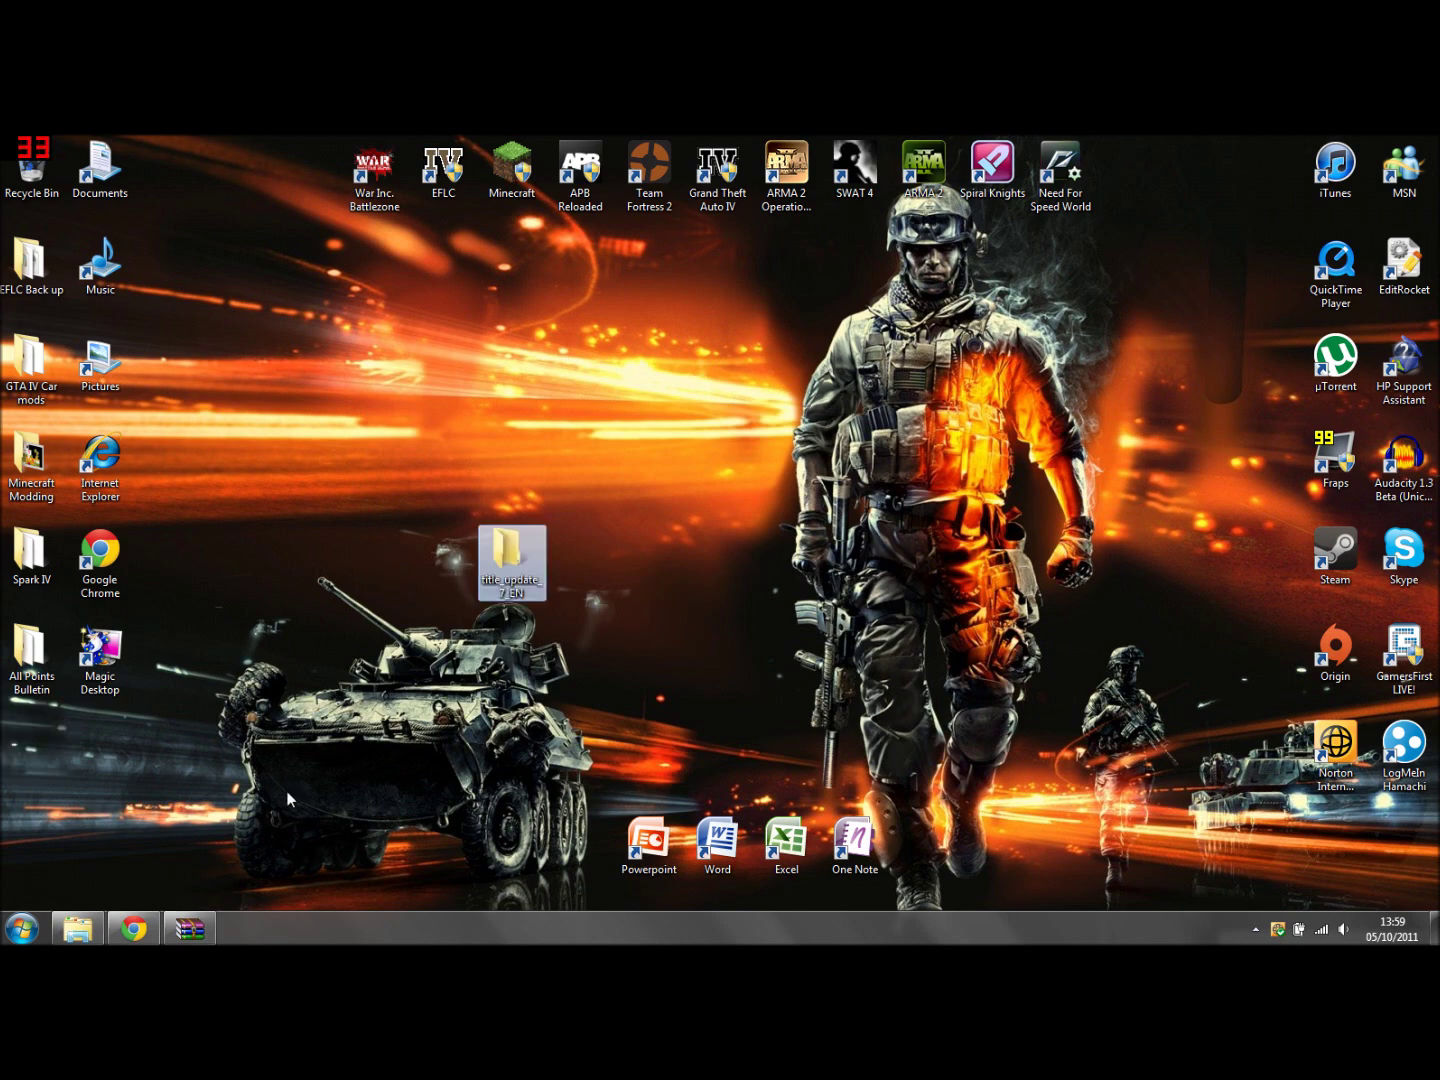
double_click(481, 578)
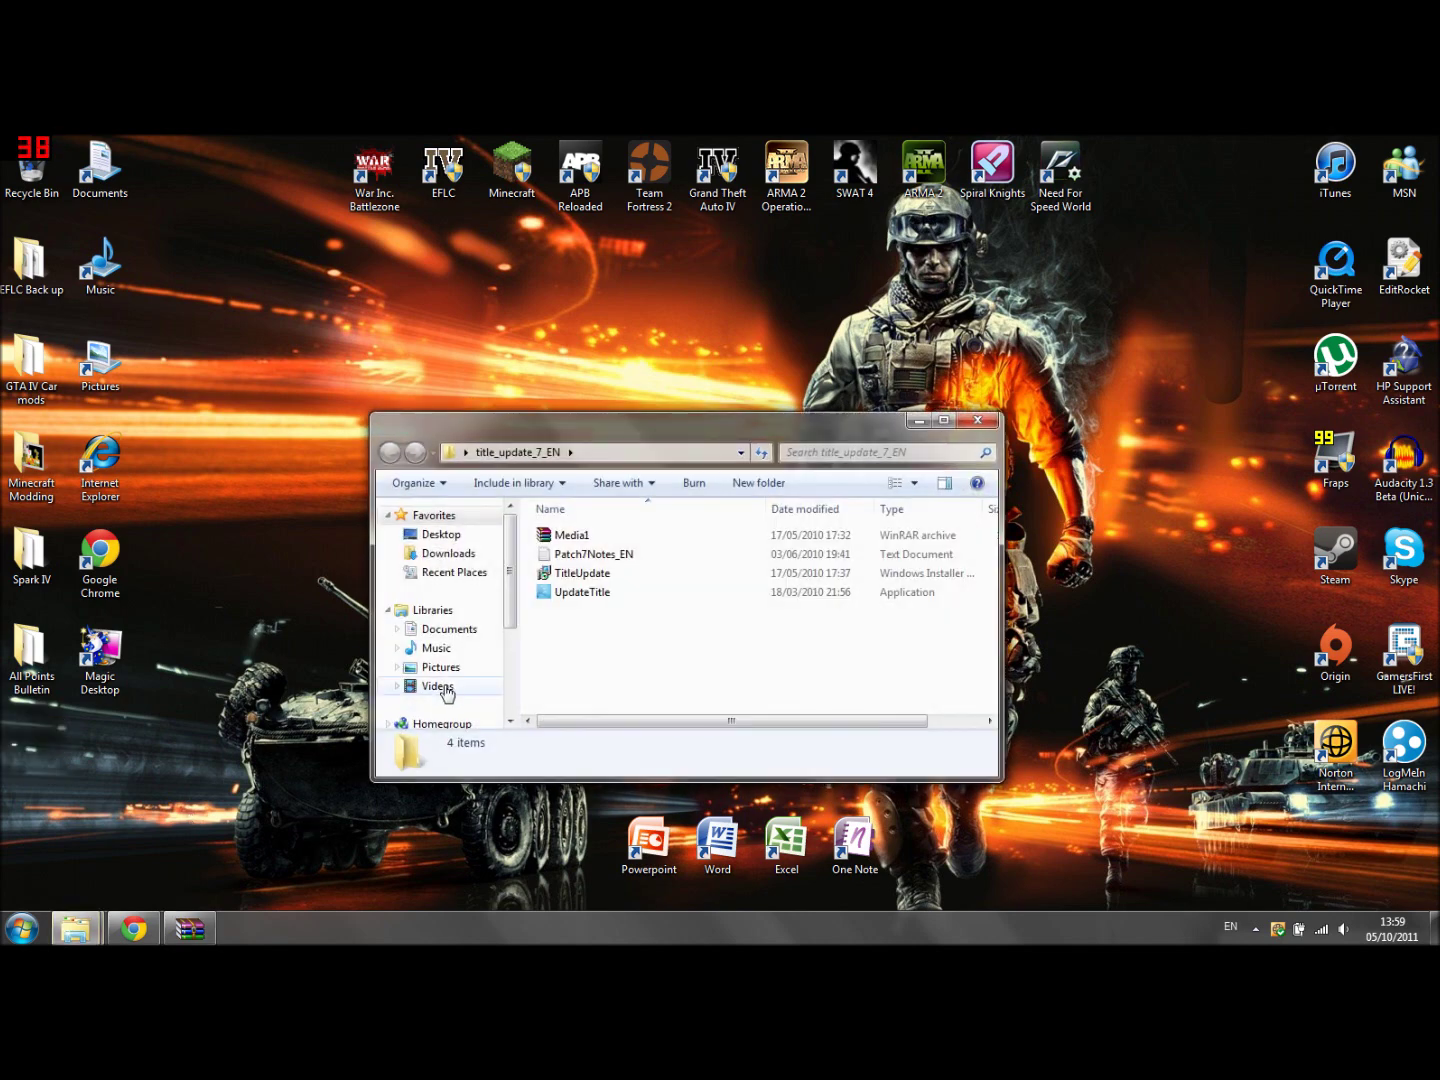
Step: Look at the file actions available for the UpdateTitle application, dismiss them and close the title_update_7_EN folder
click(567, 594)
right_click(567, 594)
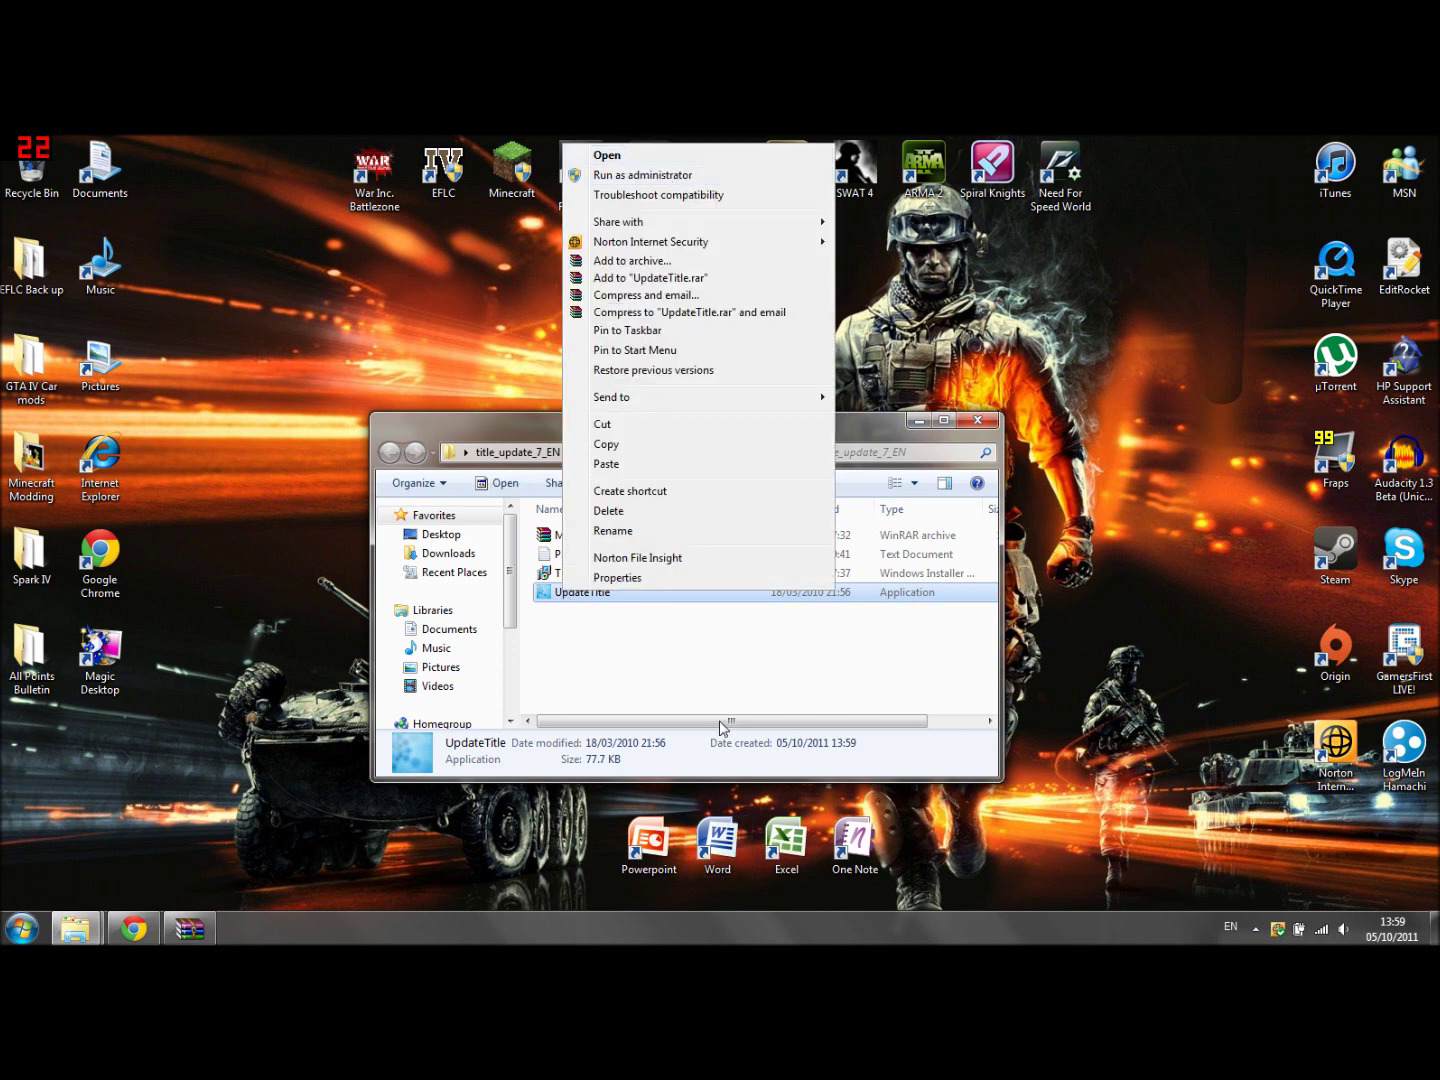
click(720, 665)
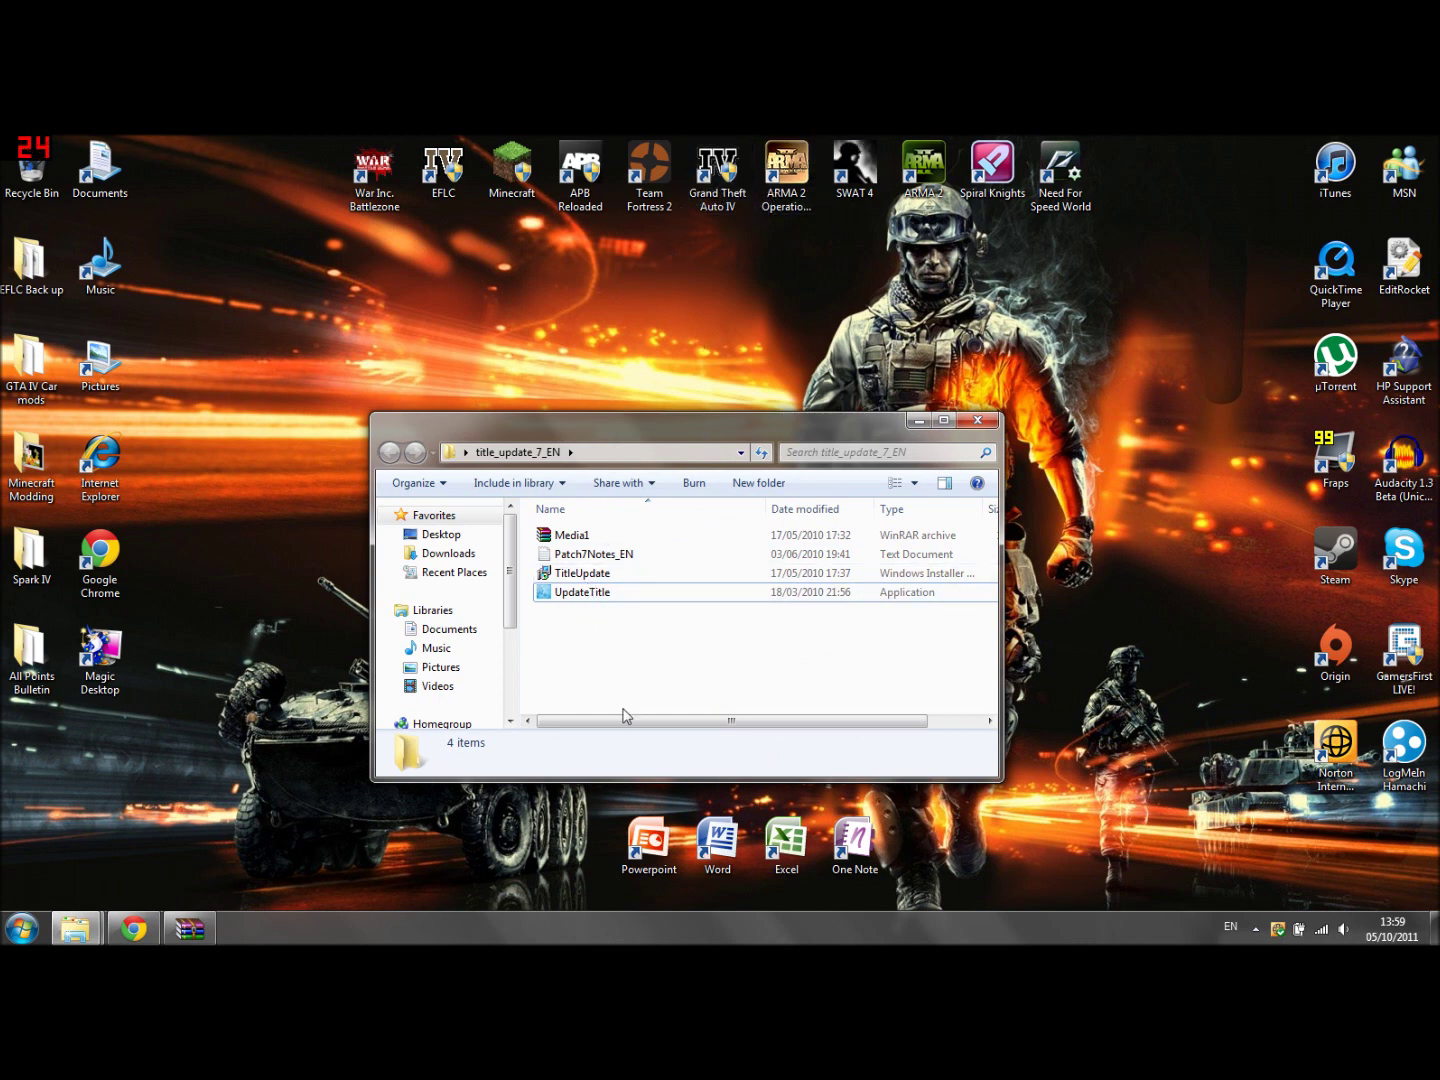
click(968, 427)
Step: Switch to Chrome, close the Simple Trainer page and open both Microsoft install links from the LCPDFR support post in new tabs
click(134, 929)
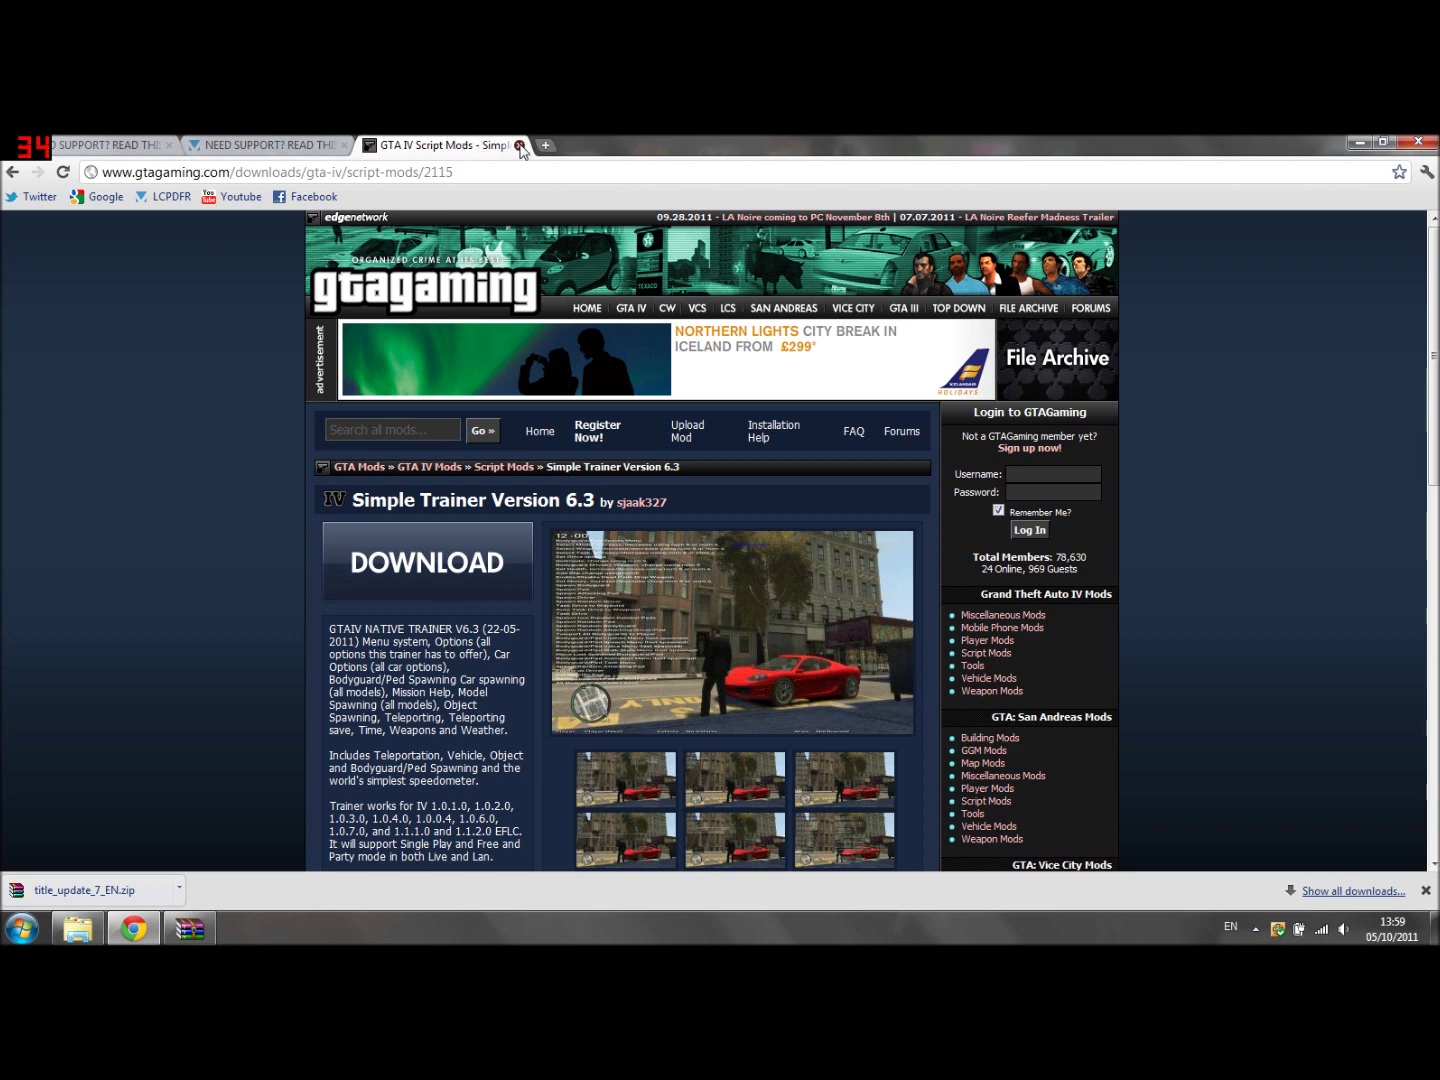
click(519, 146)
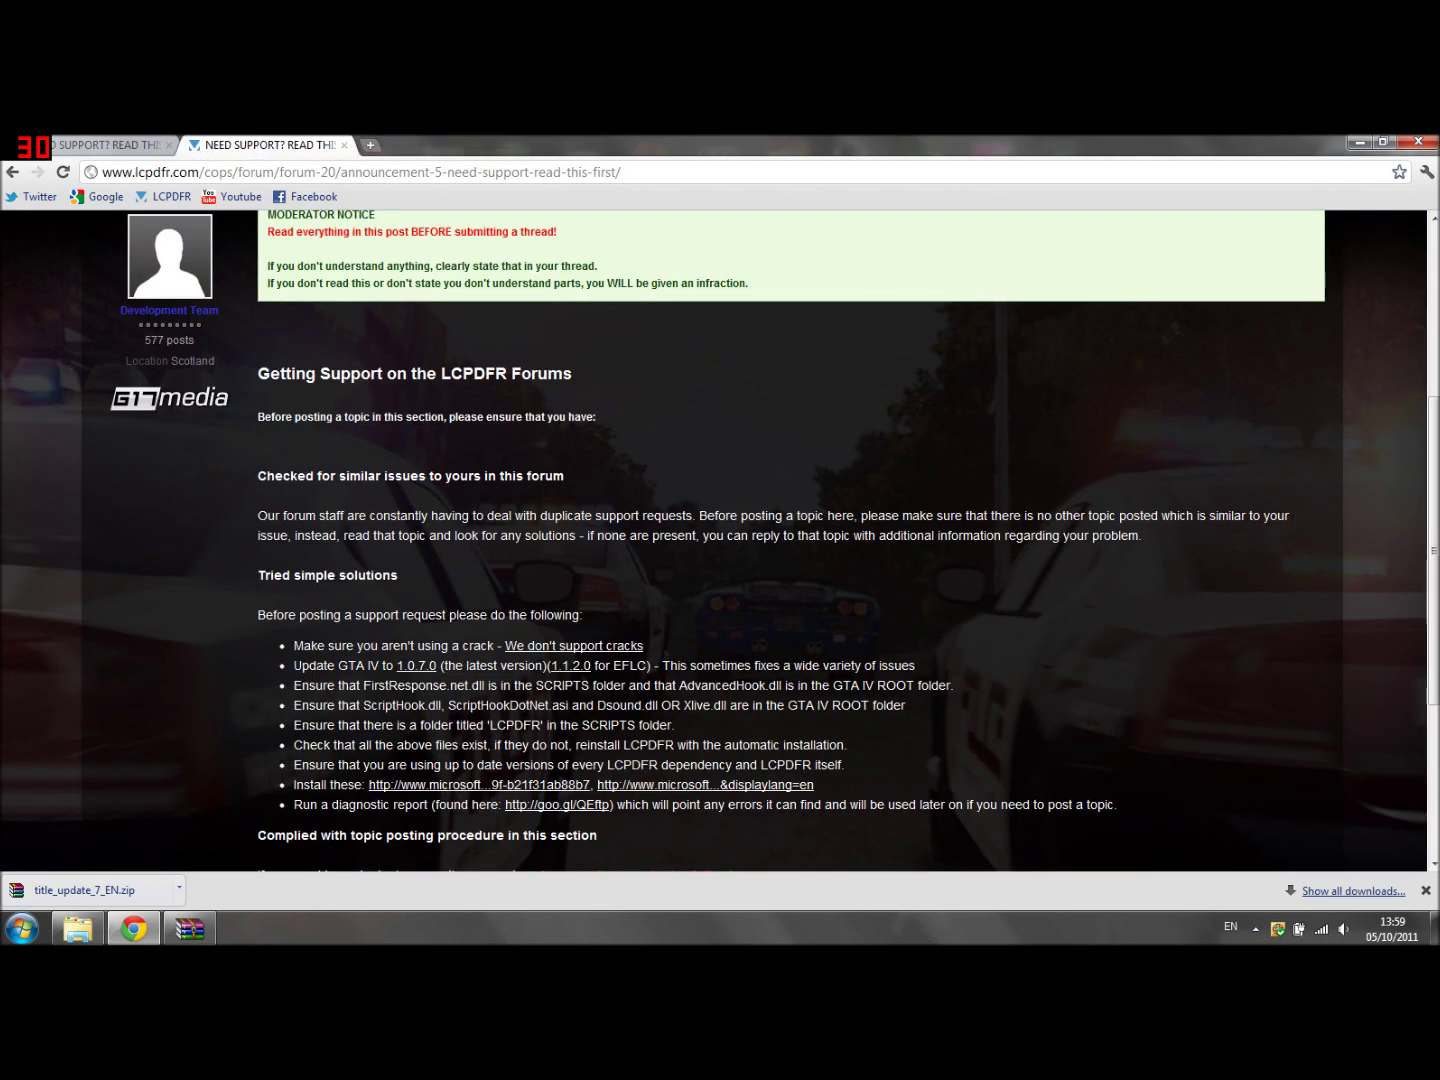
middle_click(380, 784)
middle_click(625, 786)
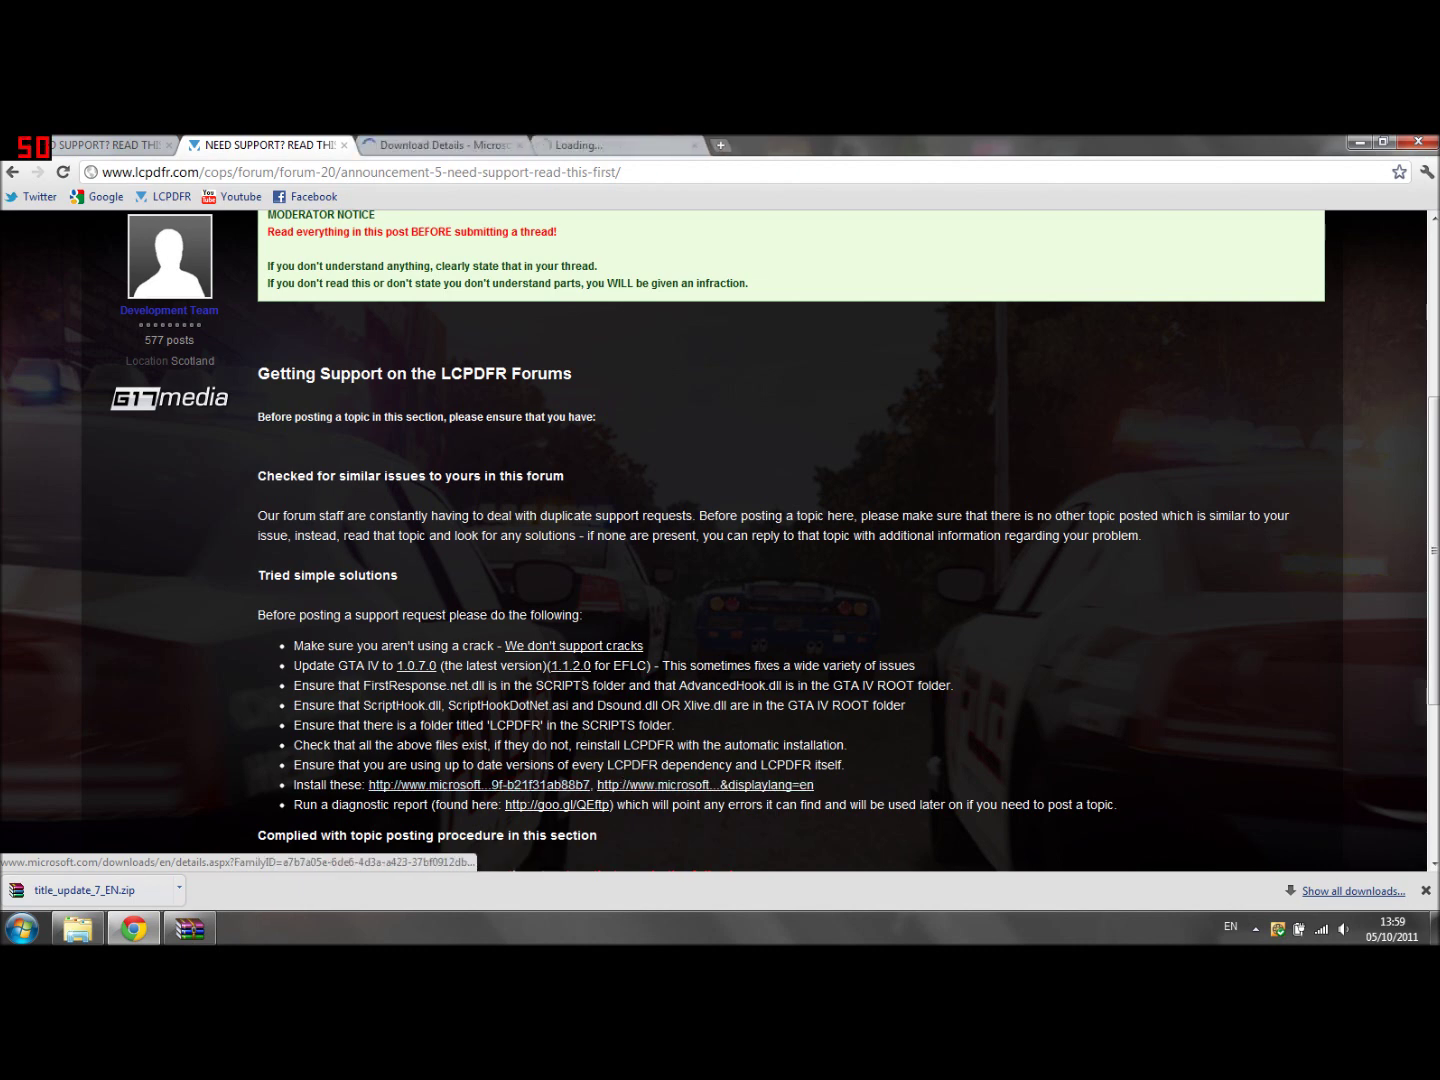
Step: Examine the Microsoft .NET Framework 4 (Standalone Installer) download page, including its title and quick details
key(ctrl+Tab)
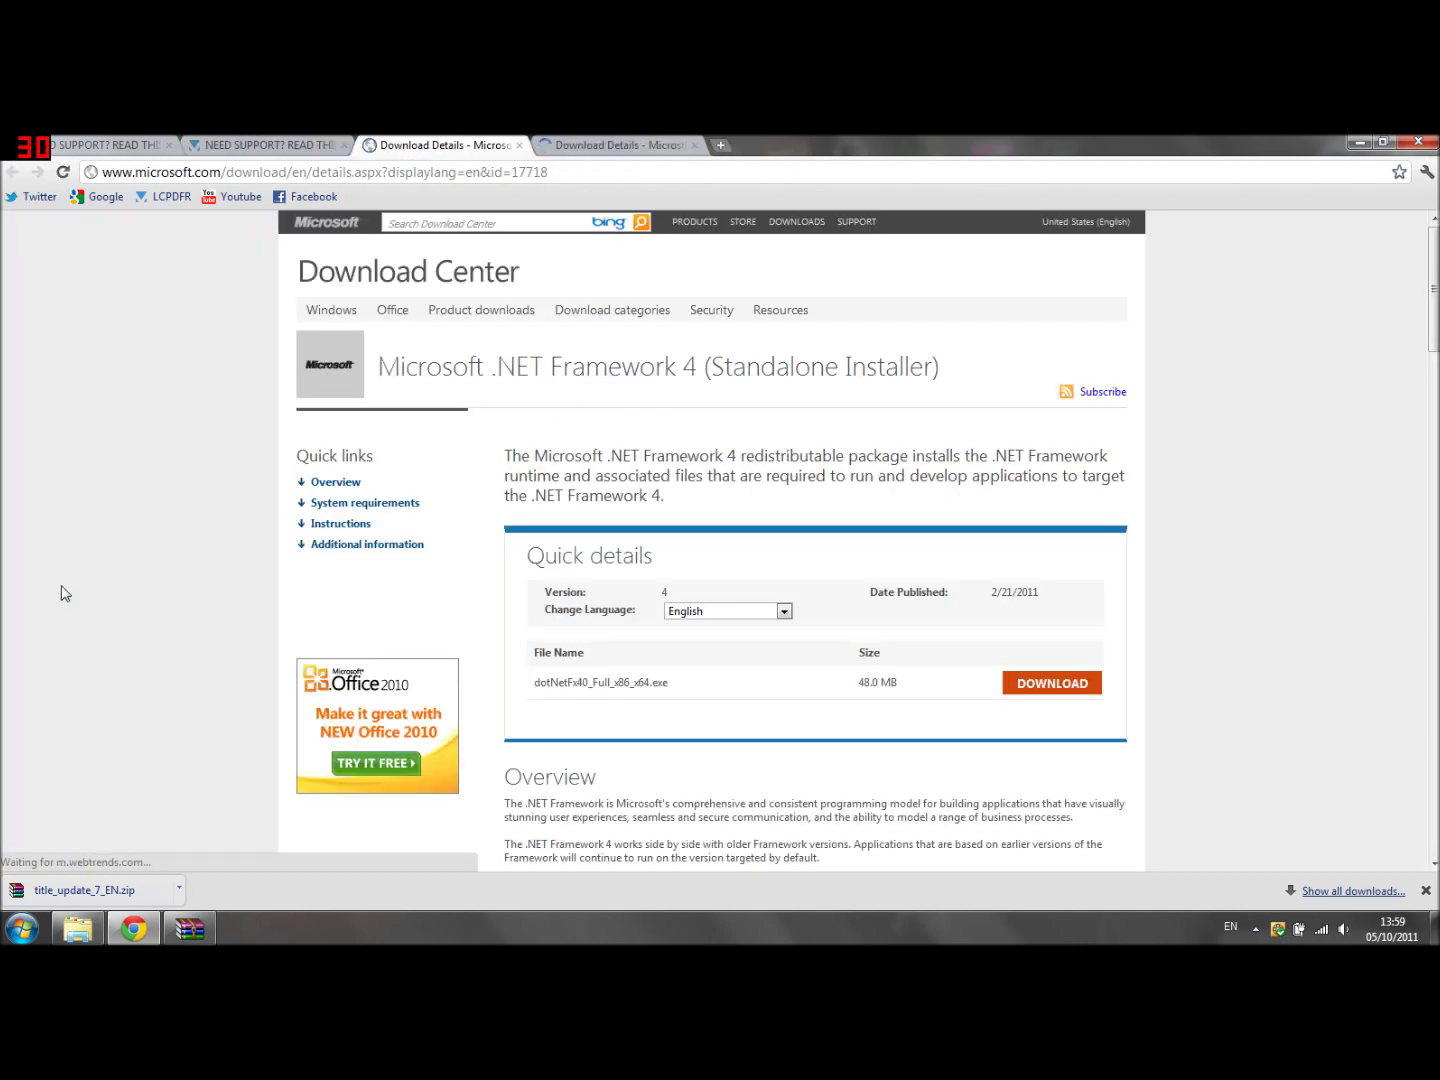
drag(484, 365, 711, 365)
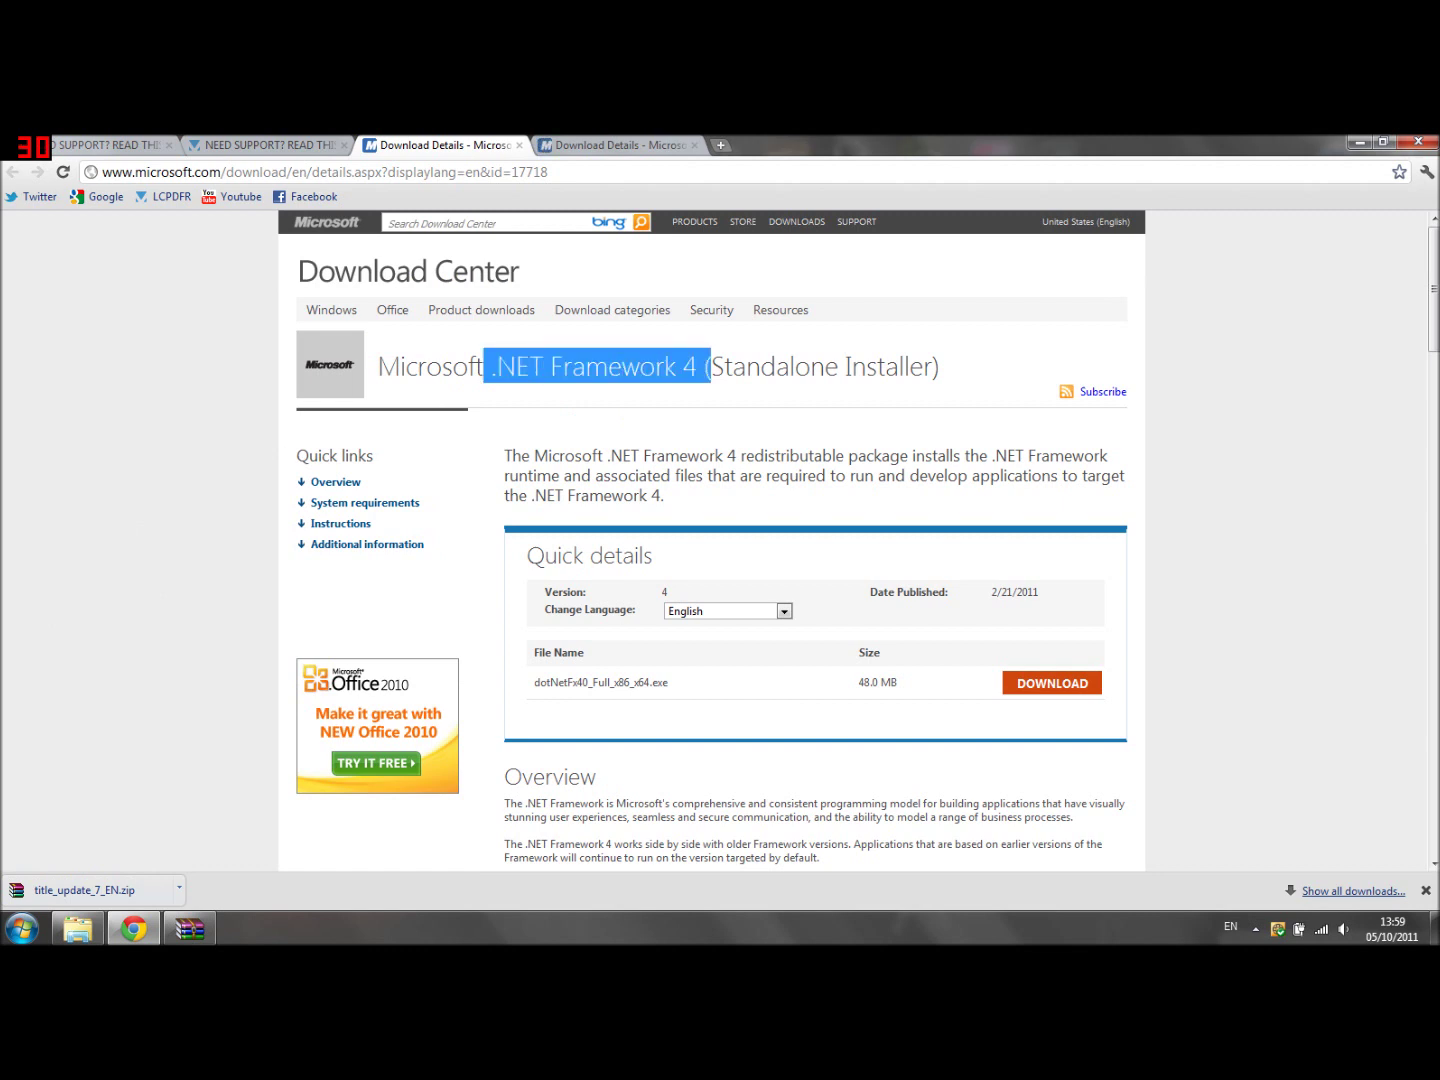
click(615, 768)
scroll(669, 778, down, 1)
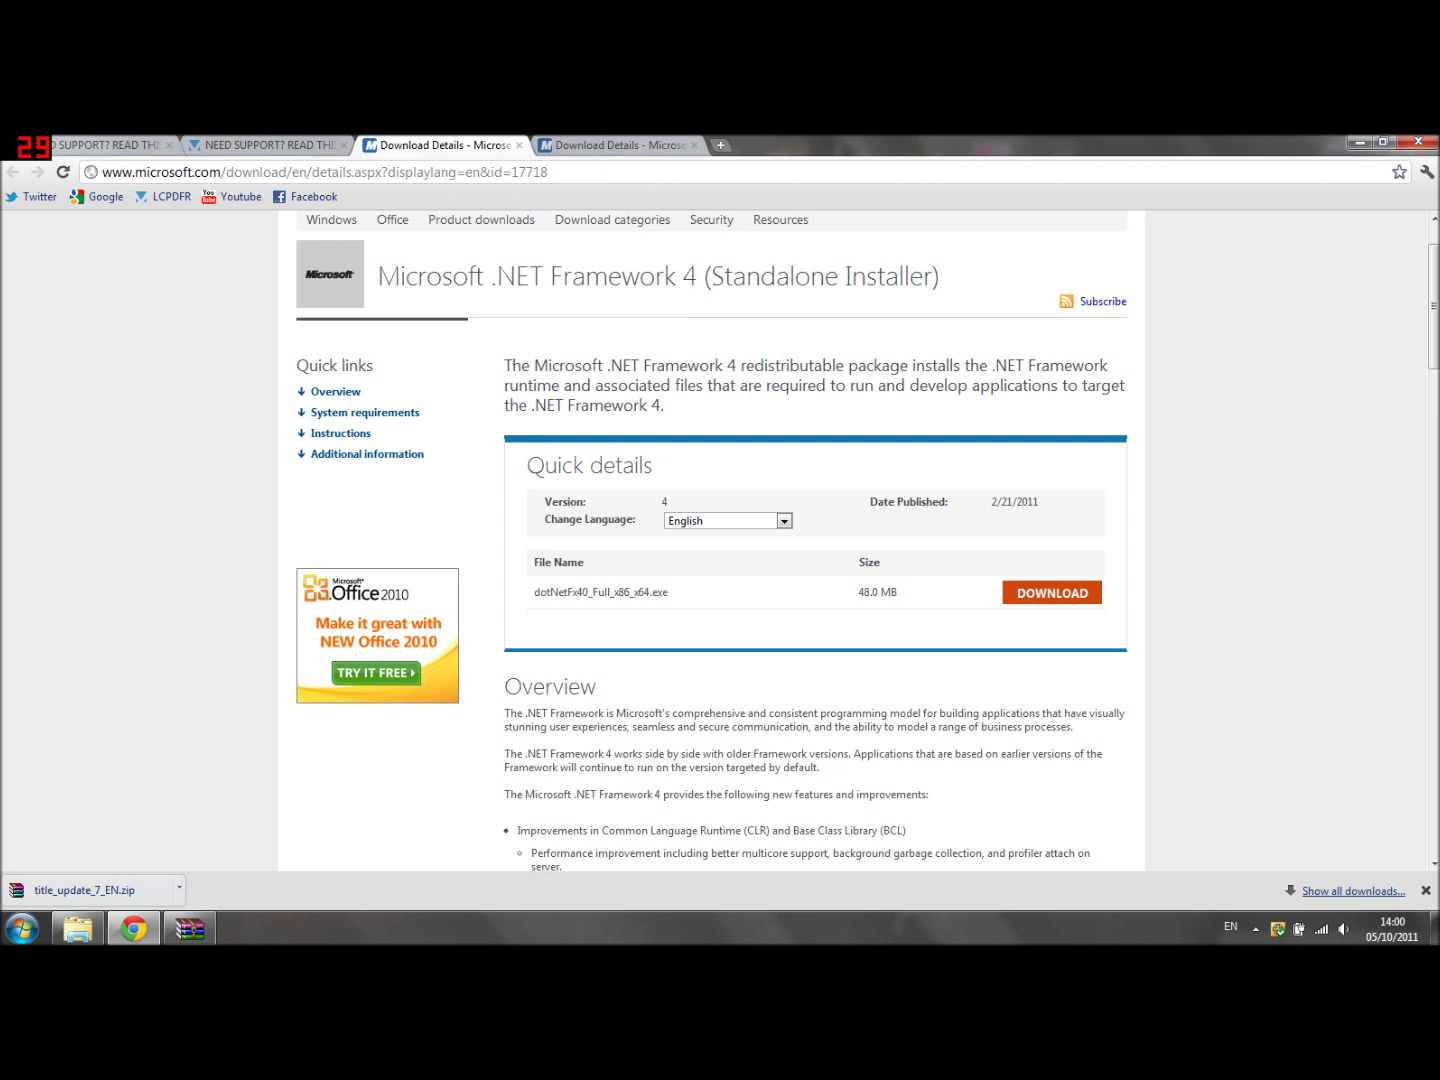
Step: Examine the Microsoft Visual C++ 2010 Redistributable Package (x86) download page and close its tab
click(569, 142)
drag(564, 365, 662, 365)
click(390, 404)
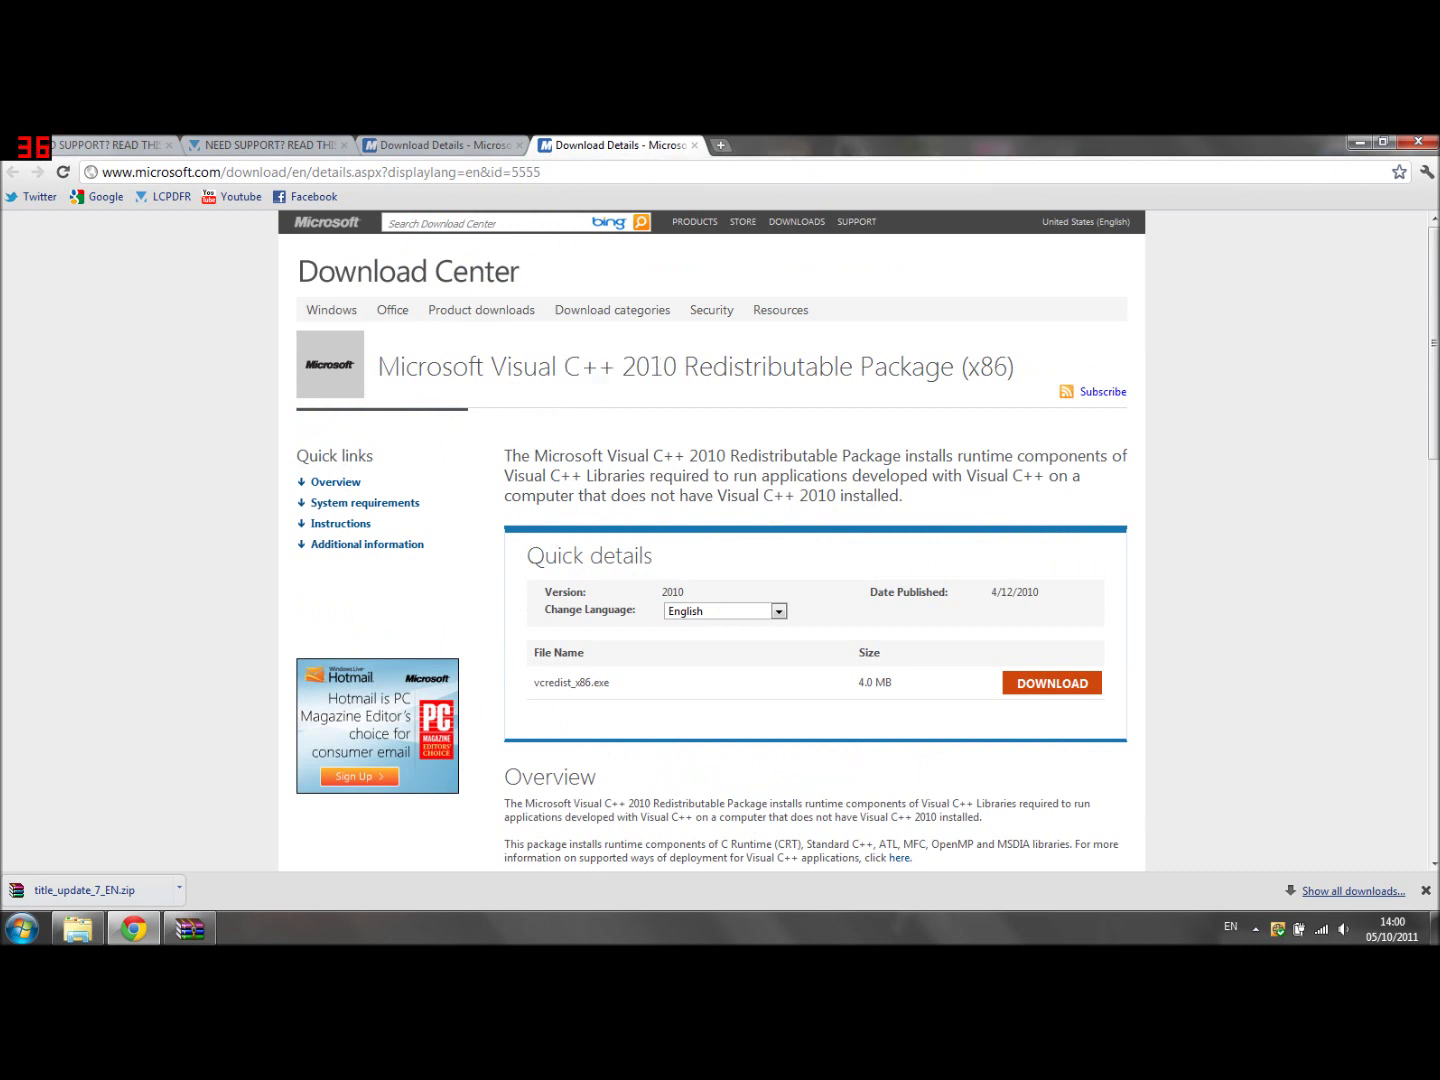
click(695, 146)
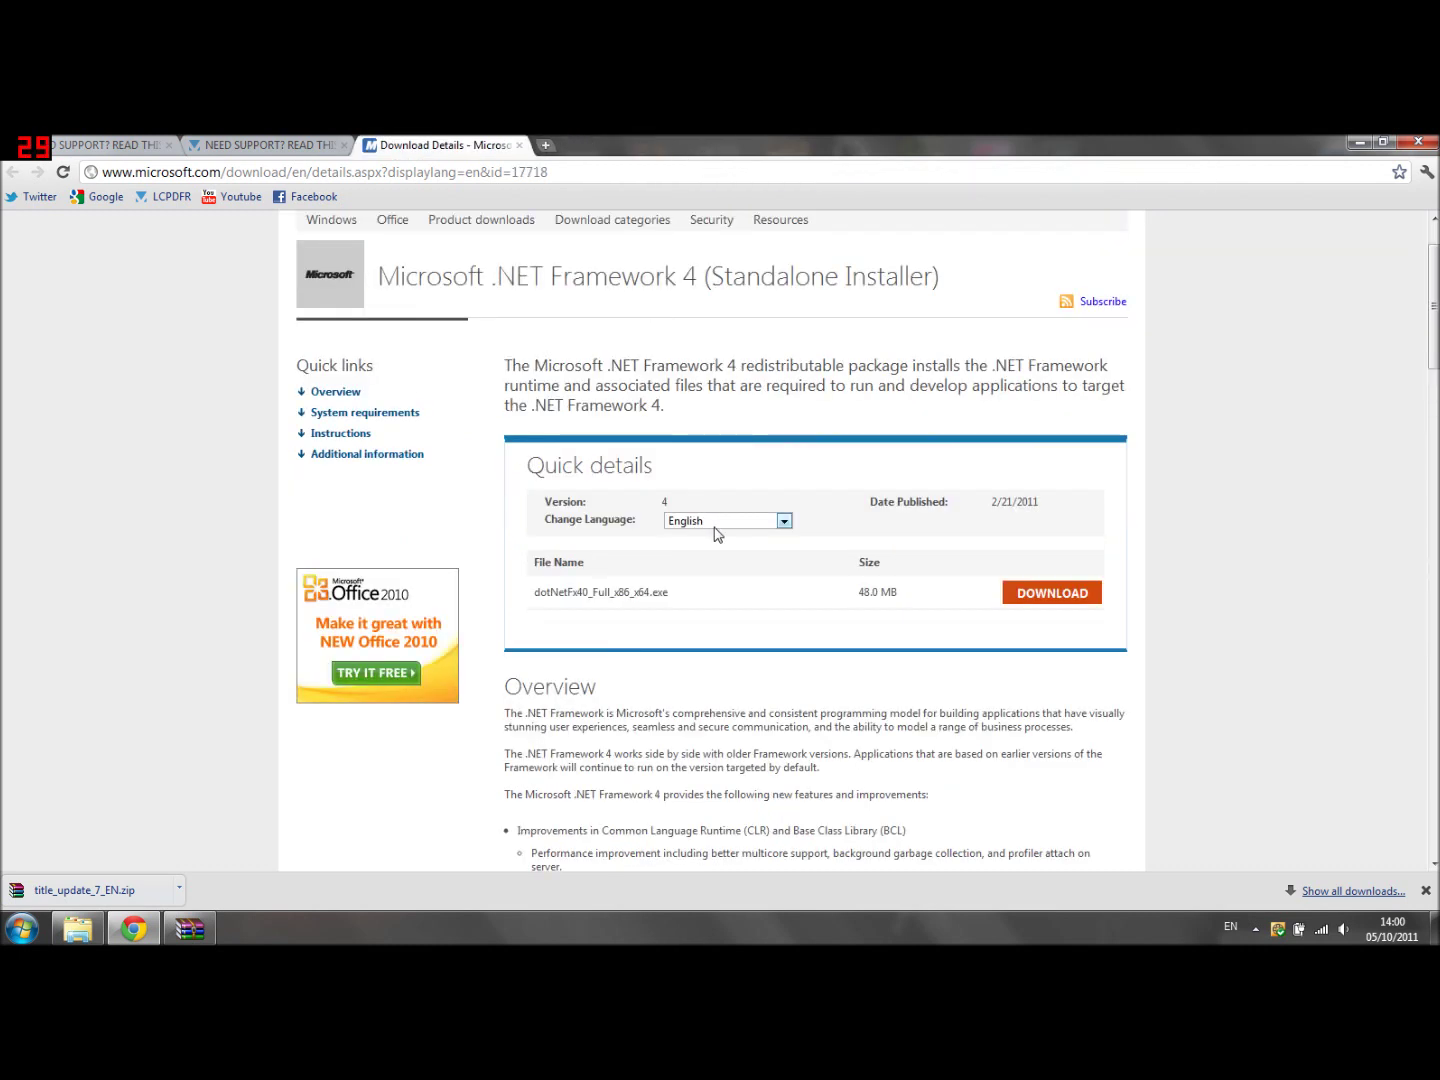
Step: Highlight the 64 in the dotNetFx40_Full_x86_x64.exe file name and check the computer's system type in its properties
drag(609, 592, 645, 592)
click(646, 592)
click(627, 592)
click(22, 929)
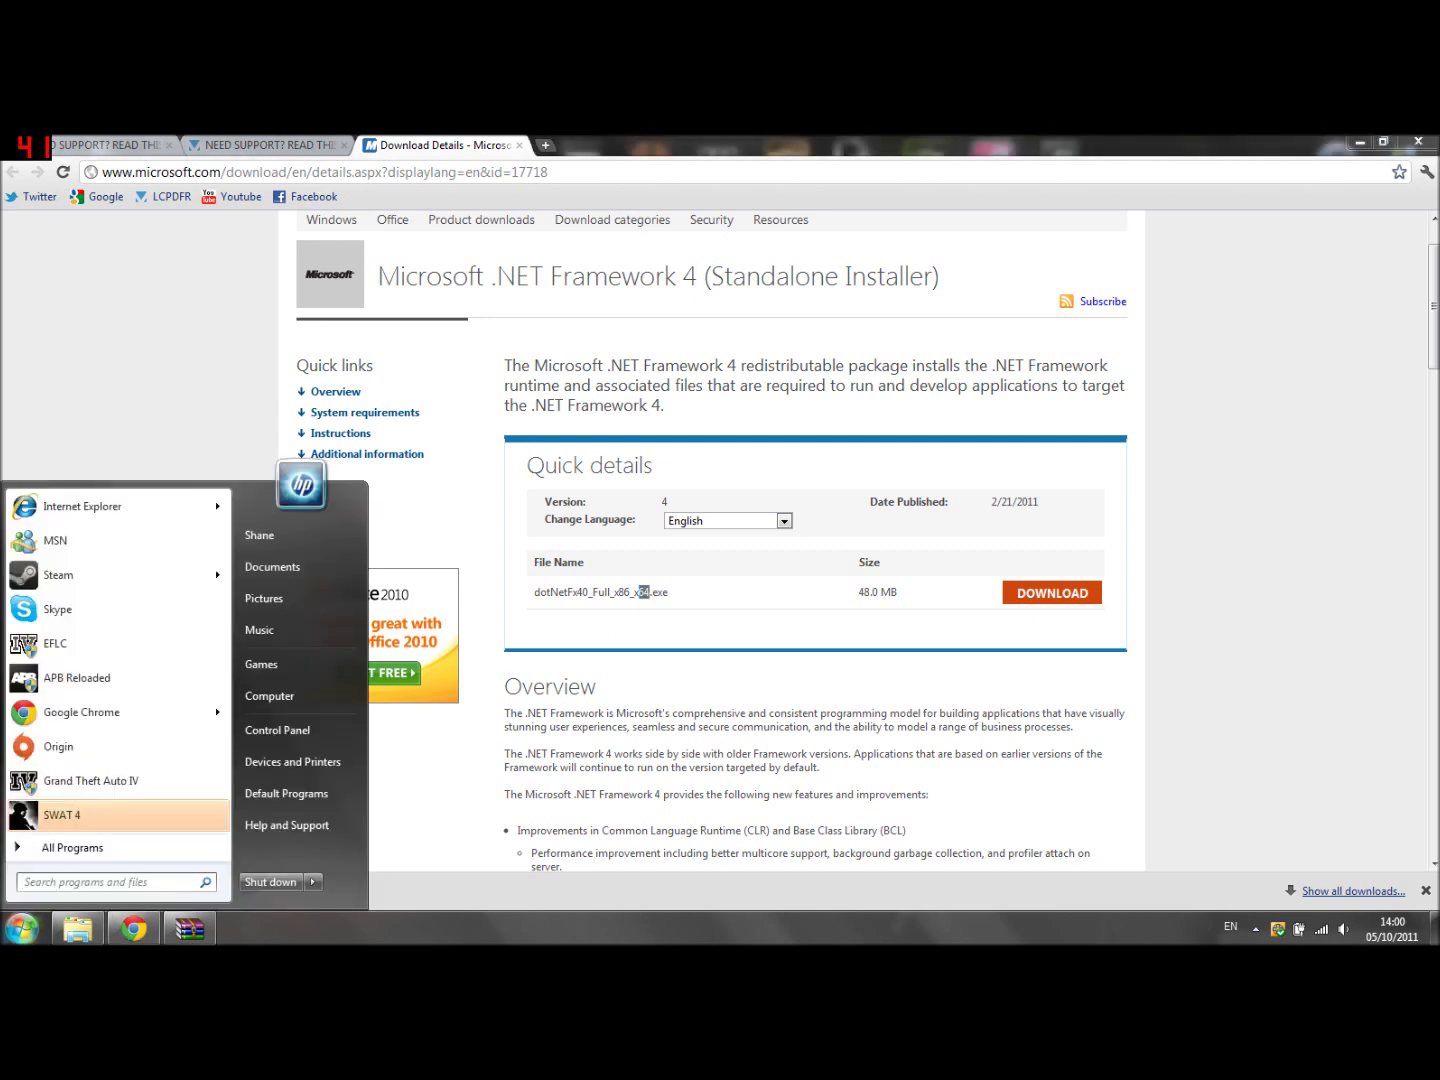
right_click(316, 696)
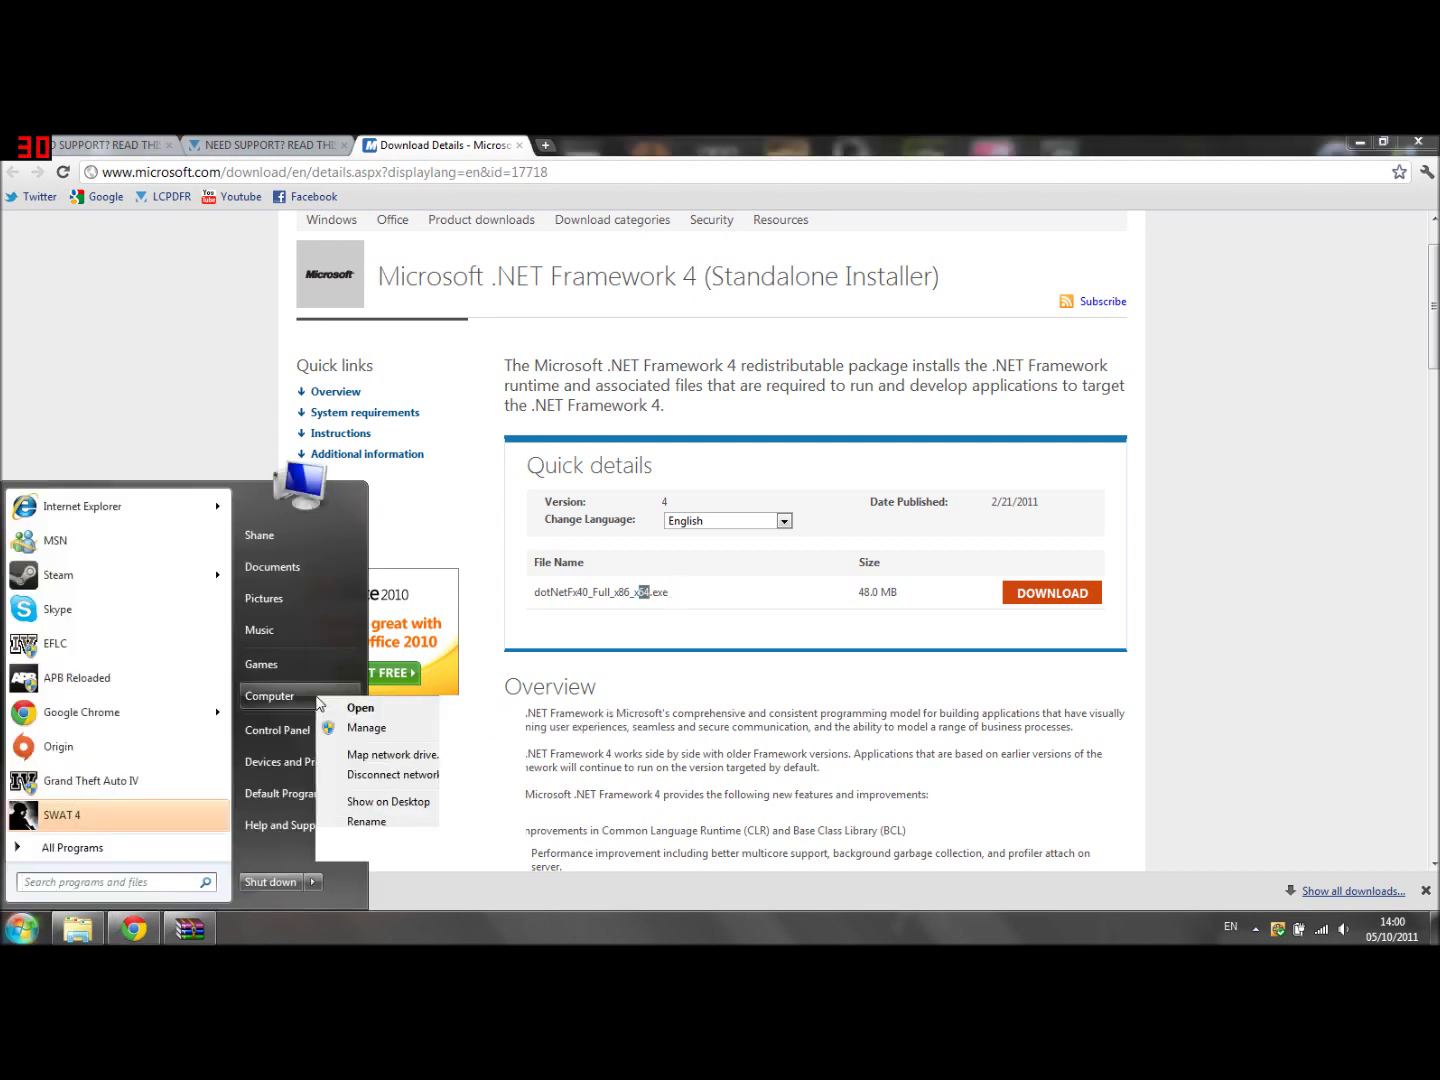
click(370, 848)
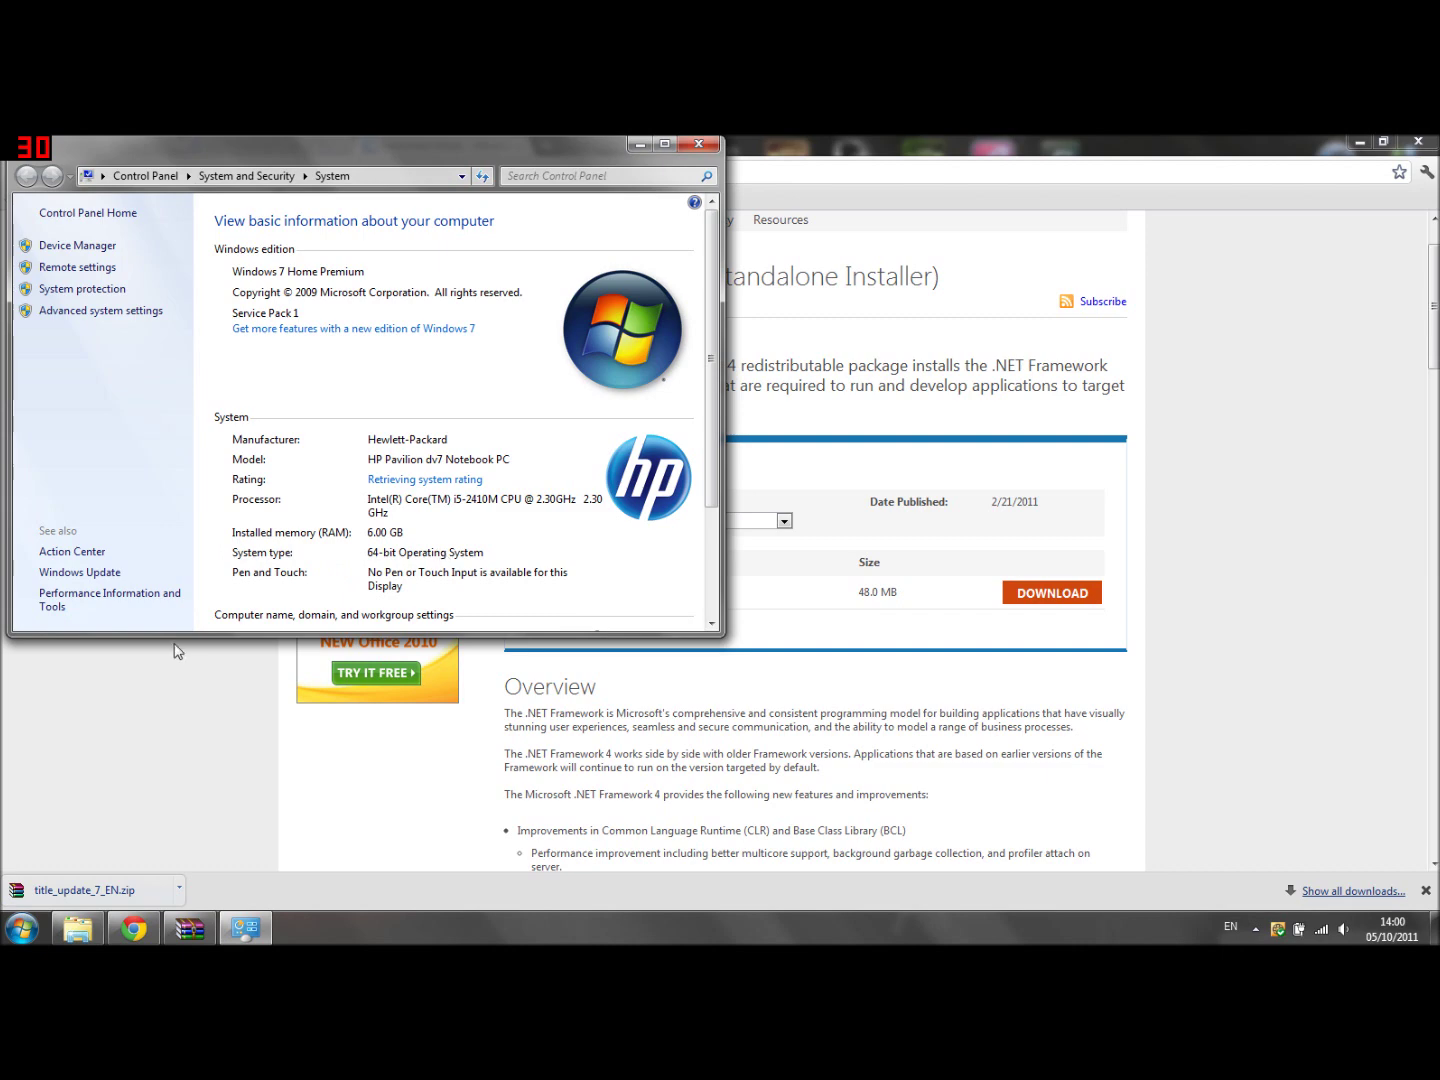
click(697, 147)
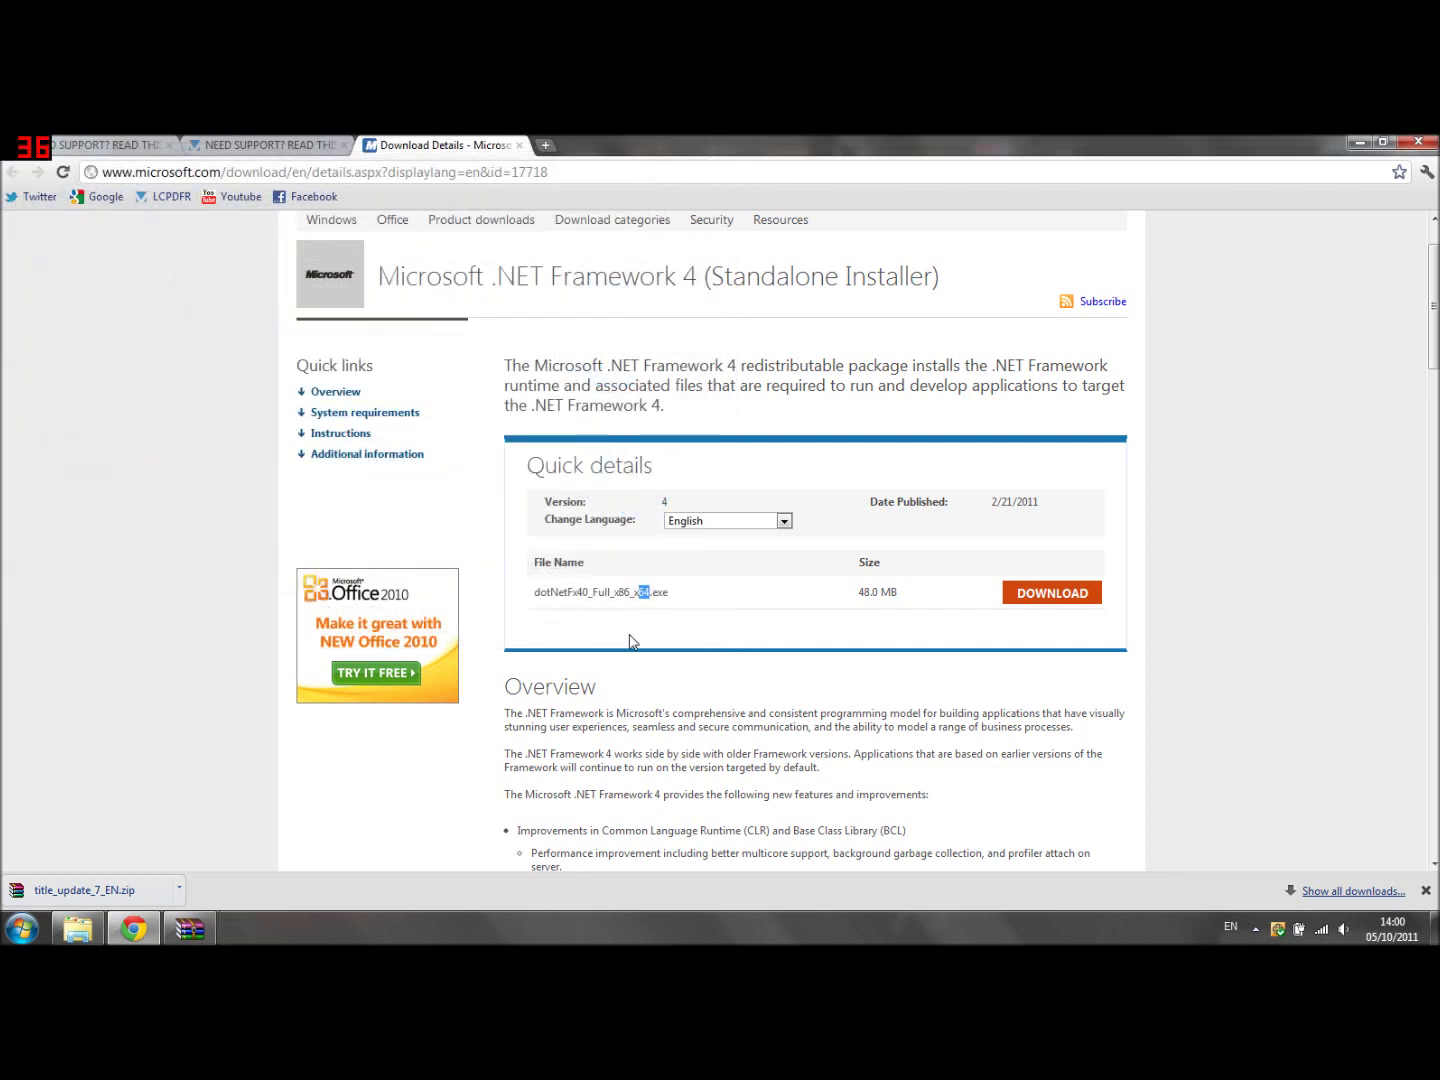
Step: Return to the LCPDFR support post and download the diagnostic report tool from its goo.gl/QEftp link
click(245, 143)
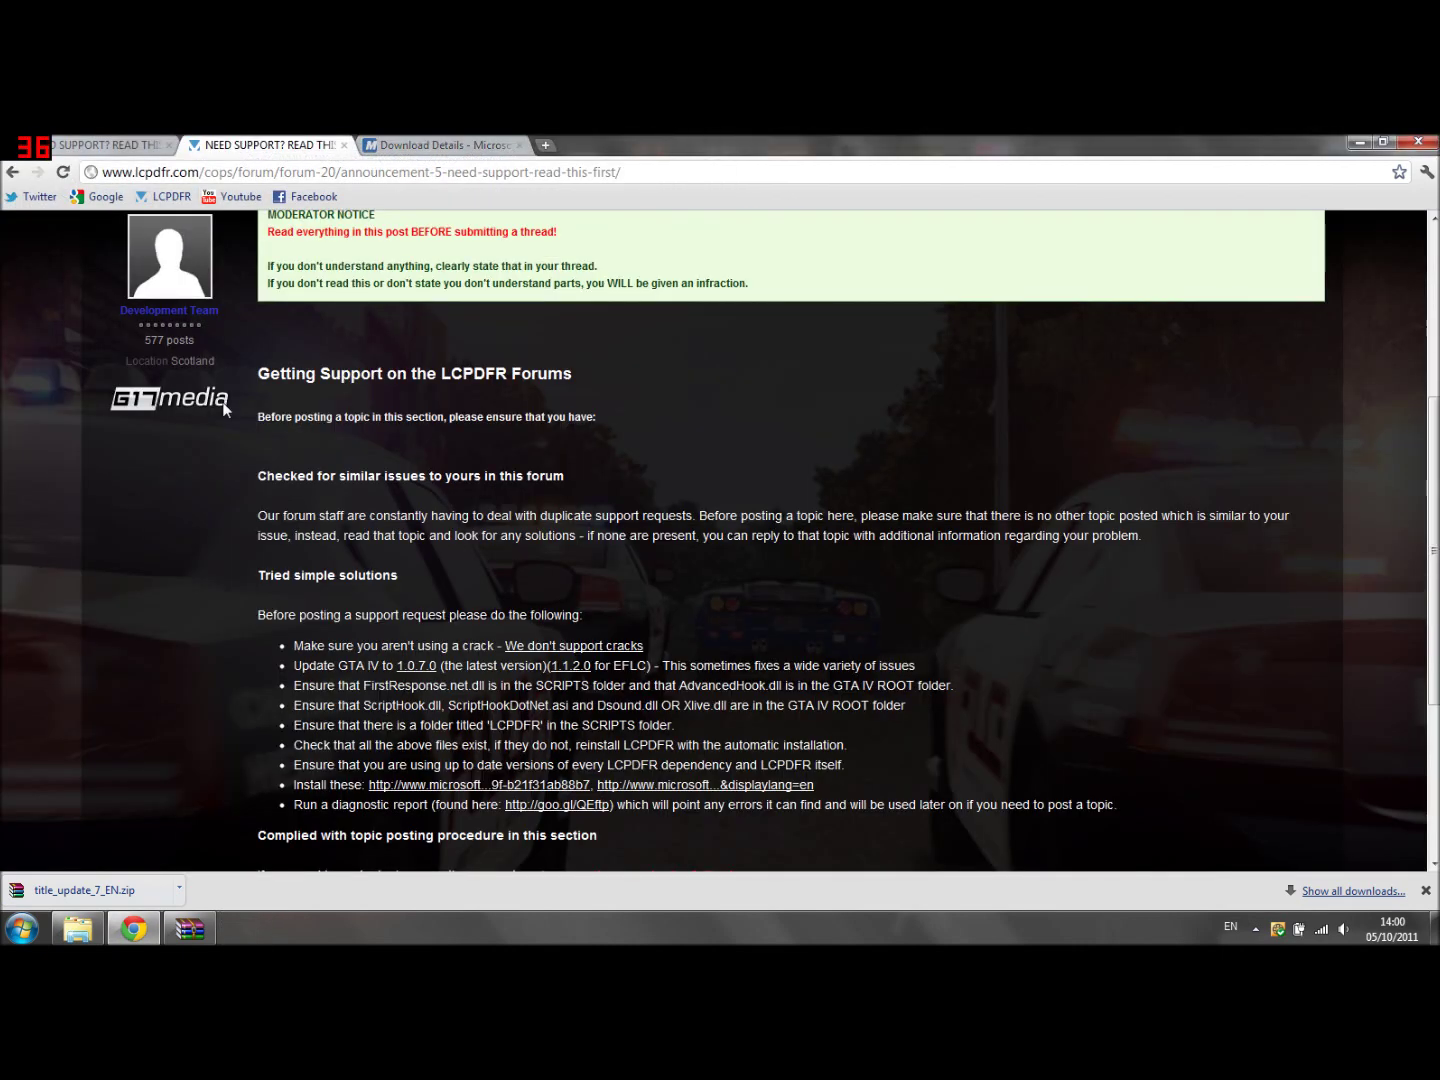
scroll(426, 477, up, 1)
scroll(426, 477, down, 1)
click(526, 805)
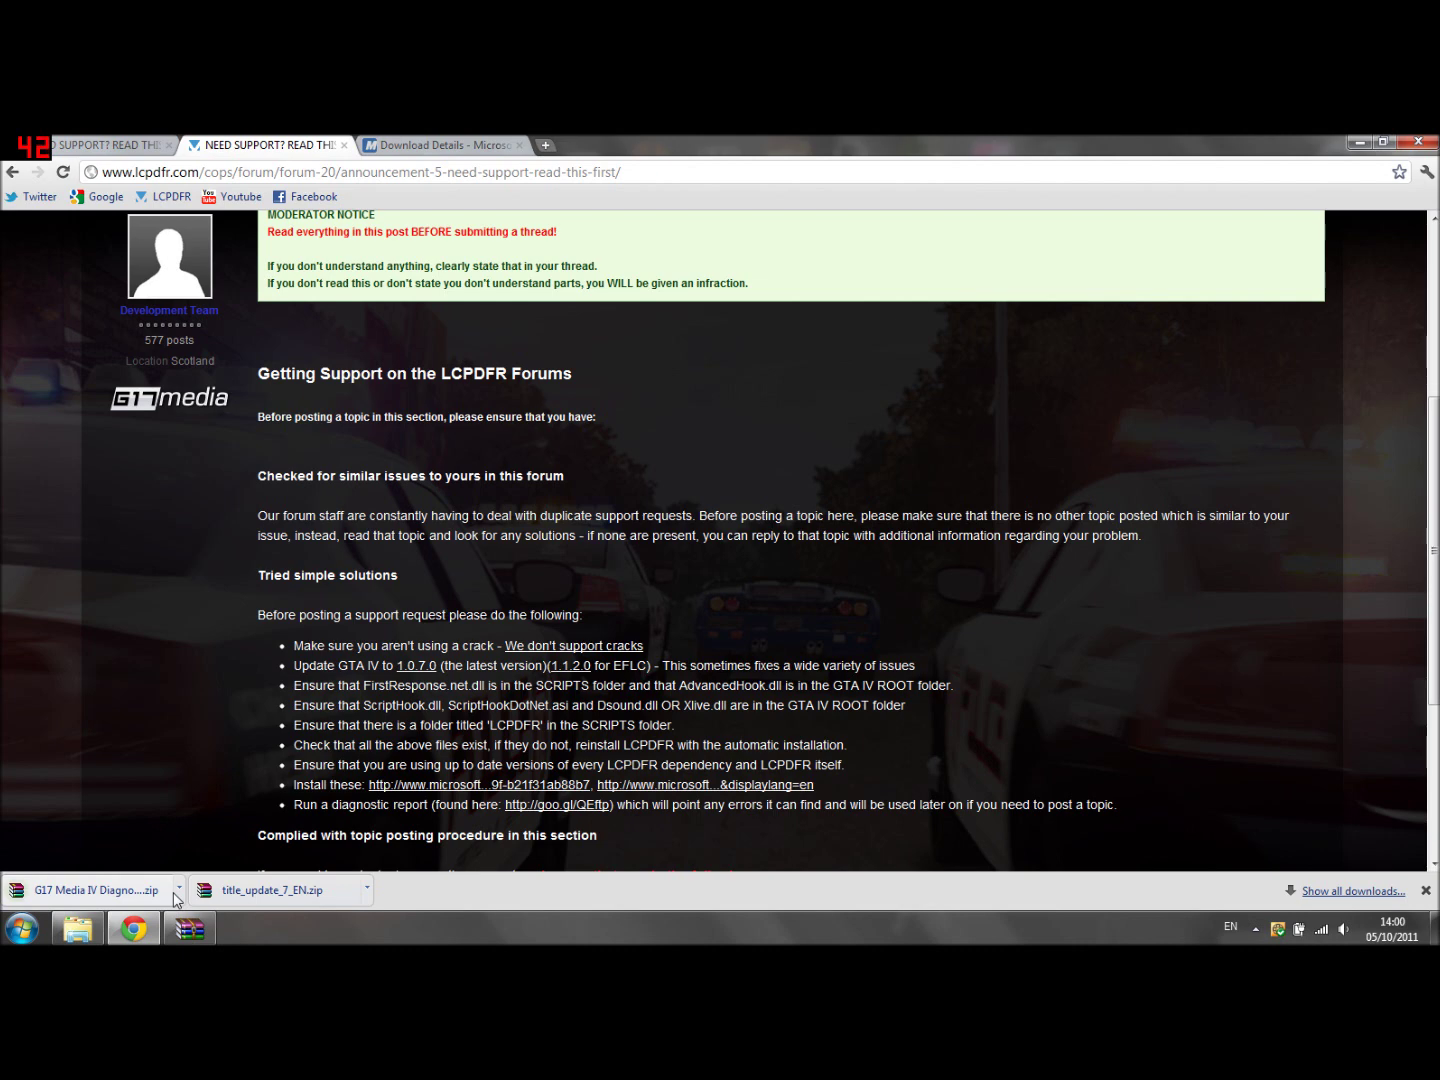
Step: Extract G17 Media IV Diagnostics.exe from the downloaded zip into the G17 Media IV Diagnostics folder in Downloads and minimize the open windows
click(179, 887)
click(195, 816)
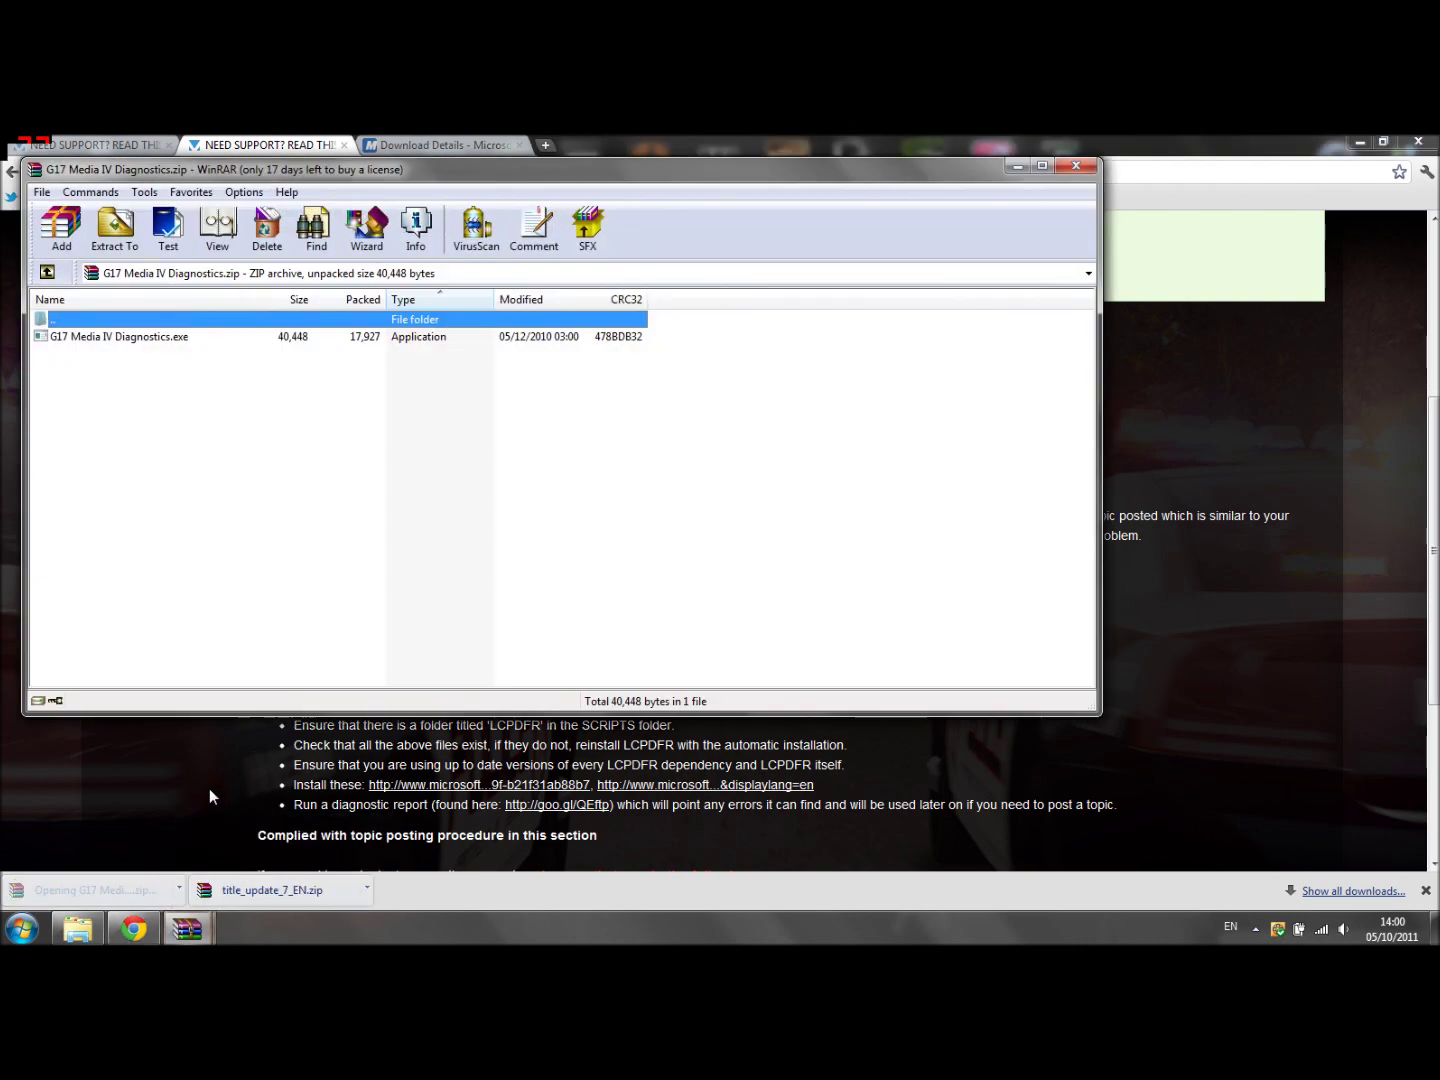
click(166, 338)
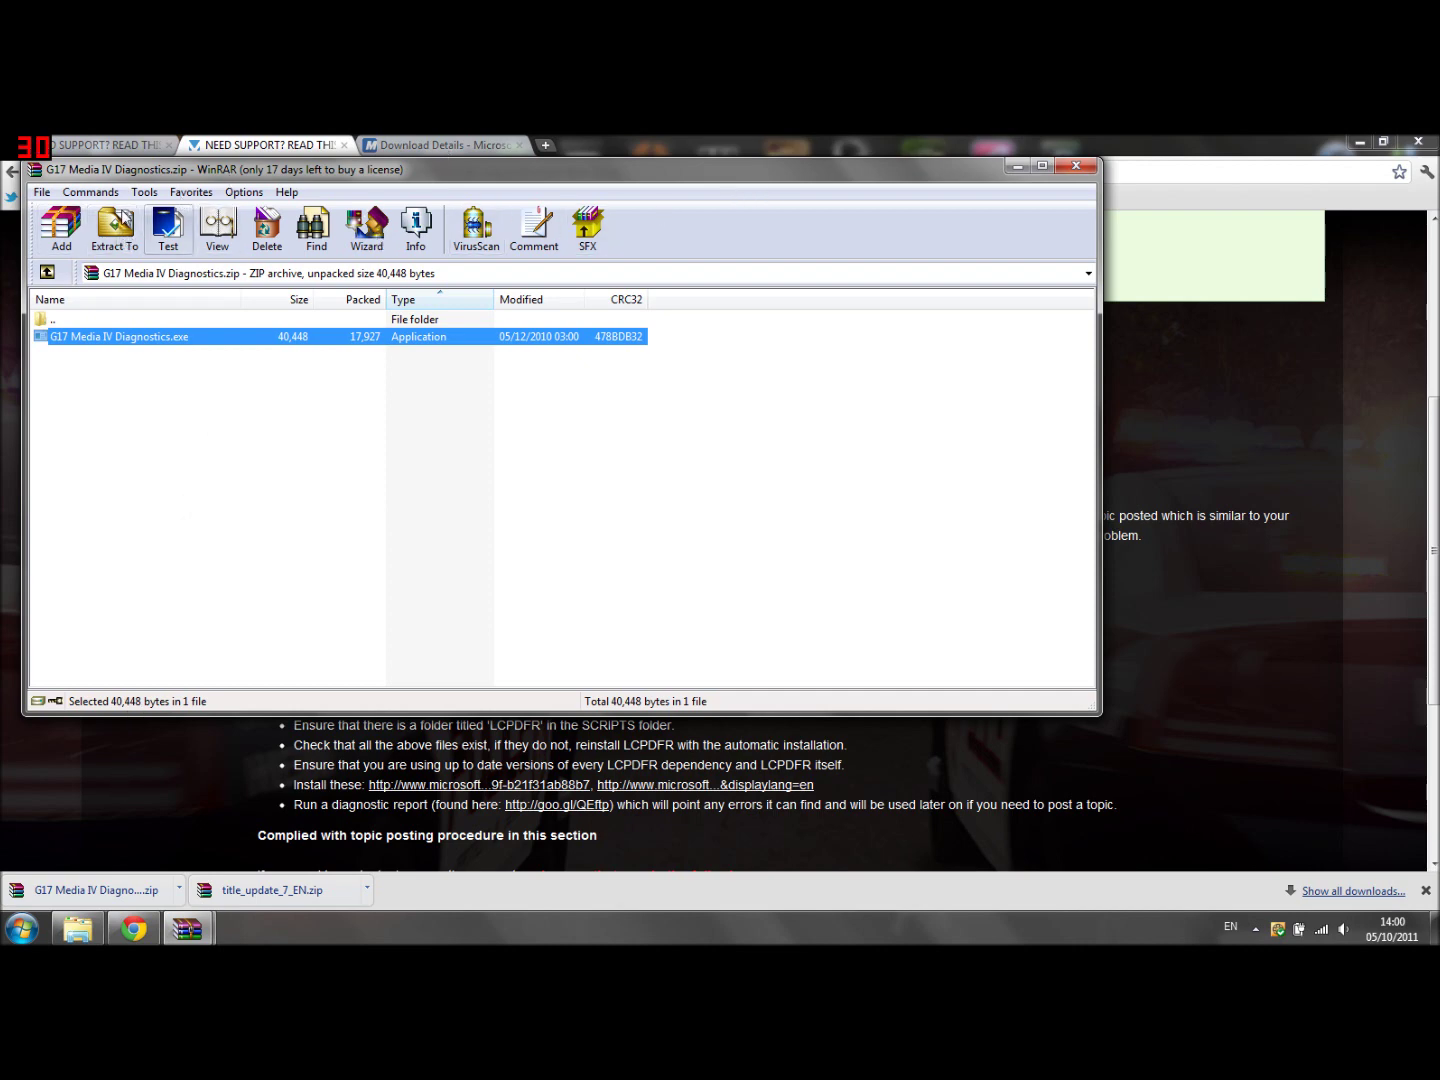
click(111, 232)
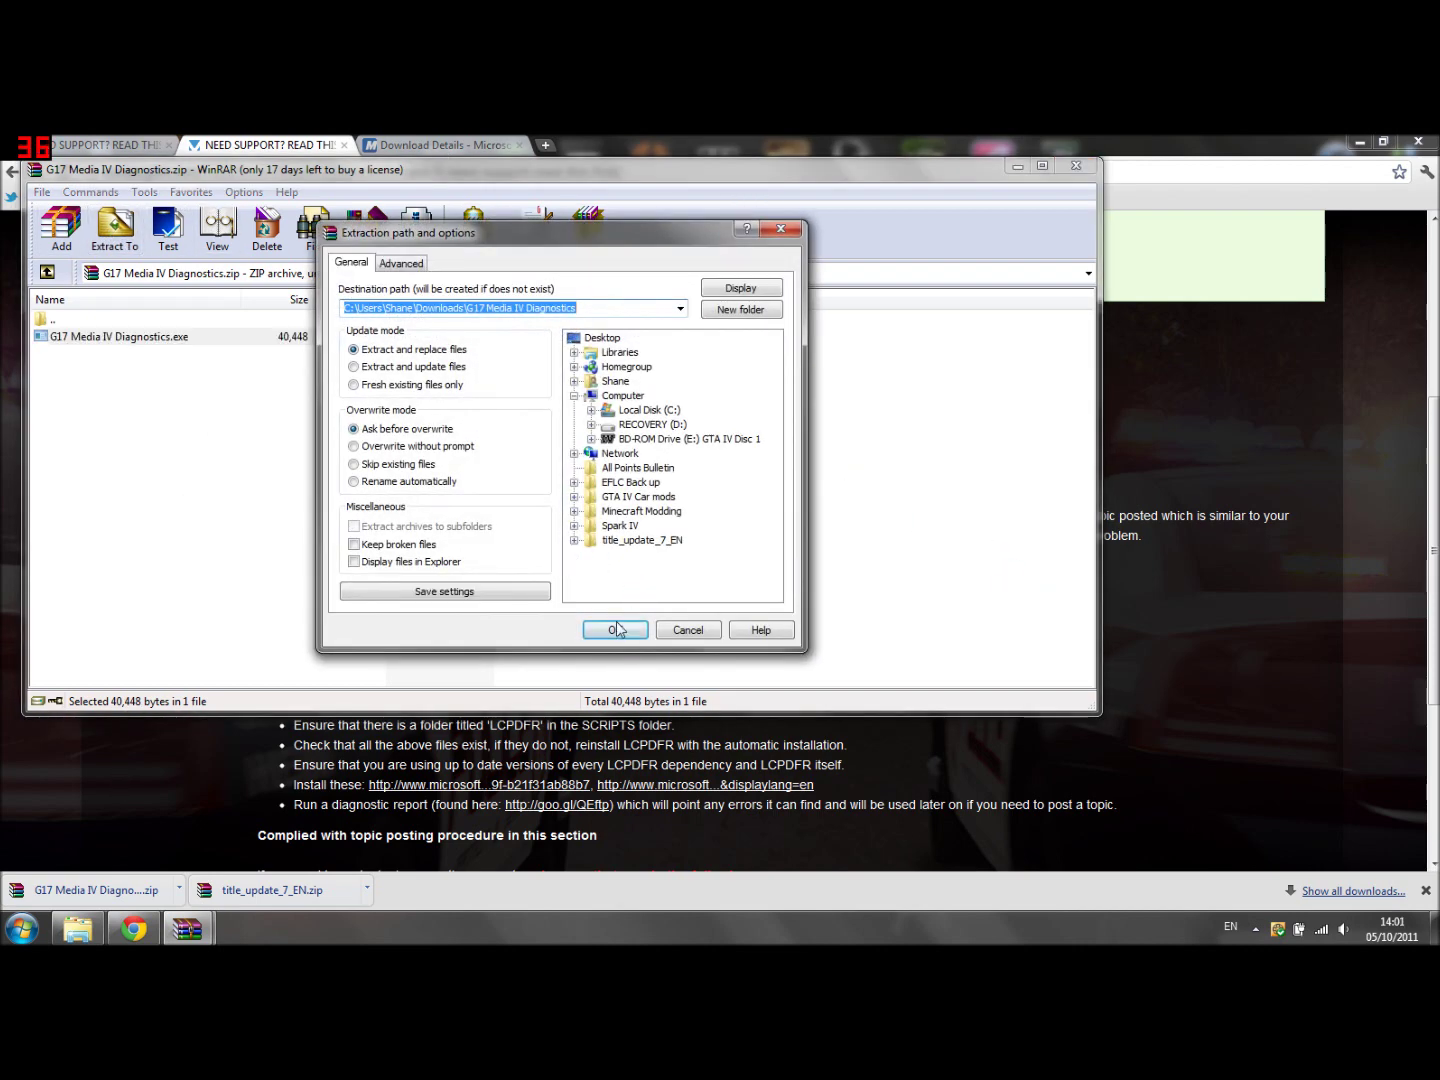
click(616, 629)
click(1017, 166)
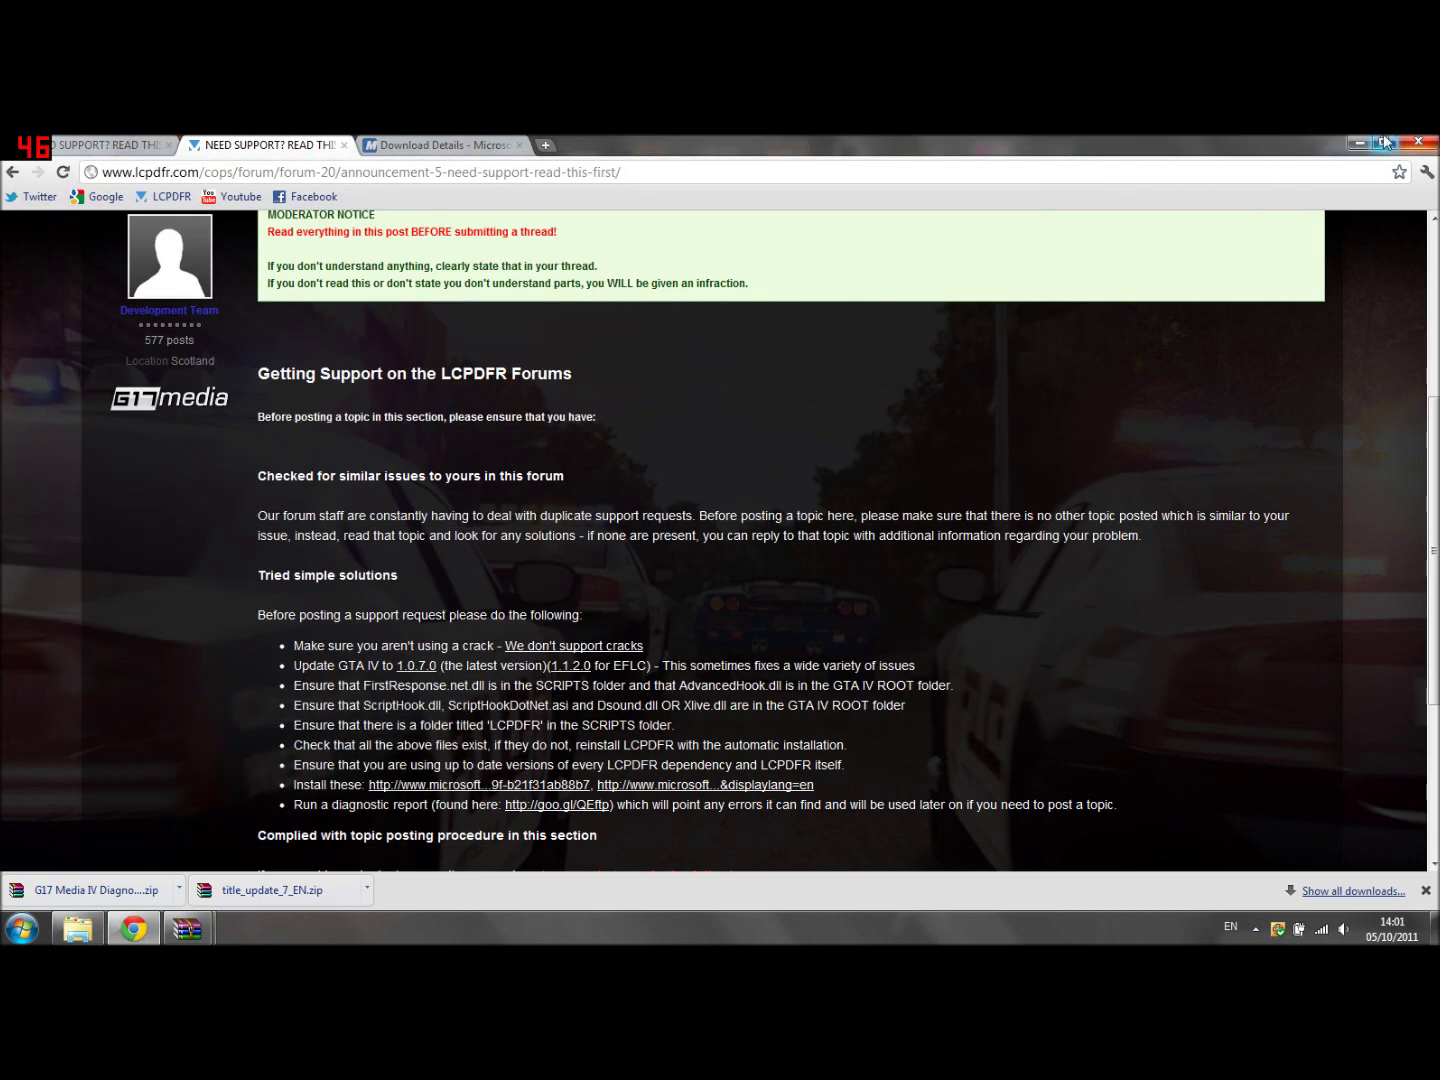
click(1361, 143)
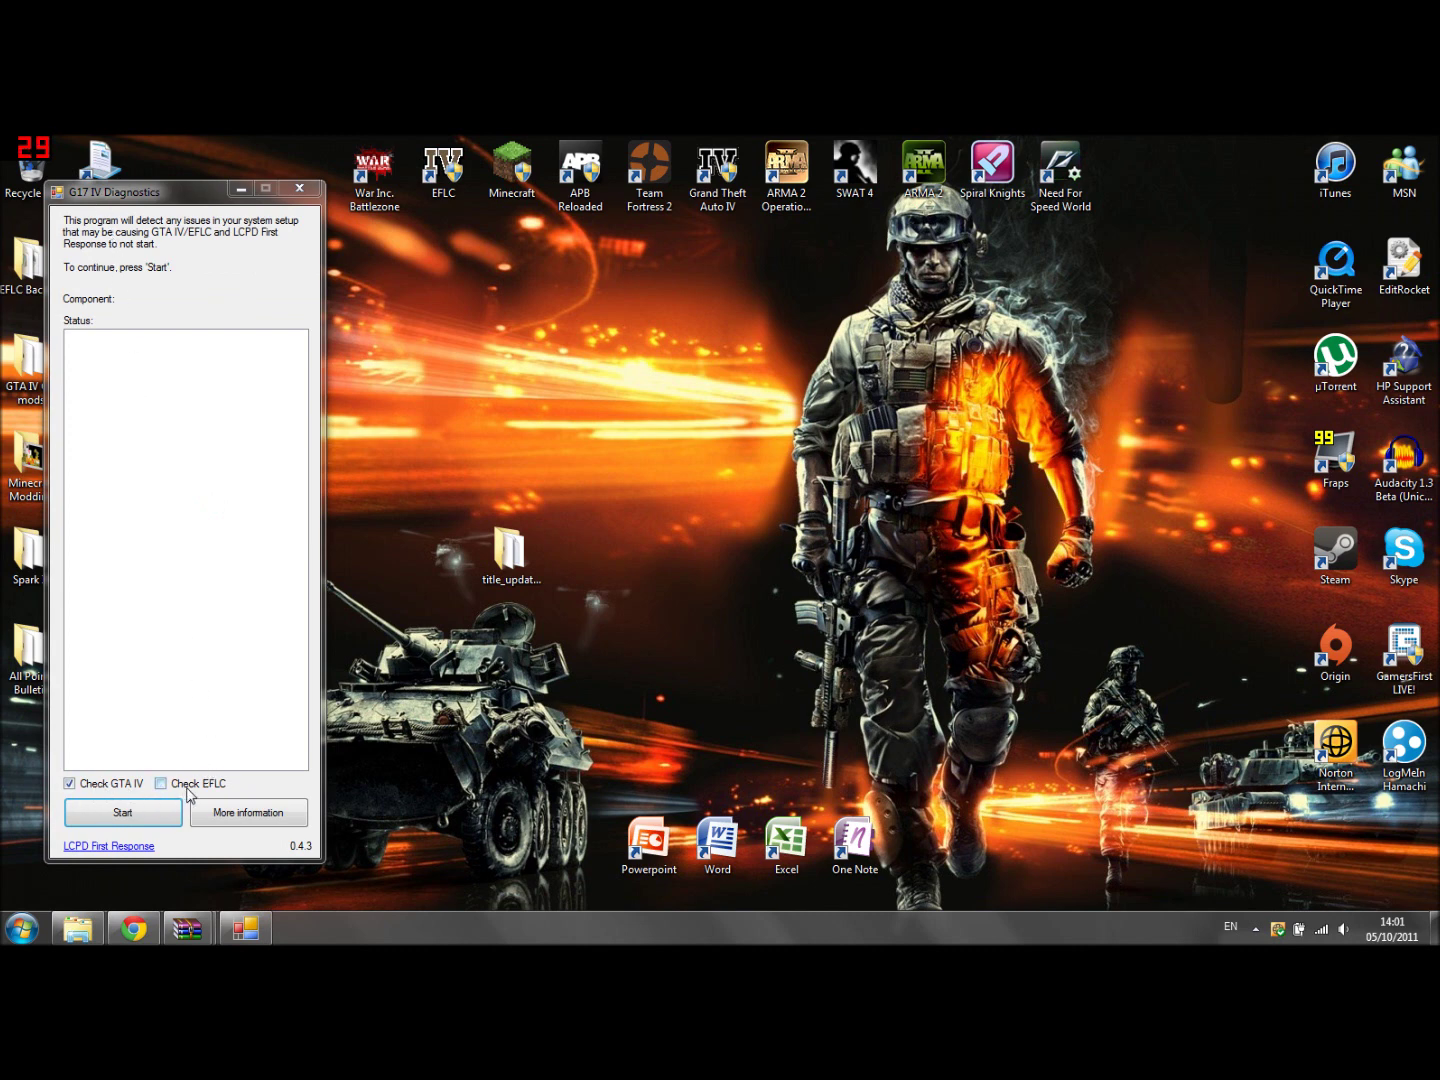
Step: Try to run the GTA IV check in G17 IV Diagnostics and close the program
click(145, 810)
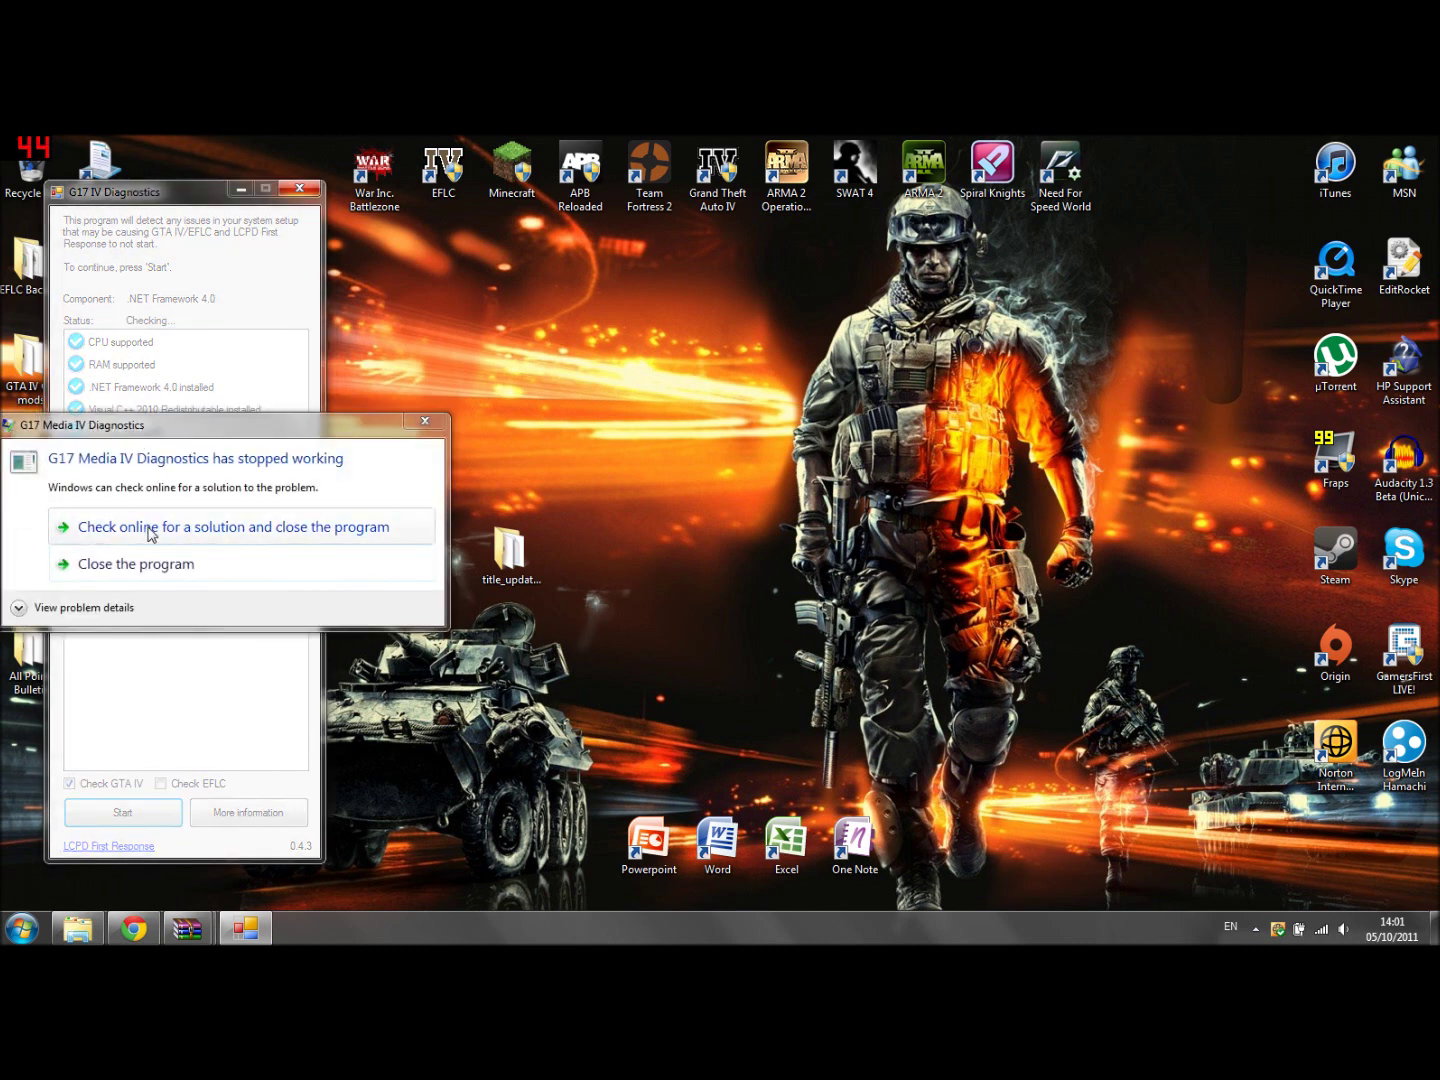
click(172, 566)
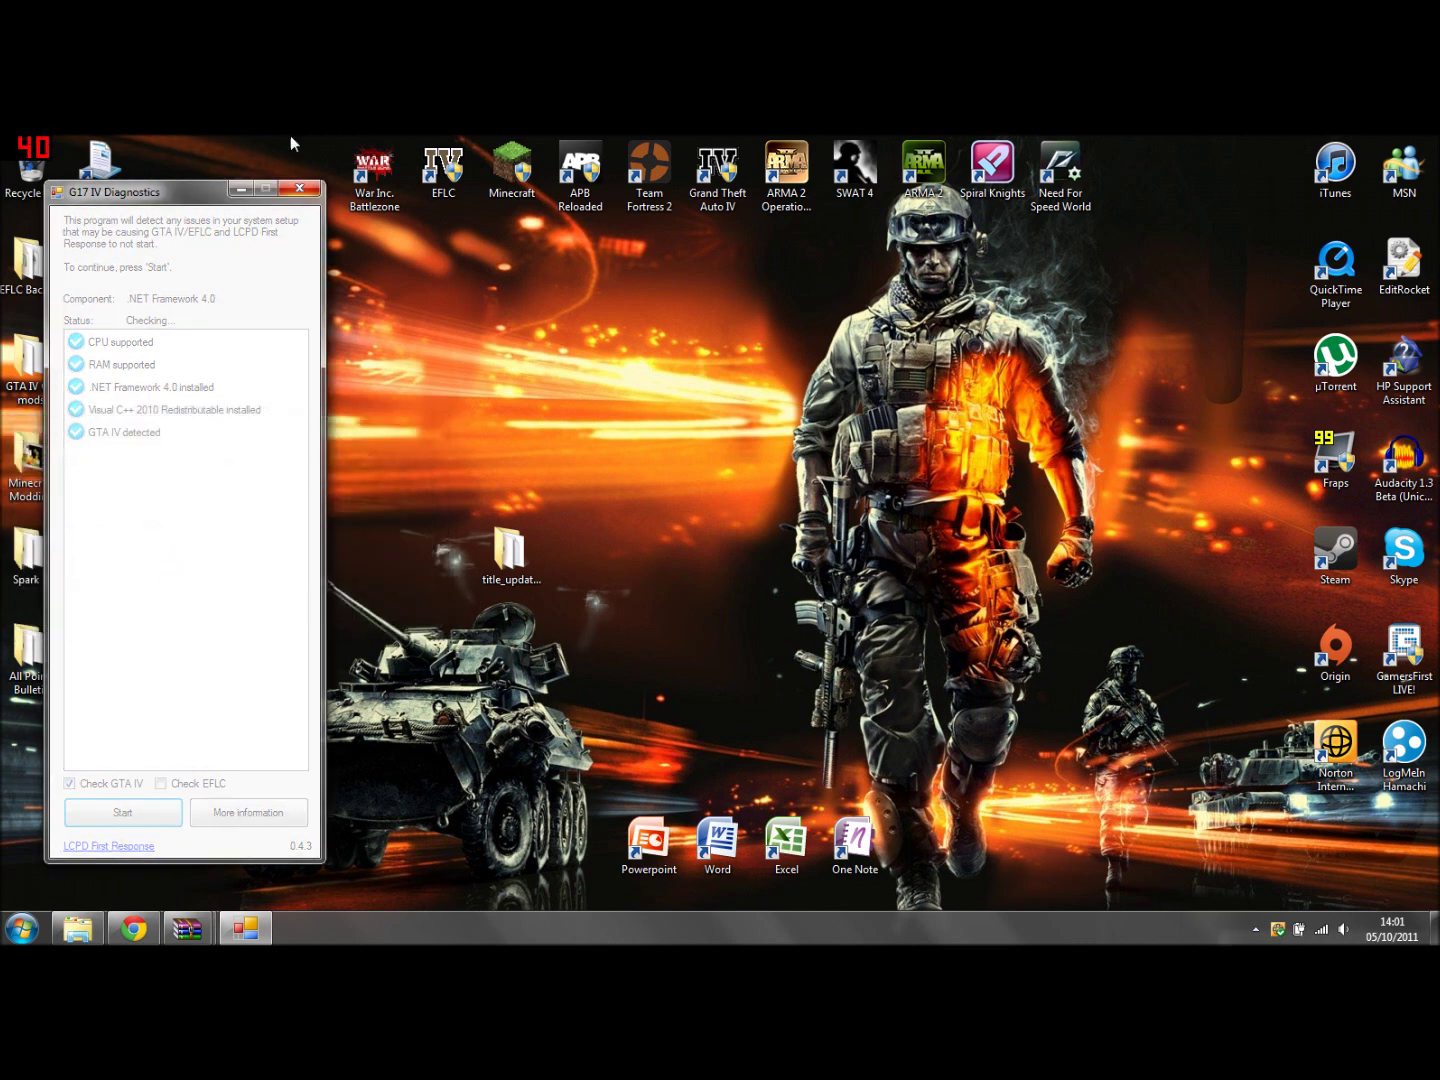
click(301, 196)
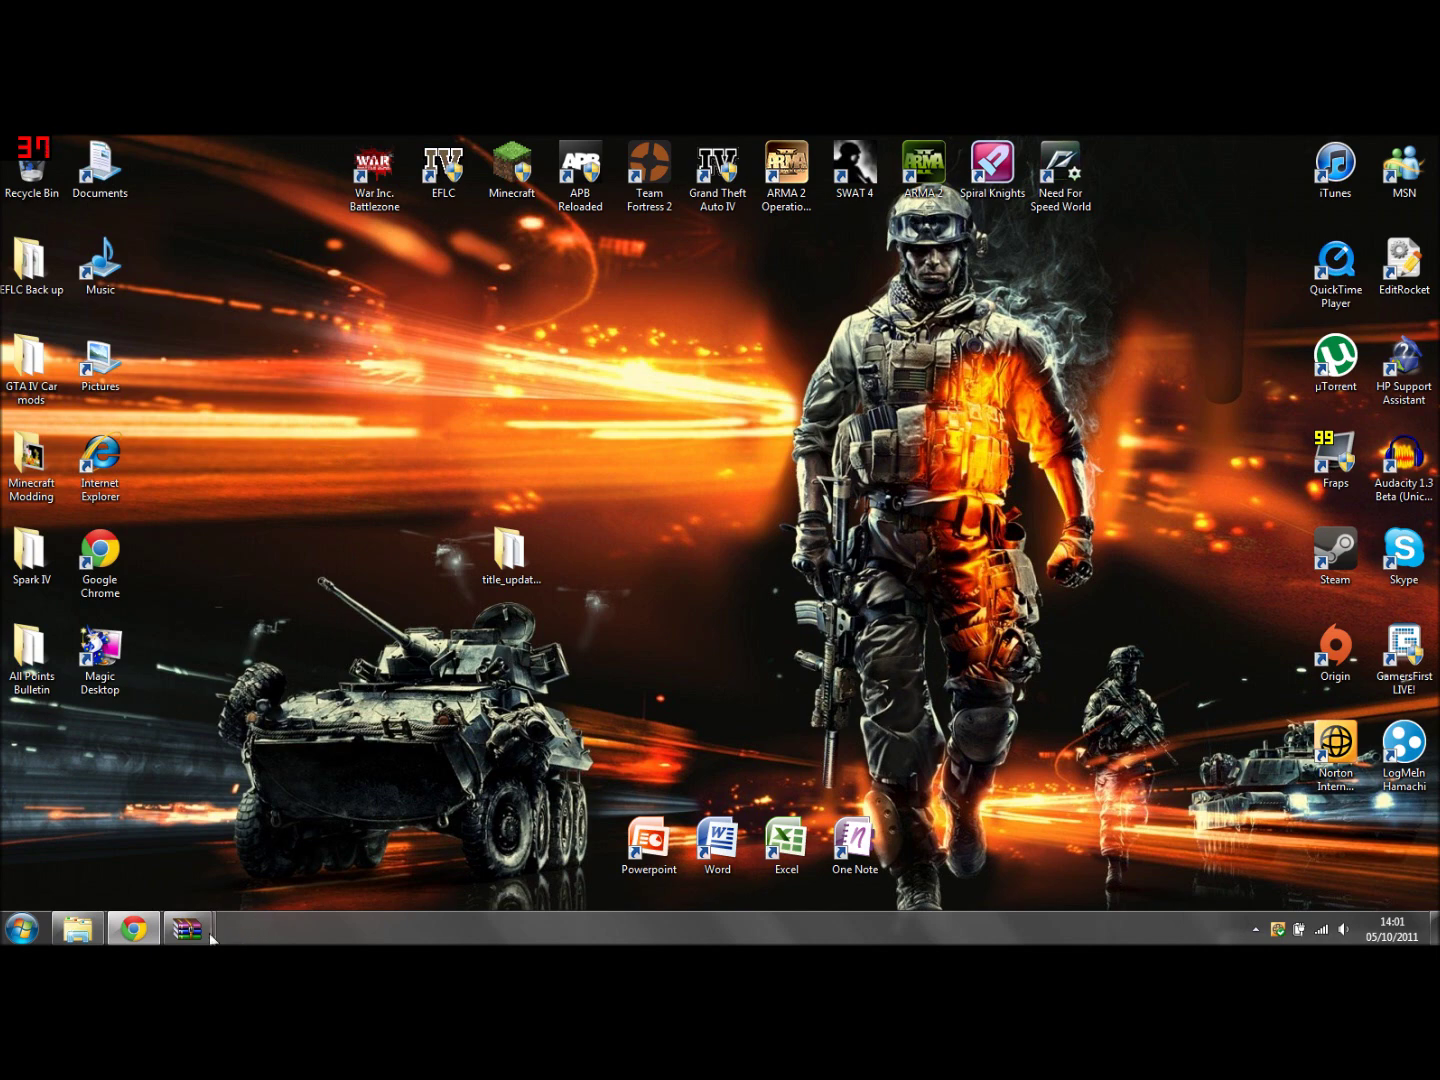
Step: Extract G17 Media IV Diagnostics.exe from its archive into the title_update_7_EN folder on the desktop
mouse_move(186, 929)
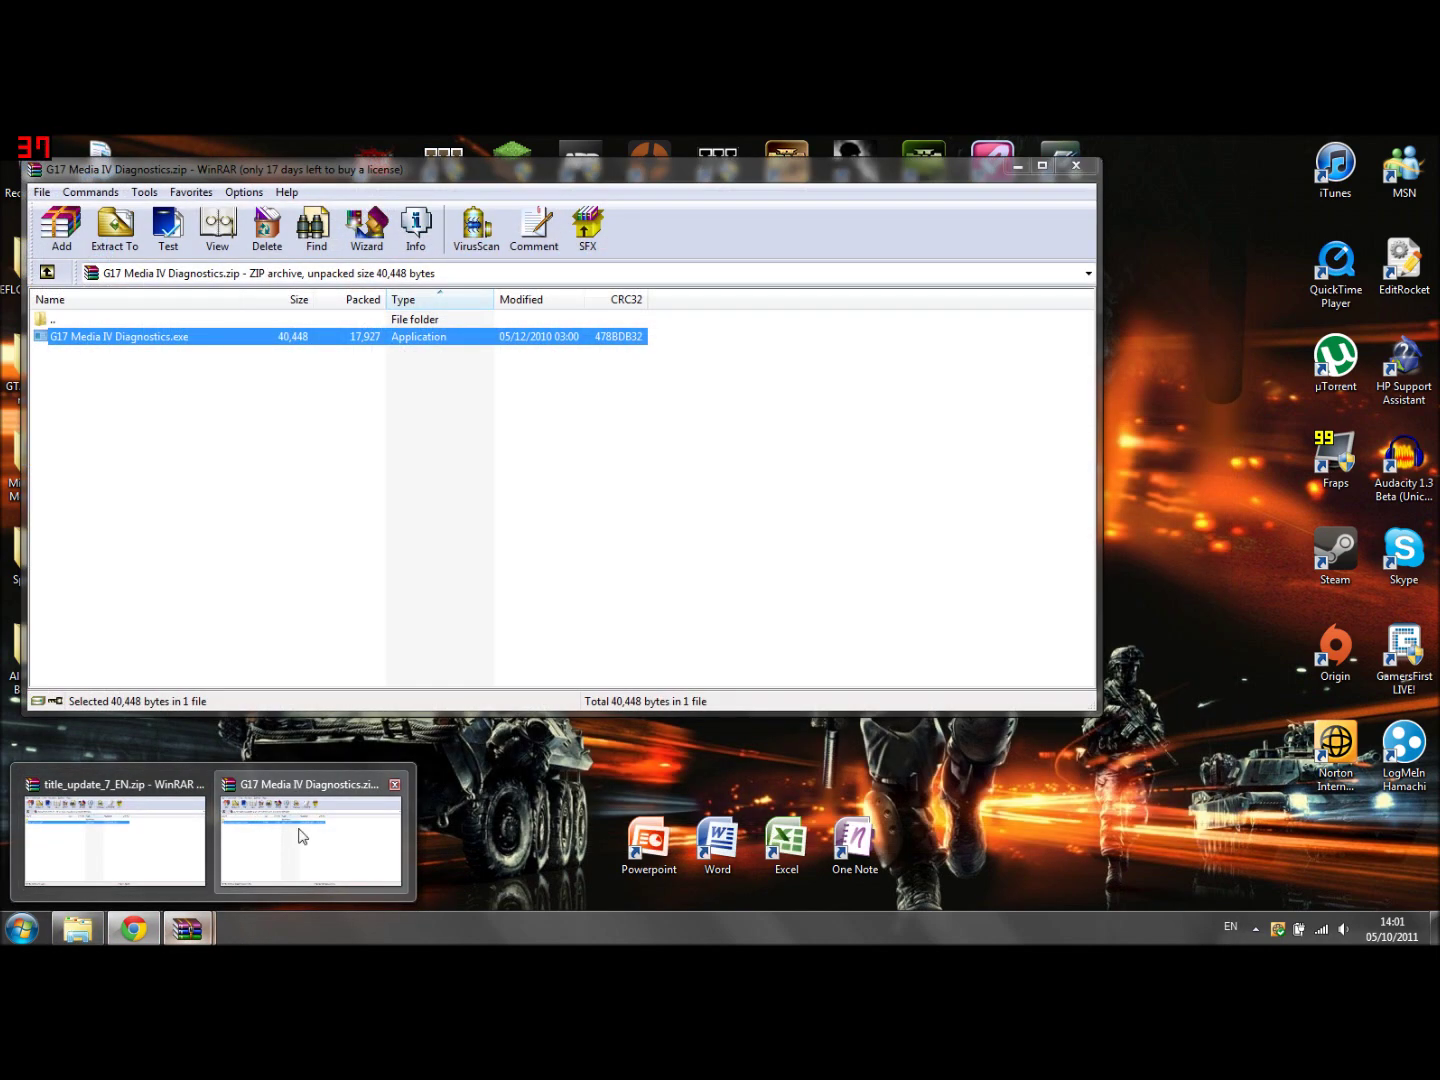
click(301, 835)
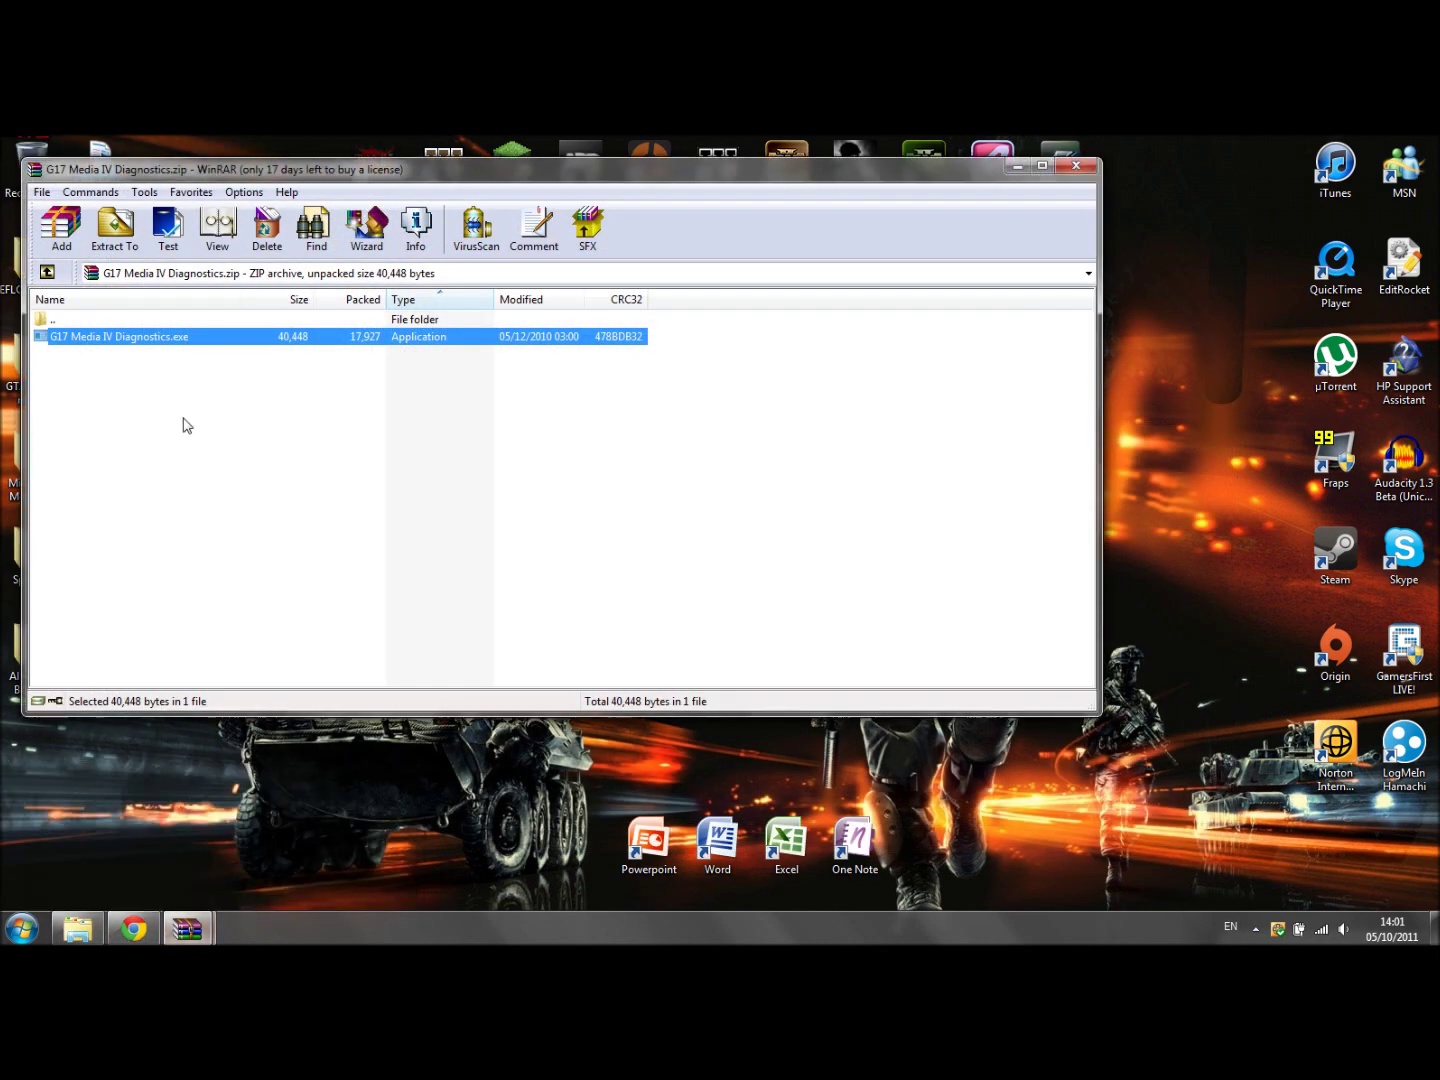
click(112, 225)
click(630, 540)
click(616, 630)
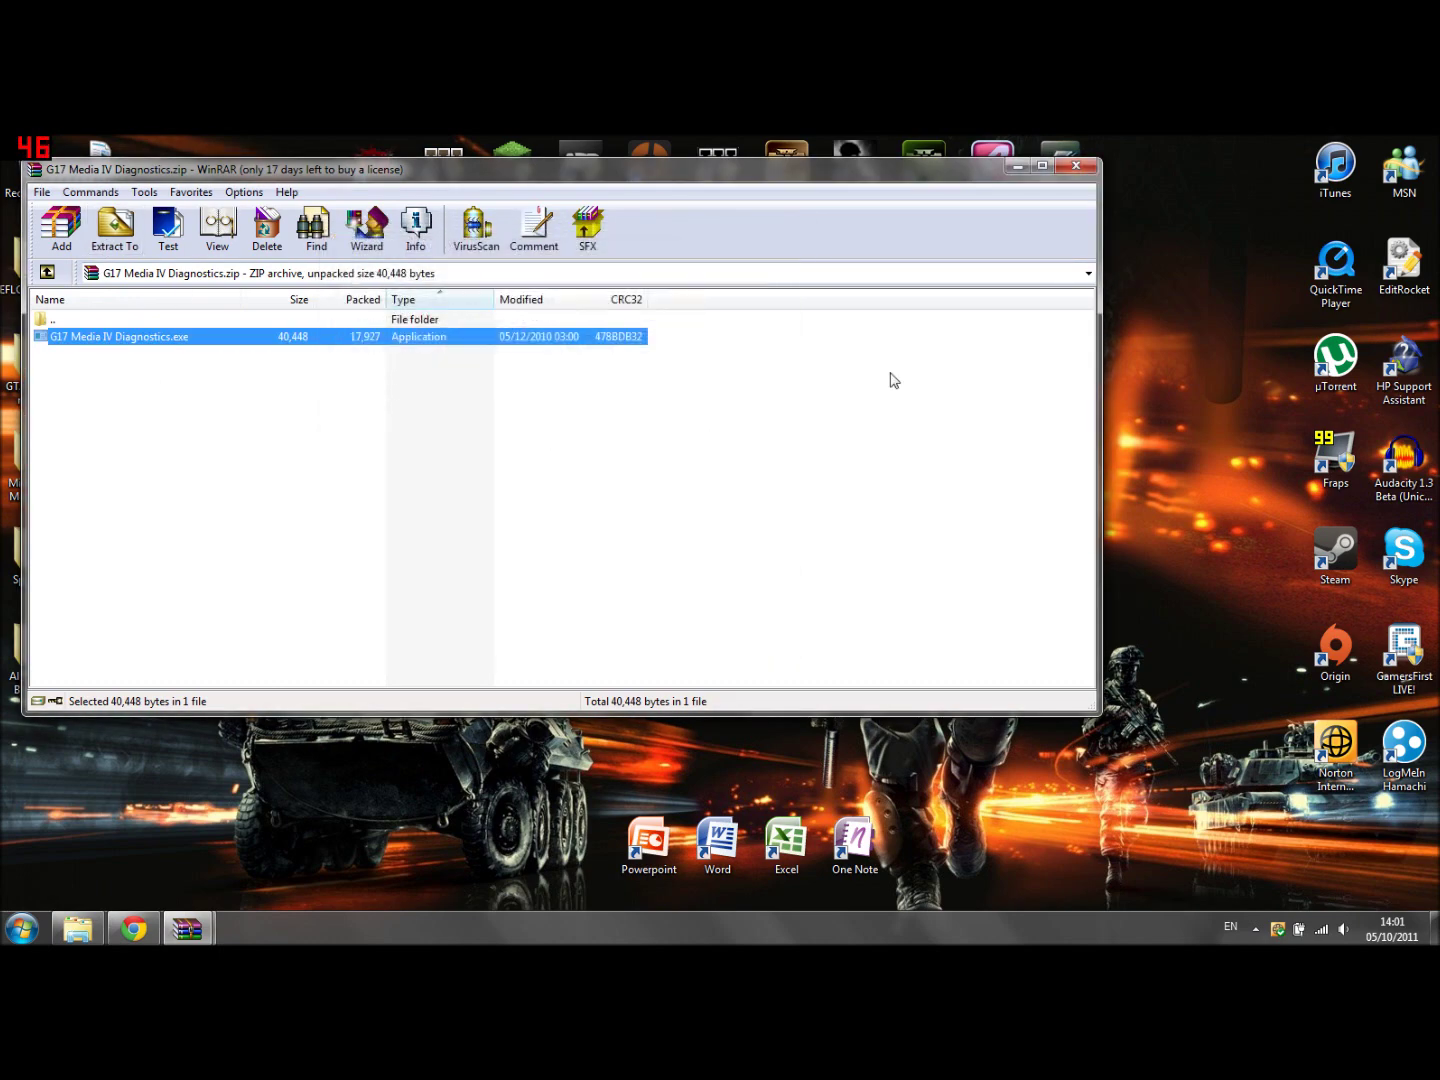
click(1017, 165)
Step: Launch G17 Media IV Diagnostics from the title_update_7_EN folder as administrator and start the GTA IV check
double_click(505, 553)
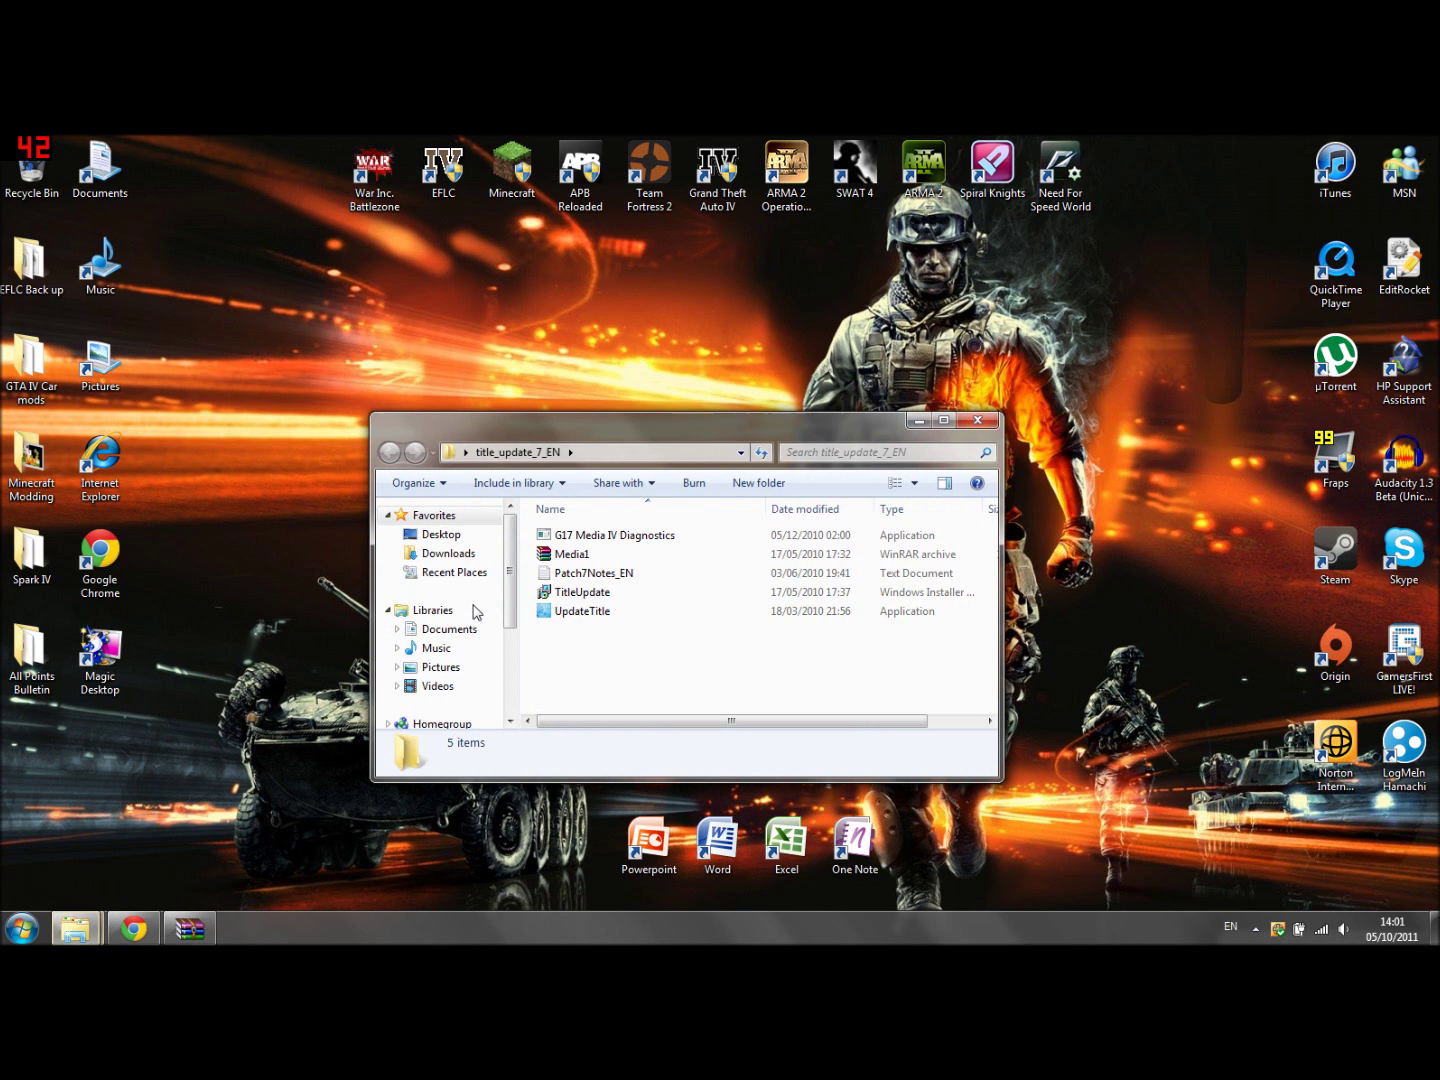
click(590, 536)
right_click(599, 536)
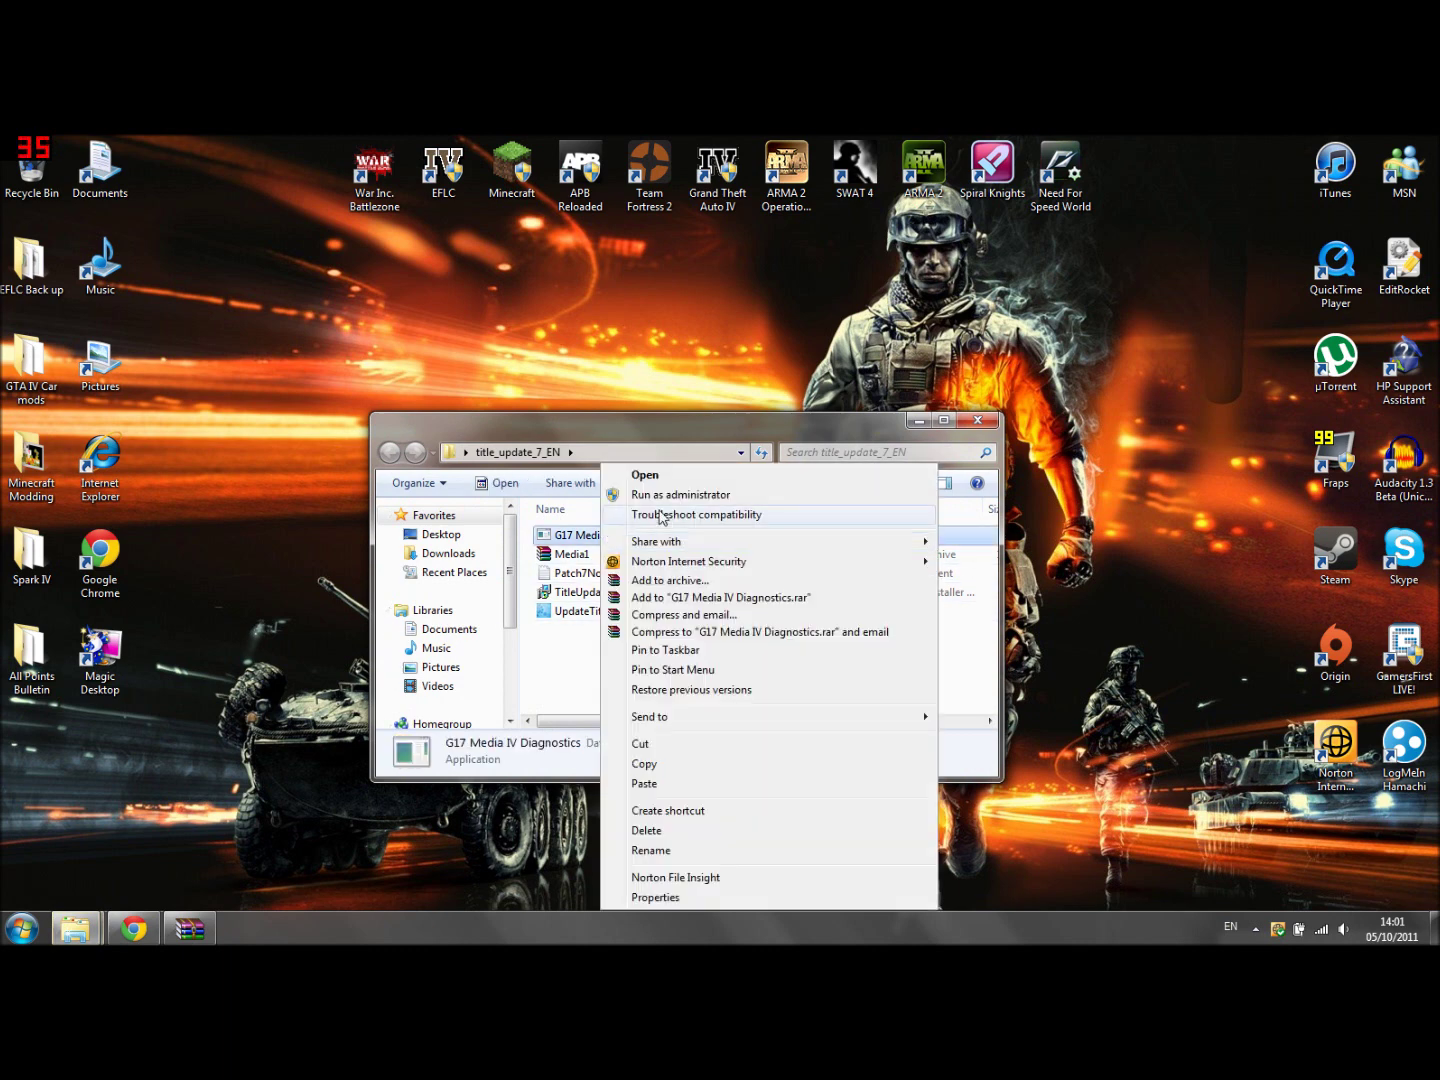
click(659, 515)
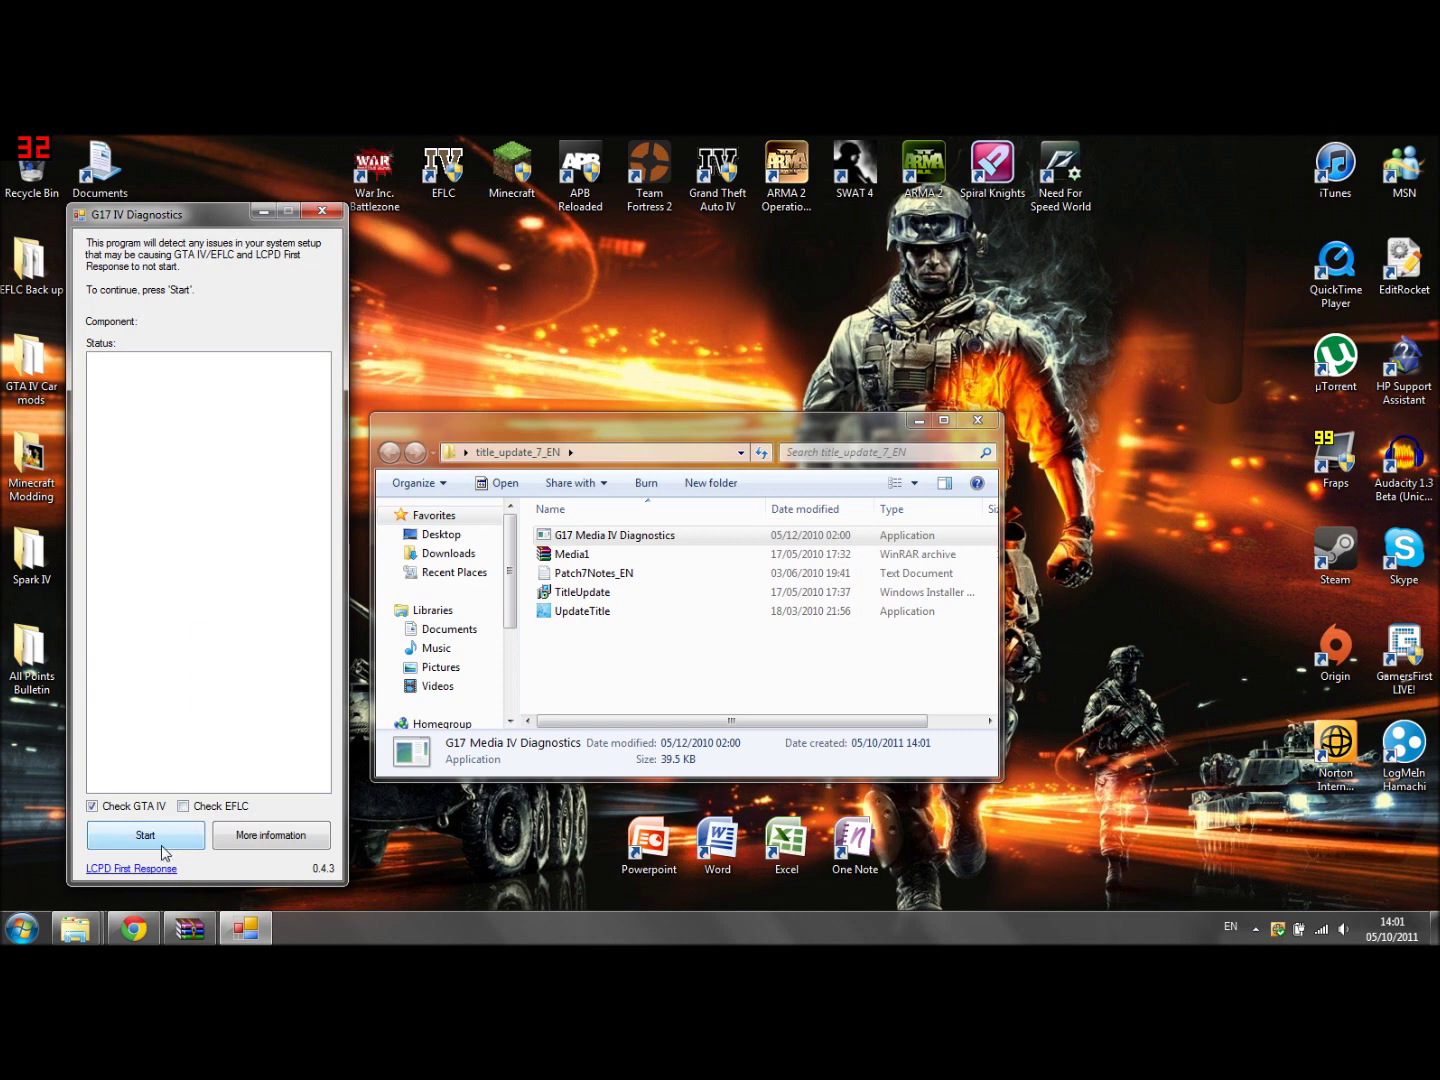
click(163, 843)
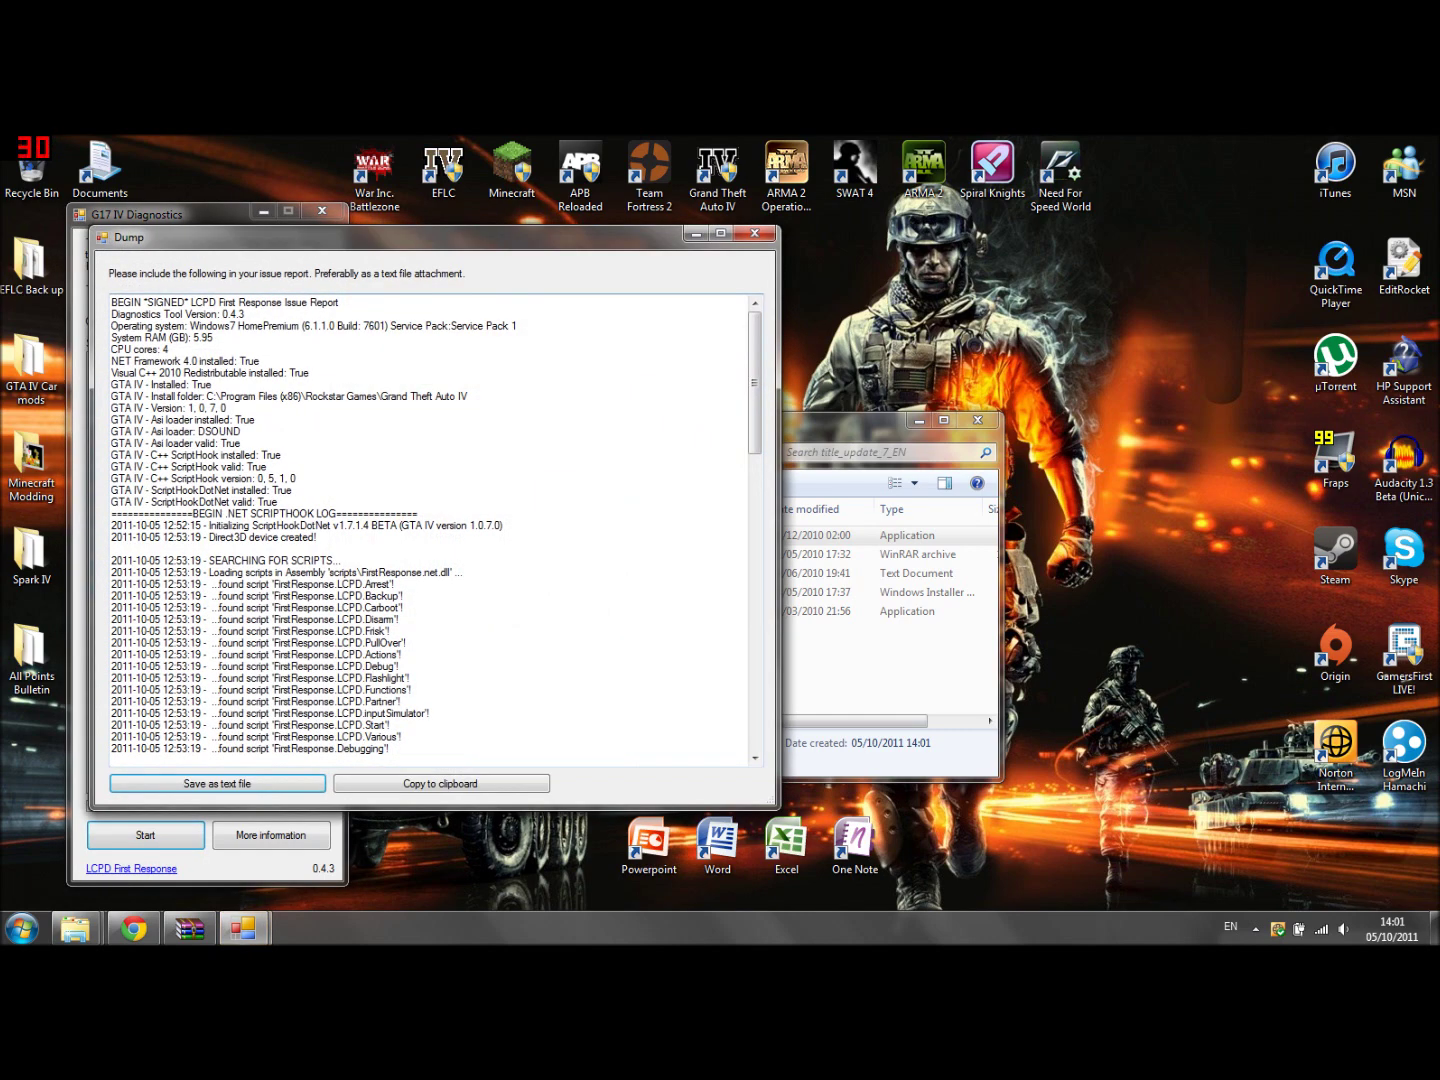
Step: Copy the diagnostic issue report to the clipboard and close the report and diagnostics windows
click(466, 786)
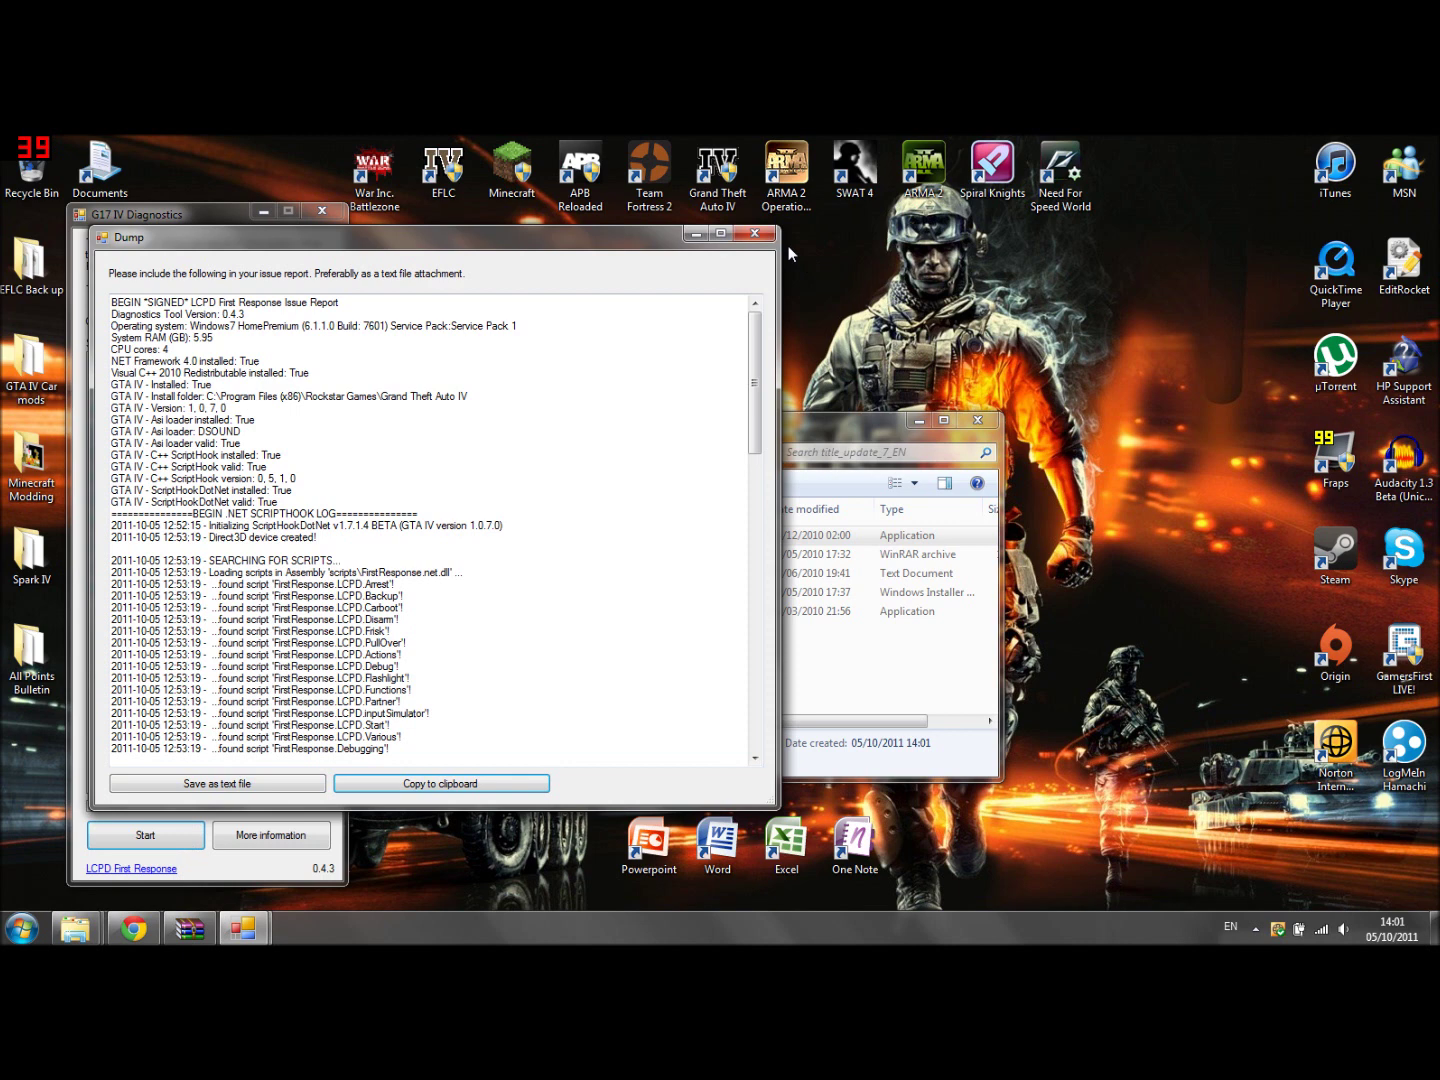
click(756, 237)
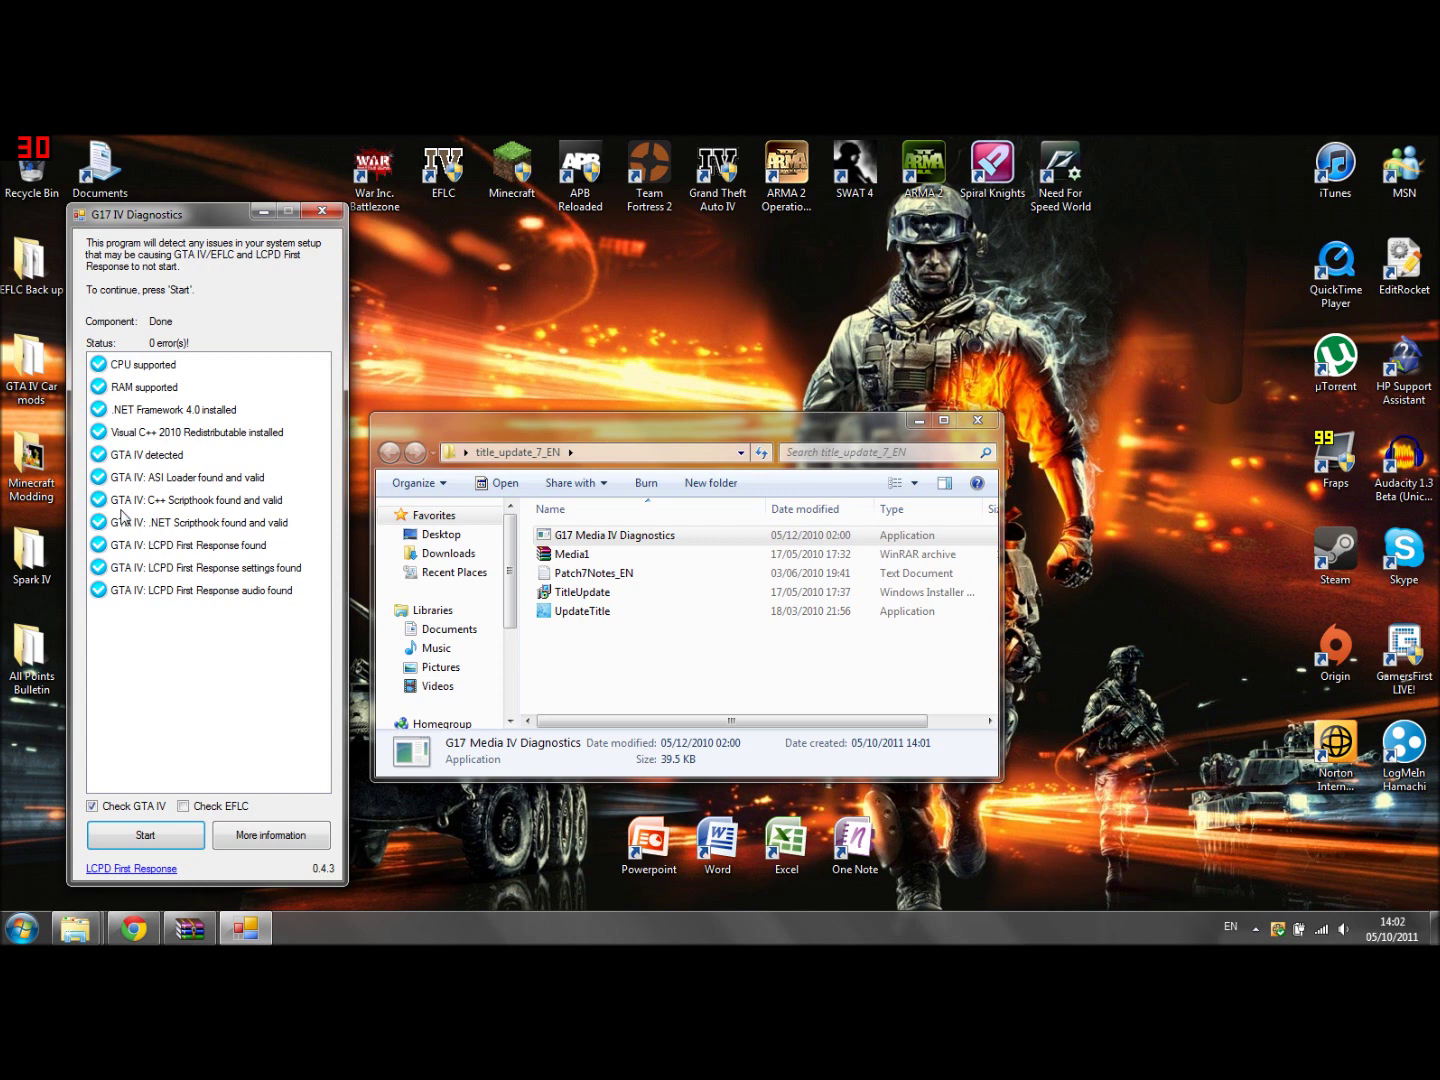
click(195, 548)
click(290, 594)
click(321, 212)
Step: Switch to Chrome and close the duplicate tab of the NEED SUPPORT? READ THIS FIRST announcement
click(130, 928)
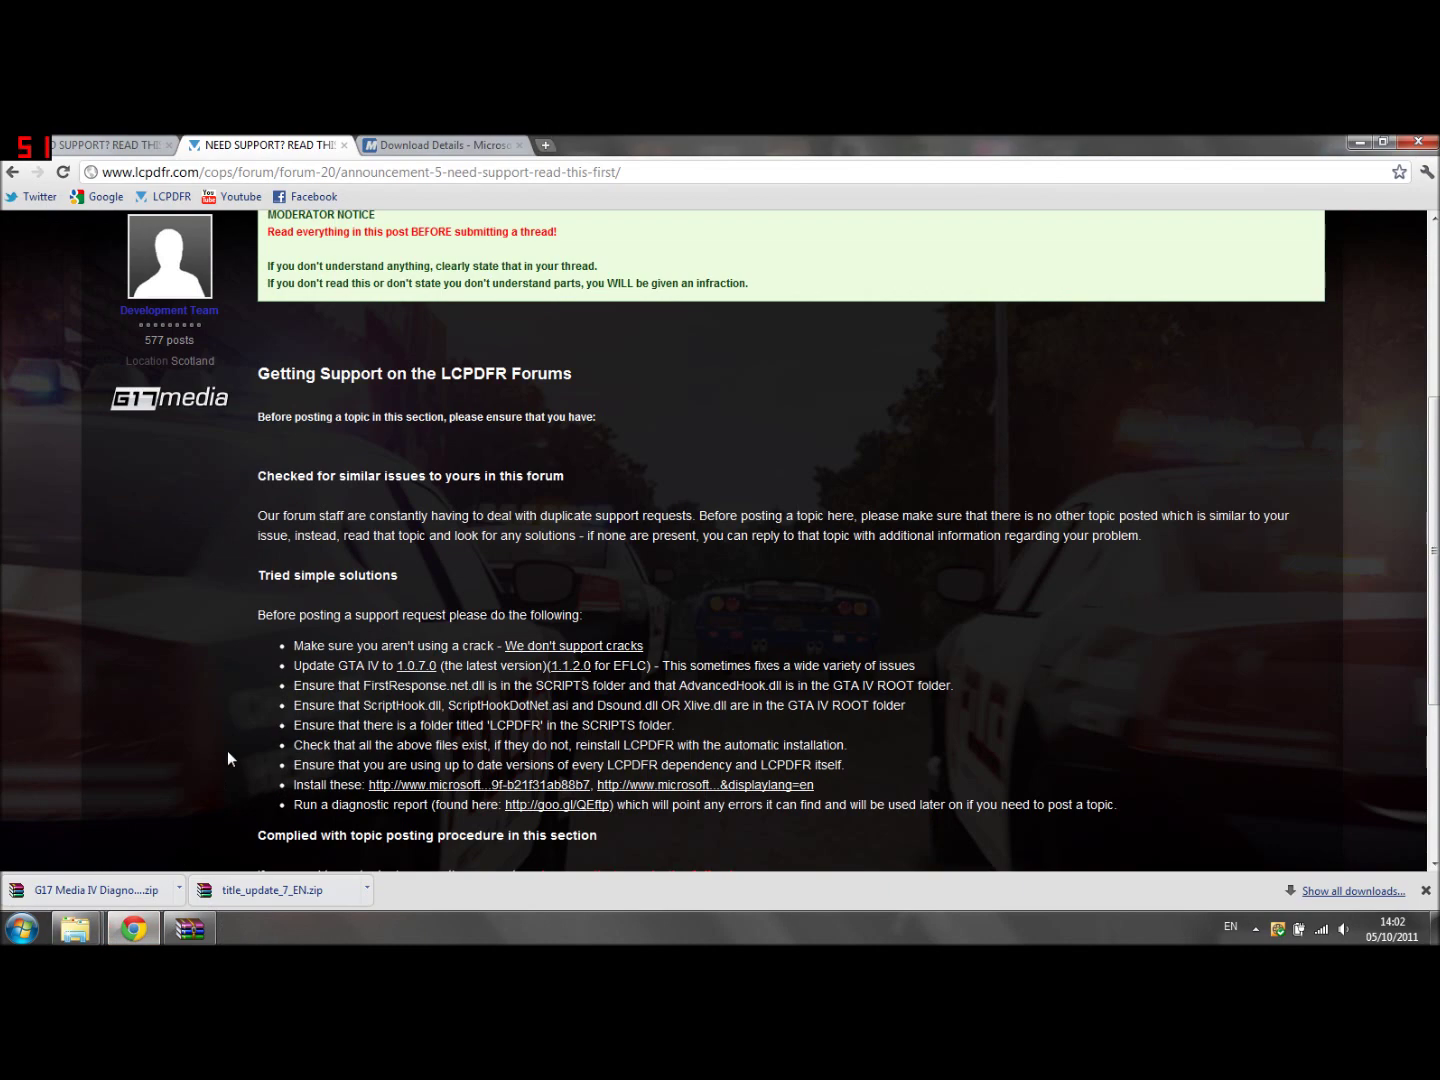
scroll(260, 659, up, 5)
click(100, 145)
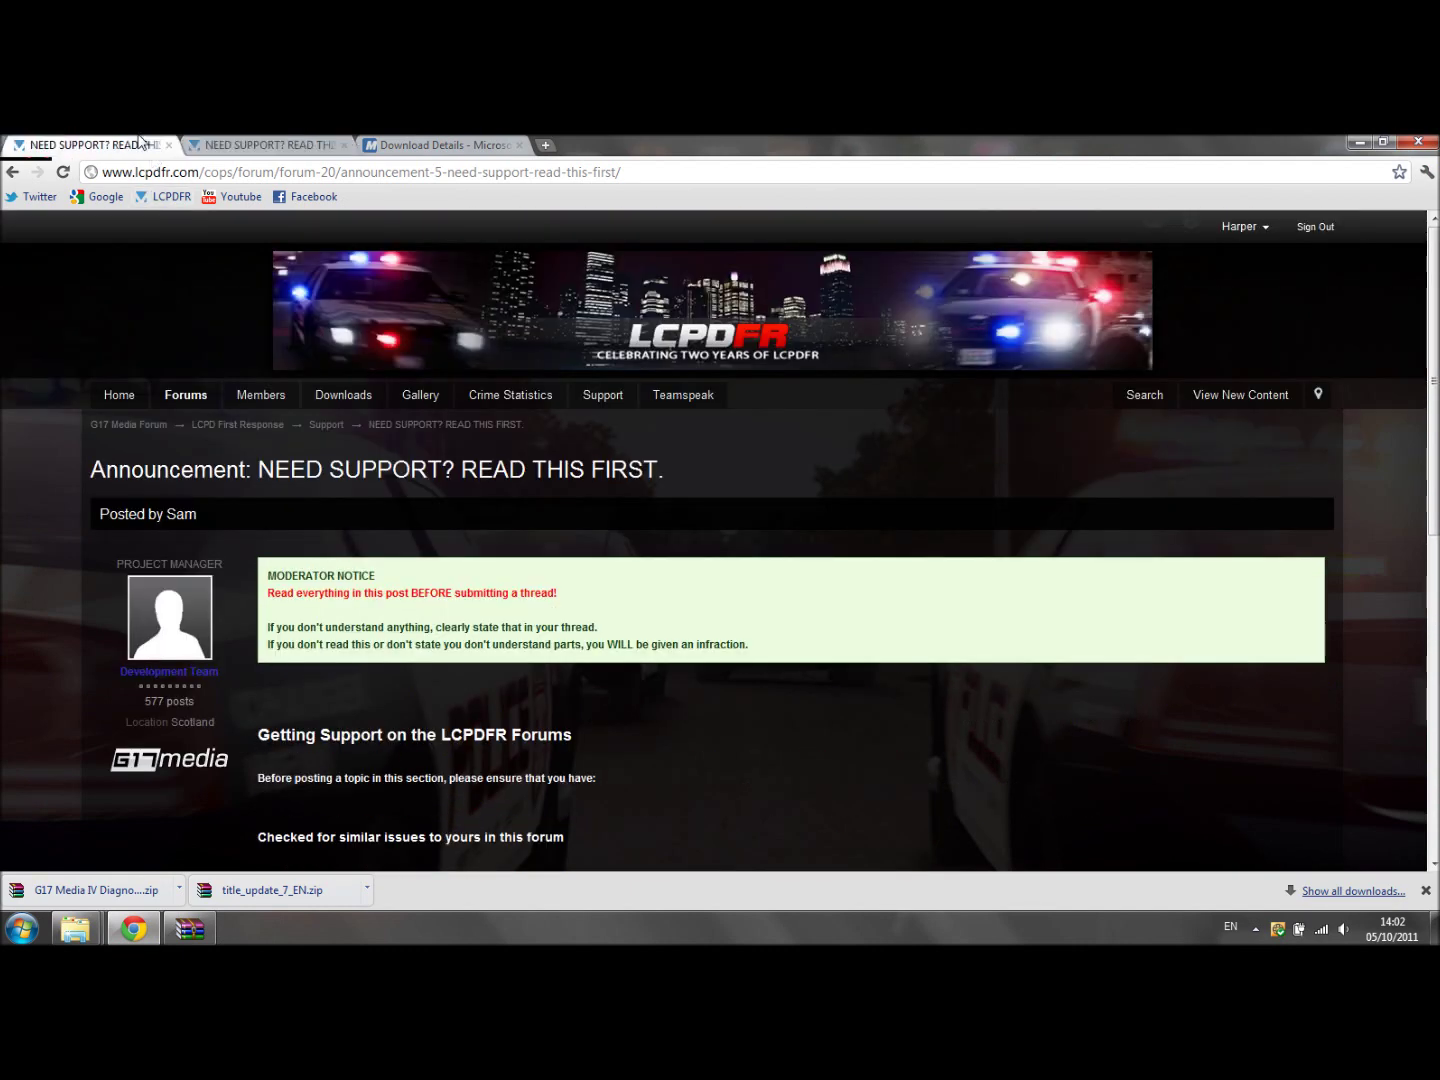
click(169, 146)
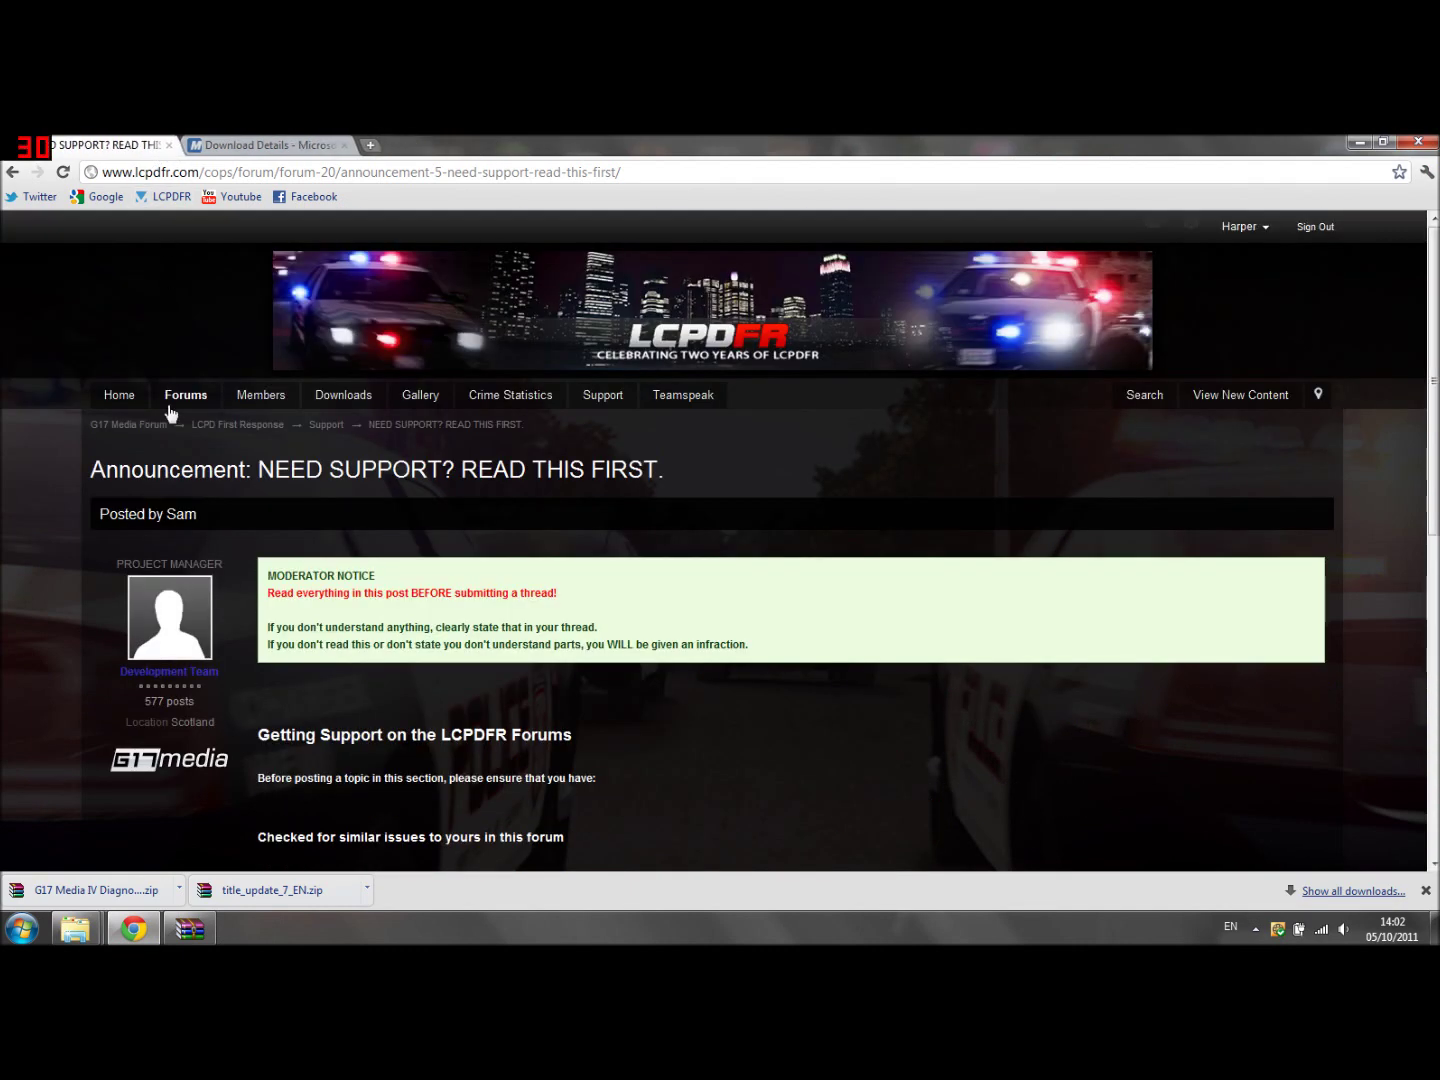
Step: Start a new topic in the Support forum with the title LCPDFR 0.91 "Unspecified Error"
click(335, 430)
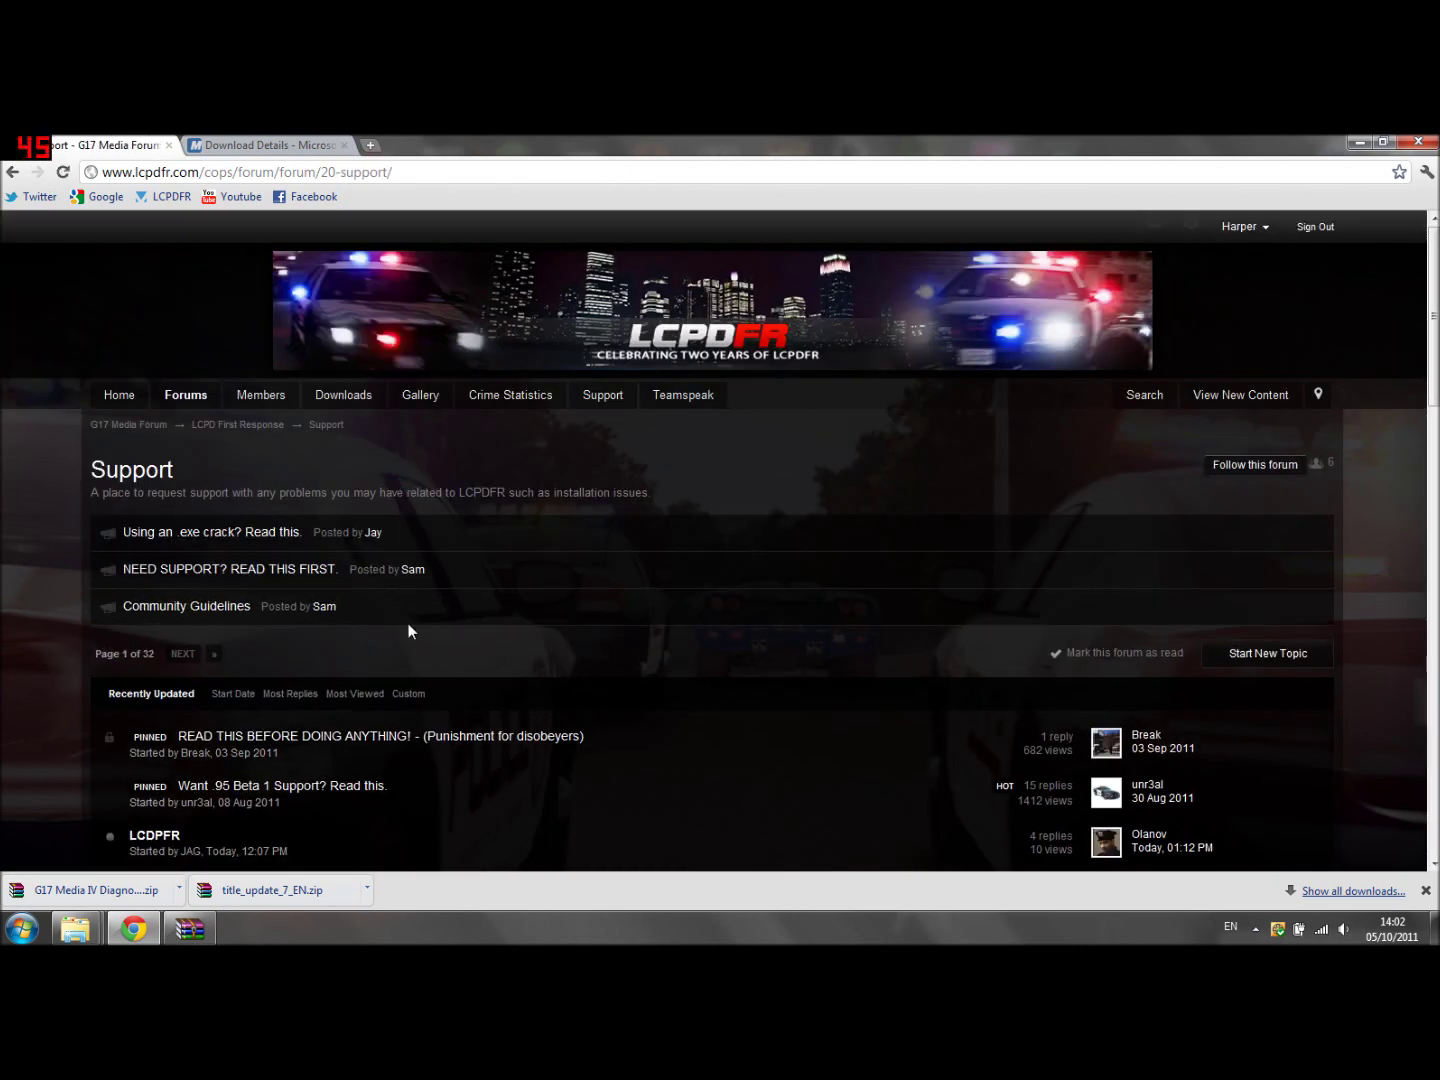
click(1237, 655)
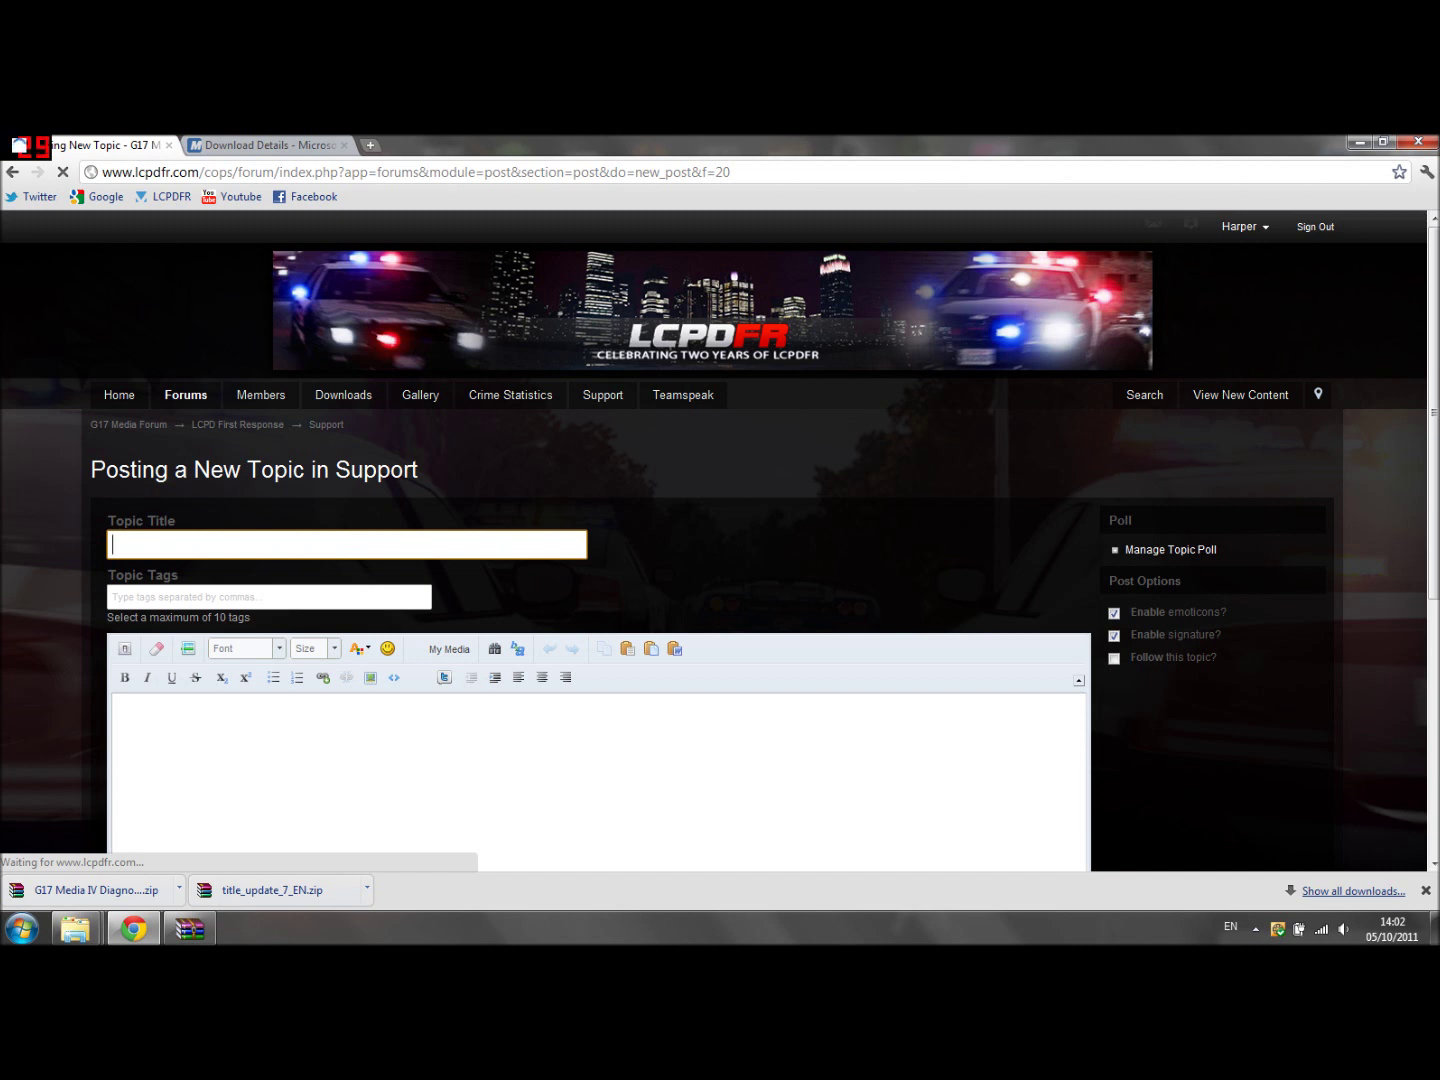
key(Caps_Lock)
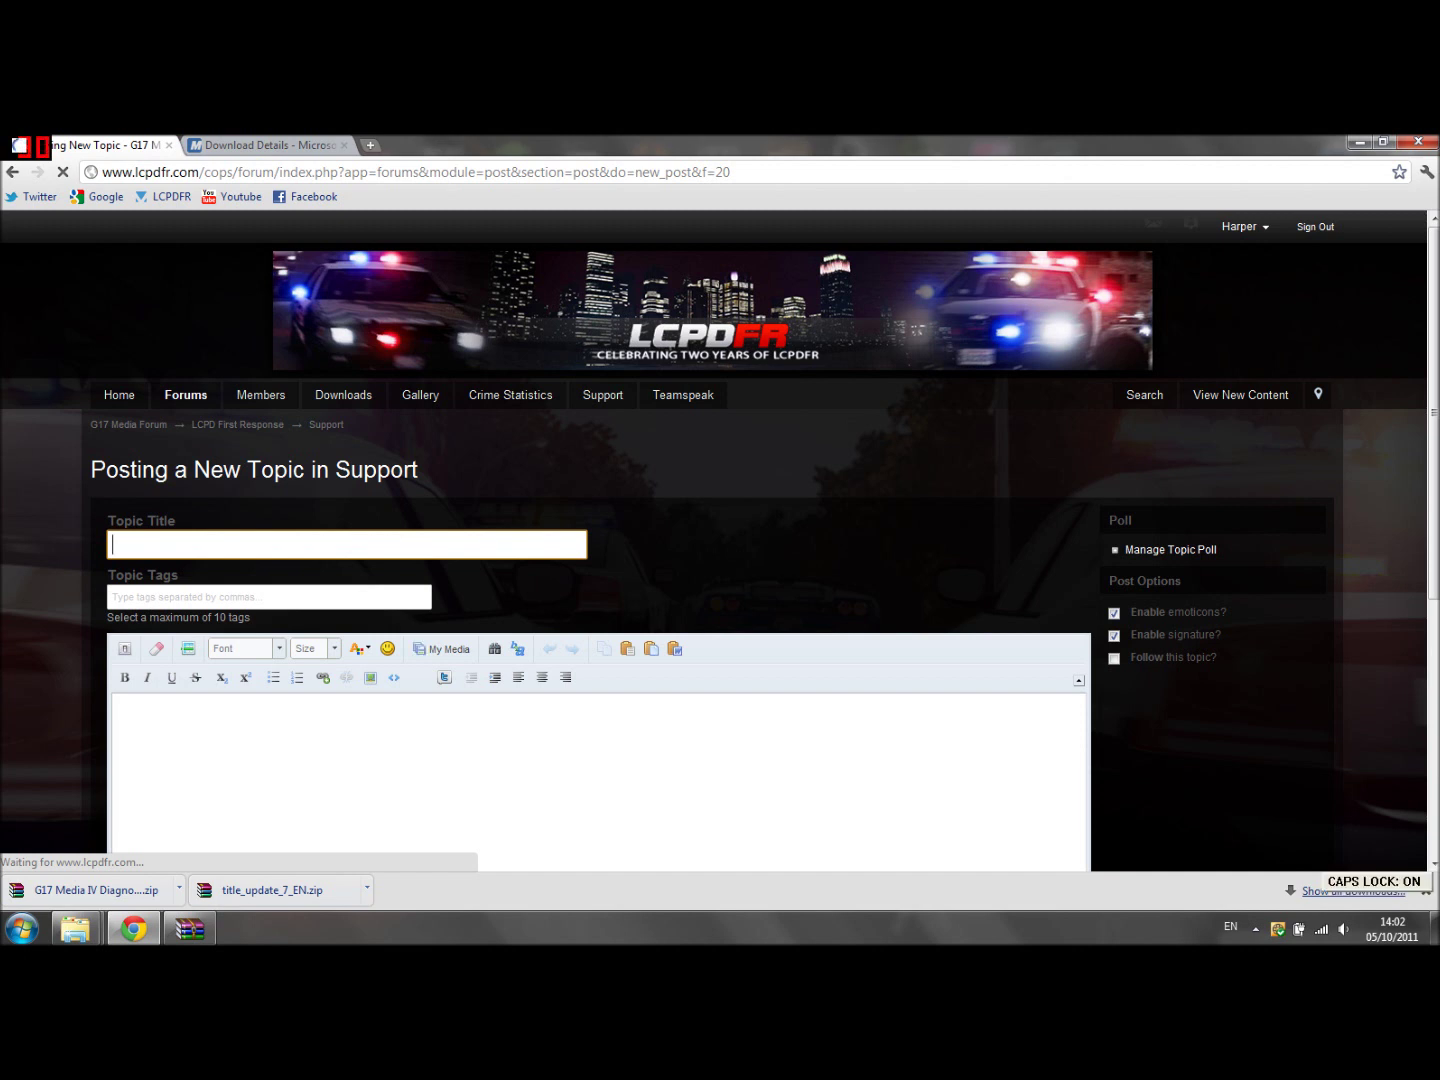
text(PF)
text(FR 0.)
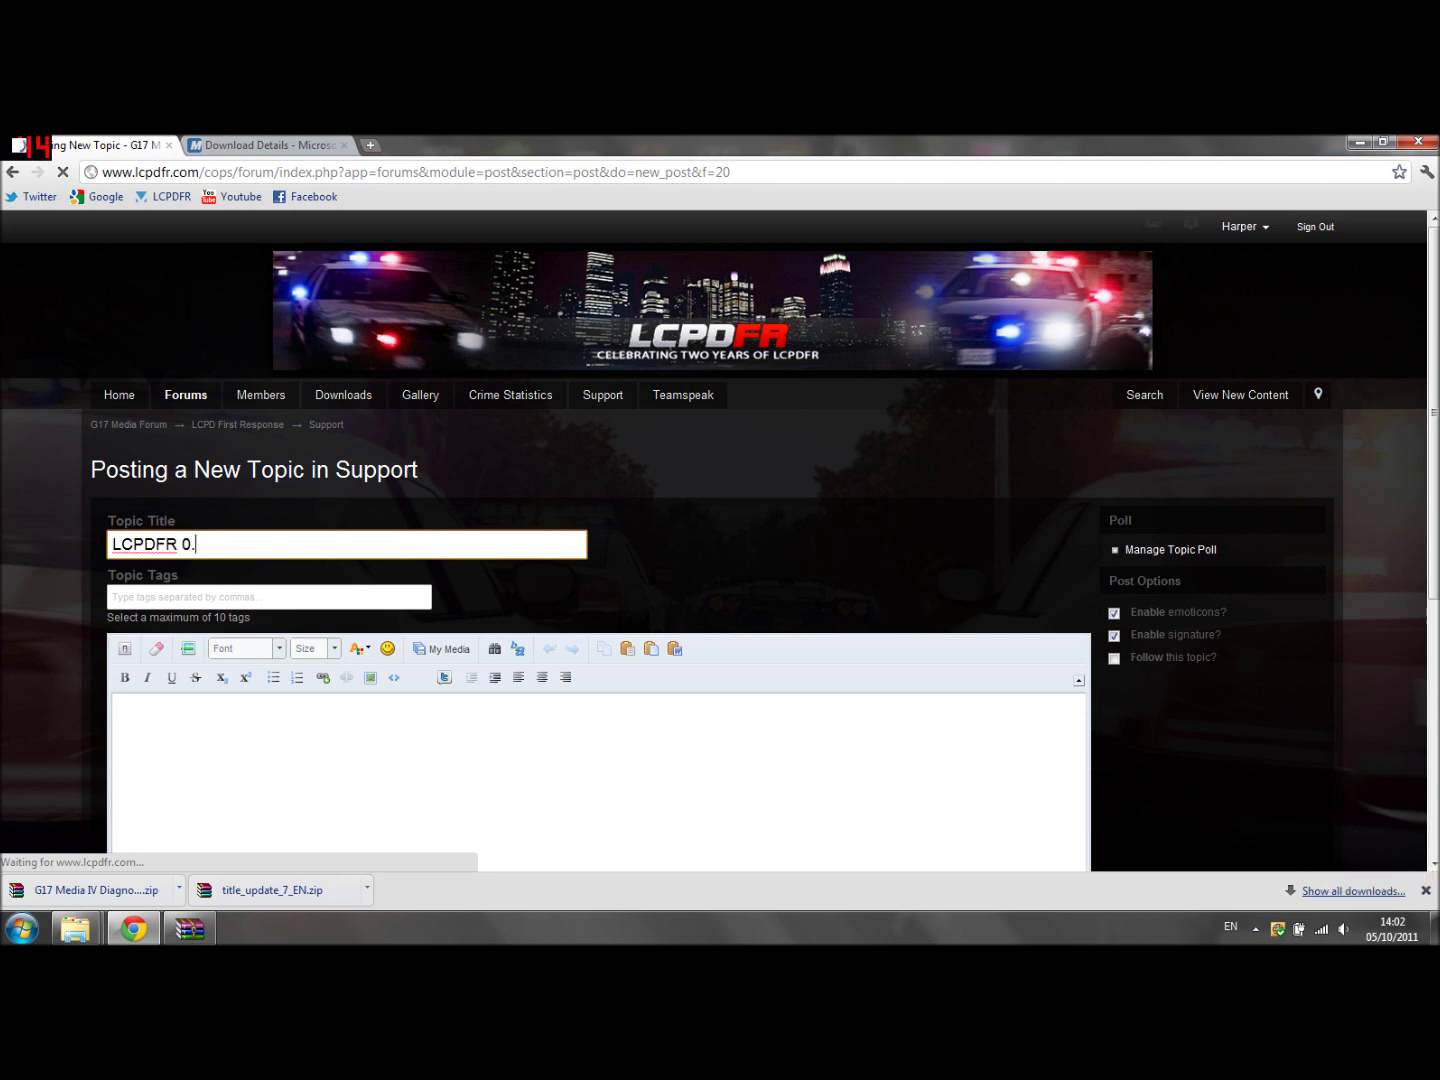
text(91 )
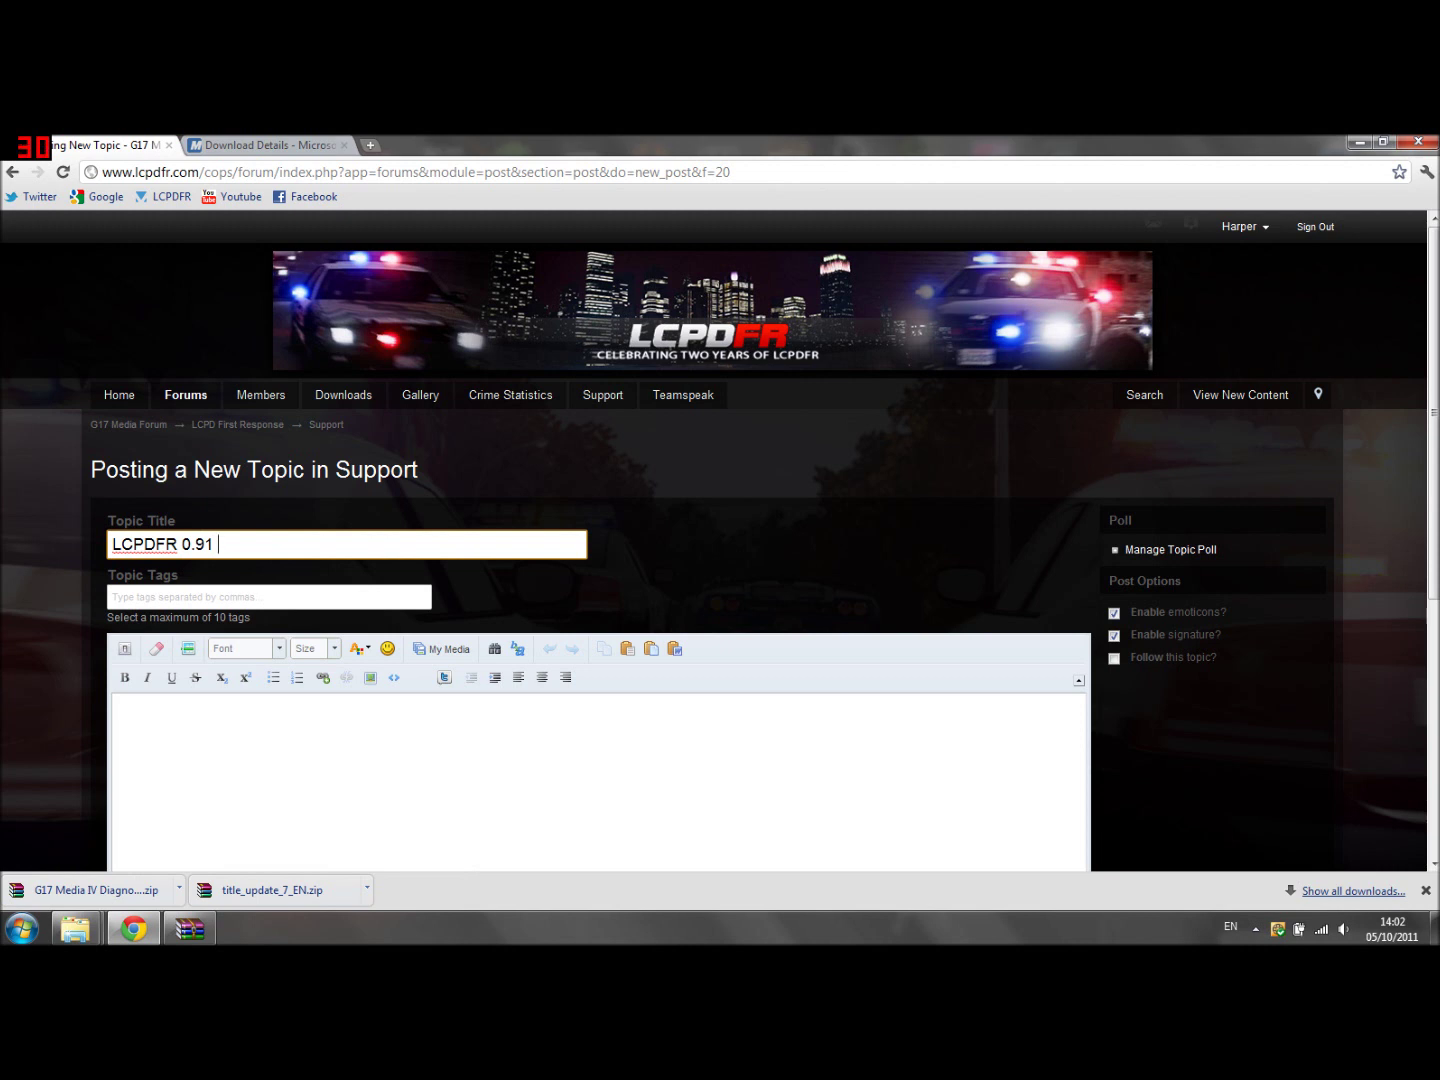
text(")
key(Caps_Lock)
text(Uns)
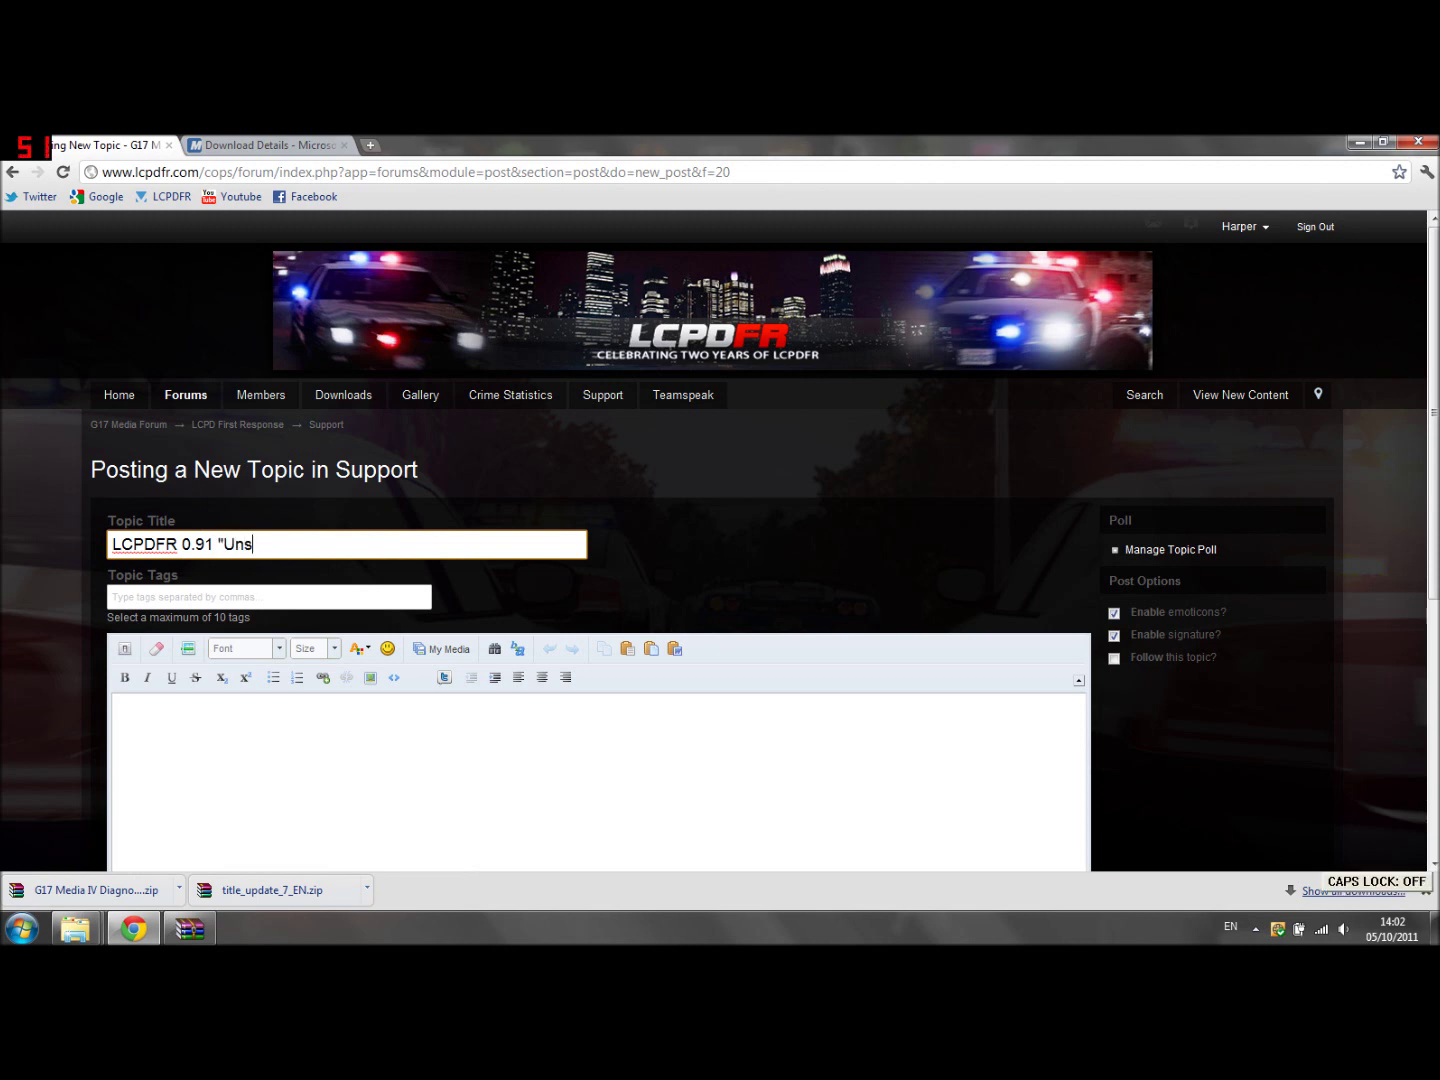
text(pecified Error")
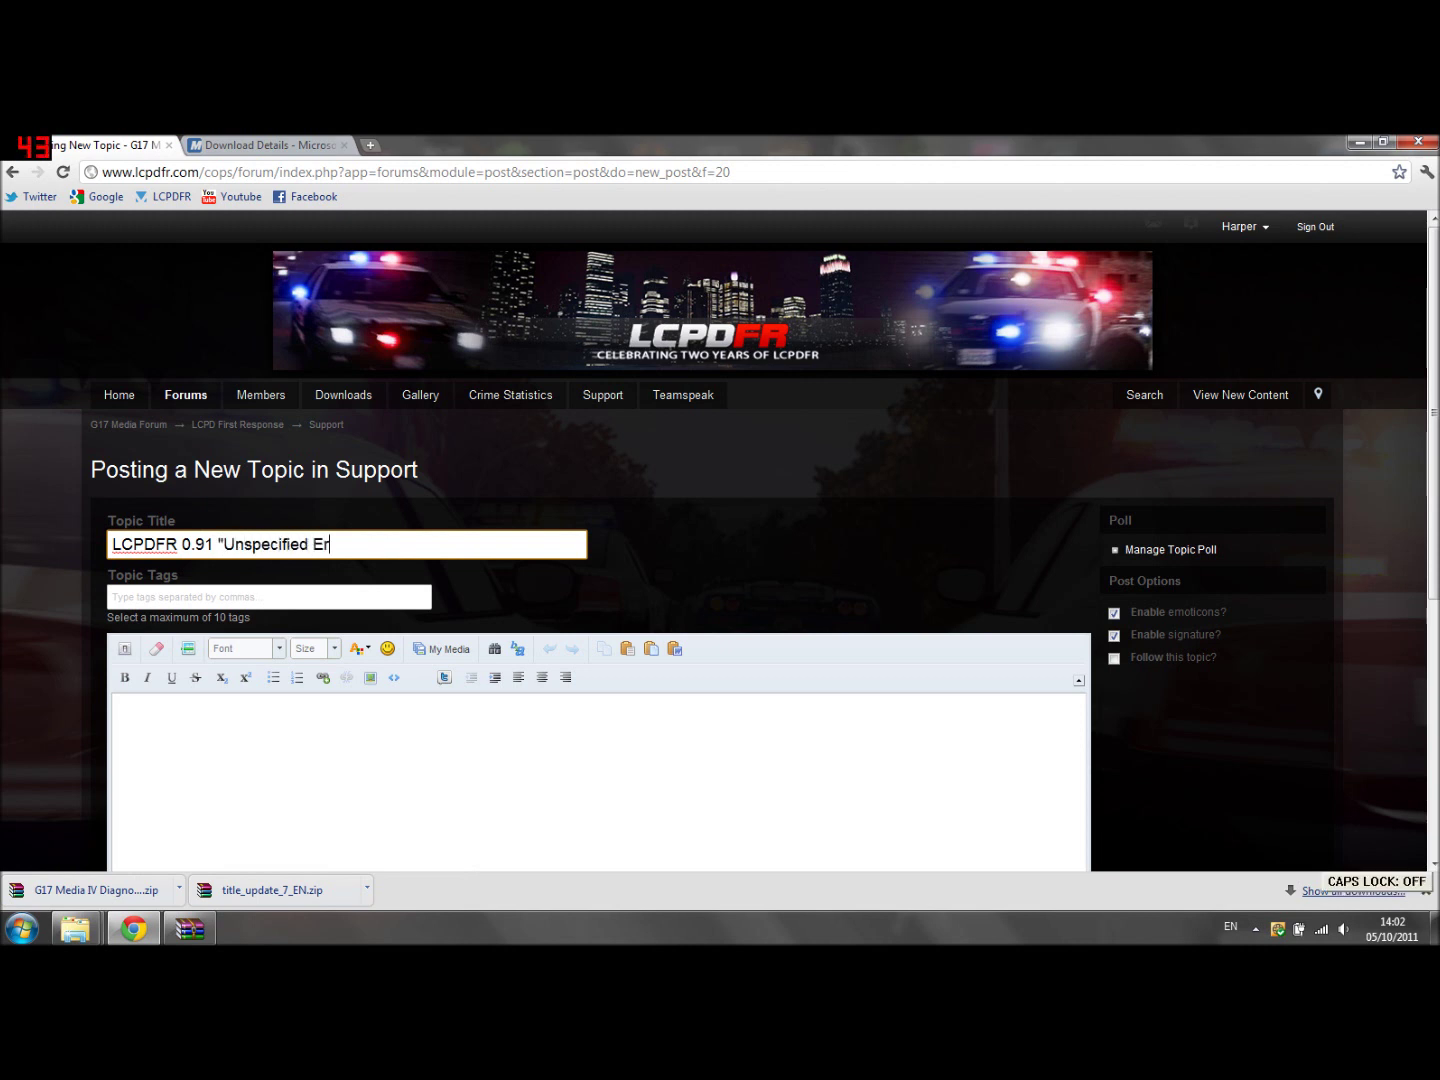
Step: Begin the topic message with "Hey," and, in a new paragraph, "I've just recently installed GTA IV"
click(283, 724)
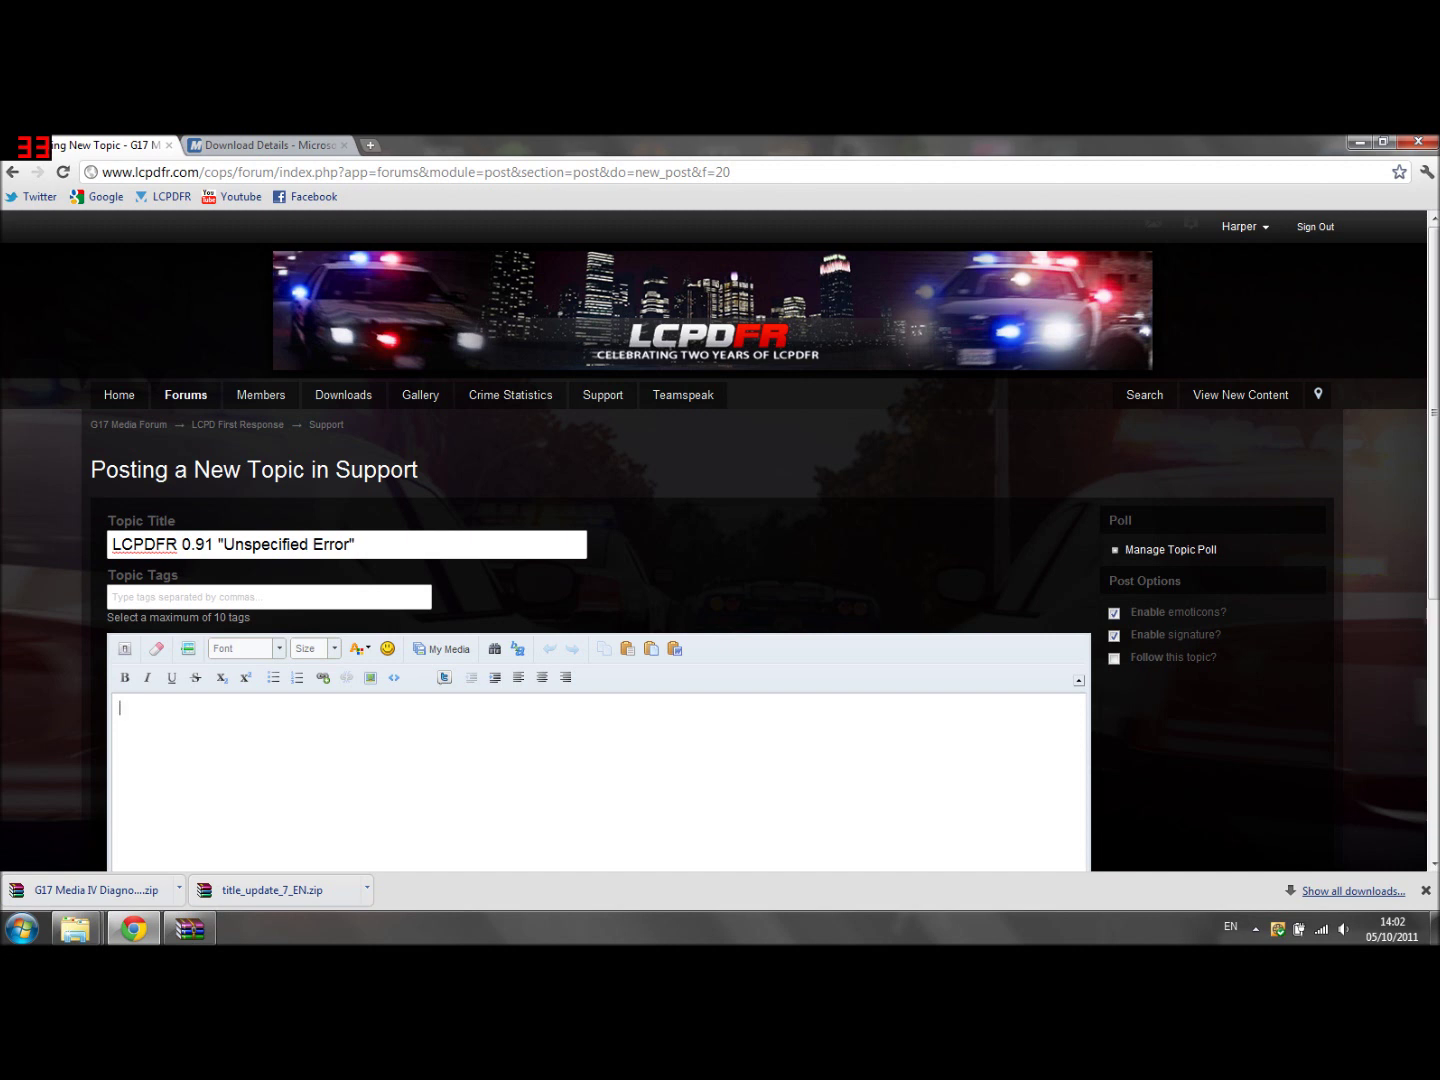
key(Caps_Lock)
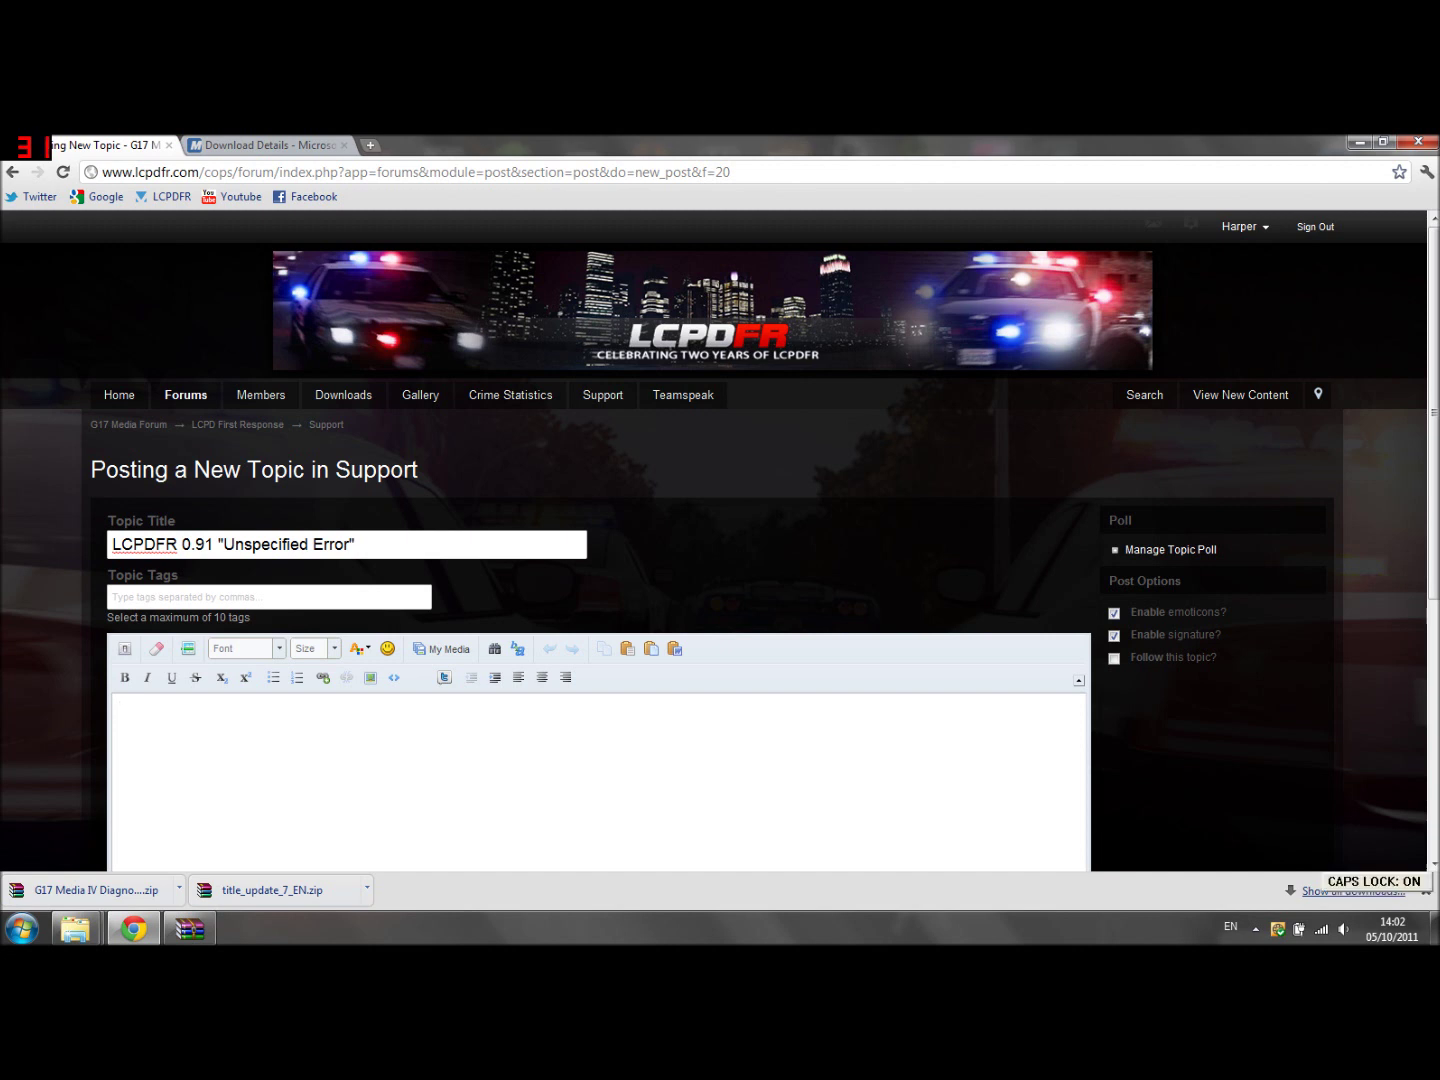
text(Hey.)
text(st rec)
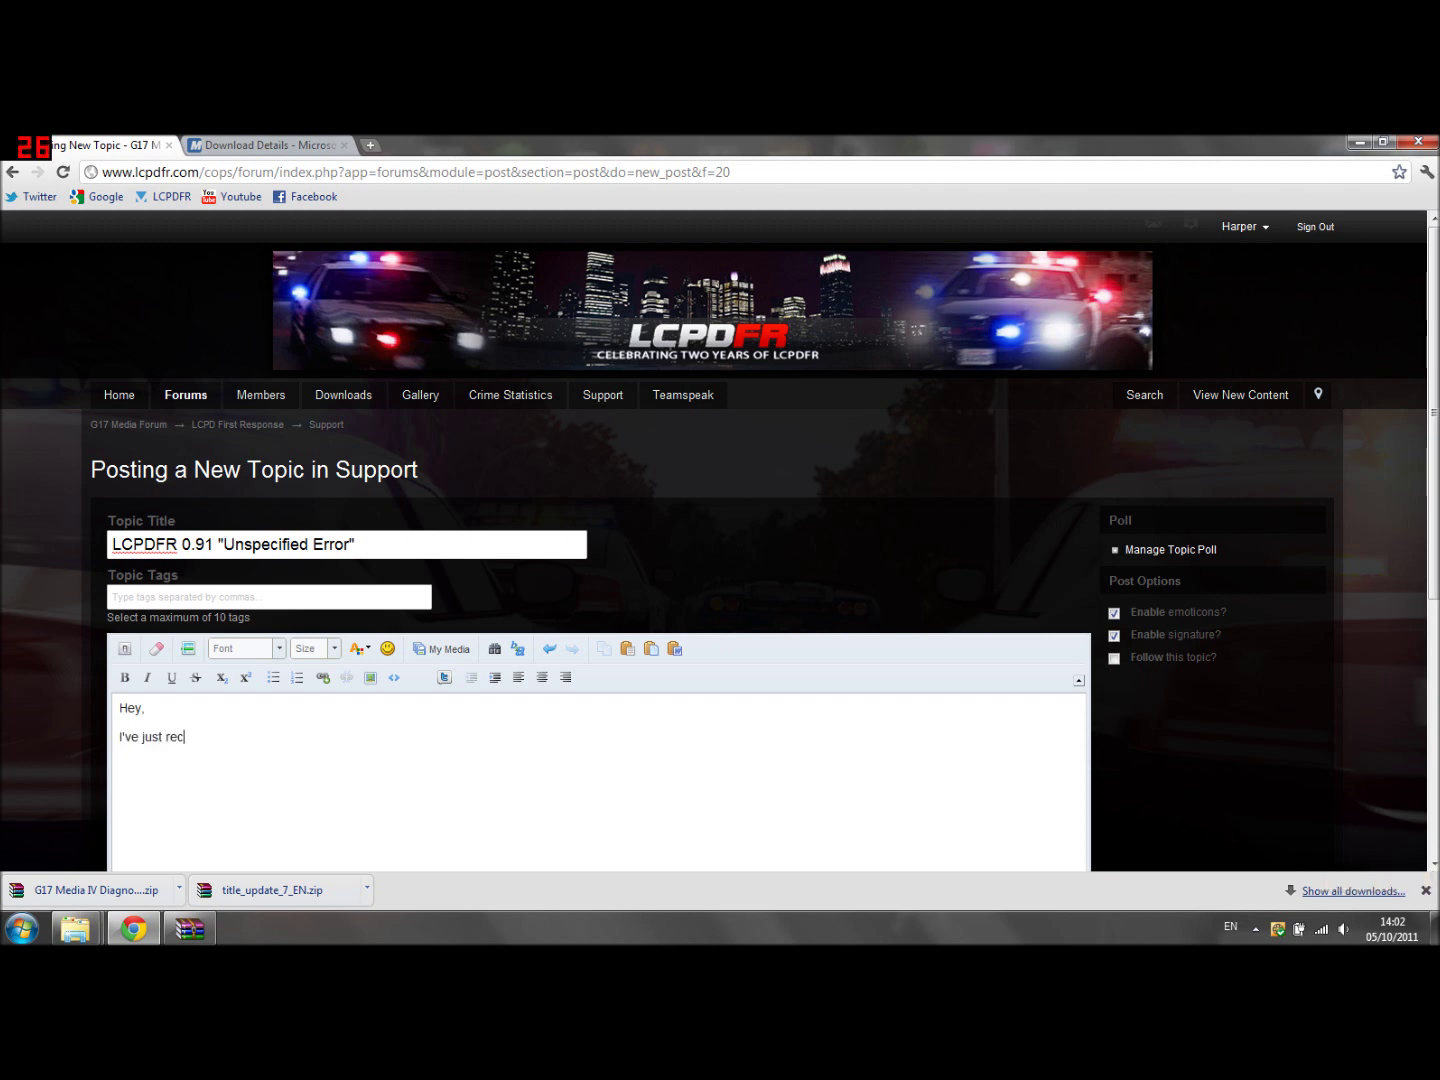
text(enrlt)
key(BackSpace)
text(tl)
key(BackSpace)
text(e)
key(BackSpace)
key(BackSpace)
text(y installed)
key(Caps_Lock)
text(GTA IV)
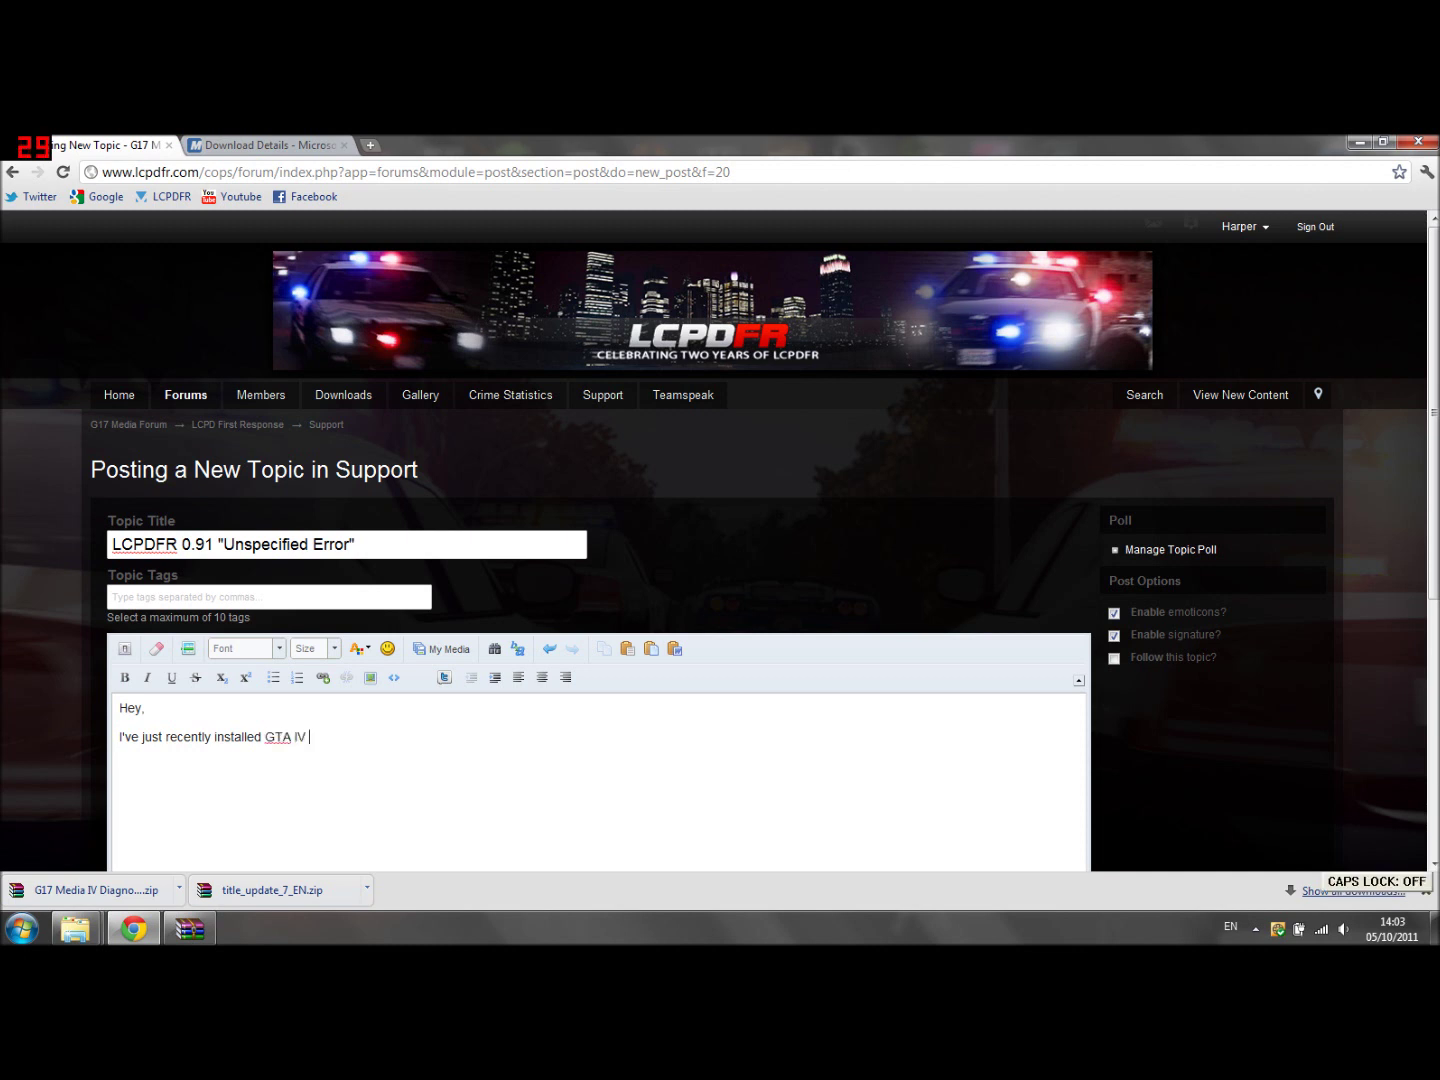
Step: Continue the message sentence with "and LCPDFR 0.91 but when I start the game and press Alt"
text( and LCPDFR 0.91 but when)
key(Caps_Lock)
text(I start the game a)
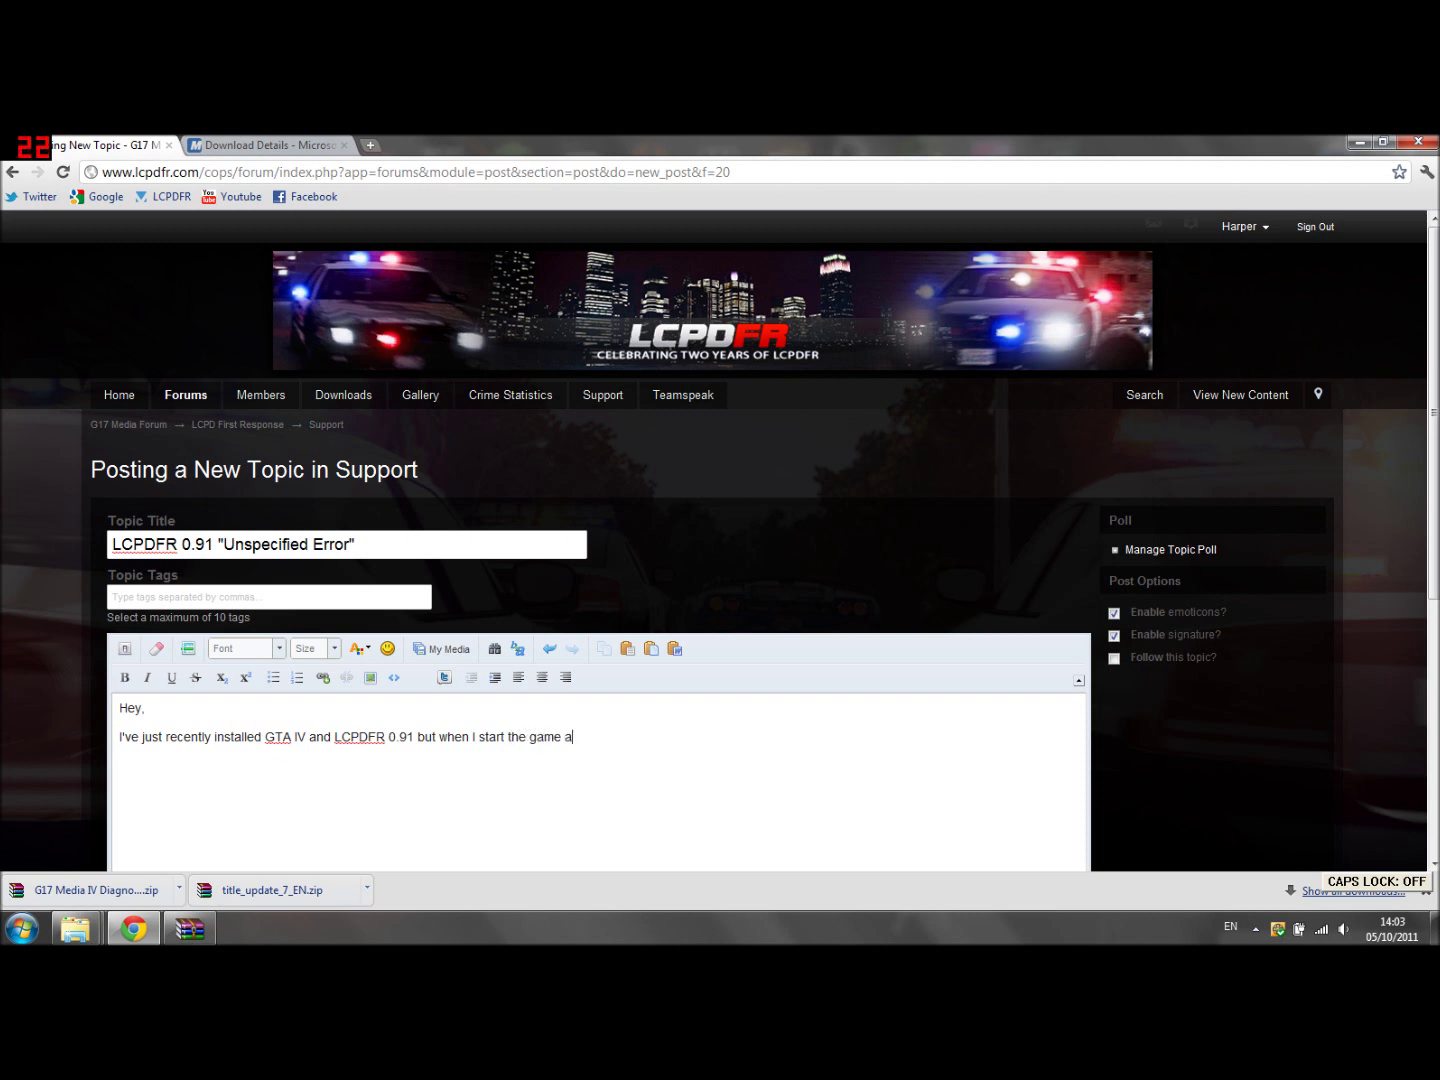
text(nd press)
key(Caps_Lock)
text(Alt)
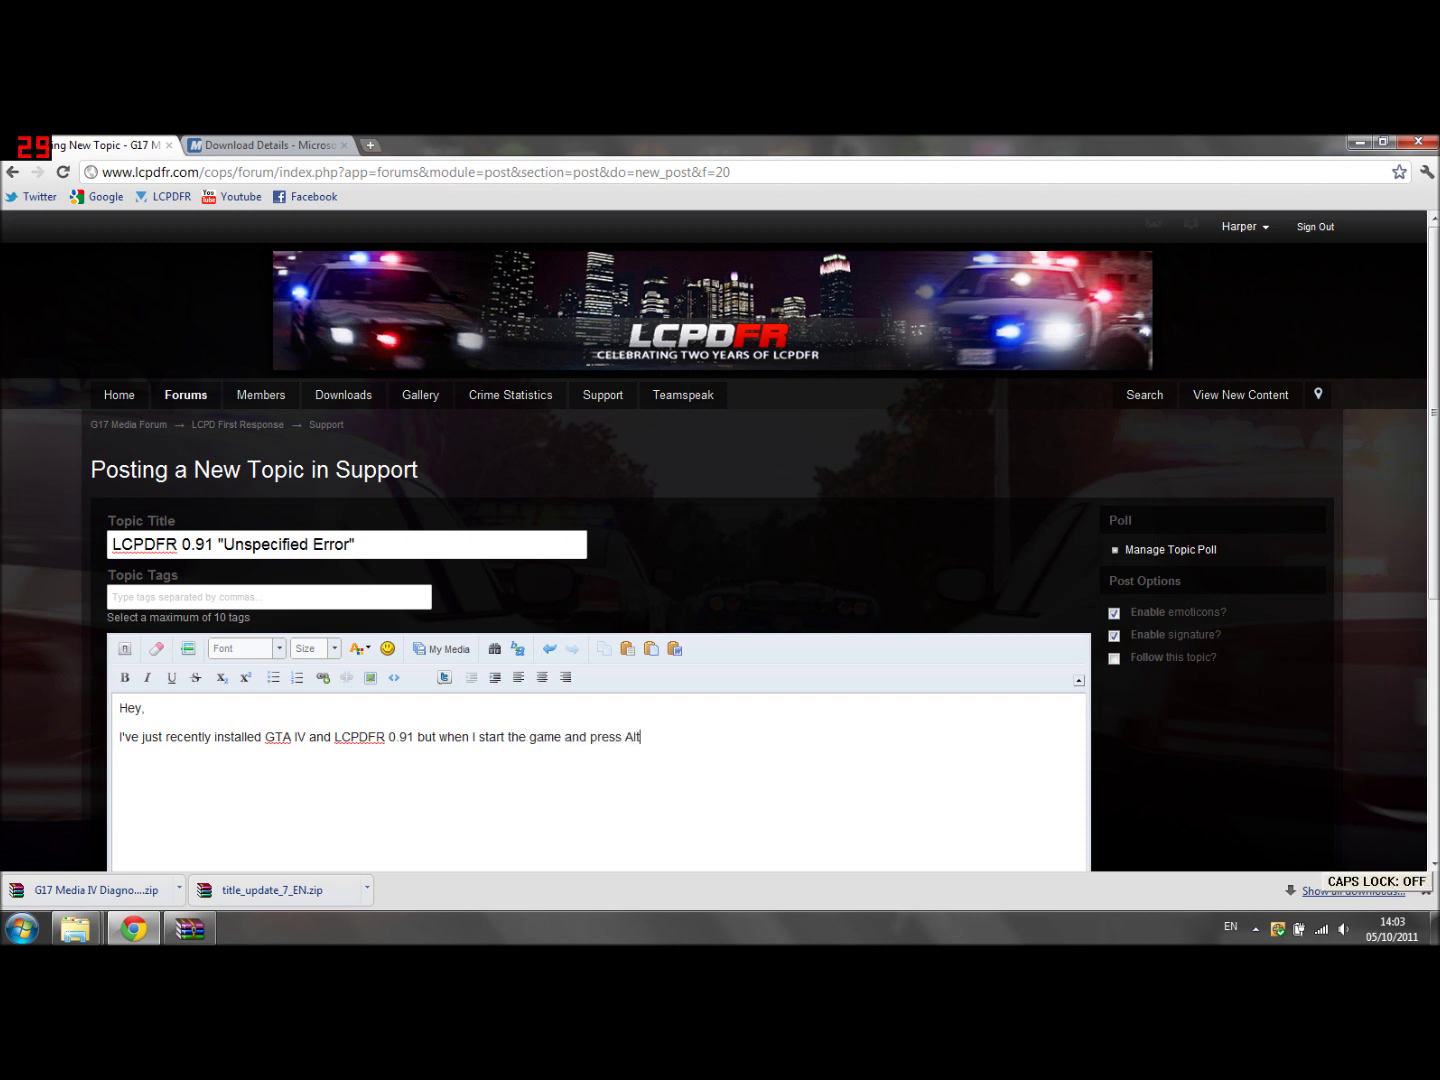